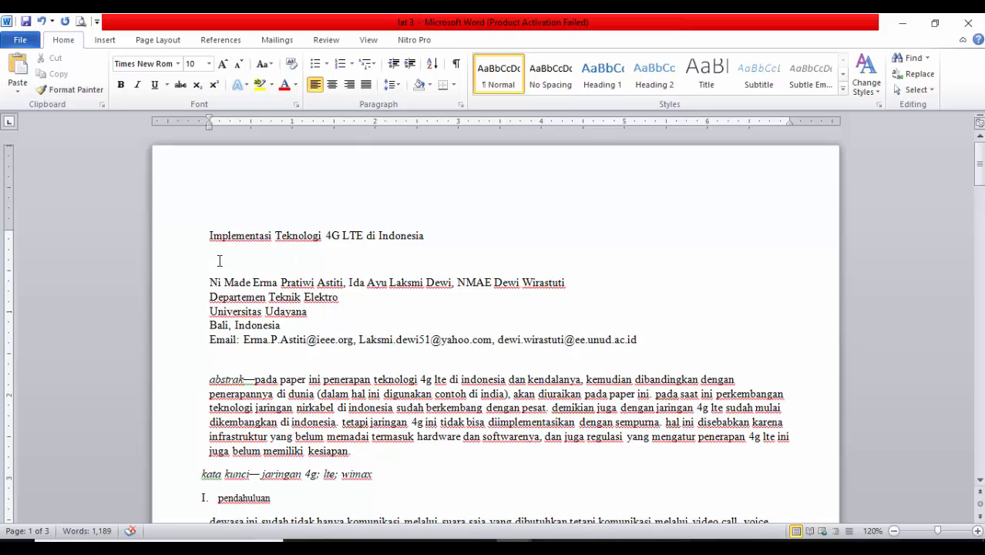
Look over the whole text of the unformatted article from end to start
left_click_drag(166, 245, 243, 280)
scroll(424, 369, "up", 20)
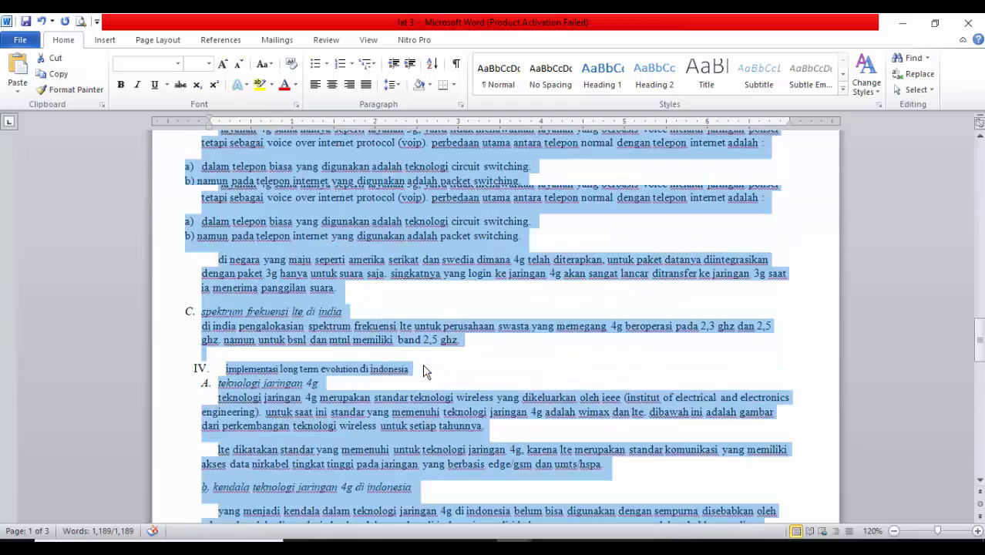
scroll(426, 362, "up", 10)
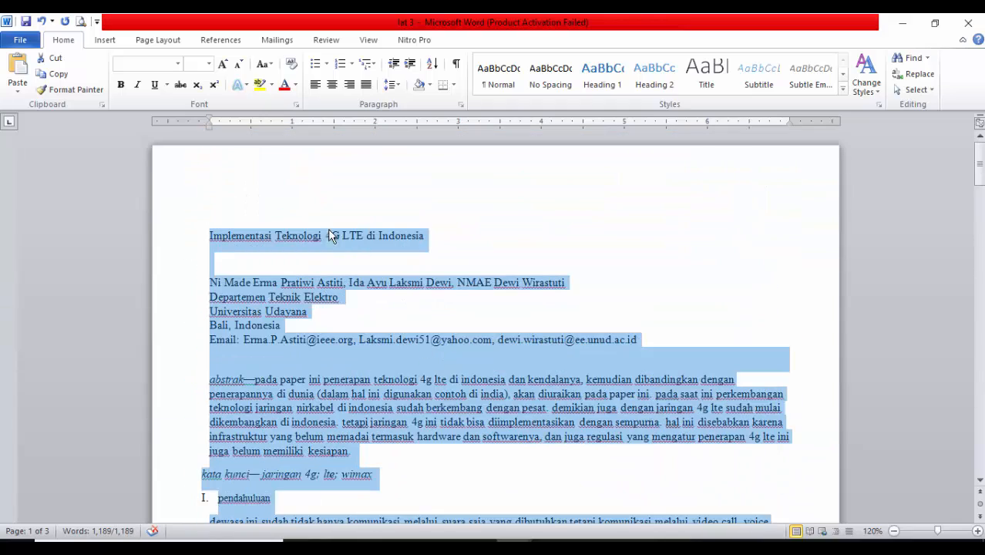
left_click(271, 267)
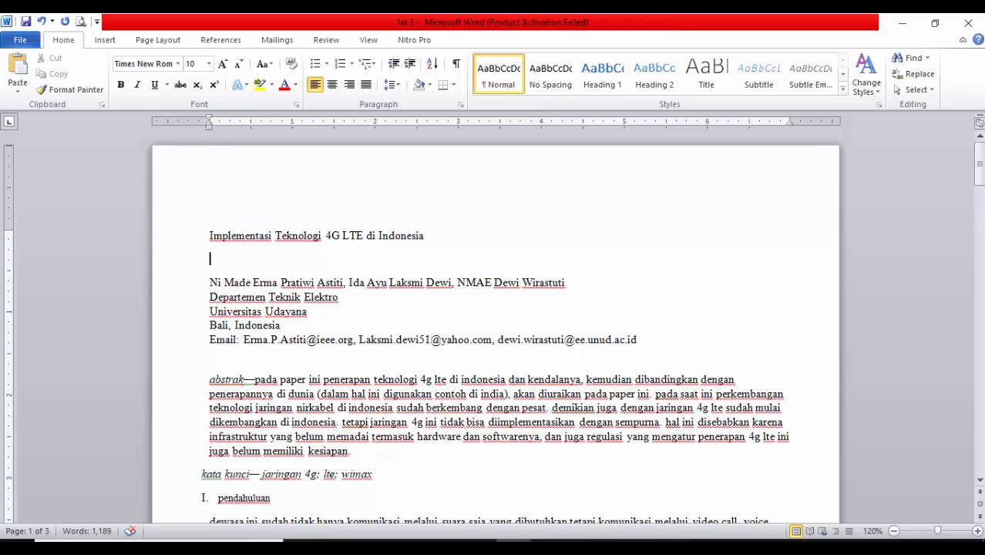
Switch to the finished example document and examine its cover page and the preliminary pages
mouse_move(513, 544)
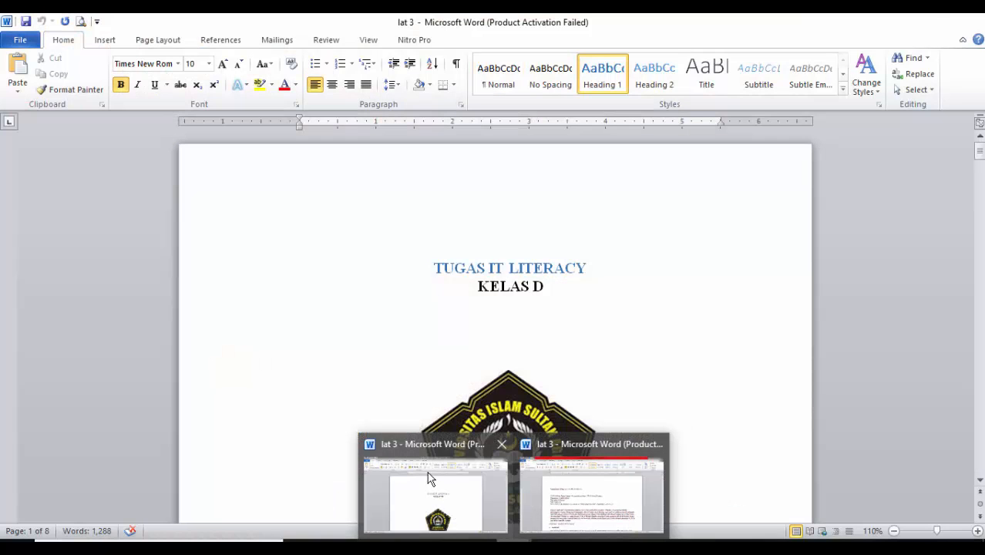
left_click(429, 479)
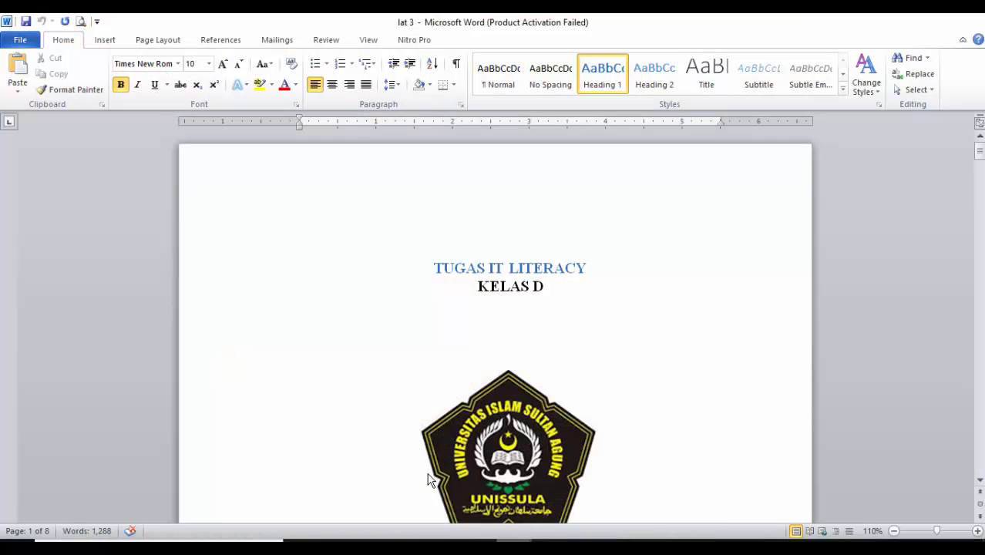
left_click(605, 298)
scroll(584, 328, "down", 2)
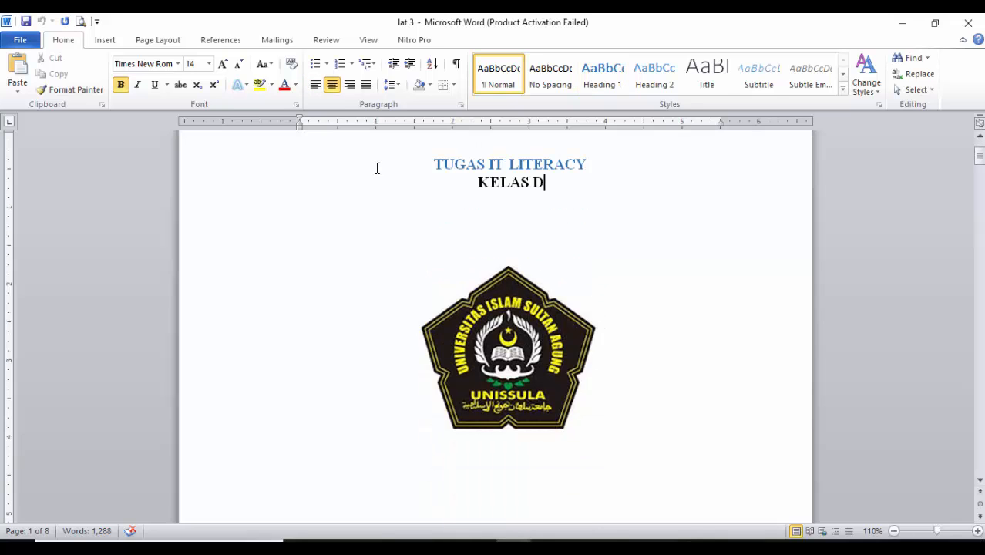
left_click_drag(261, 167, 292, 482)
scroll(301, 422, "down", 8)
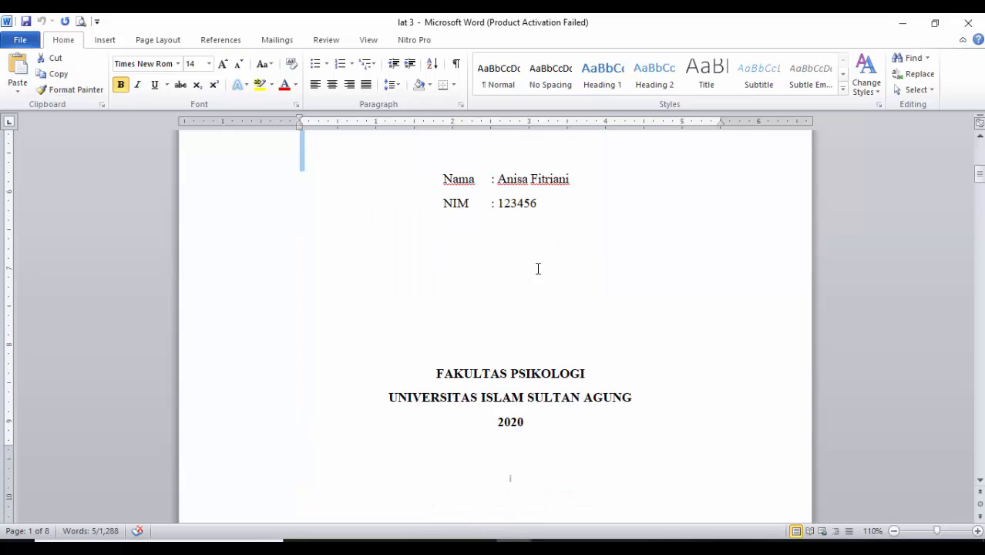
left_click(536, 268)
scroll(541, 335, "down", 8)
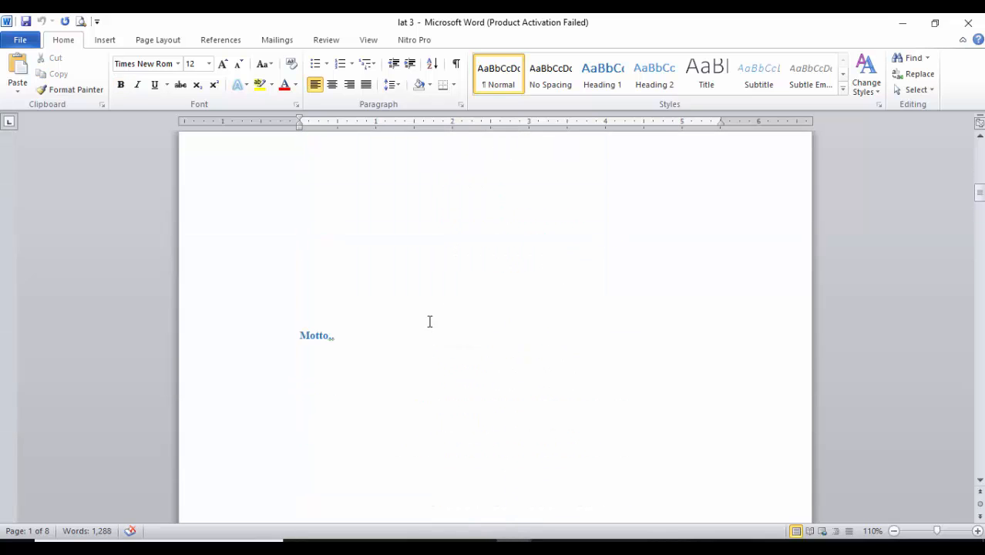
scroll(428, 322, "down", 10)
scroll(385, 274, "down", 15)
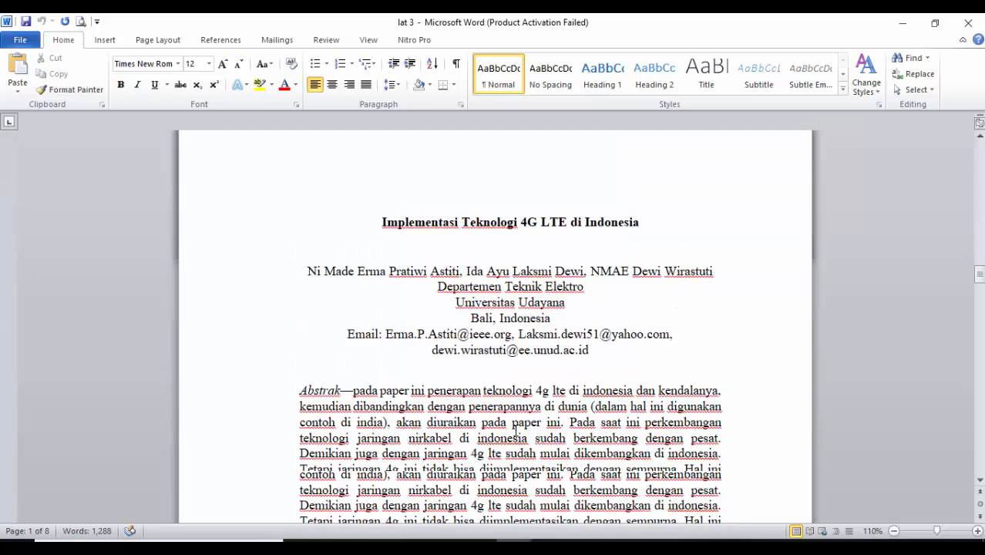
Examine the article pages of the example, including title block, abstract, section headings and page numbering
scroll(364, 302, "up", 3)
left_click_drag(243, 280, 339, 449)
scroll(346, 455, "down", 3)
left_click(417, 381)
scroll(397, 352, "down", 15)
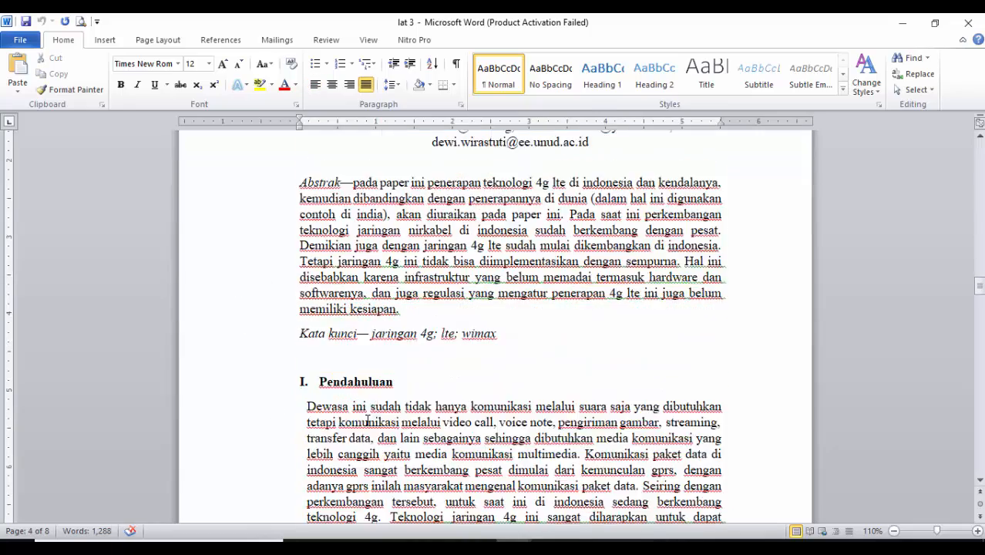
scroll(339, 318, "down", 20)
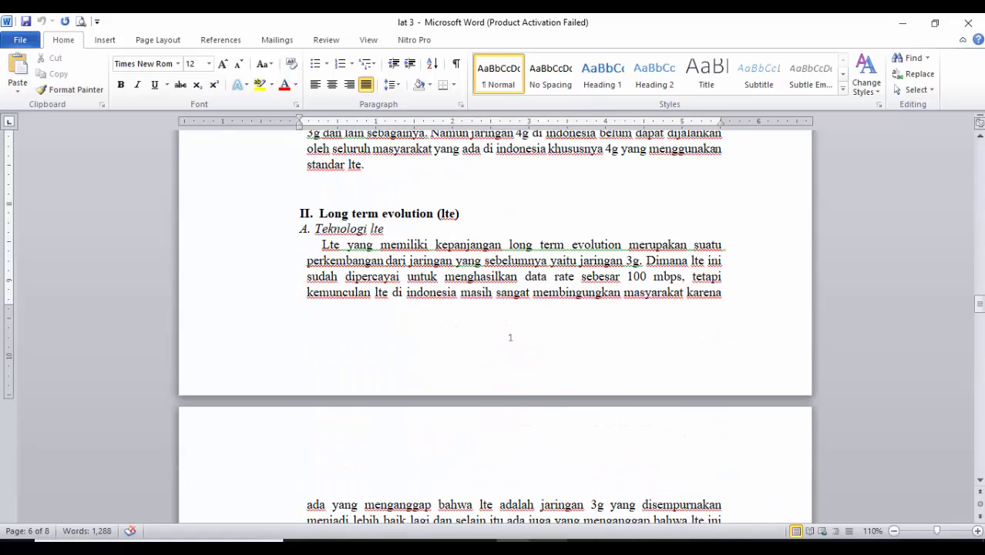
Return to the unformatted document and insert blank lines before the article title until it moves to page 4
left_click(514, 544)
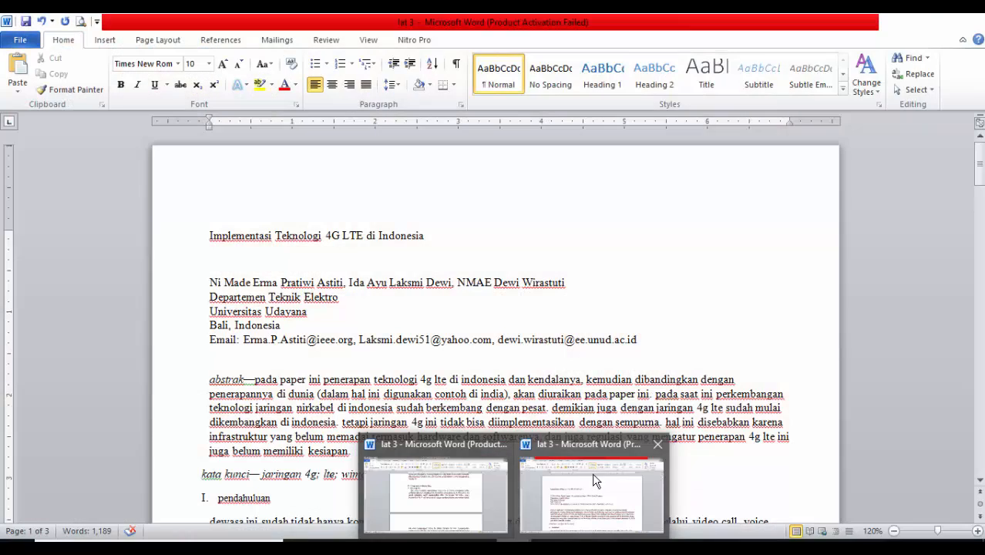
left_click(594, 481)
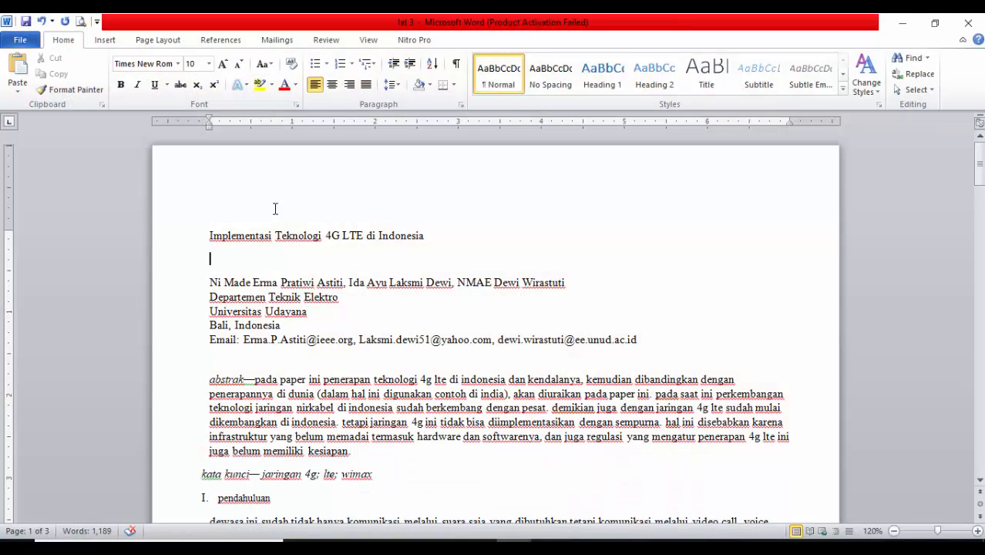
scroll(258, 272, "up", 2, "ctrl")
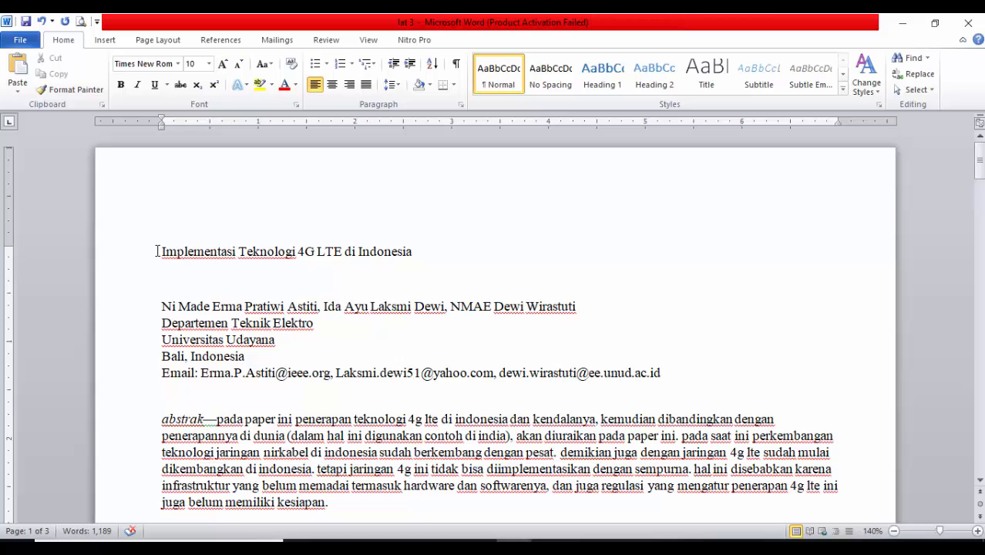
scroll(224, 339, "up", 5)
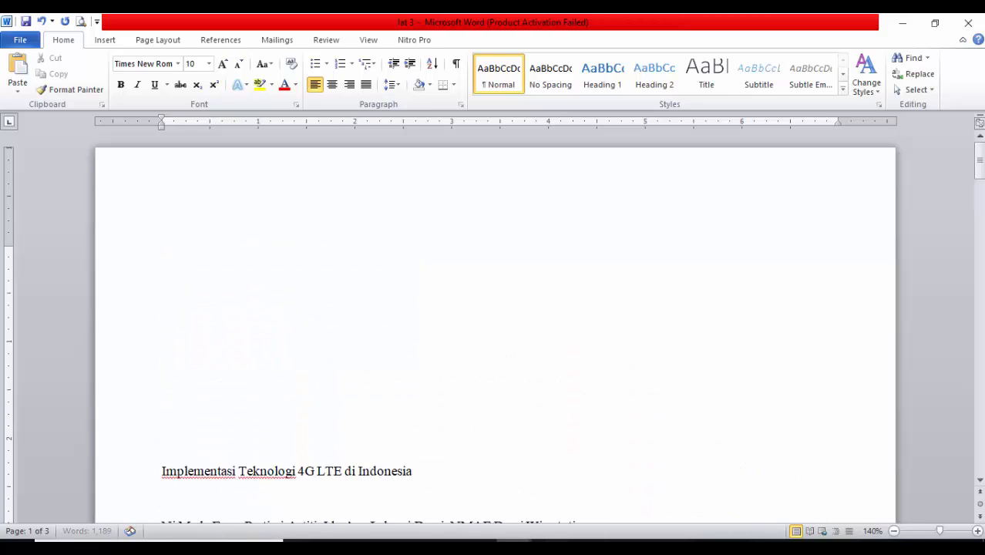
key("Return")
key("Return")
key("Return")
key("Return")
key("Return")
key("Return")
key("Return")
key("Return")
key("Return")
key("Return")
key("Return")
key("Return")
key("Return")
key("Return")
key("Return")
key("Return")
key("Return")
key("Return")
key("Return")
key("Return")
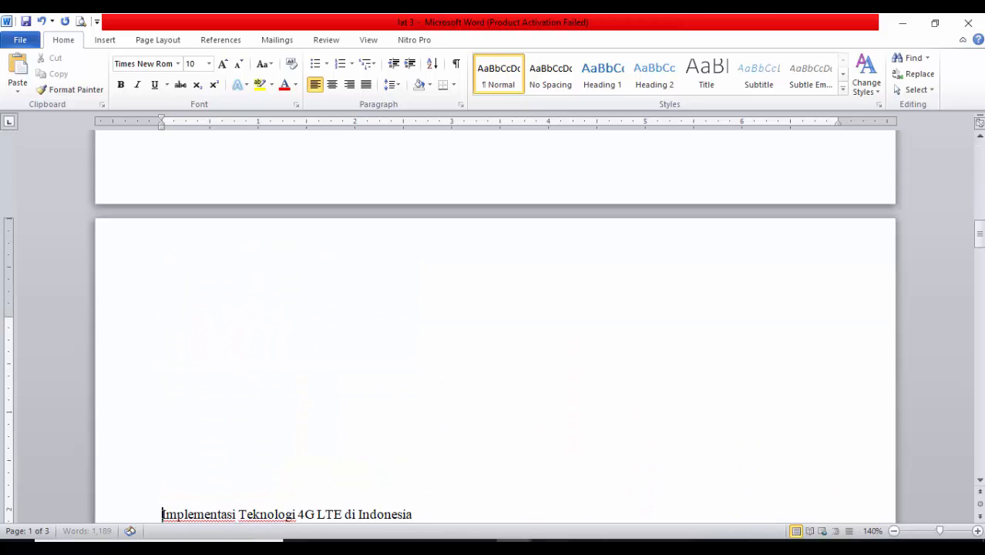
key("Return")
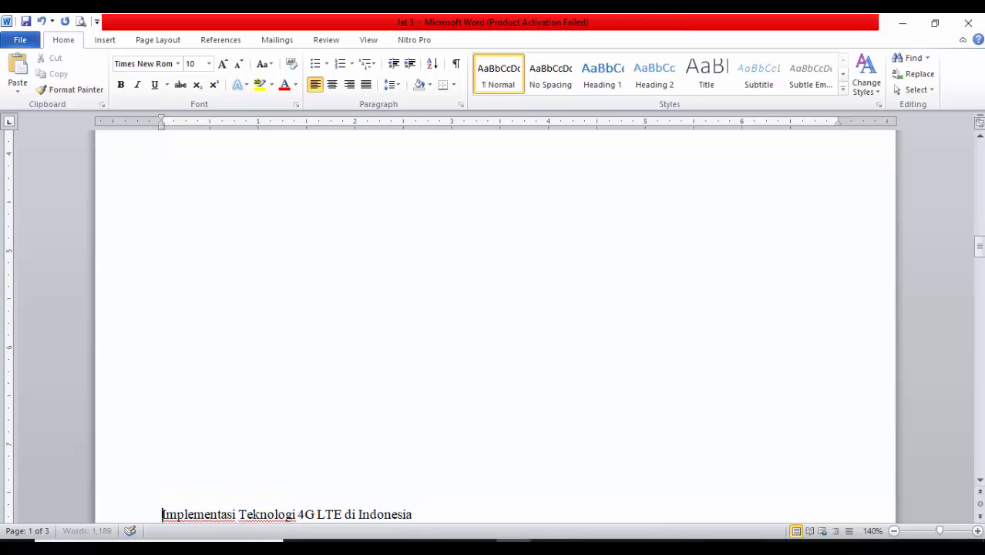
key("Return")
key("Return")
key("Return")
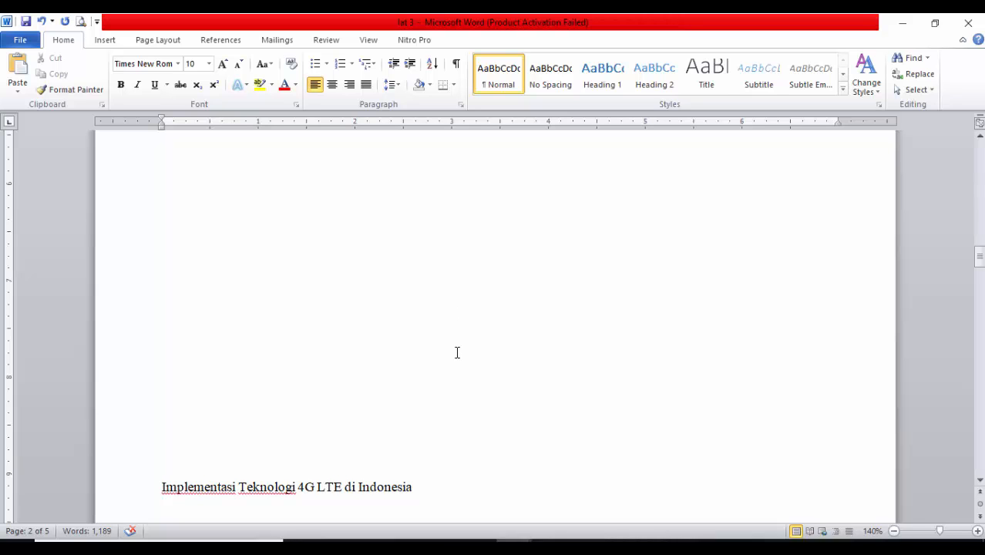
key("Return")
key("Return")
key("Return")
key("Return")
key("Return")
key("Return")
key("Return")
key("Return")
key("Return")
key("Return")
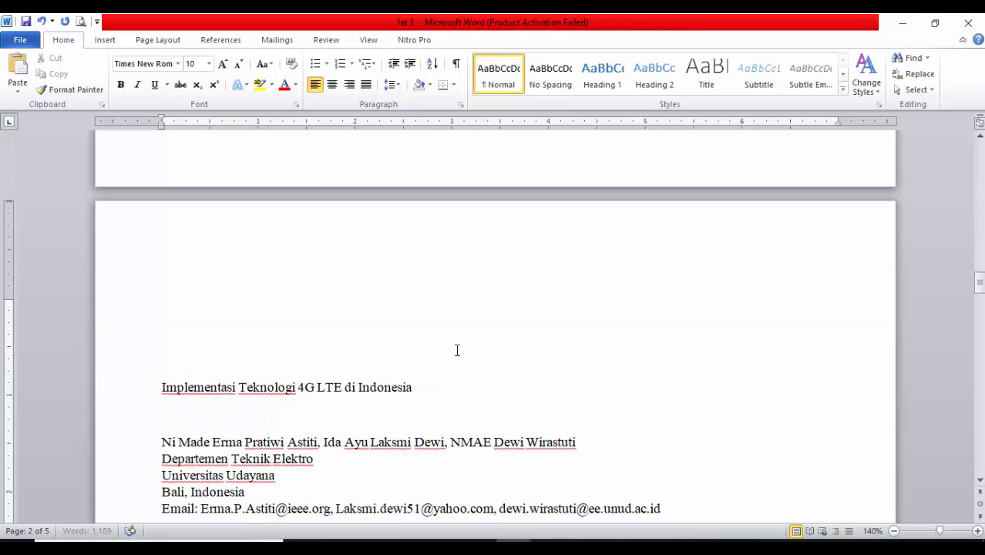
key("Return")
key("Return")
key("Return")
key("Return")
key("Return")
key("Return")
key("Return")
key("Return")
key("Return")
key("Return")
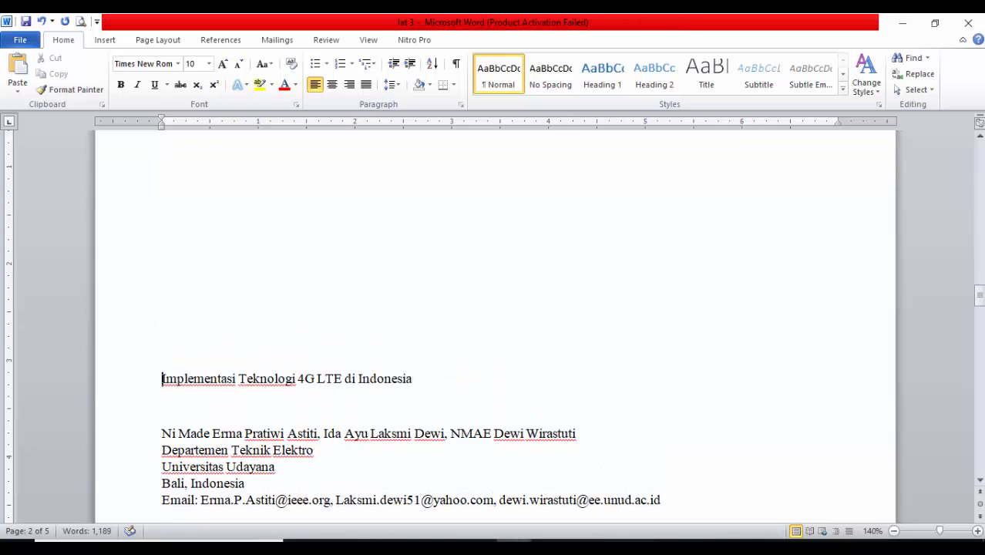
key("Return")
key("Return")
key("Return")
key("Return")
key("Return")
key("Return")
key("Return")
key("Return")
key("Return")
key("Return")
key("Return")
key("Return")
key("Return")
key("Return")
key("Return")
key("Return")
key("Return")
key("Return")
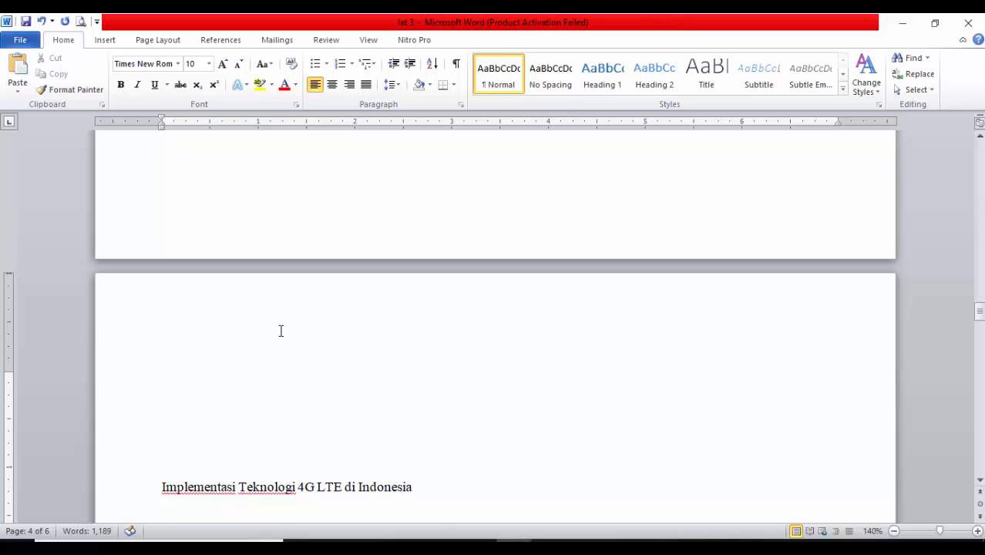
Delete the surplus blank lines above the article title on page 4 and check the empty pages before it
key("BackSpace")
key("BackSpace")
key("BackSpace")
key("BackSpace")
key("BackSpace")
key("BackSpace")
key("BackSpace")
scroll(355, 336, "up", 20)
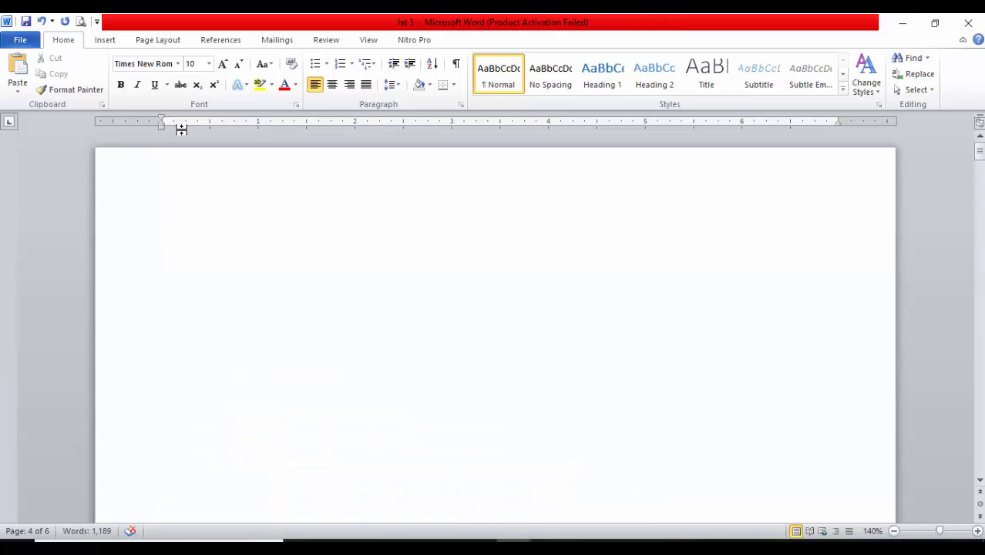
scroll(459, 335, "down", 2)
scroll(462, 333, "down", 15)
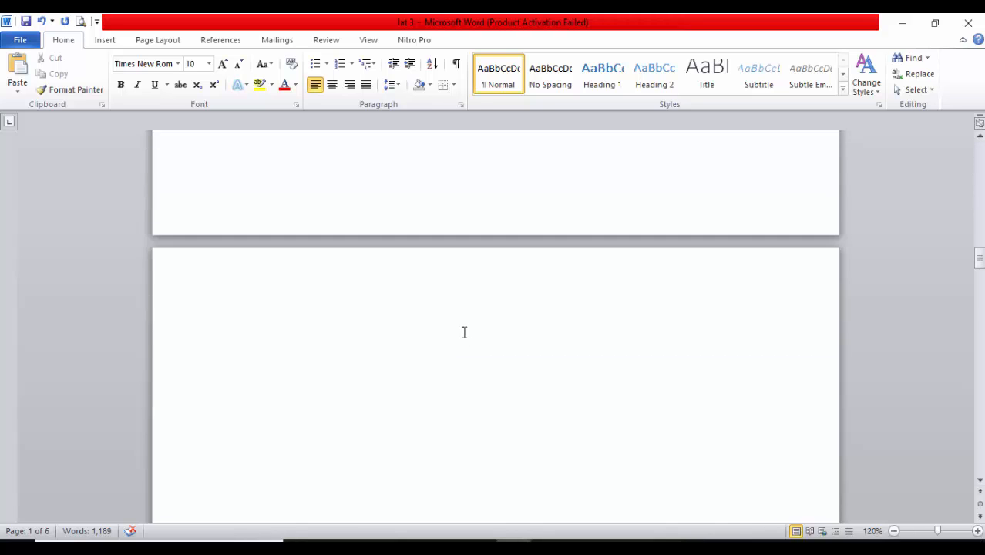
scroll(464, 333, "down", 15)
scroll(140, 130, "up", 1)
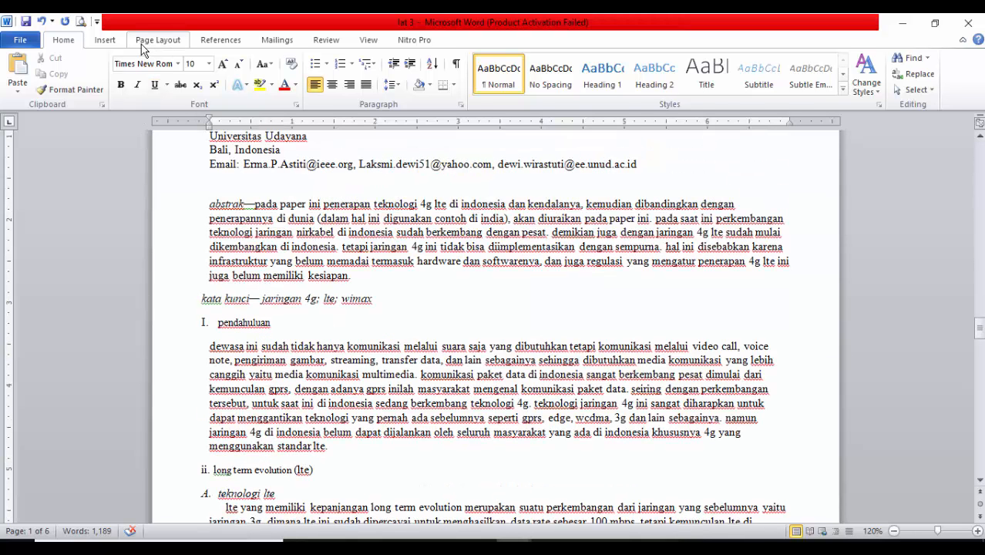
Open the page setup settings and choose A4 210 x 297 mm as the paper size
left_click(144, 45)
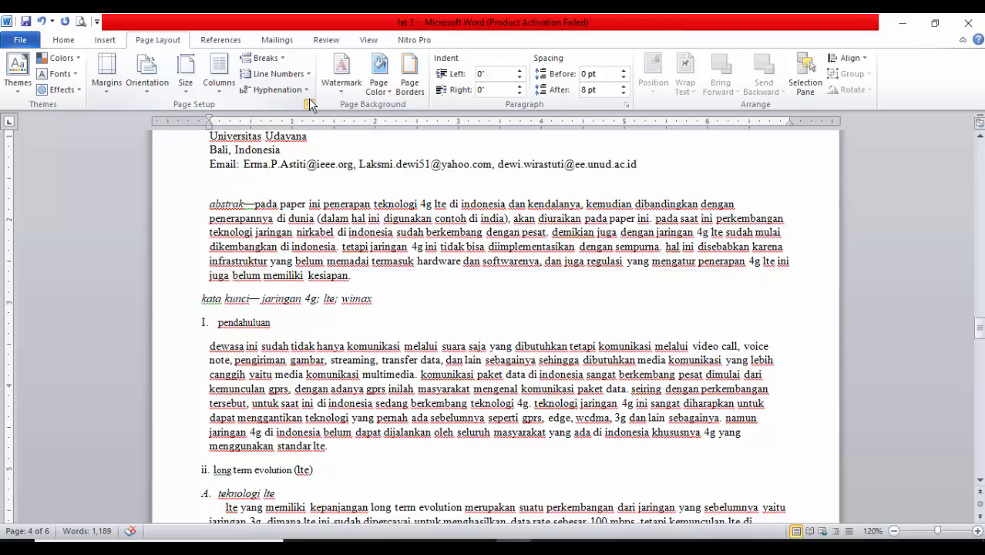
left_click(308, 104)
left_click(458, 160)
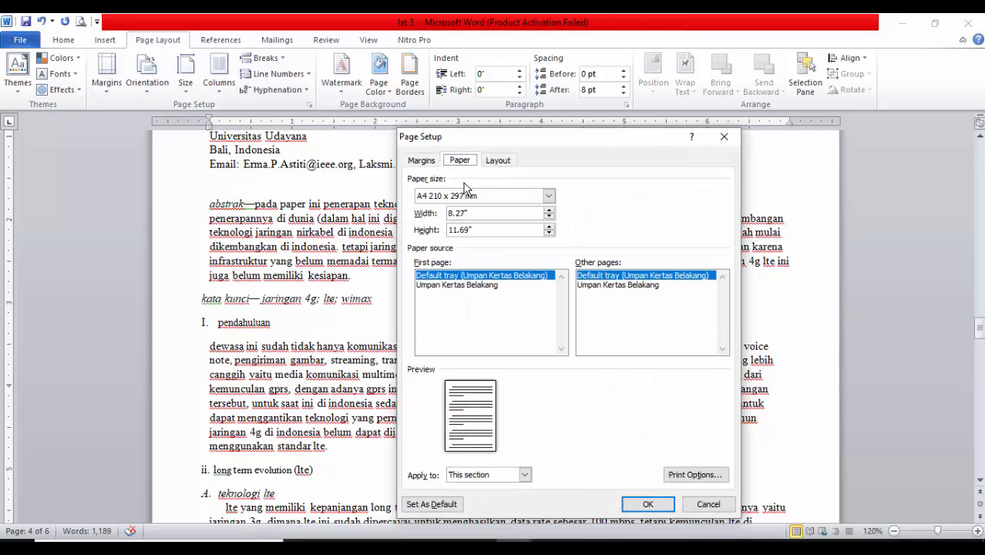
left_click(467, 197)
left_click(436, 204)
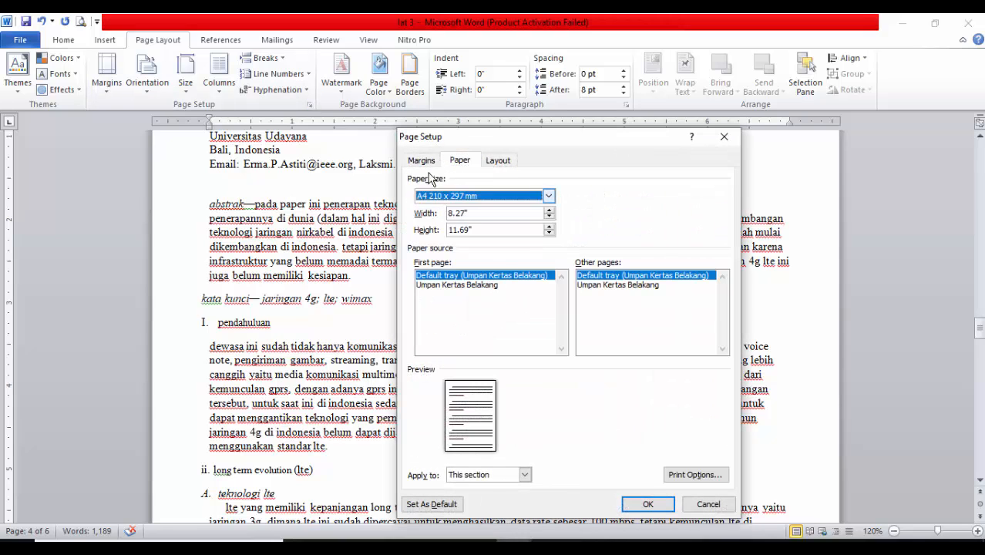
Set the page margins to top 3 cm, bottom 3 cm, left 4 cm and right 3 cm for this section
left_click(422, 161)
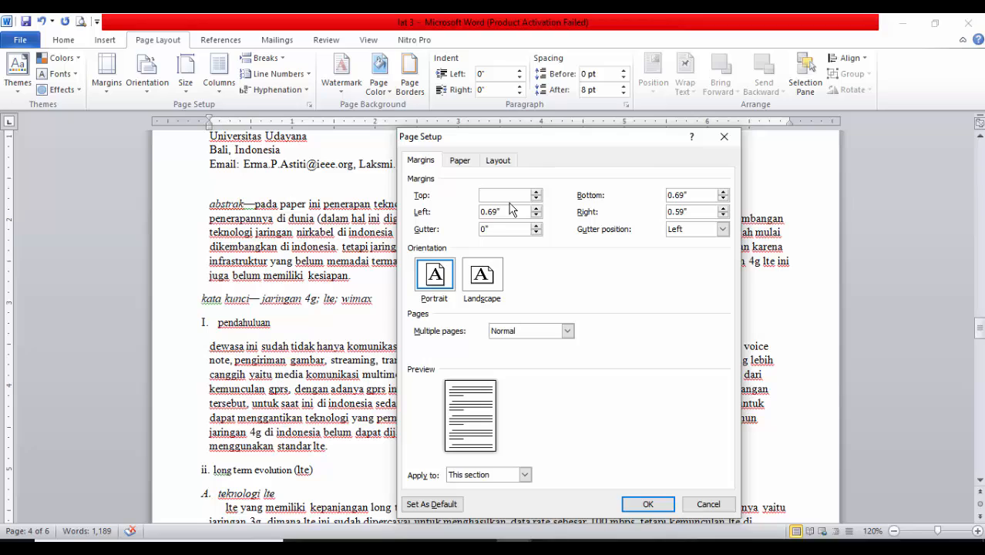
type("3CM")
key("Tab")
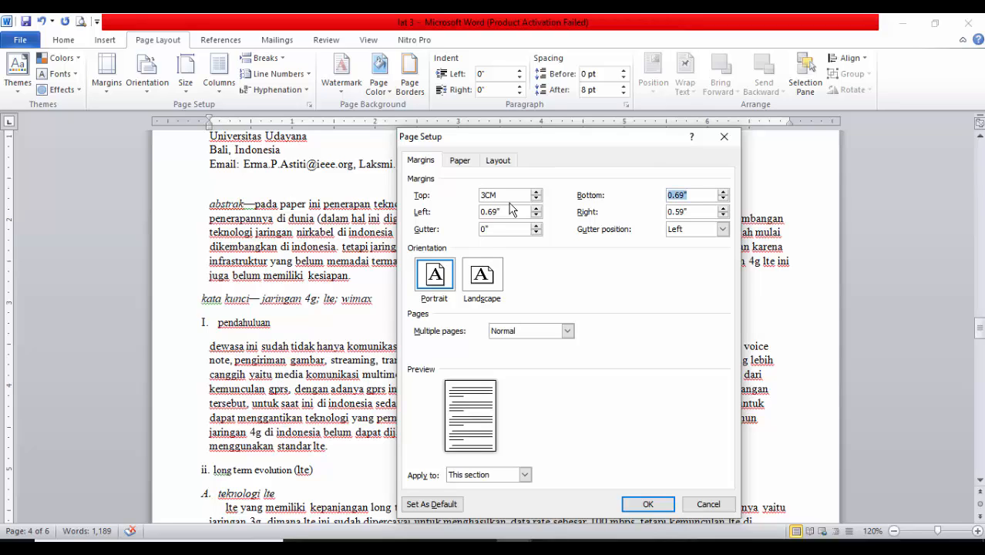
key("Tab")
key("Tab")
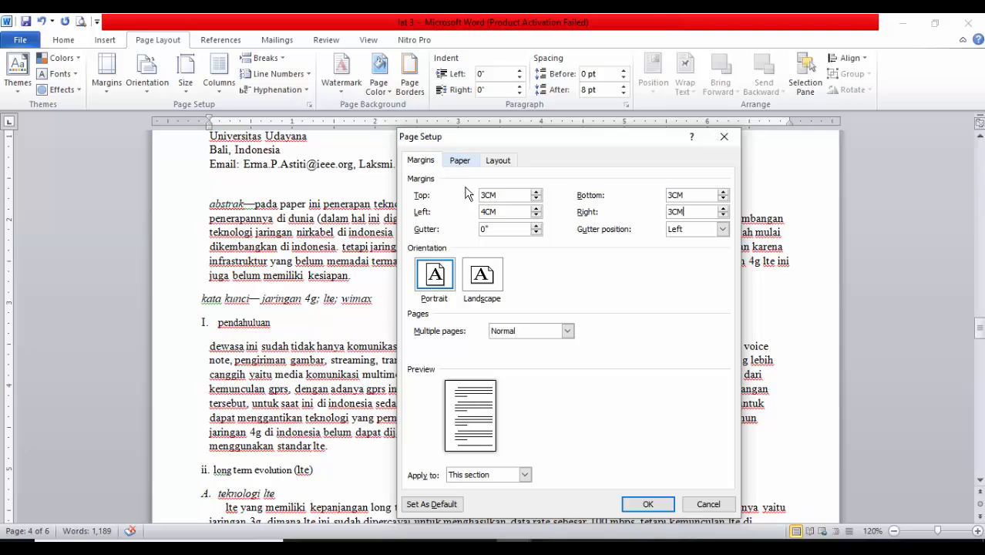
left_click(670, 507)
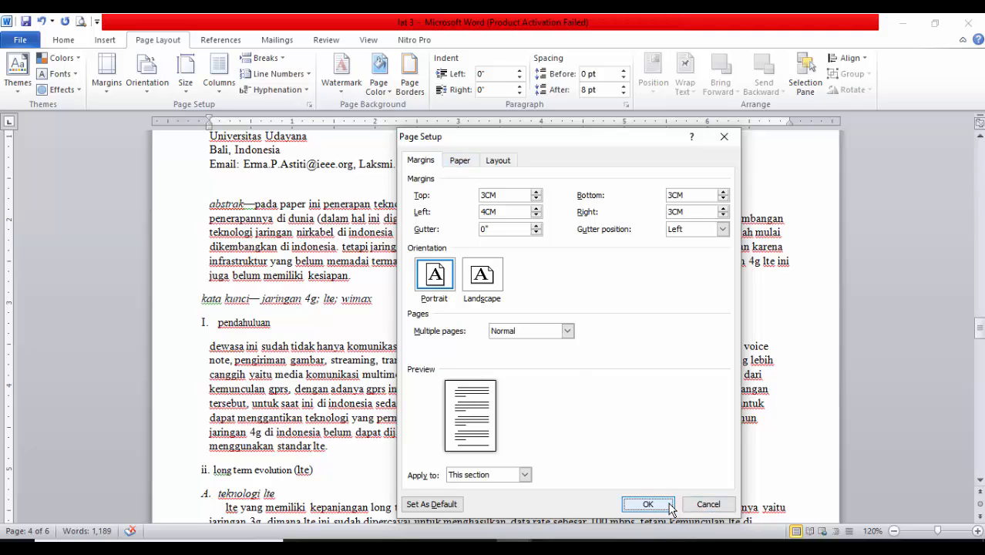
Enter the cover title TUGAS IT LITERACY KE-2 at the start of the empty first page
scroll(490, 248, "up", 5)
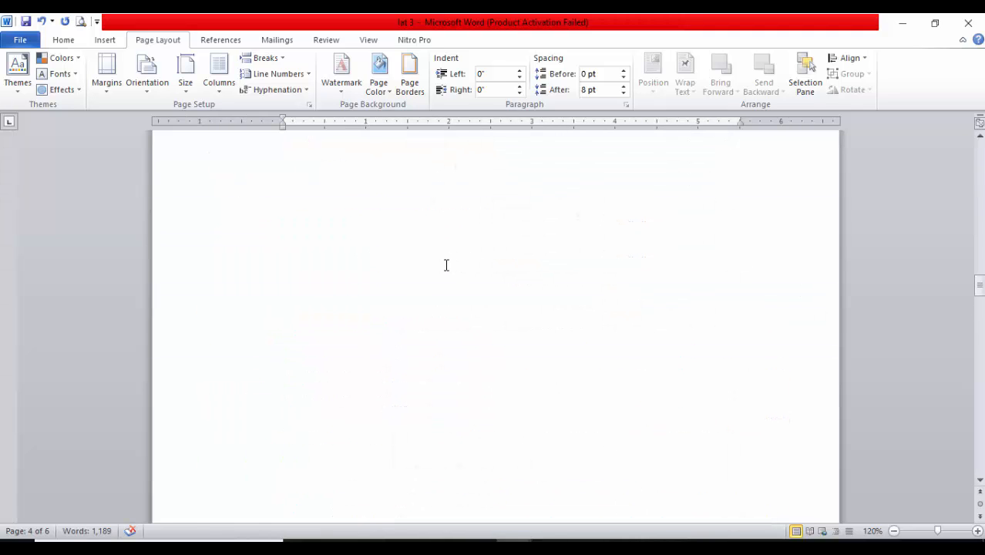
scroll(446, 266, "up", 5)
scroll(450, 290, "down", 1, "ctrl")
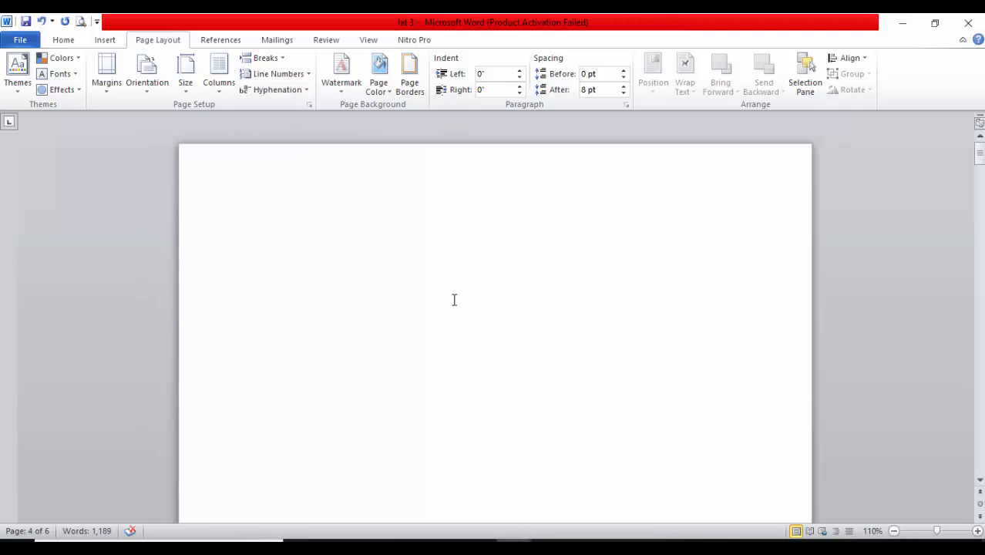
scroll(454, 299, "down", 1)
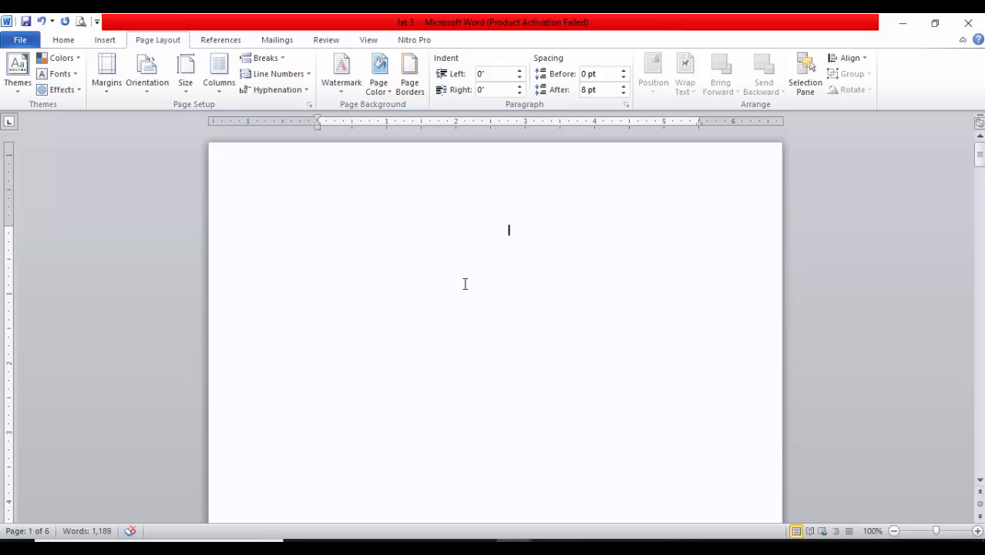
key("Caps_Lock")
type("da")
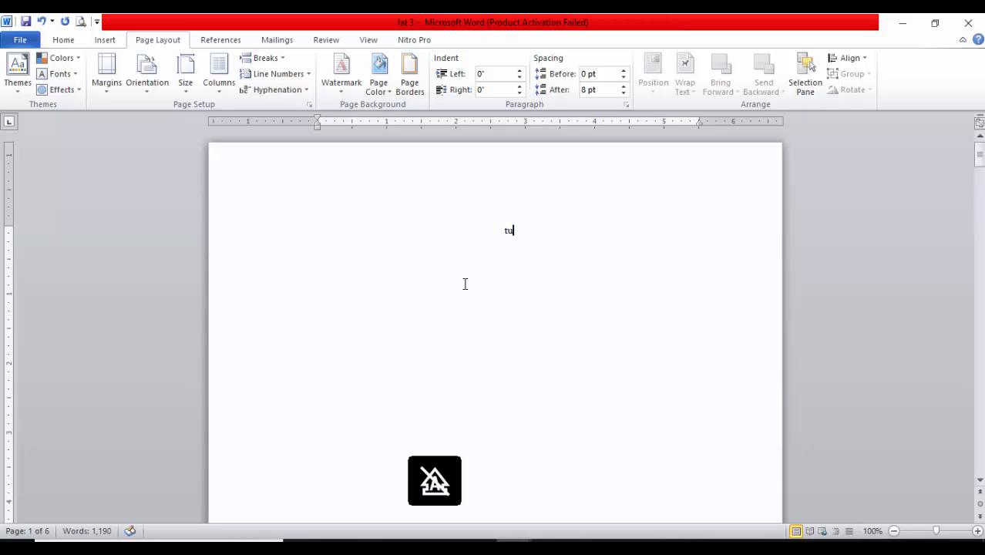
key("BackSpace")
key("BackSpace")
key("Caps_Lock")
type("TUGAS IS T")
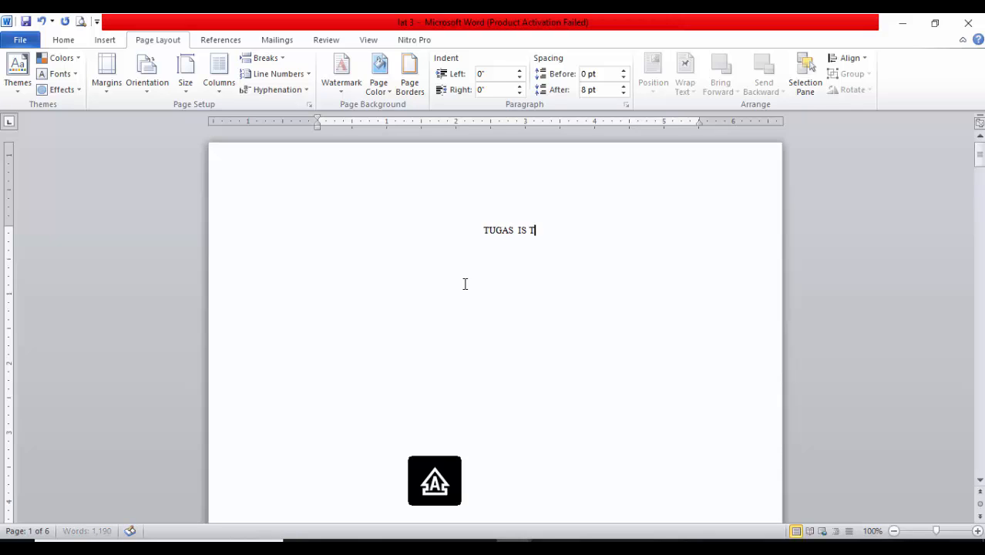
key("BackSpace")
key("BackSpace")
key("BackSpace")
type("T L")
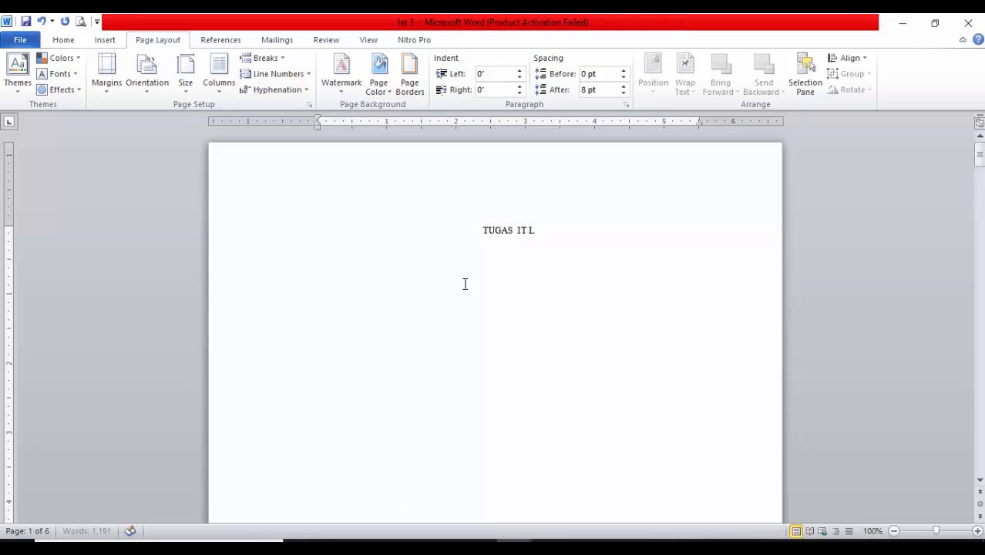
type("ITERACY KE")
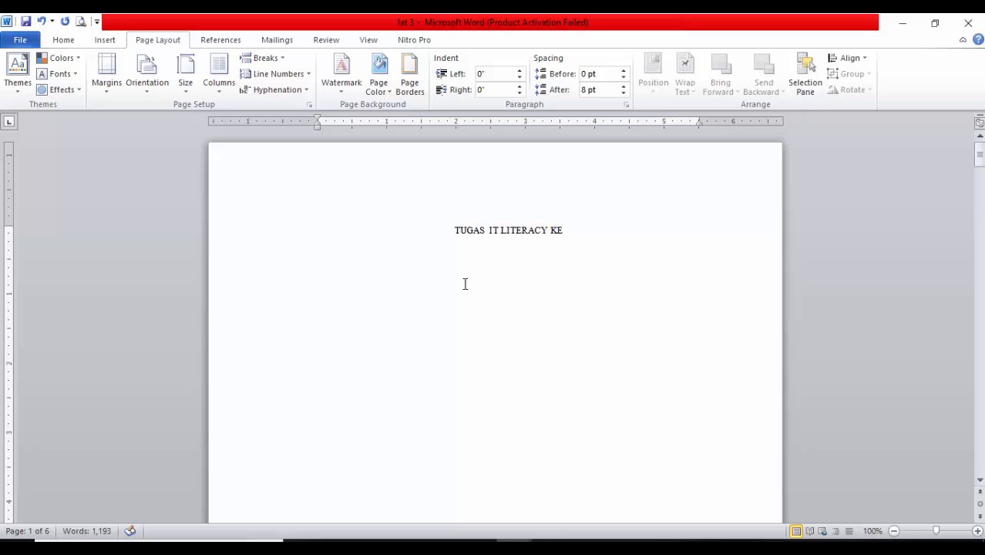
key("BackSpace")
type(".")
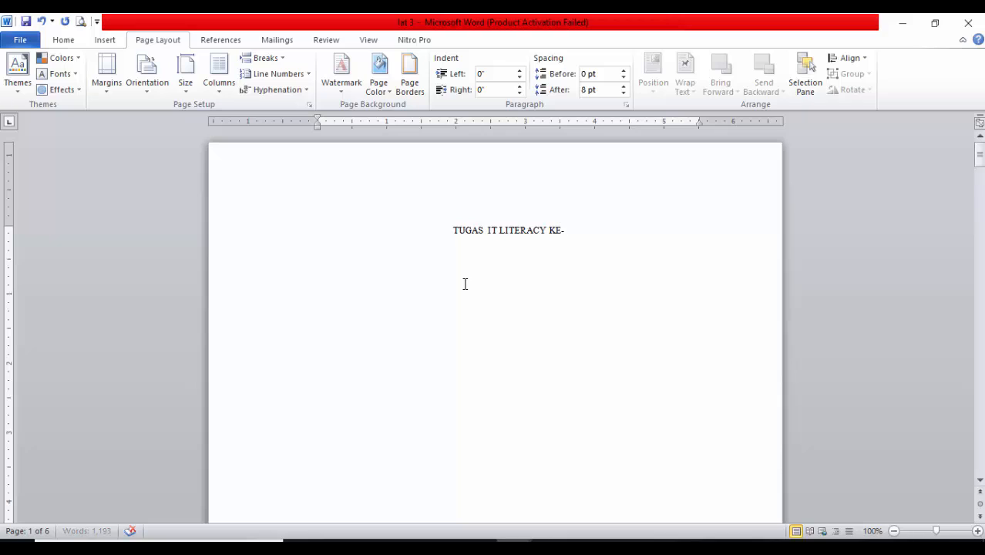
key("BackSpace")
key("BackSpace")
type(".")
type("2")
key("Return")
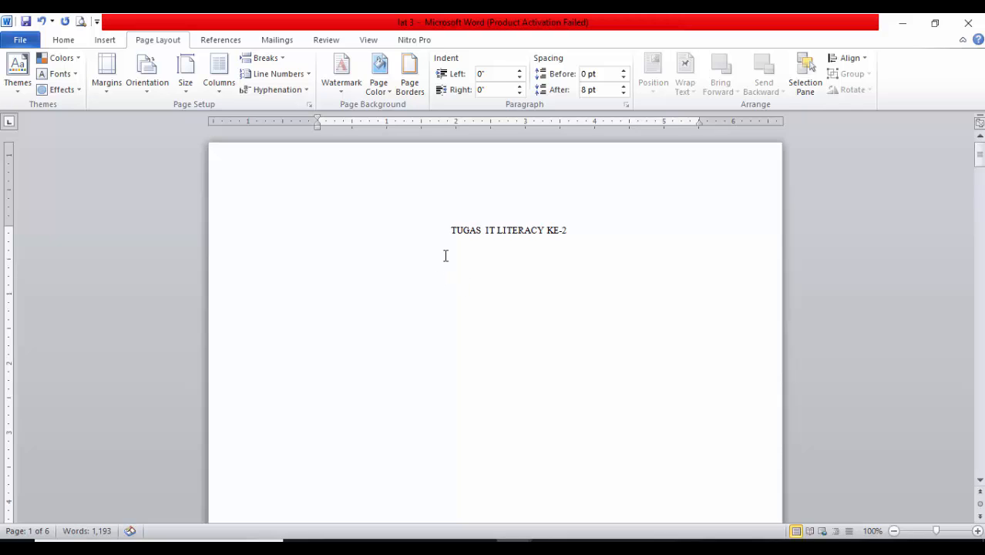
Add the line KELAS C under the cover title and place the insertion point a few lines below it
type("KELAS C")
scroll(494, 328, "down", 1)
left_click(504, 323)
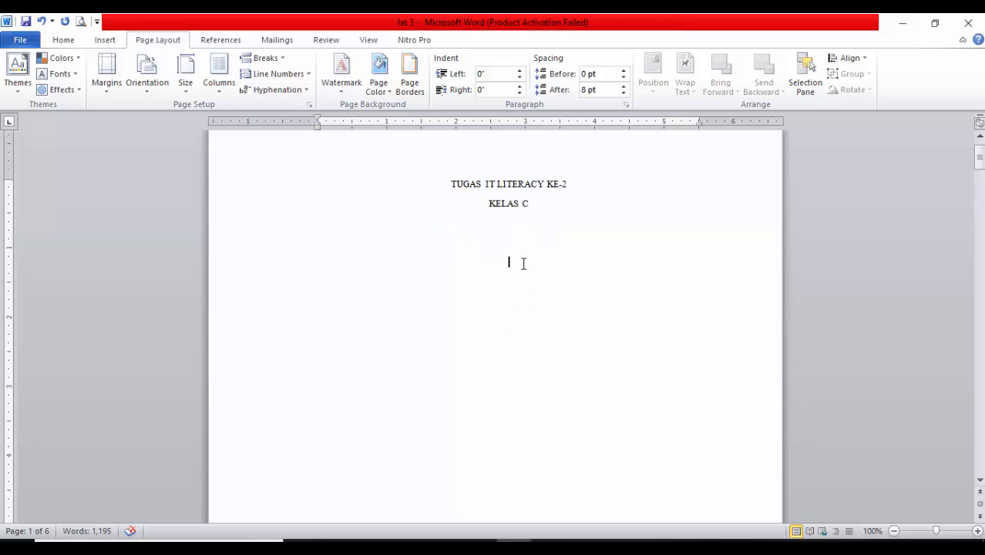
Insert the university logo picture "download" below KELAS C and enlarge it to about 2.21" high by 3.94" wide
left_click(64, 40)
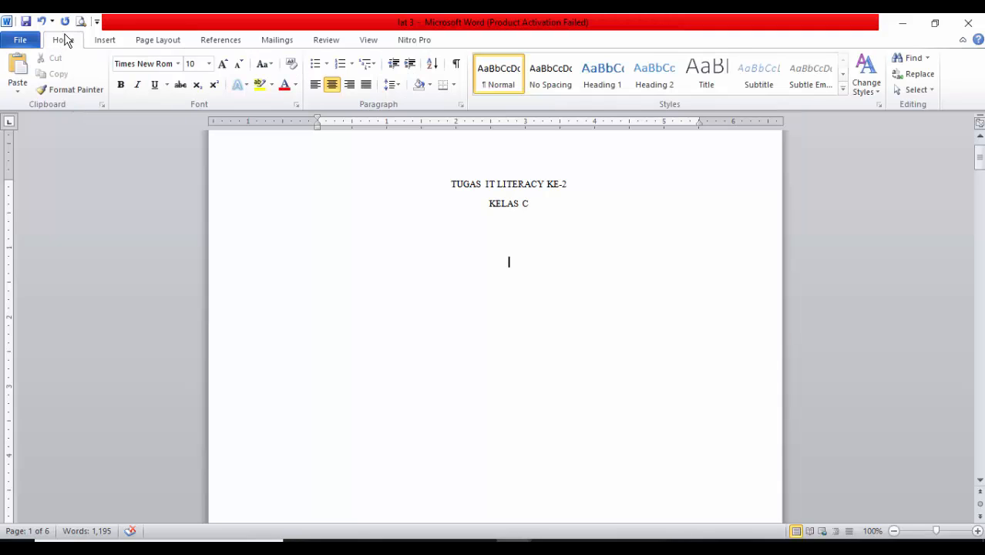
left_click(107, 40)
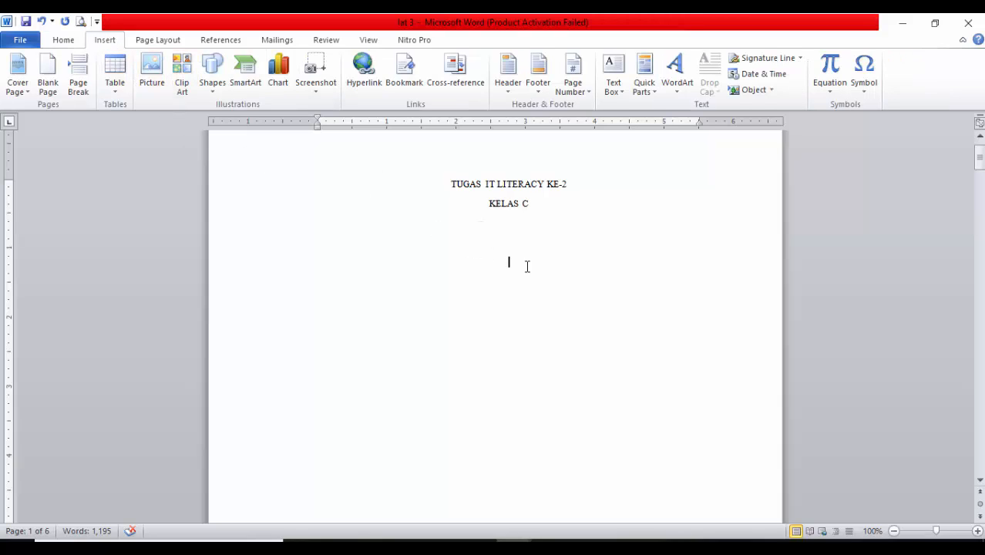
left_click(152, 87)
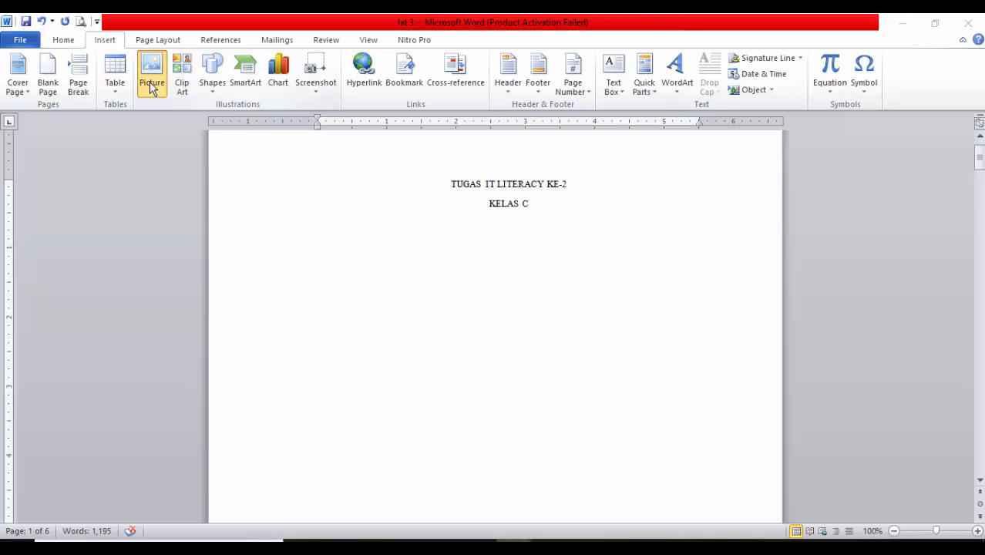
scroll(360, 217, "down", 5)
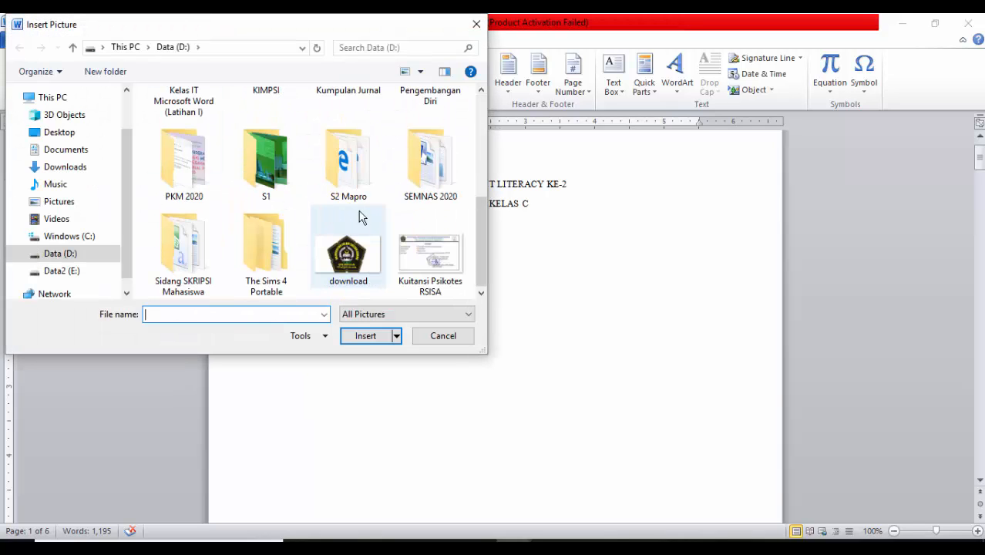
left_click(362, 258)
left_click(367, 336)
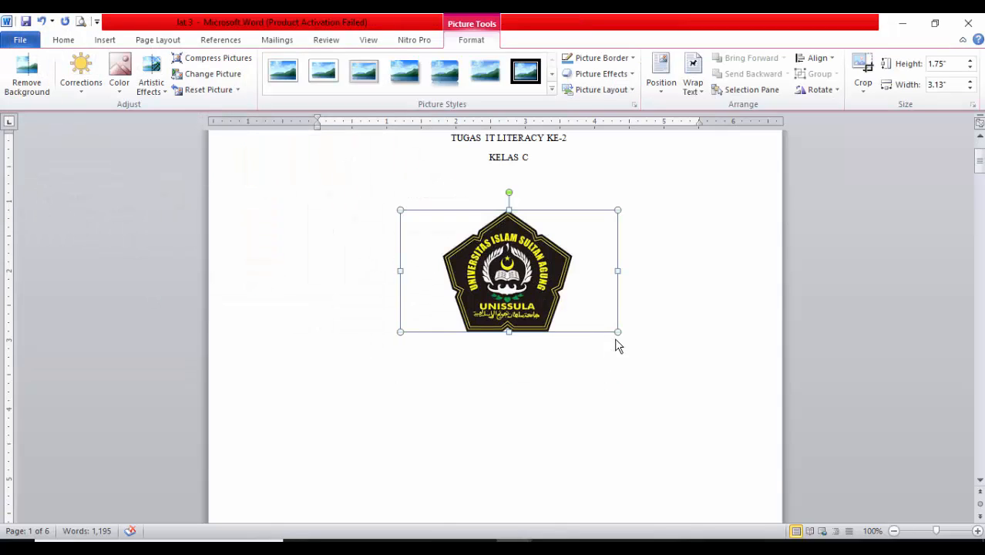
left_click_drag(615, 331, 646, 365)
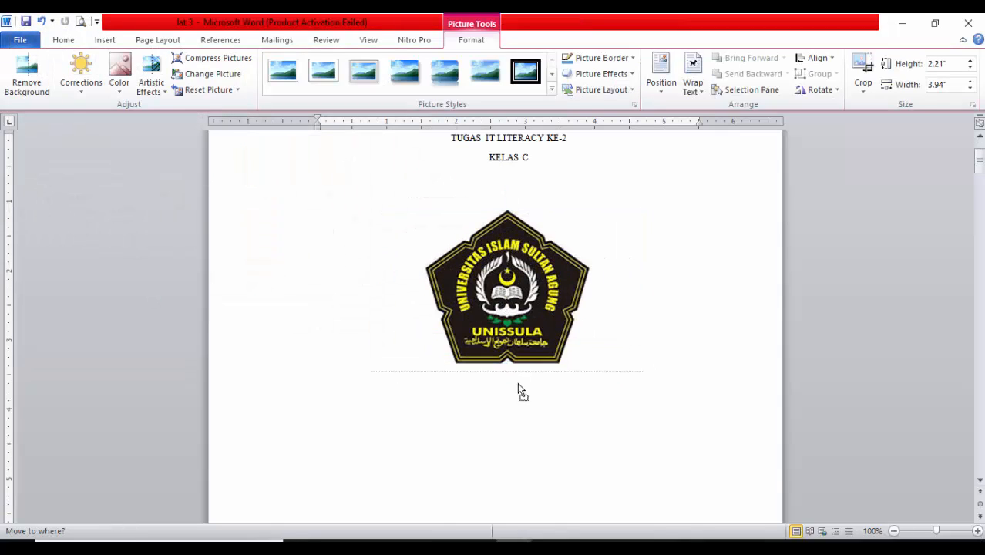
Try to reposition the inline logo lower on the cover page and towards its centre
left_click_drag(494, 318, 510, 433)
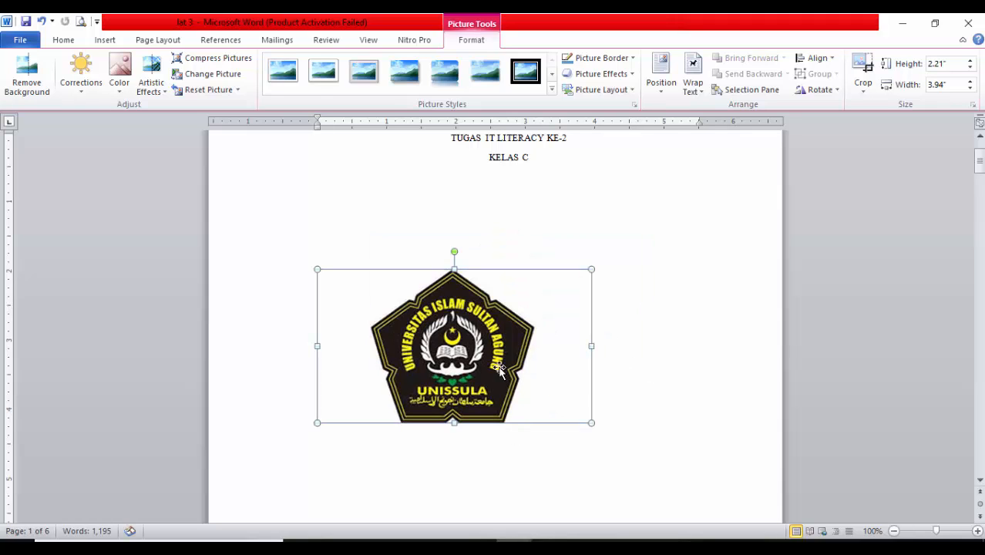
left_click_drag(454, 352, 548, 311)
left_click_drag(460, 317, 523, 268)
left_click_drag(479, 291, 519, 270)
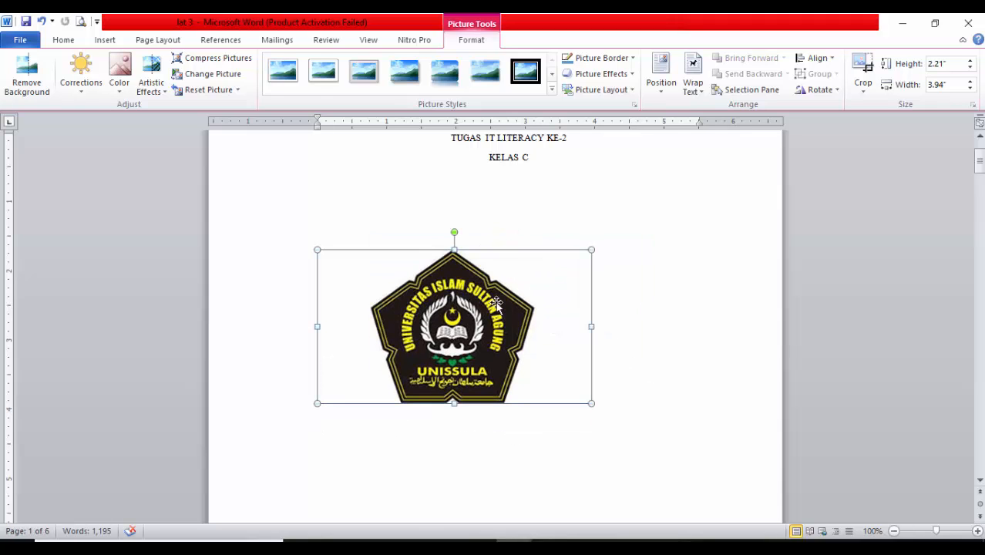
Set the logo's text wrapping to In Front of Text and move it closer to the middle of the page
left_click(691, 90)
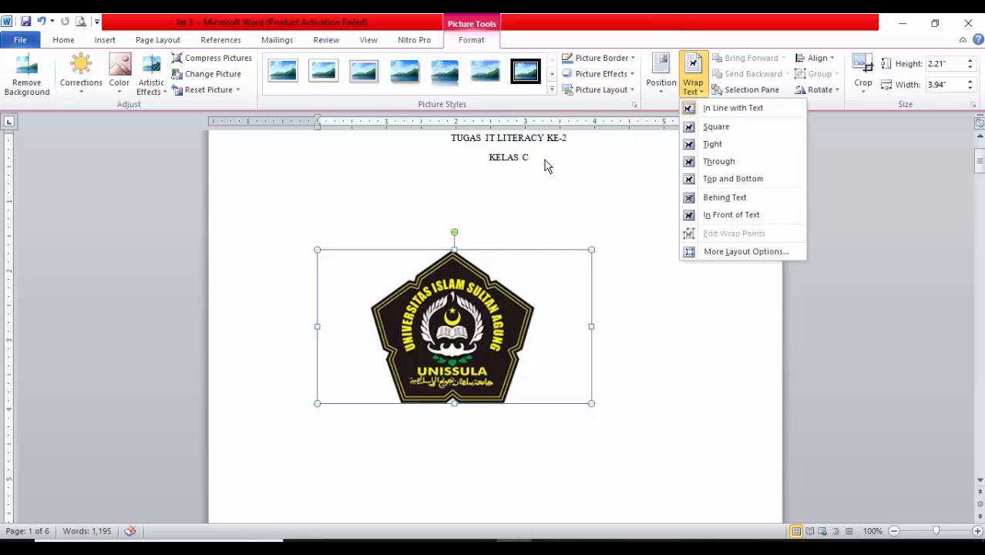
left_click(742, 215)
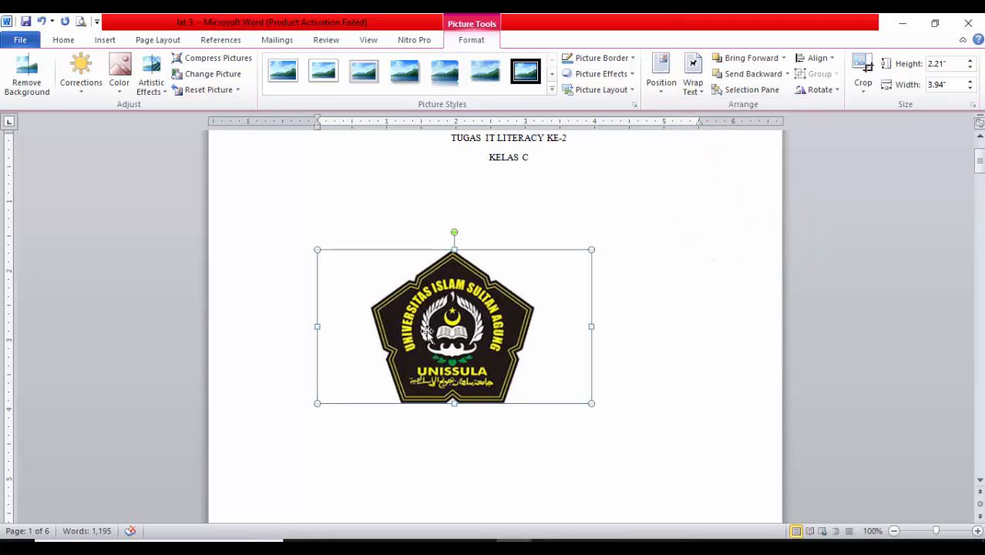
left_click_drag(426, 331, 465, 316)
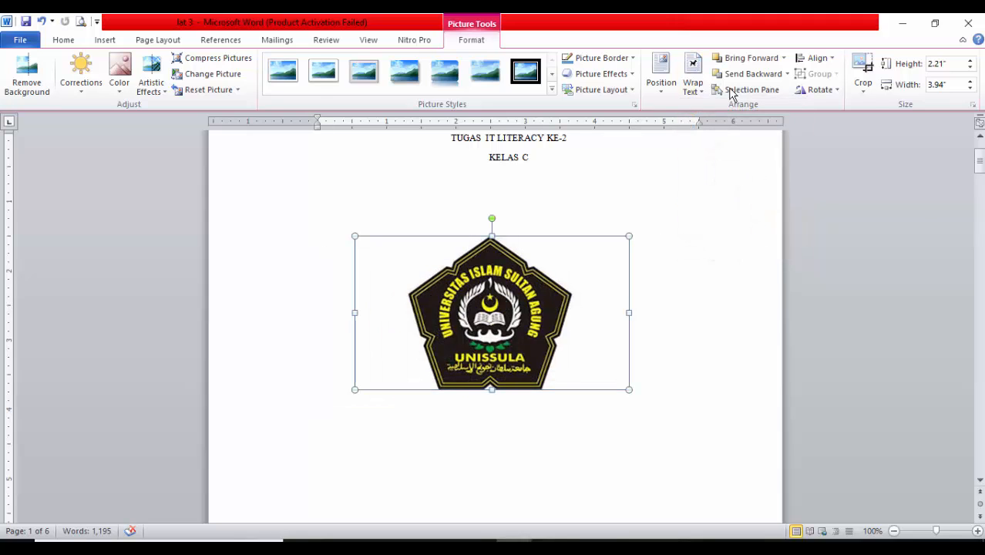
Raise the logo slightly below the cover heading and centre it horizontally between the margins
left_click(814, 60)
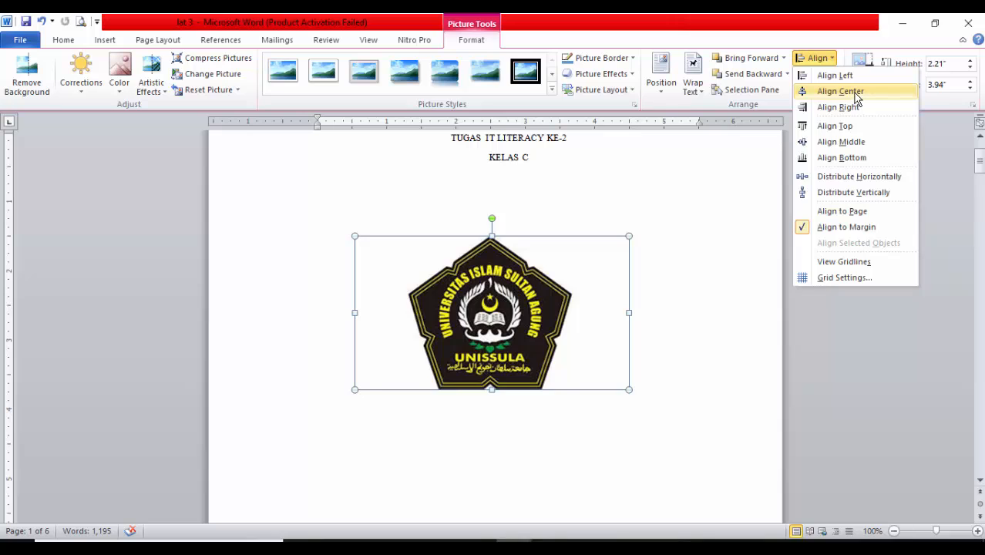
left_click(854, 94)
left_click_drag(527, 298, 659, 278)
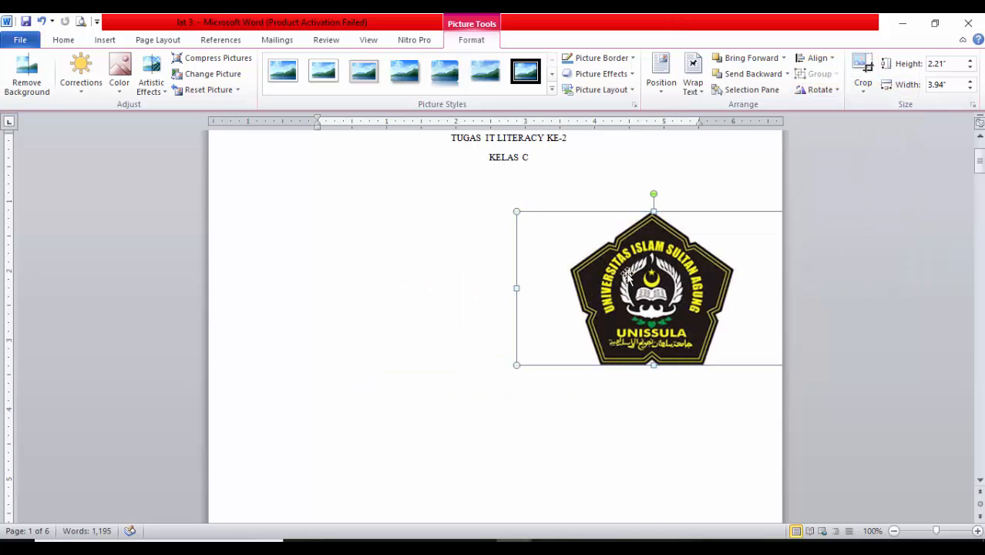
left_click(814, 60)
left_click(841, 93)
Enter the student's name, student number and Kelas C on separate lines below the logo and centre the three lines
left_click(539, 416)
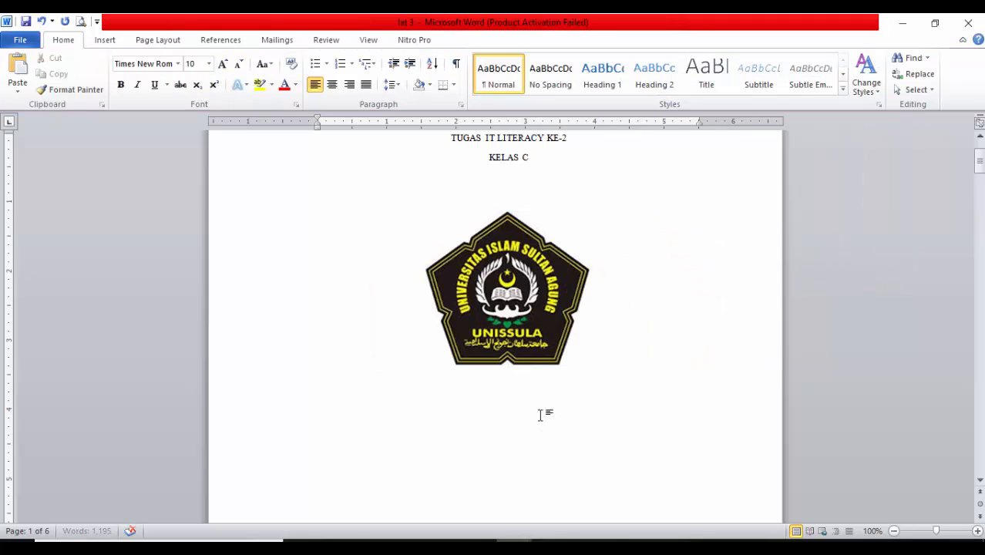
scroll(524, 346, "down", 1)
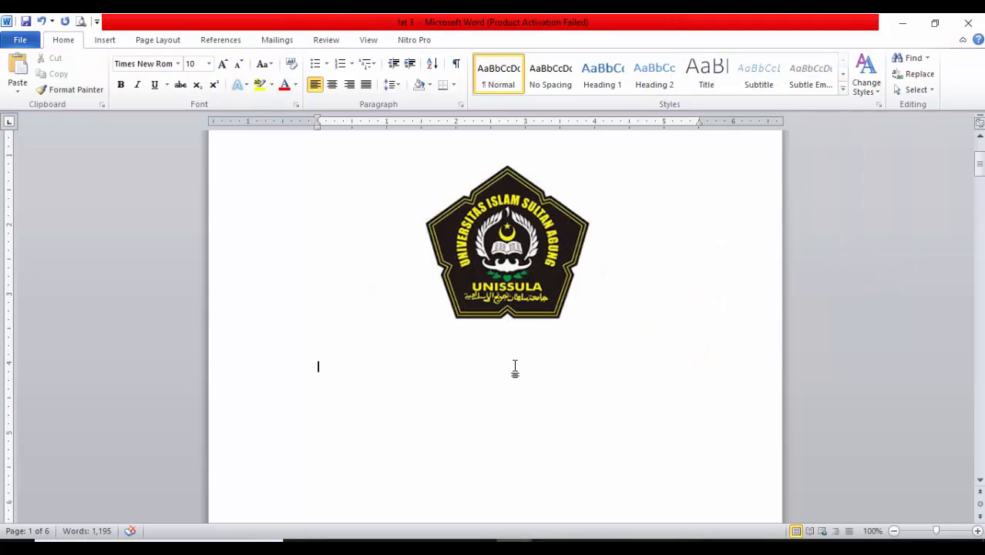
key("BackSpace")
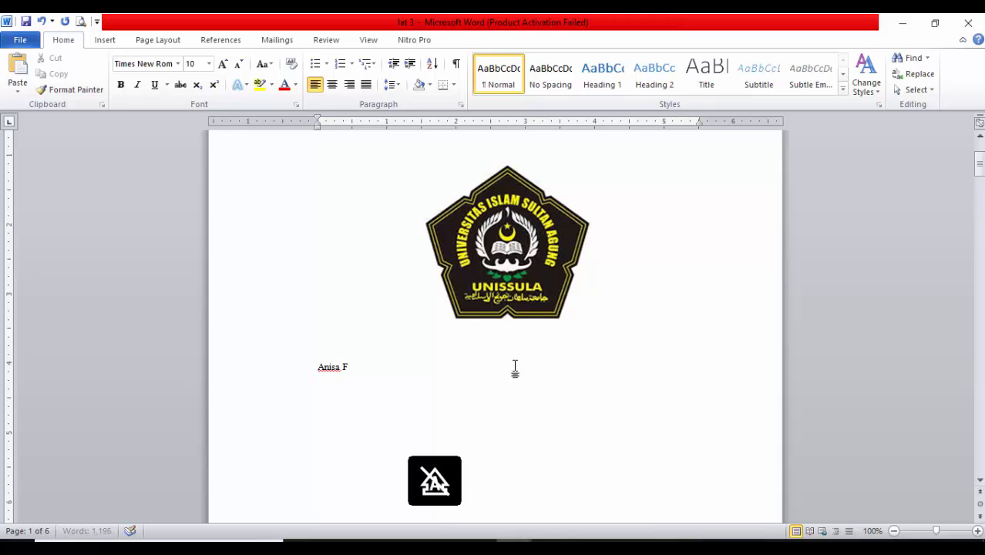
key("BackSpace")
key("BackSpace")
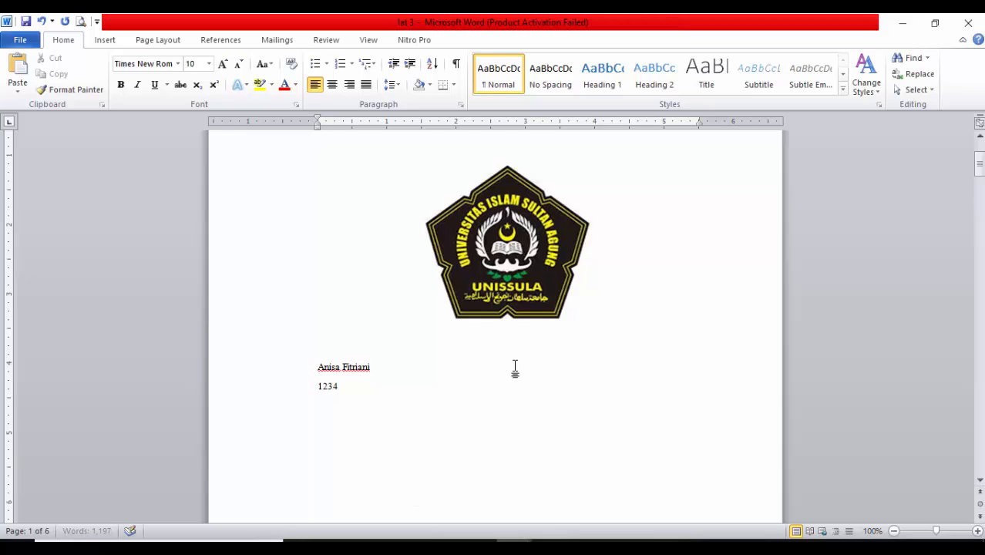
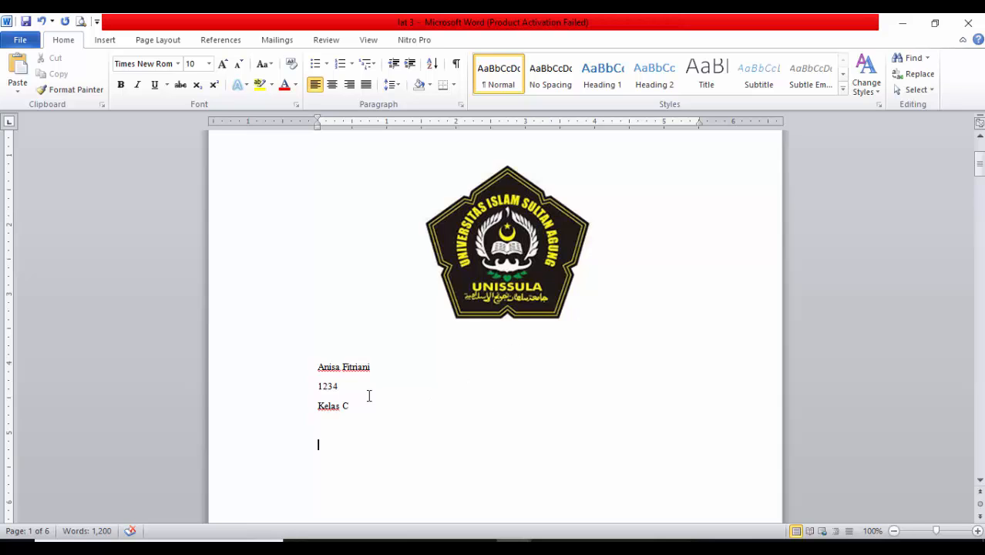
left_click_drag(315, 373, 352, 407)
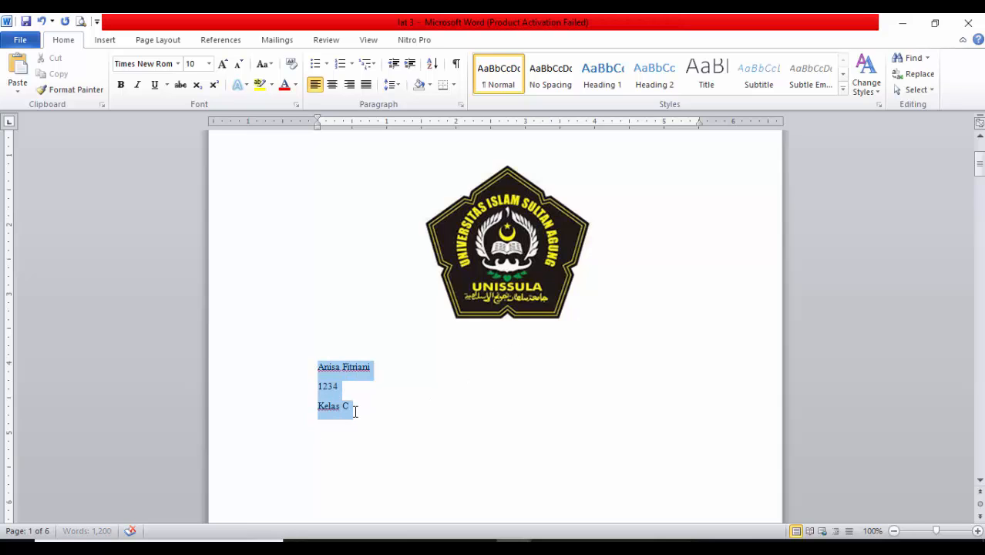
left_click(332, 84)
Below the student details, enter FAKULTAS PSIKOLOGI, UNIVERSITAS ISLAM SULTAN AGUNG and 2020 on three separate lines
scroll(510, 369, "down", 2)
left_click(521, 391)
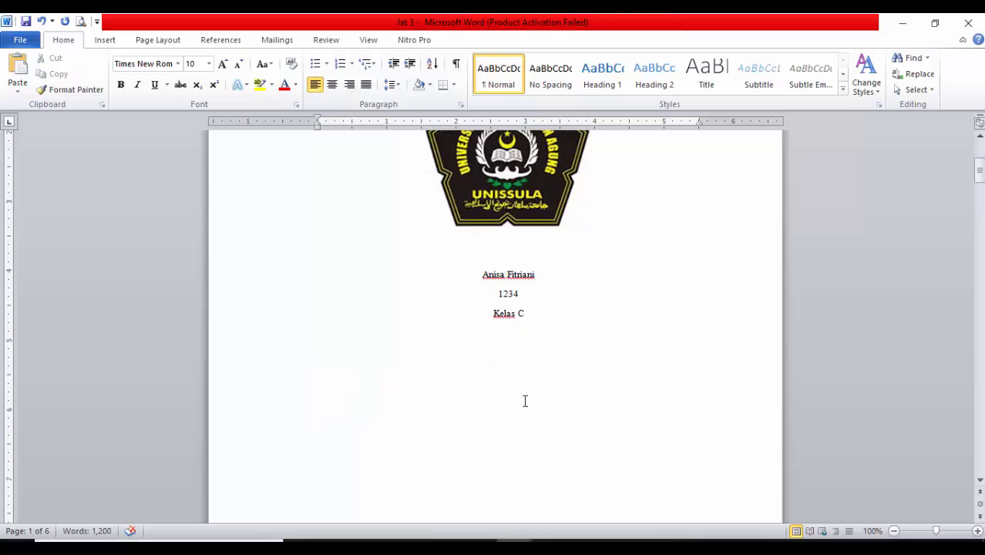
type("FAK")
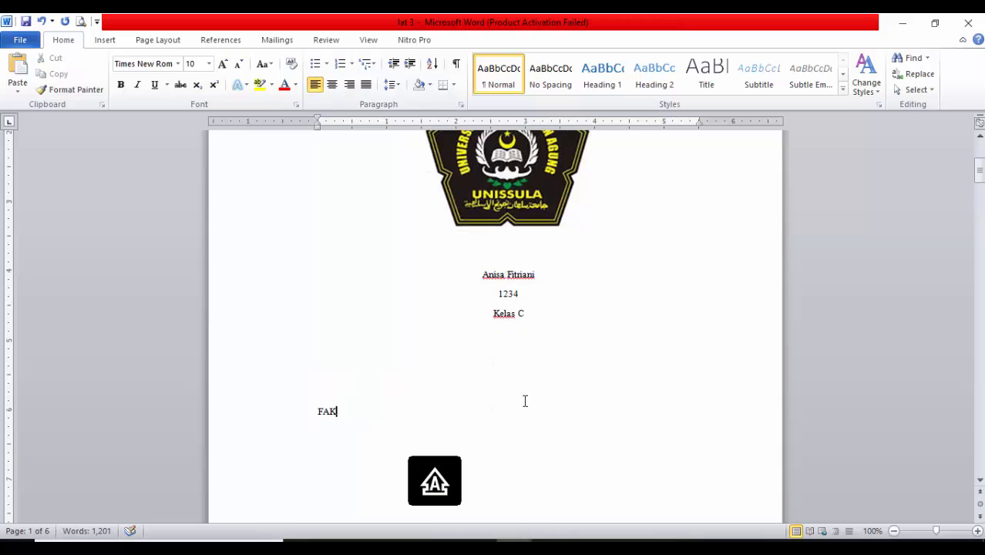
type("ULTAS PSIKOLOGI UN")
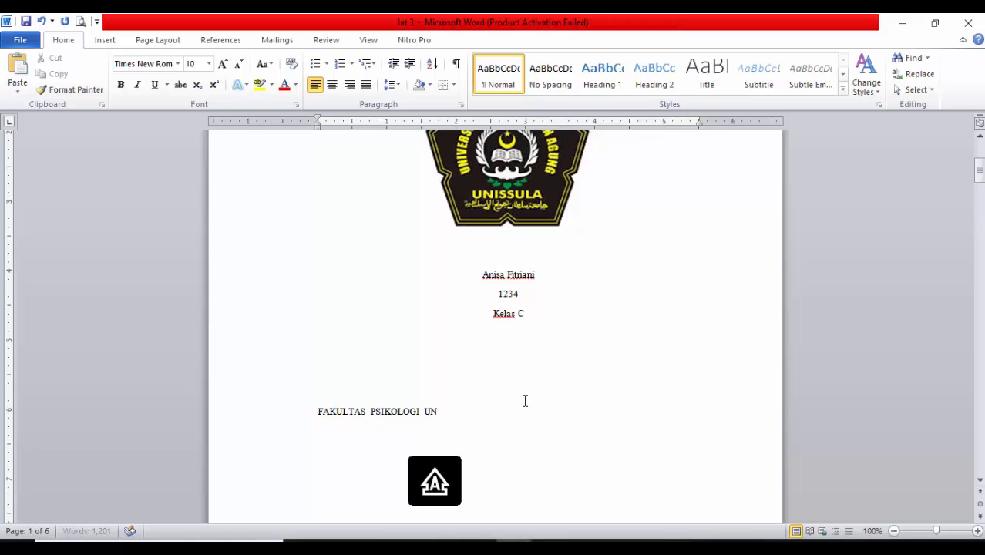
type("I")
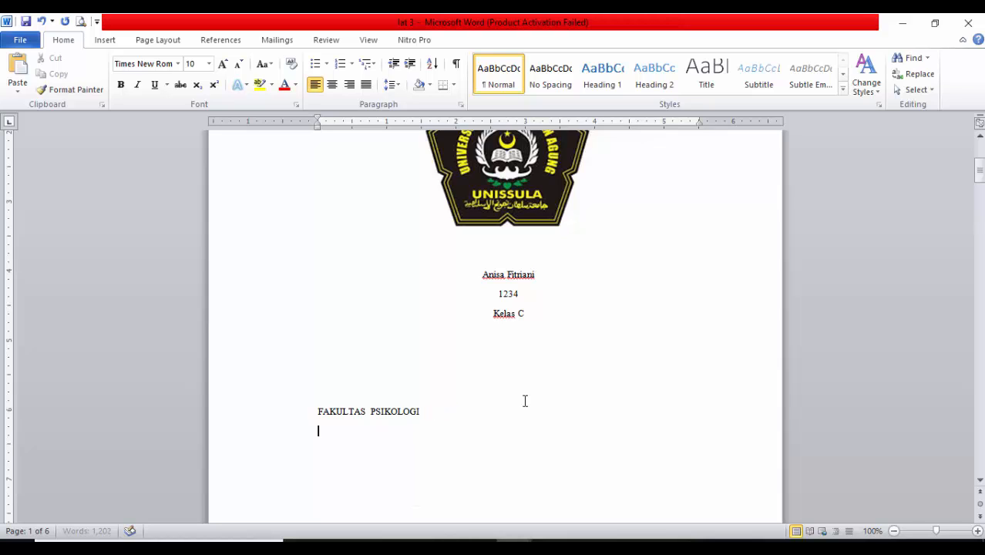
type("VEVERSITAS S")
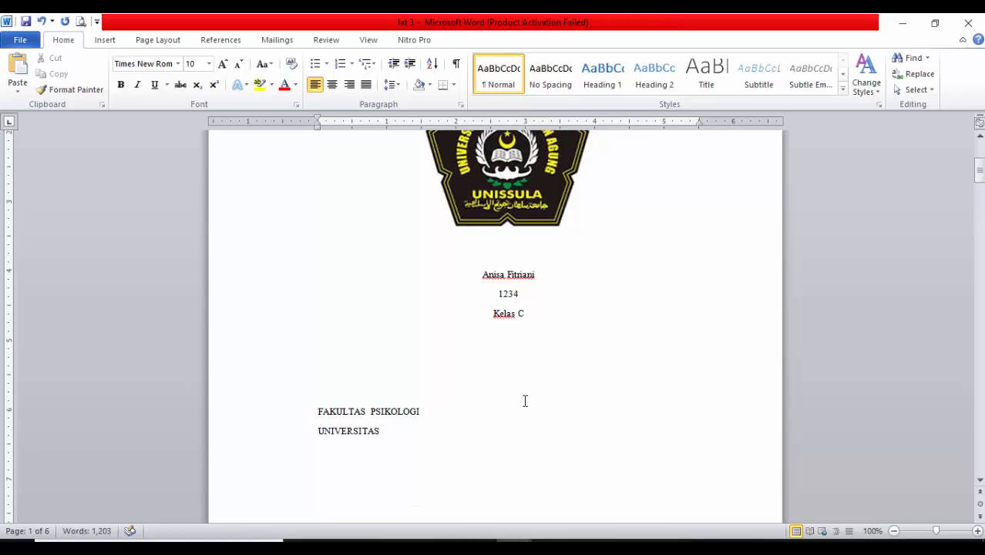
key("BackSpace")
type("ISLA")
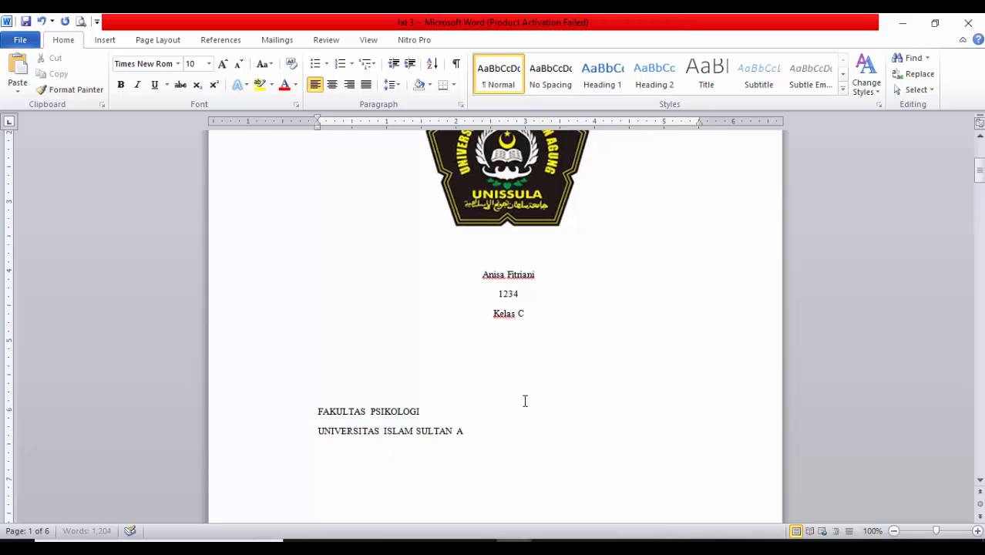
type("M SULTAN AGUNG")
key("Return")
type("S")
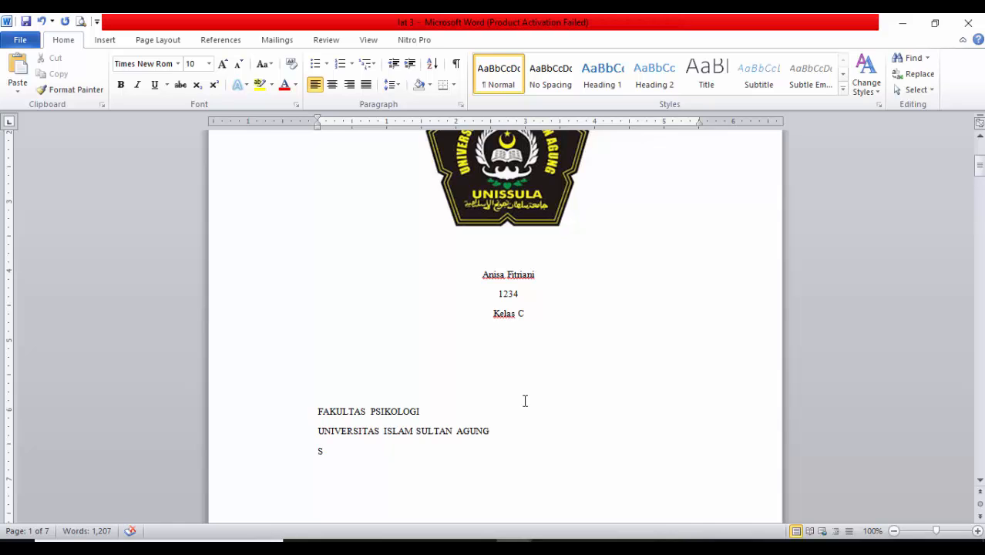
type("2020")
Centre the faculty, university and year lines horizontally on the cover page
left_click_drag(286, 414, 299, 455)
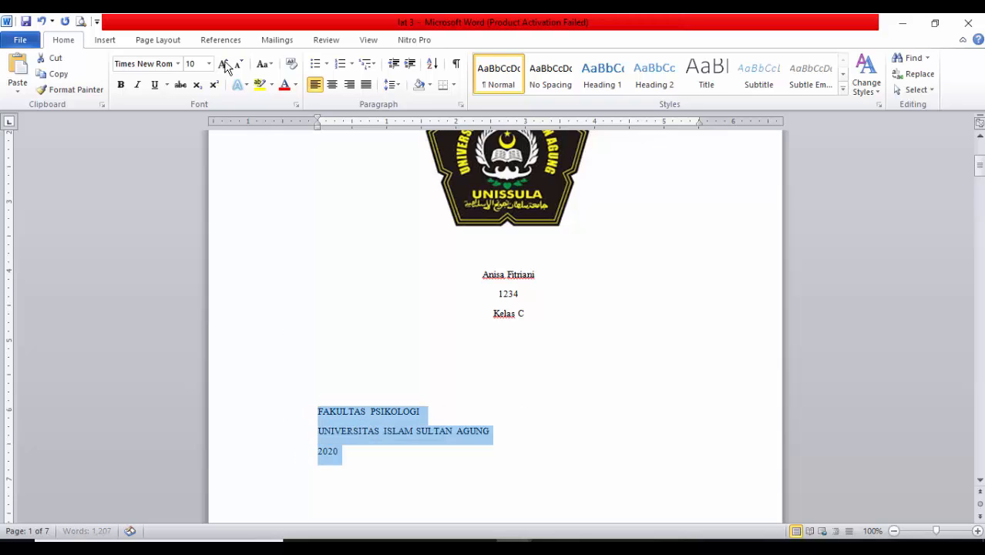
left_click(332, 85)
left_click(564, 485)
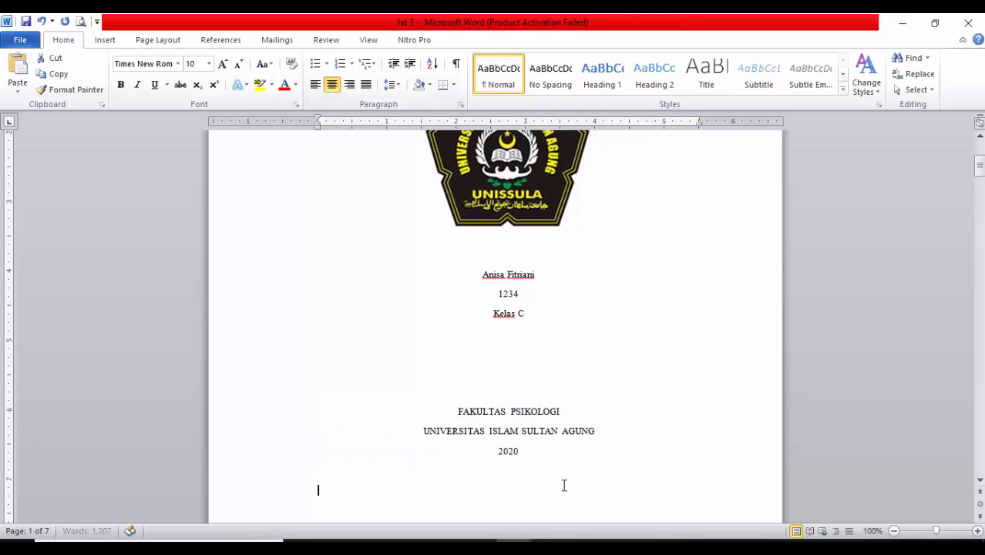
Format the student details and the faculty, university and year lines together as 14 pt bold text
scroll(469, 300, "up", 5)
left_click_drag(445, 231, 584, 347)
scroll(620, 405, "down", 5)
left_click(222, 65)
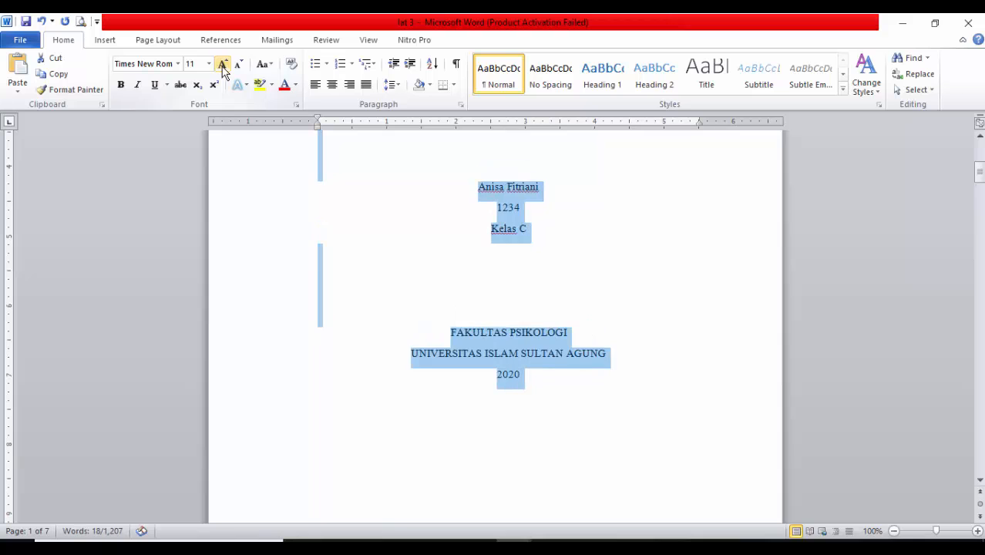
left_click(222, 65)
left_click(222, 65)
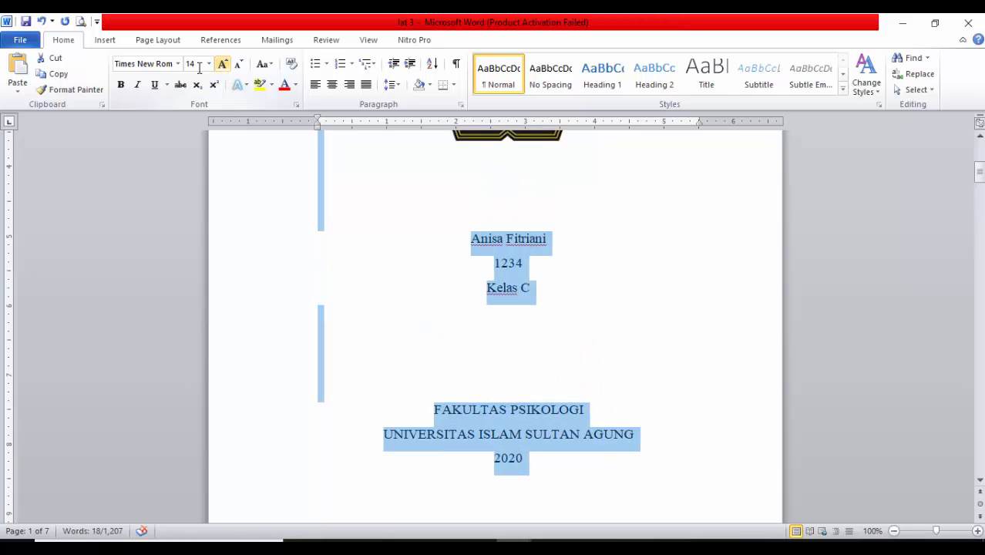
left_click(120, 85)
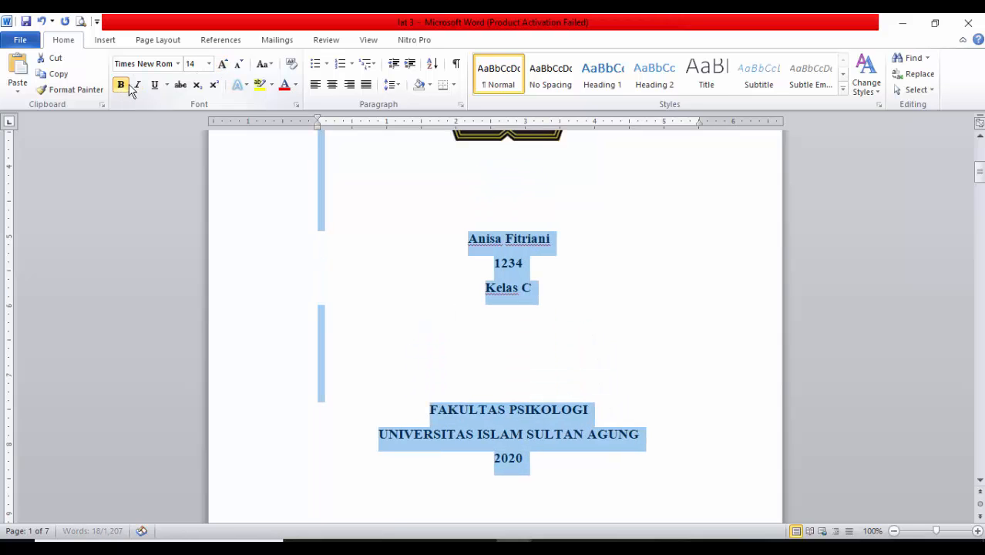
left_click(645, 392)
scroll(495, 348, "down", 5)
scroll(489, 301, "up", 2)
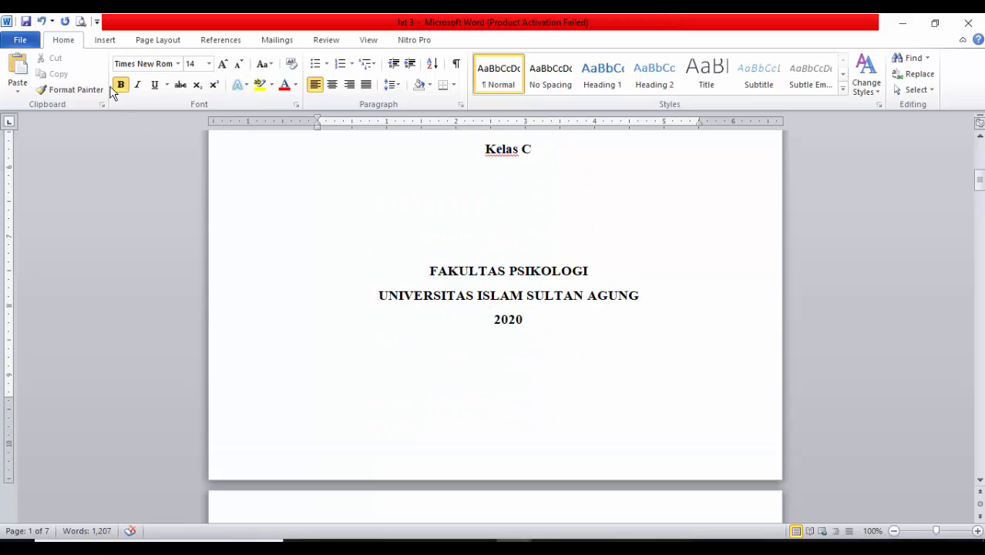
left_click(180, 67)
left_click(471, 260)
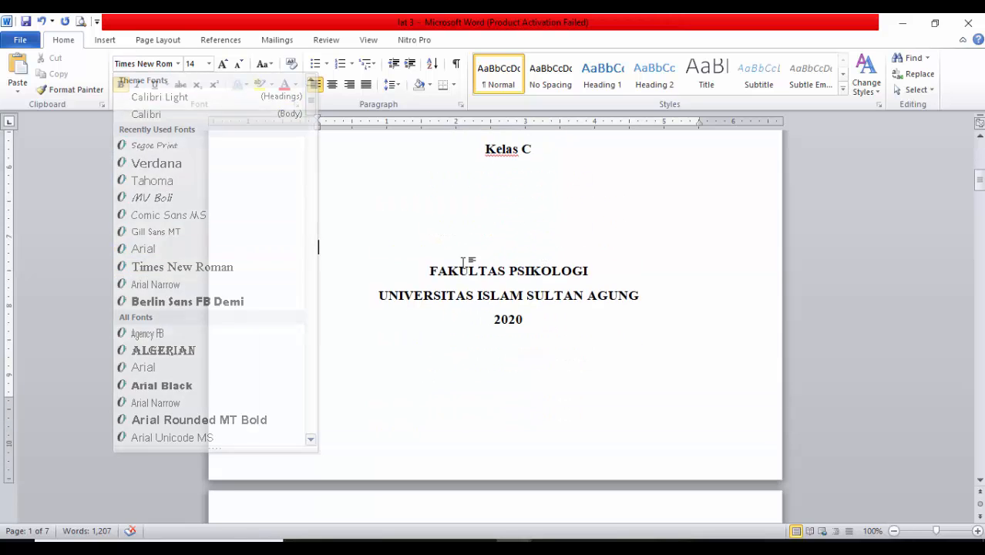
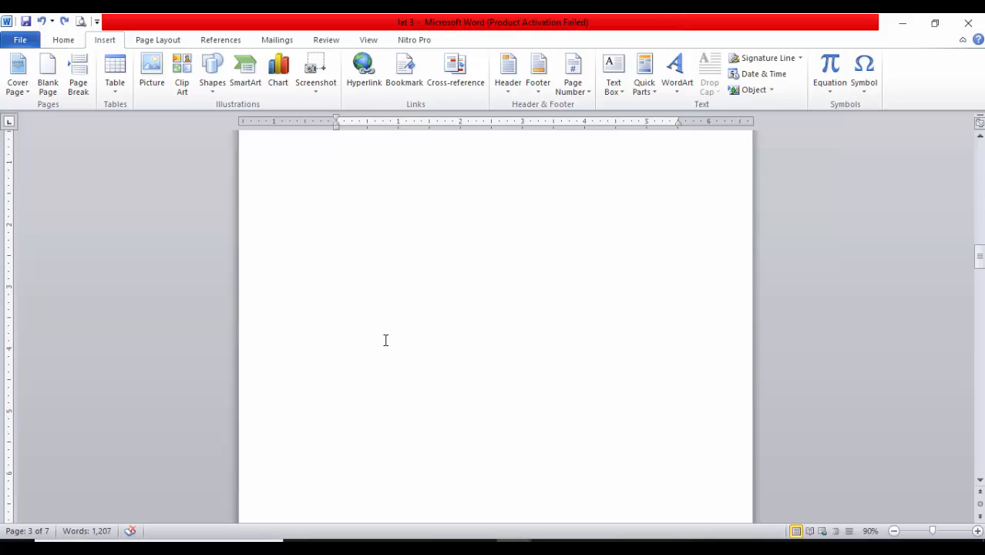
scroll(360, 284, "down", 11)
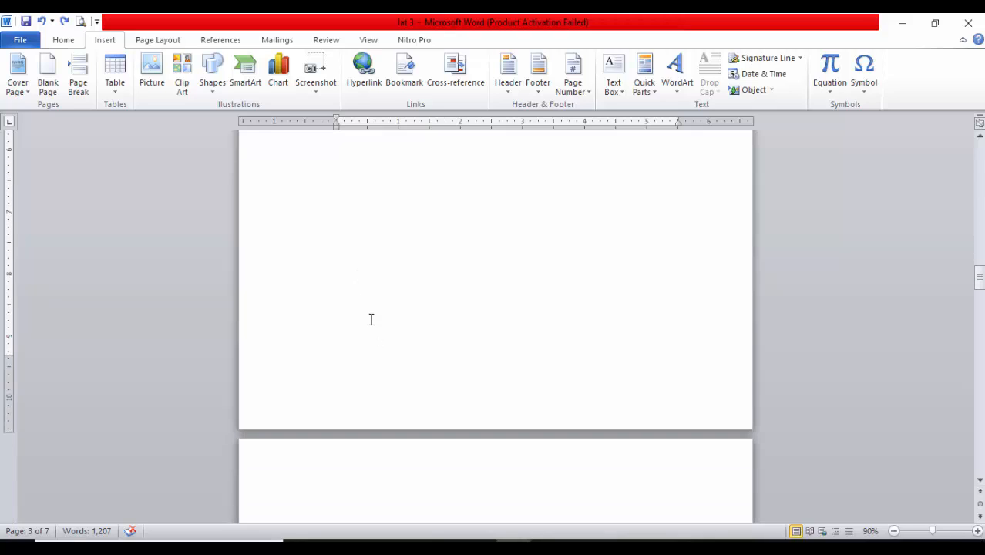
Delete the empty space above the article title so the title starts at the top of its page
scroll(497, 345, "up", 1)
scroll(495, 344, "up", 1)
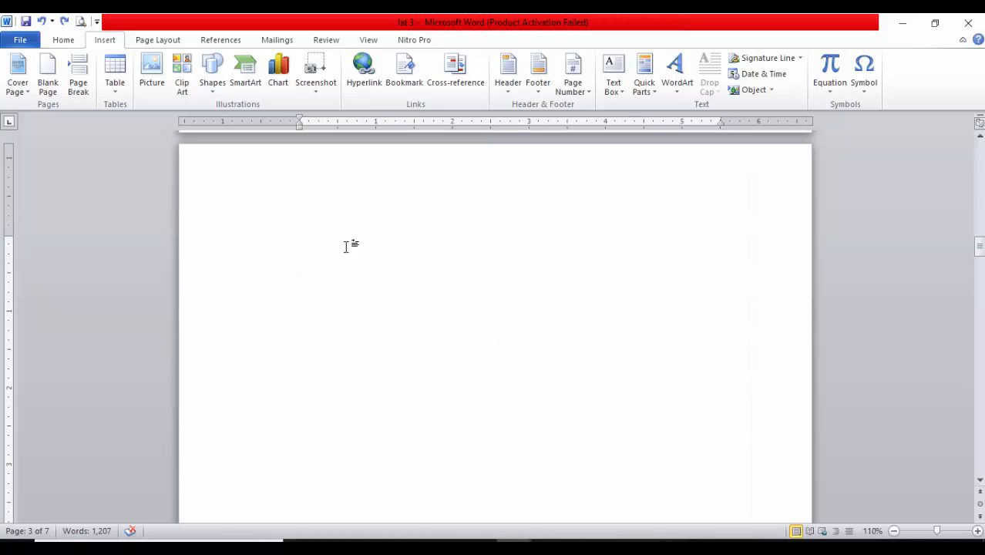
scroll(444, 315, "up", 7)
scroll(458, 344, "down", 5)
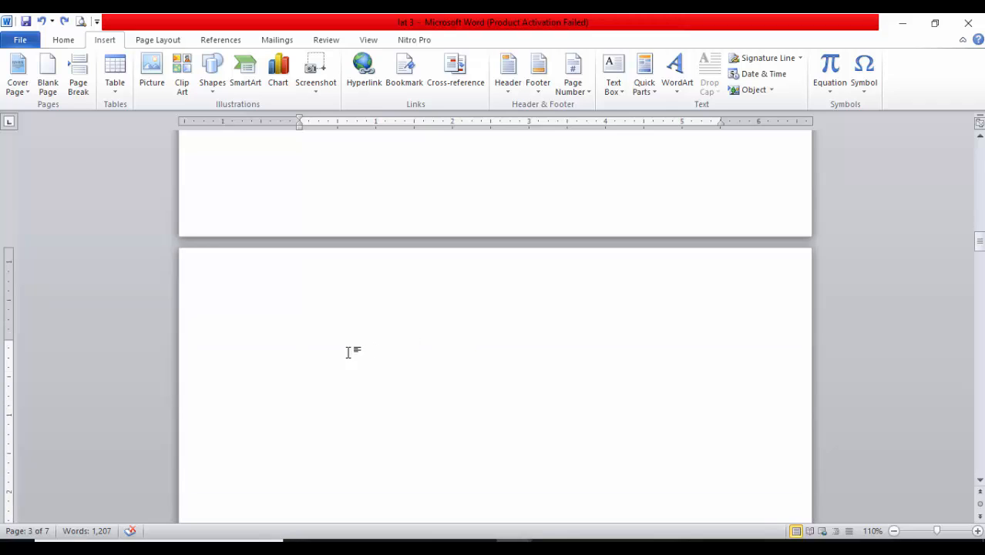
scroll(340, 350, "down", 20)
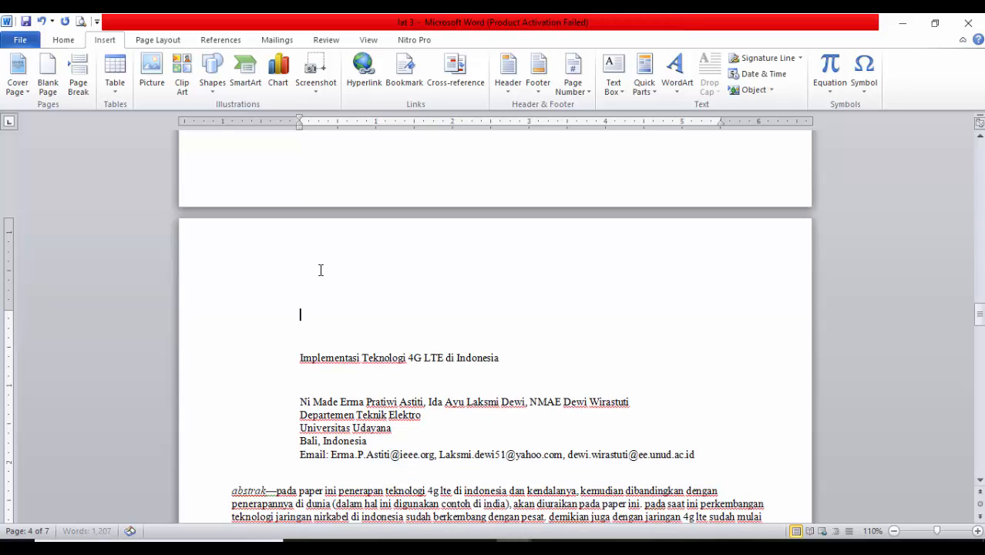
key("Delete")
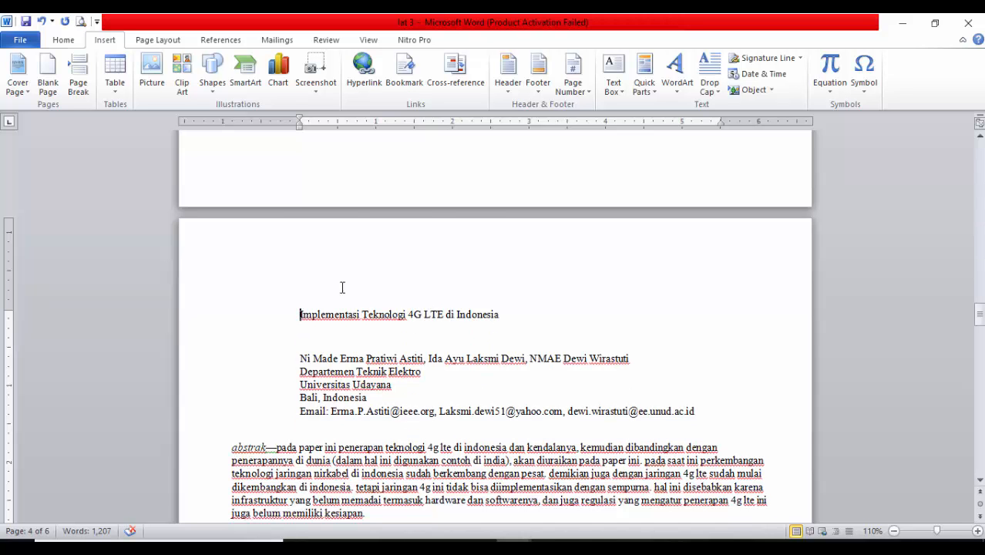
Set the whole document's margins to 3 cm top, 3 cm bottom, 4 cm left and 3 cm right
scroll(342, 287, "down", 3)
left_click(189, 213)
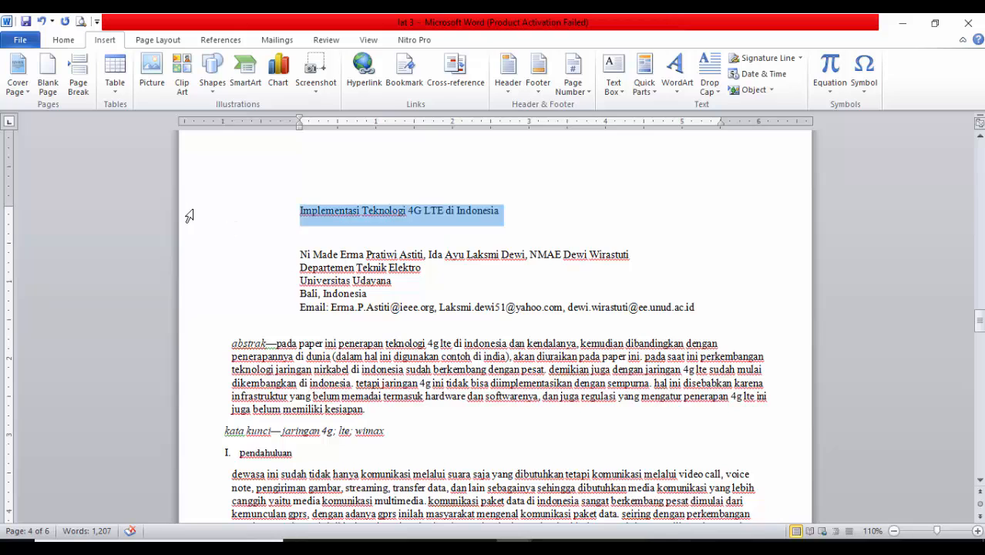
left_click(561, 406)
left_click_drag(209, 204, 346, 510)
left_click(433, 215)
key("ctrl+a")
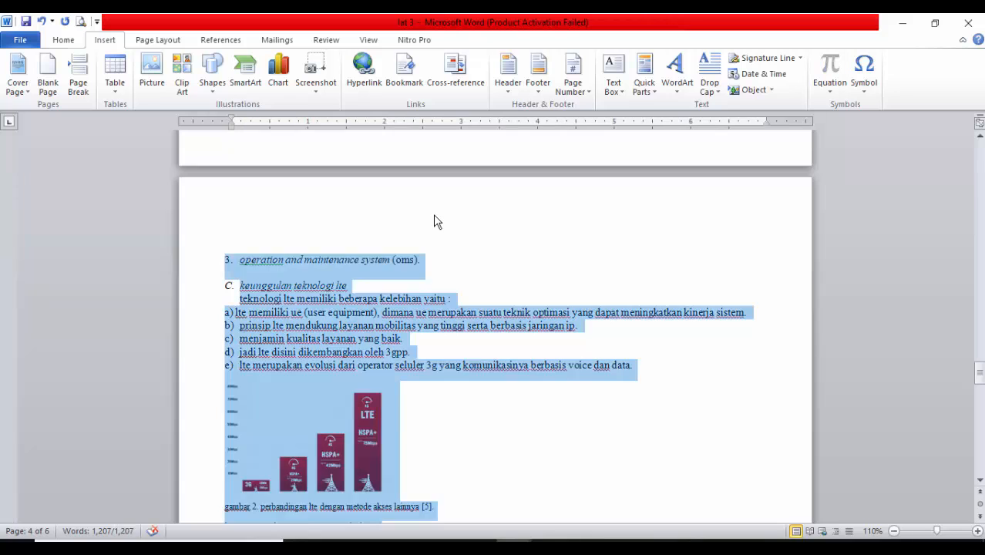
scroll(434, 221, "up", 15)
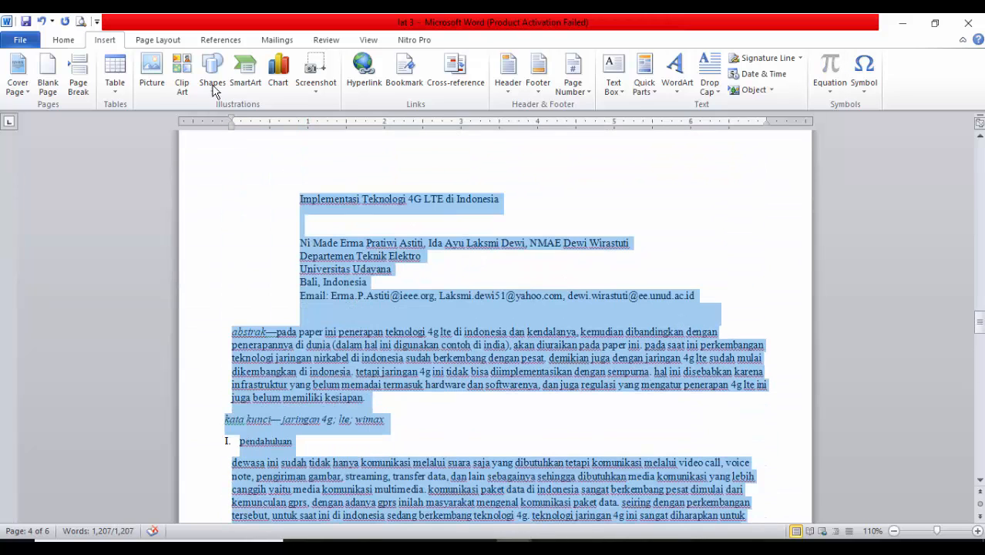
left_click(158, 39)
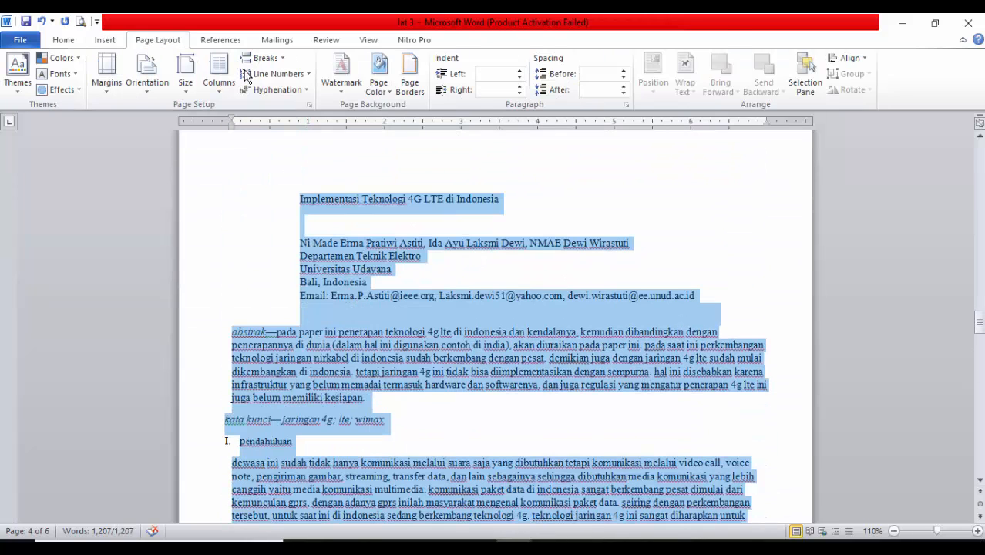
left_click(309, 105)
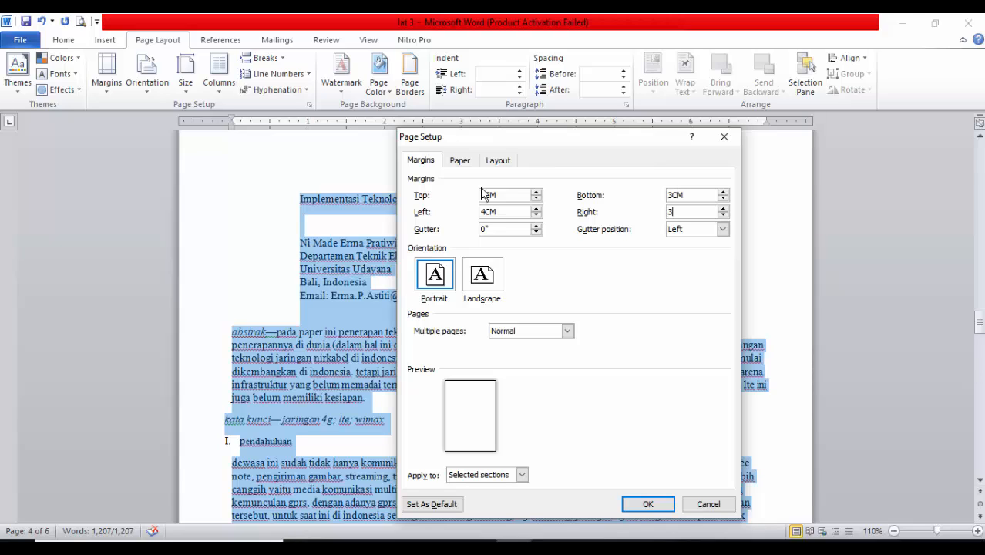
left_click(462, 161)
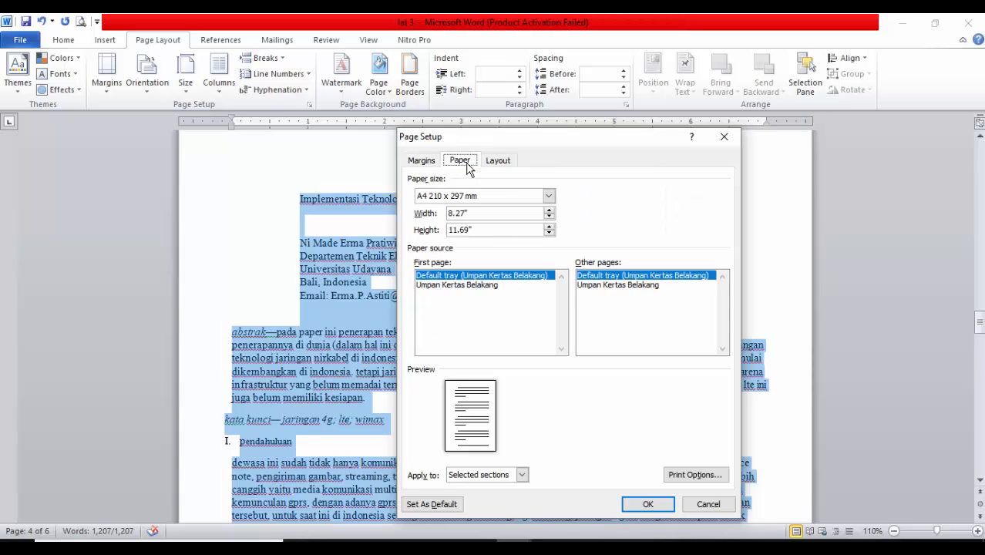
left_click(421, 161)
left_click(651, 505)
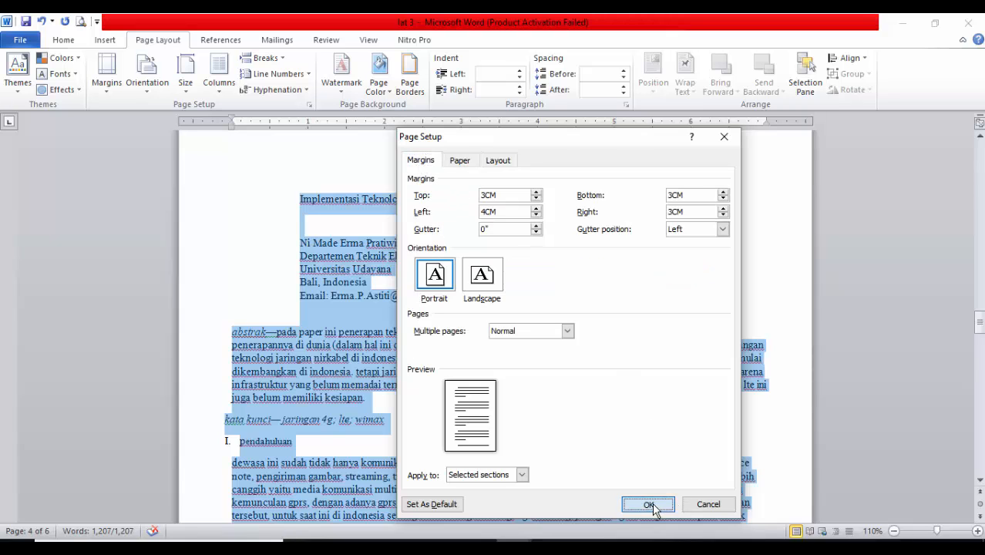
left_click(446, 293)
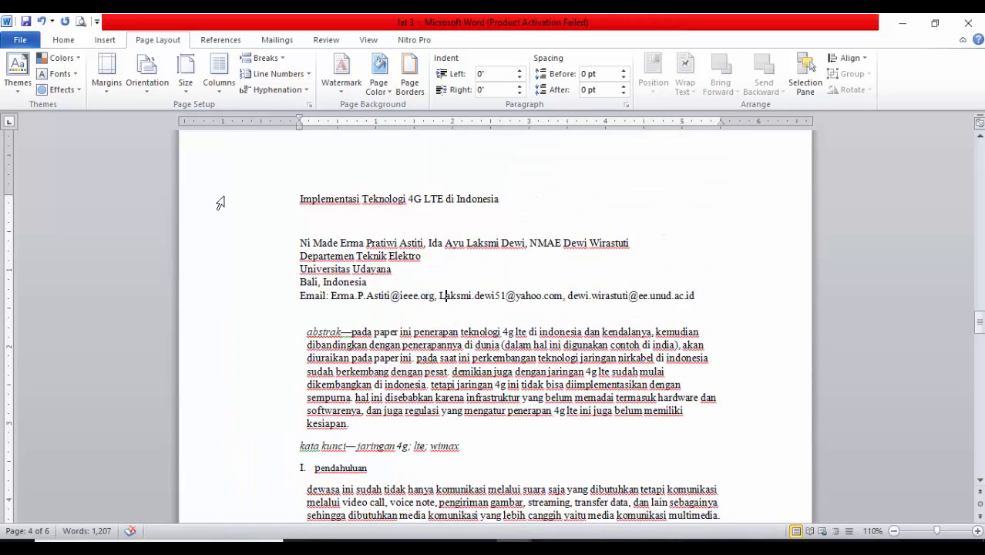
Centre the article title and the author, department, university, location and email lines below it
left_click_drag(220, 202, 221, 308)
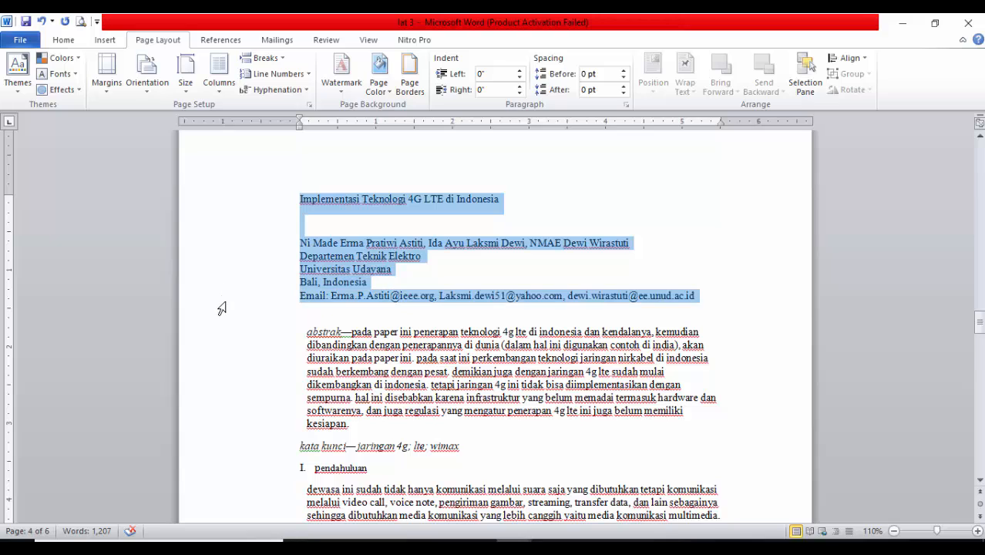
left_click(64, 41)
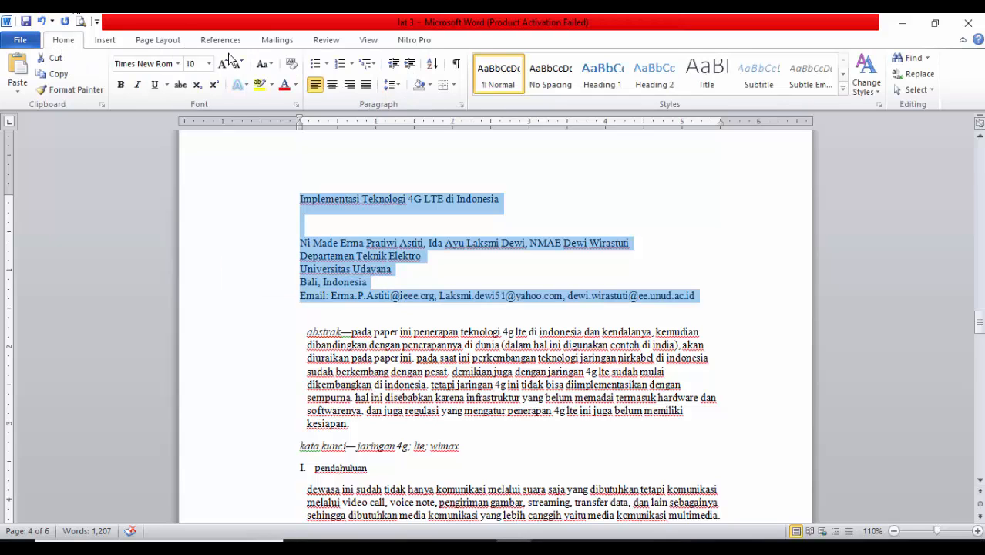
left_click(332, 85)
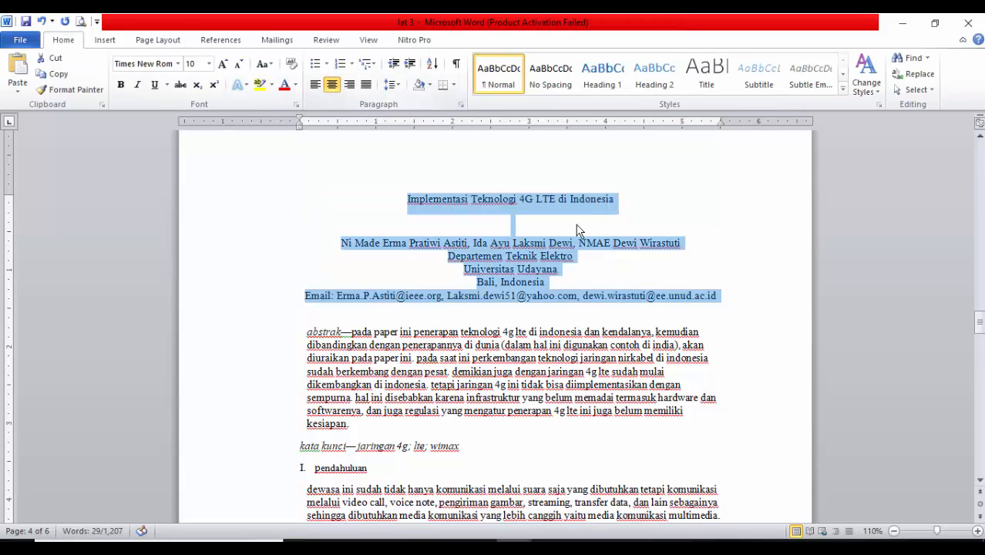
left_click(488, 225)
Format the article title Implementasi Teknologi 4G LTE di Indonesia as 12 pt bold text
left_click(209, 202)
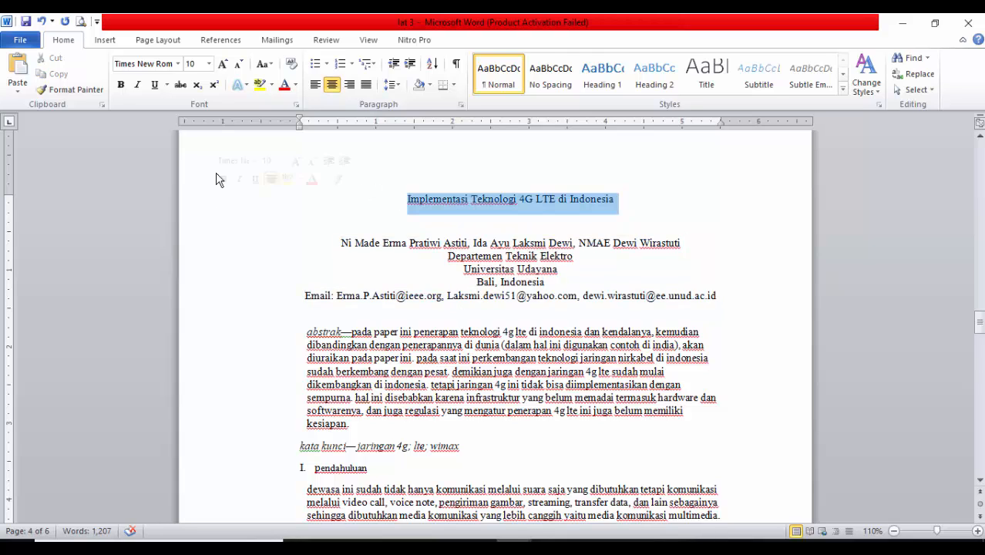
left_click(222, 64)
left_click(222, 64)
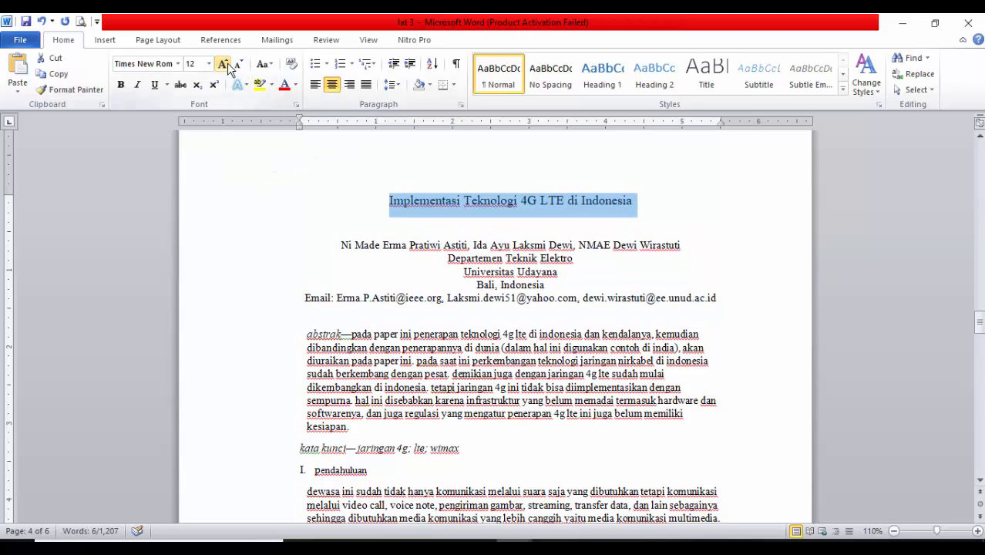
left_click(120, 85)
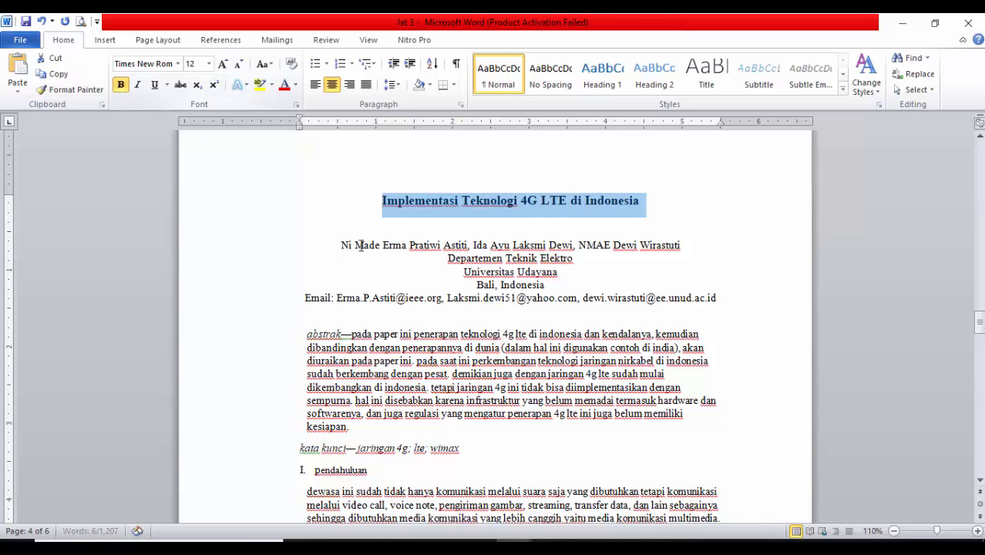
left_click(365, 245)
key("Up")
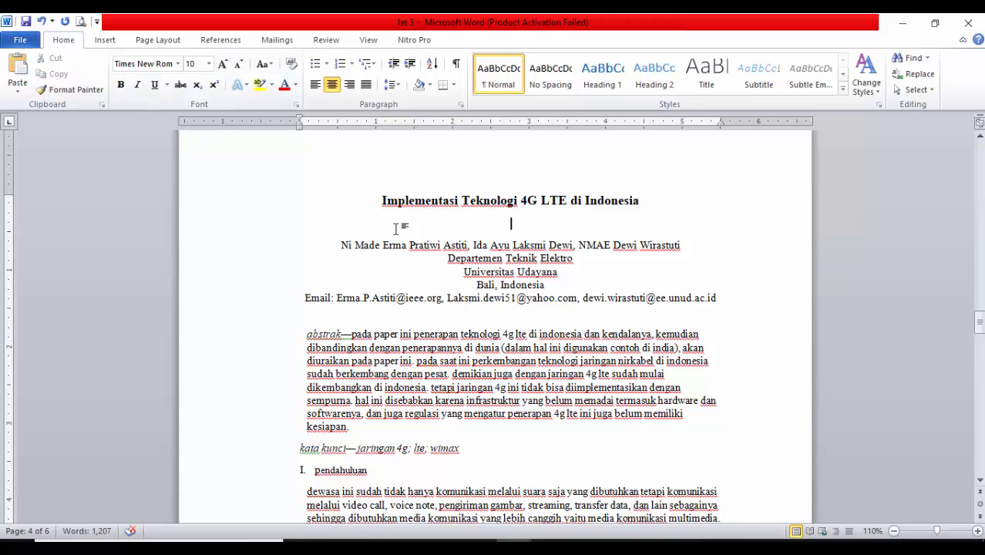
Insert an empty line between the kata kunci line and the pendahuluan heading
scroll(331, 247, "down", 1)
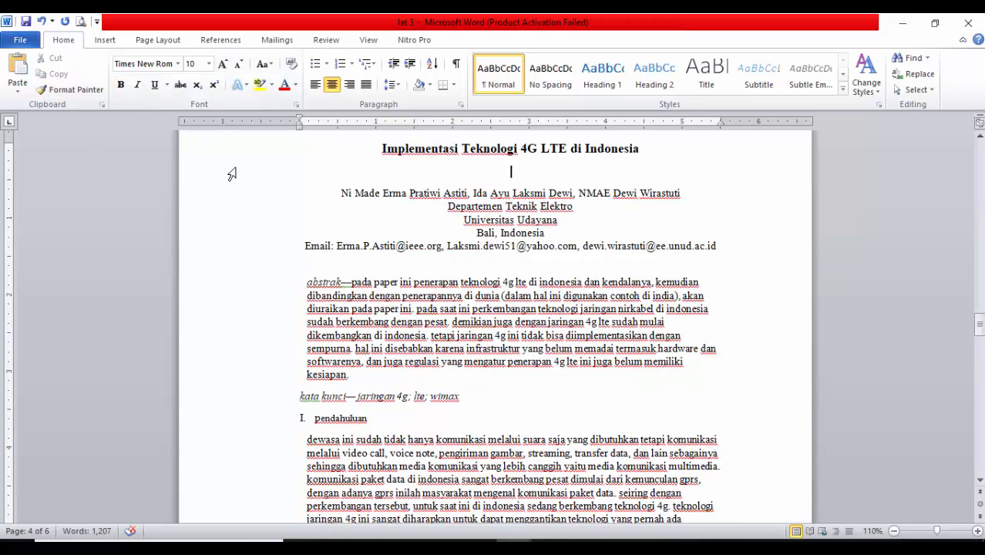
left_click(243, 295)
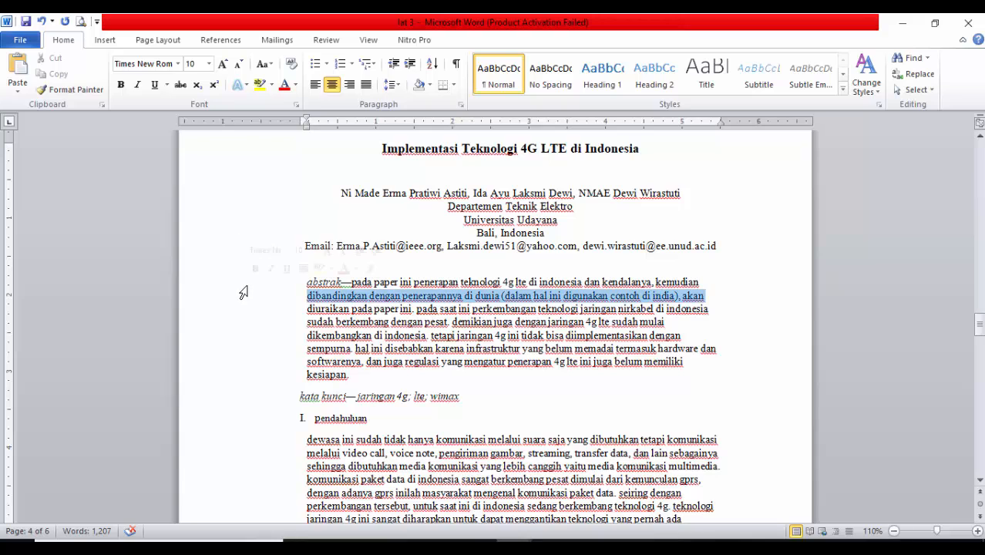
left_click(383, 379)
left_click(479, 394)
key("Return")
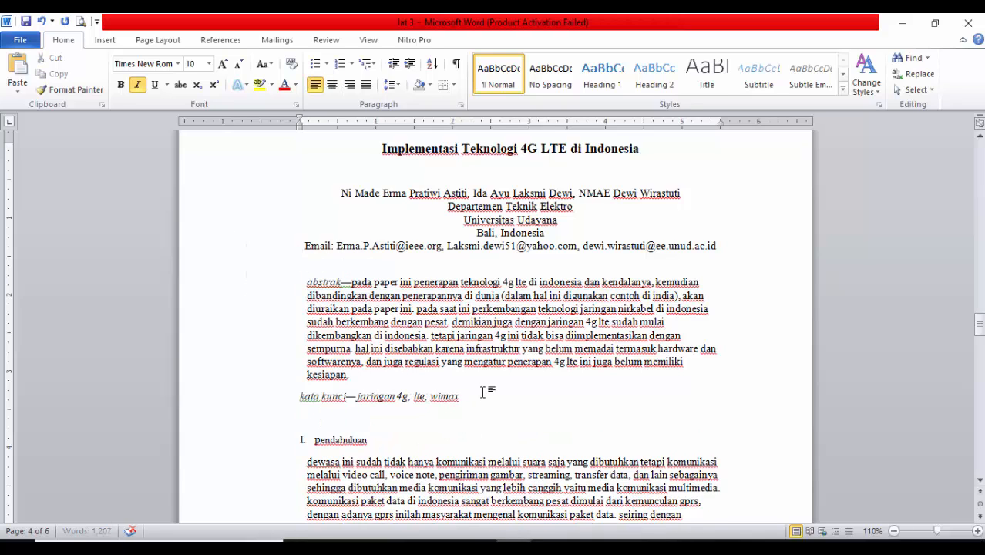
Justify all article text from the abstract through the end of the reference list
scroll(481, 391, "down", 1)
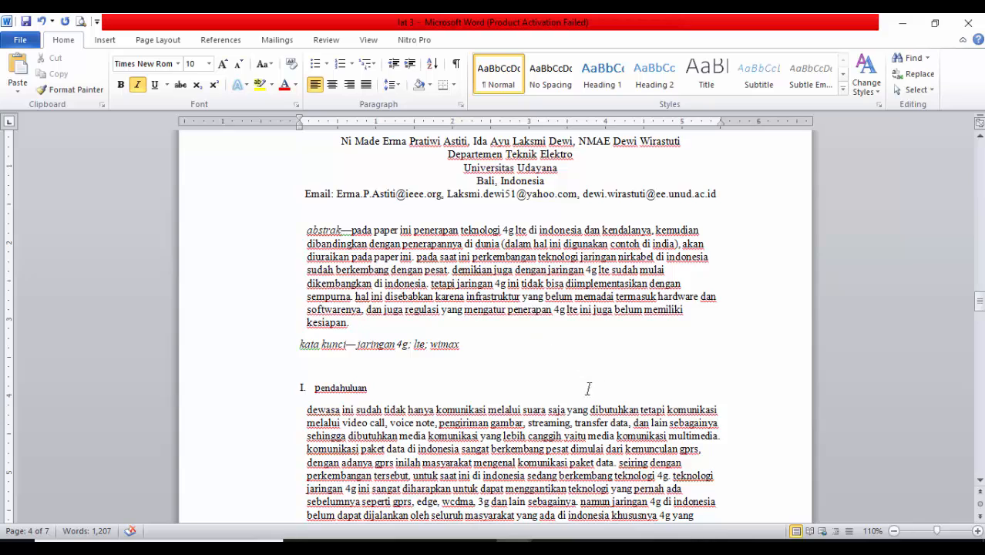
scroll(588, 388, "up", 3)
scroll(587, 388, "down", 3)
left_click_drag(271, 242, 260, 229)
scroll(235, 253, "up", 2)
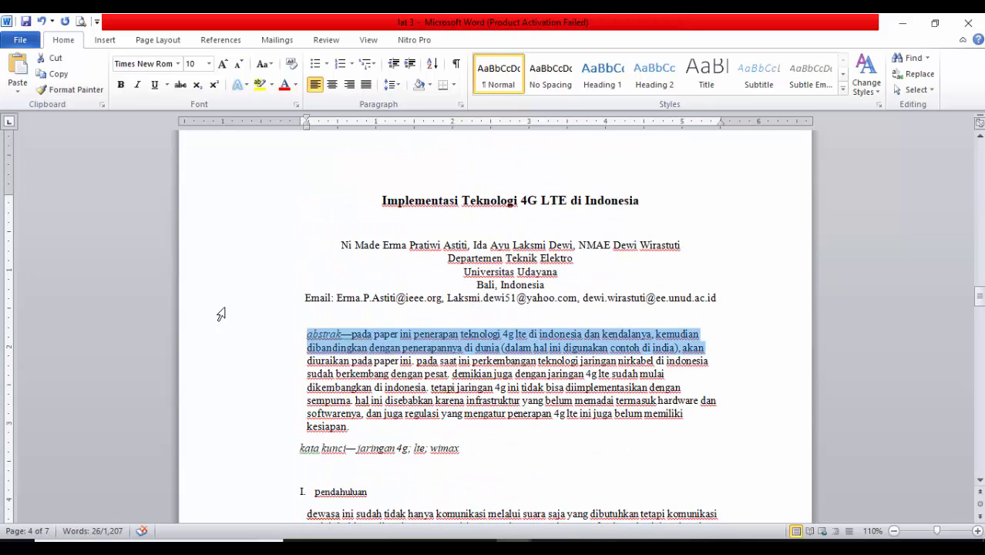
left_click_drag(231, 337, 436, 229)
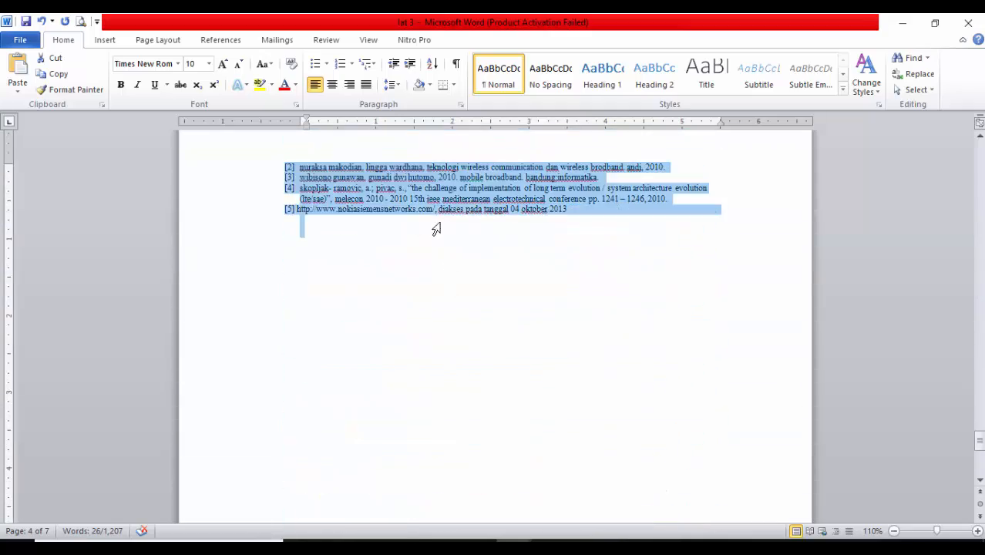
left_click(366, 84)
Change the selected article text, from the abstract to the references, to sentence case
scroll(455, 248, "up", 20)
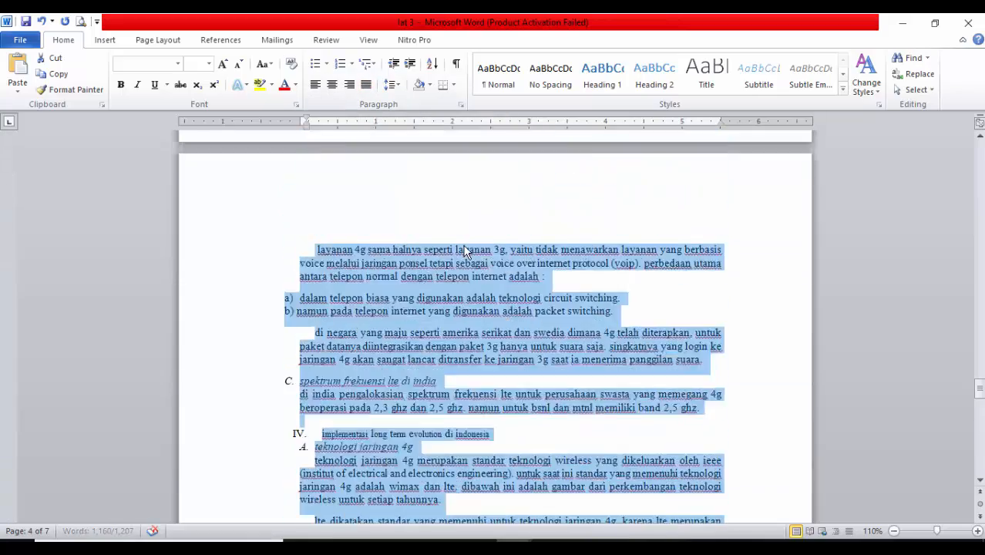
scroll(455, 249, "up", 20)
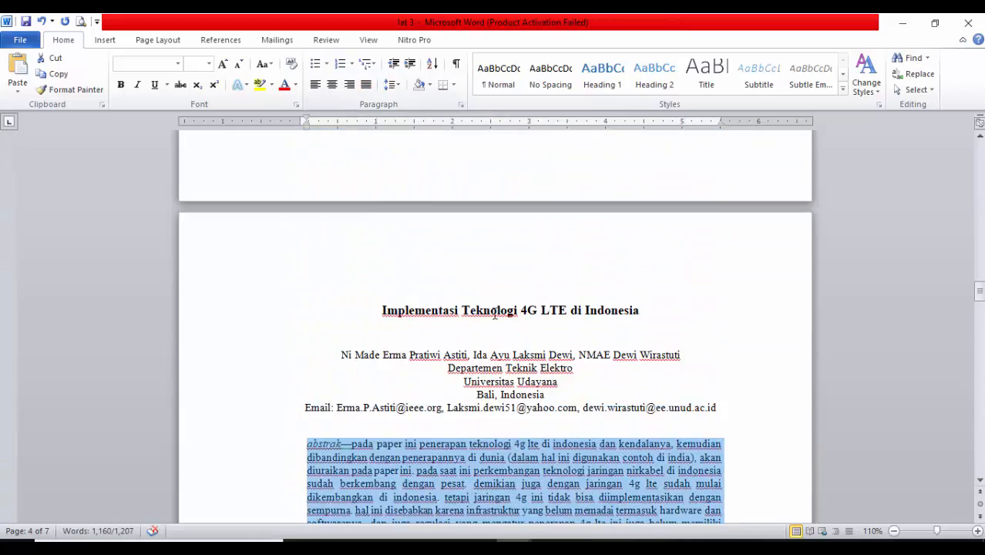
scroll(500, 325, "up", 1)
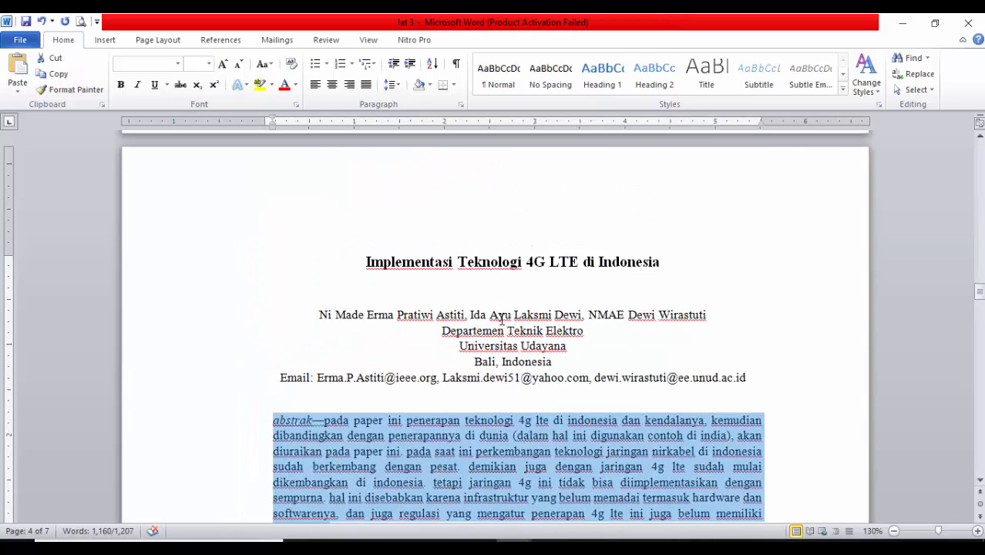
scroll(501, 319, "up", 2)
scroll(494, 299, "up", 3)
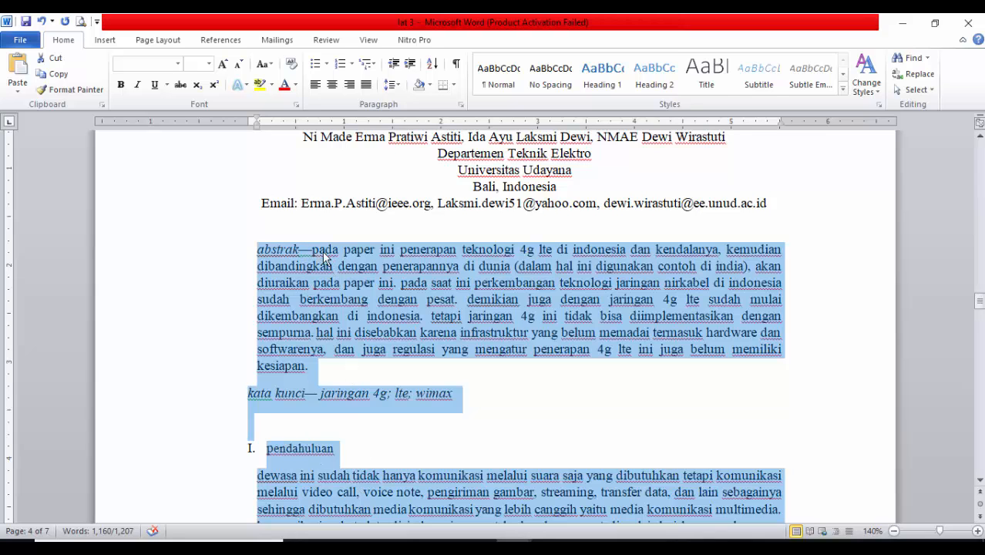
scroll(288, 409, "down", 3)
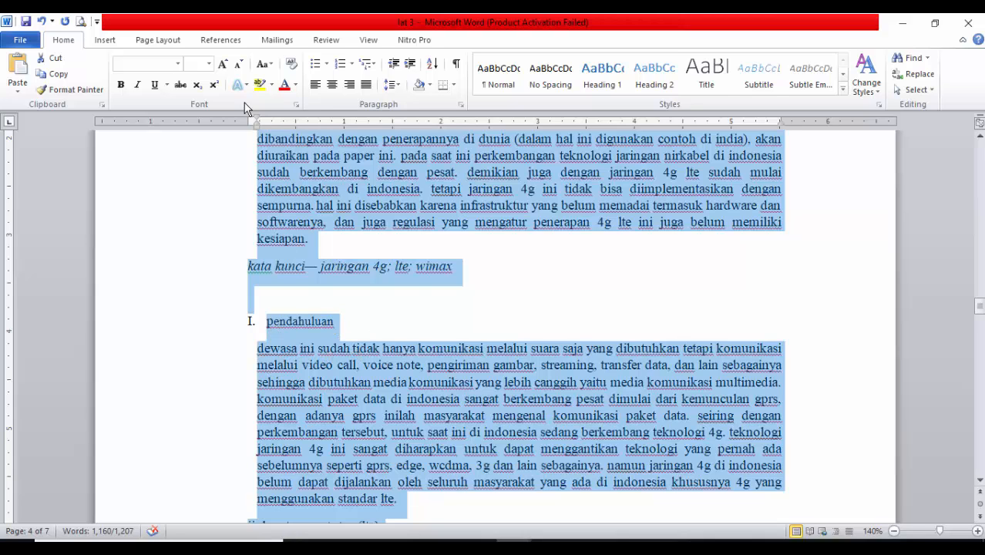
scroll(473, 285, "up", 2)
scroll(478, 295, "up", 2)
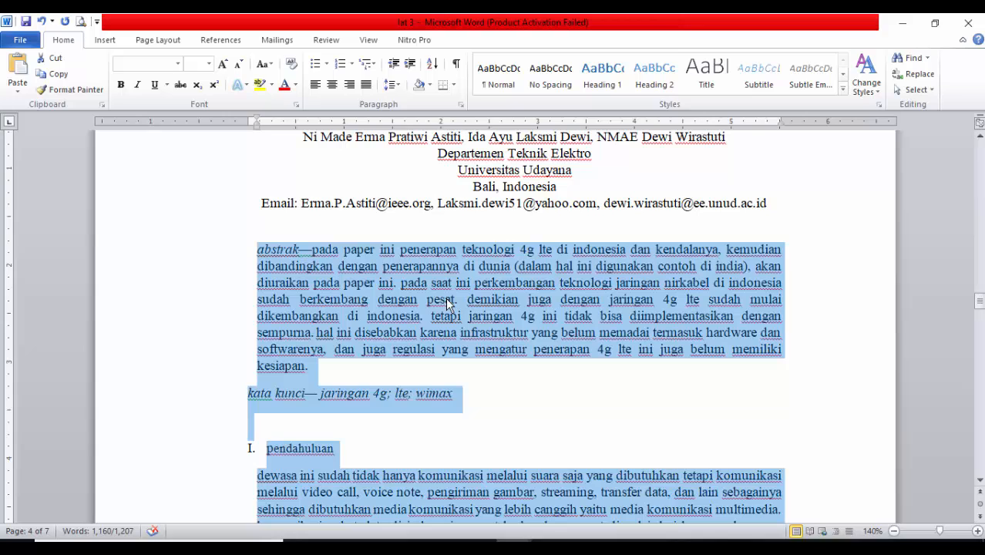
left_click(269, 69)
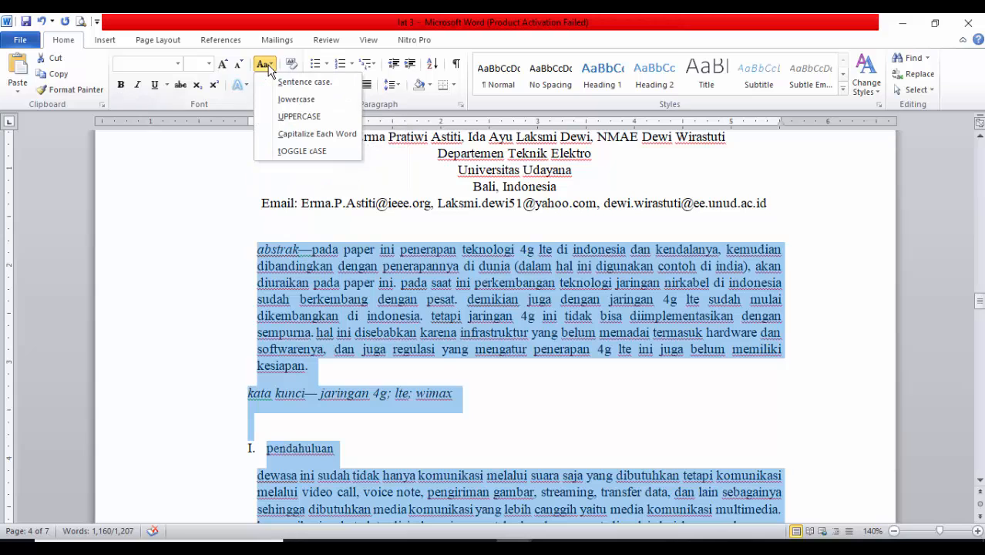
left_click(307, 83)
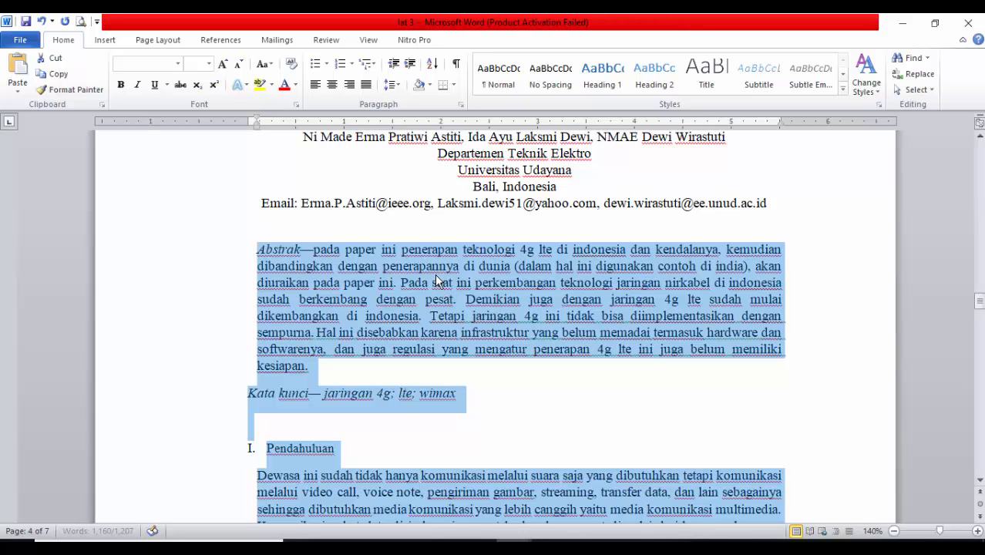
left_click(264, 64)
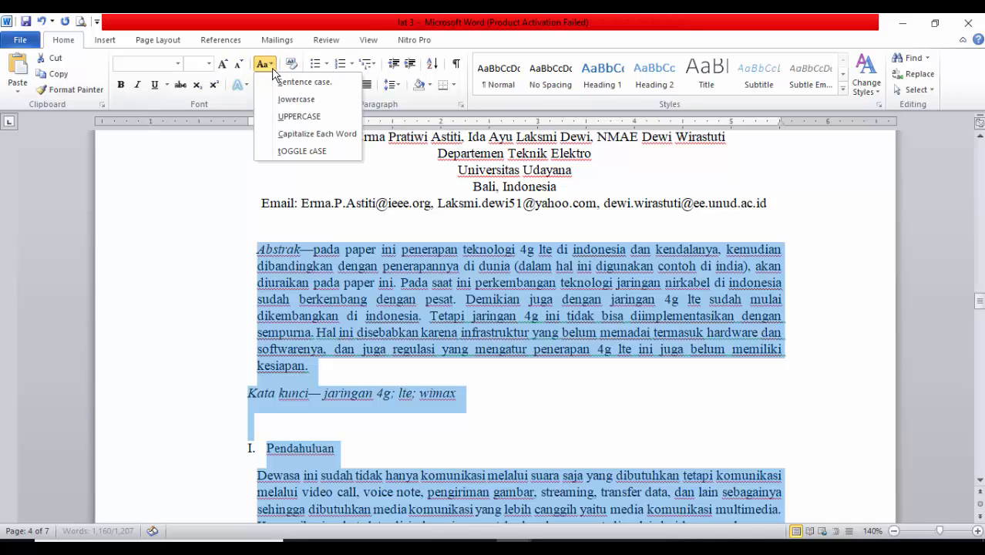
Try uppercase on the selected article text, then return it to sentence case
left_click(299, 117)
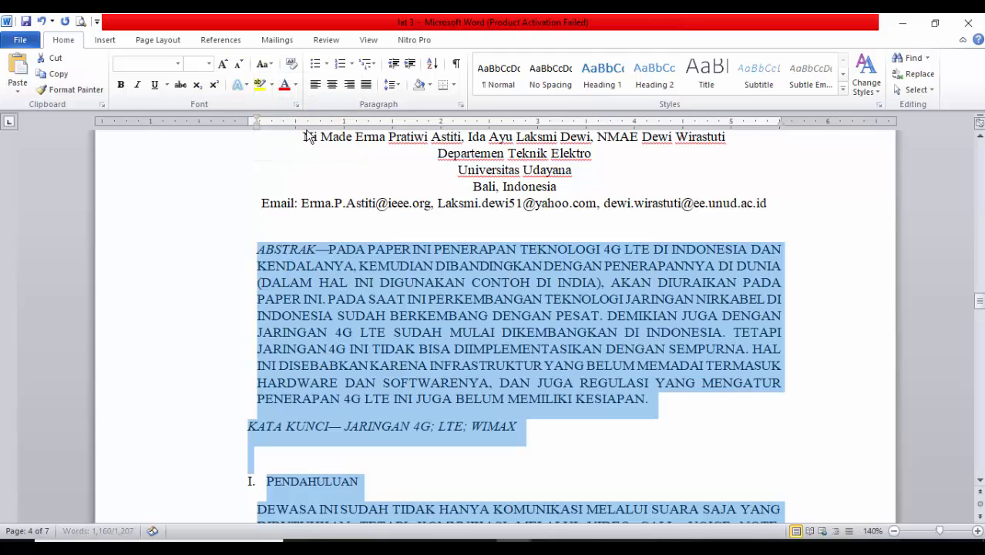
left_click(263, 65)
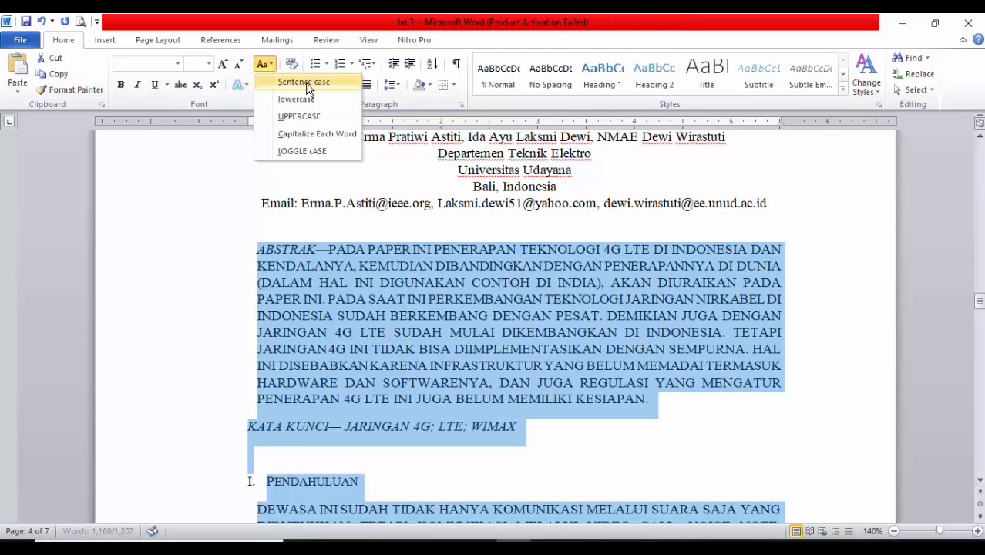
left_click(305, 83)
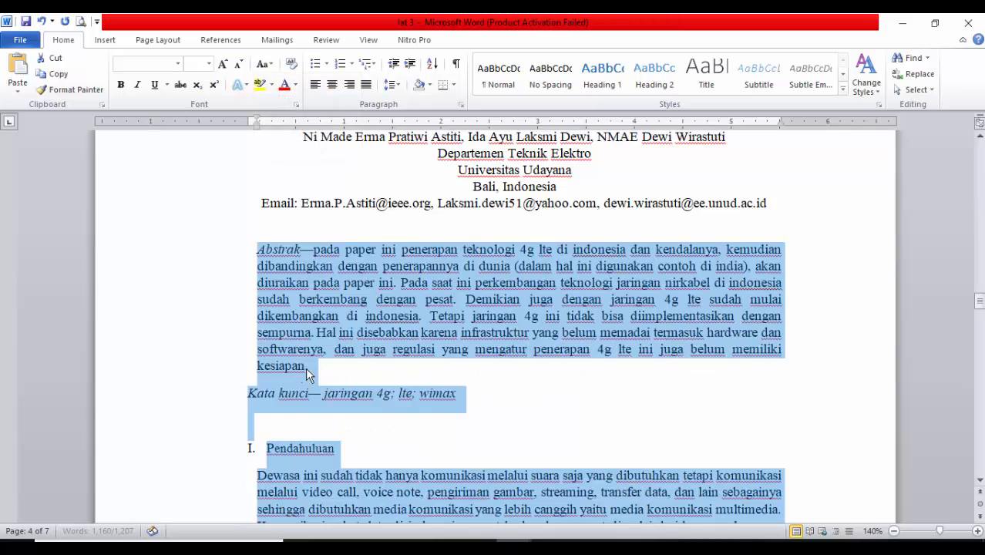
left_click(340, 377)
Review the sentence-case text and headings from the abstract through the Teknologi lte section
scroll(336, 433, "down", 5)
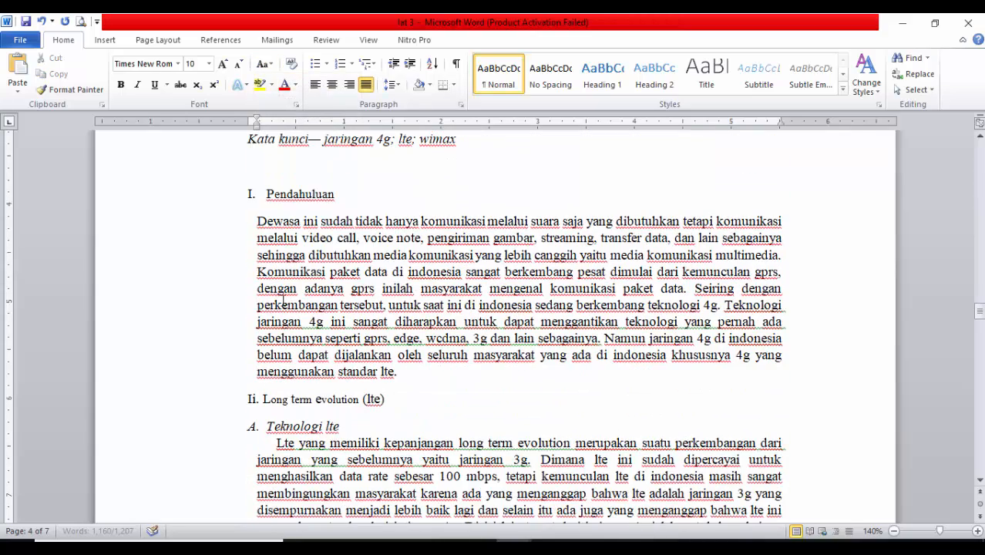
scroll(332, 326, "down", 4)
scroll(333, 327, "up", 4)
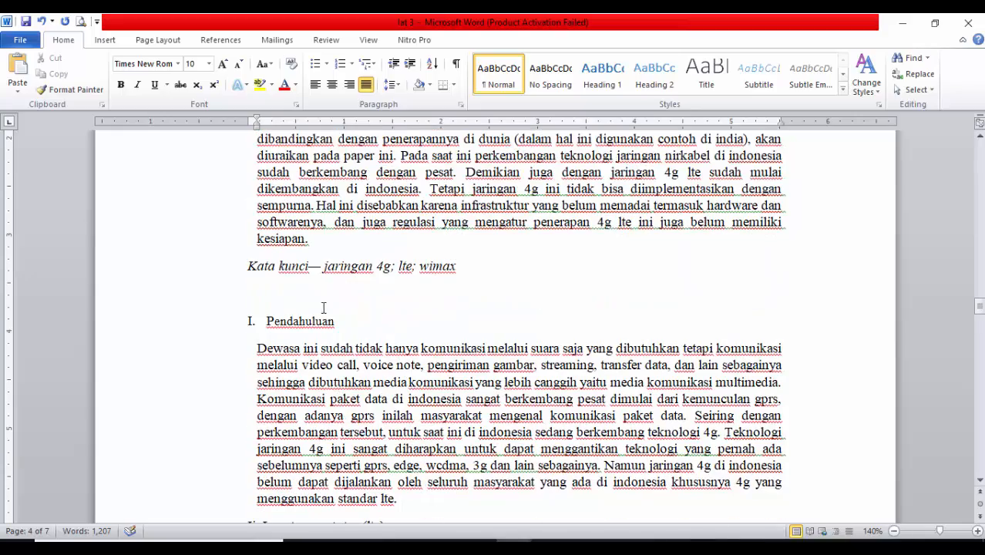
scroll(241, 300, "up", 3)
scroll(331, 382, "down", 3)
scroll(329, 378, "up", 3)
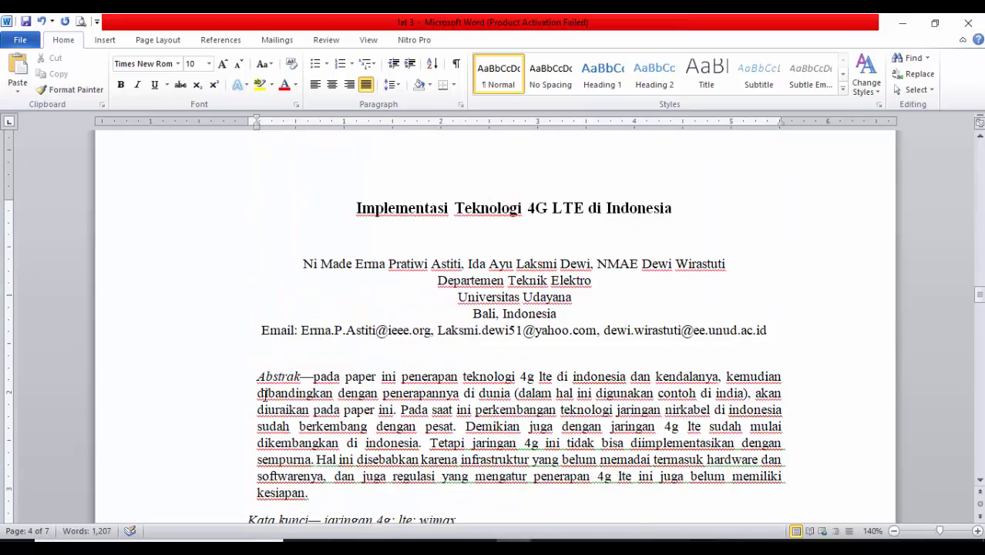
scroll(264, 394, "down", 3)
left_click(182, 327)
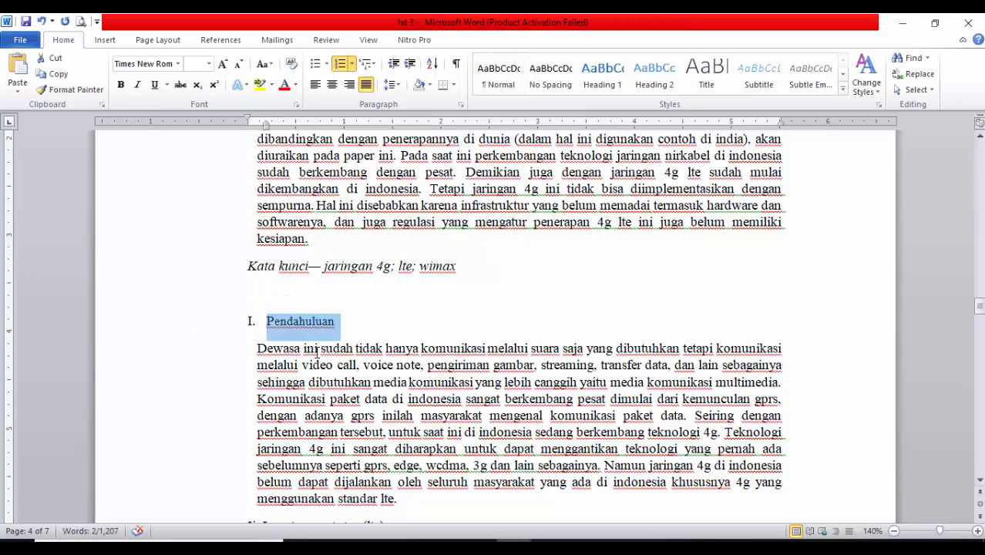
scroll(318, 342, "down", 2)
scroll(256, 409, "down", 2)
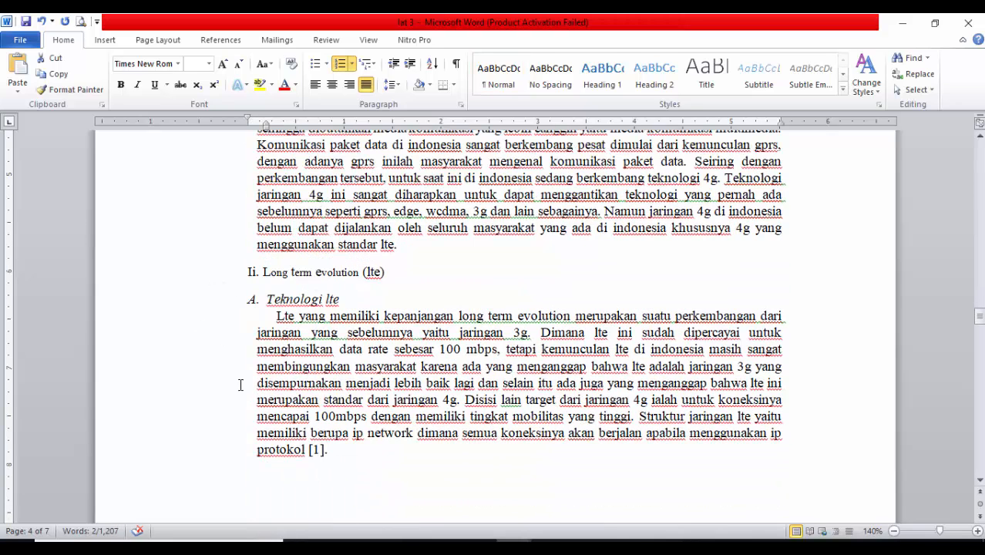
Insert an empty line between the Pendahuluan paragraph and the Long term evolution (lte) heading
left_click(148, 264)
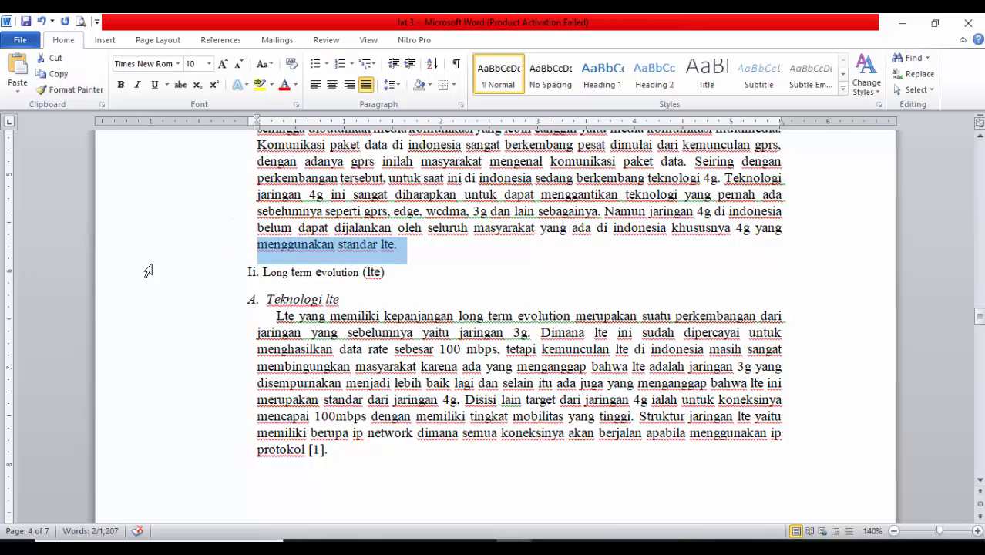
left_click(140, 276)
left_click(417, 244)
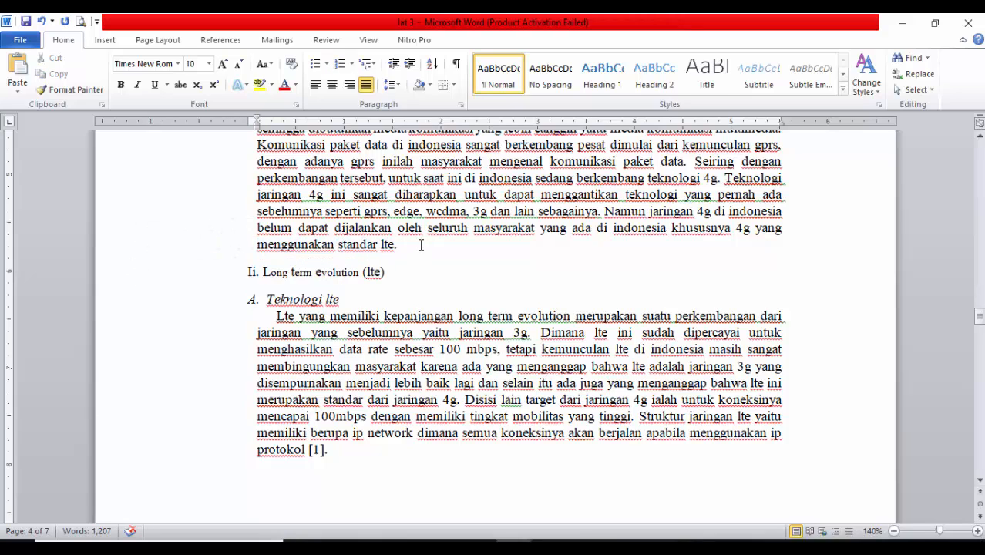
key("Return")
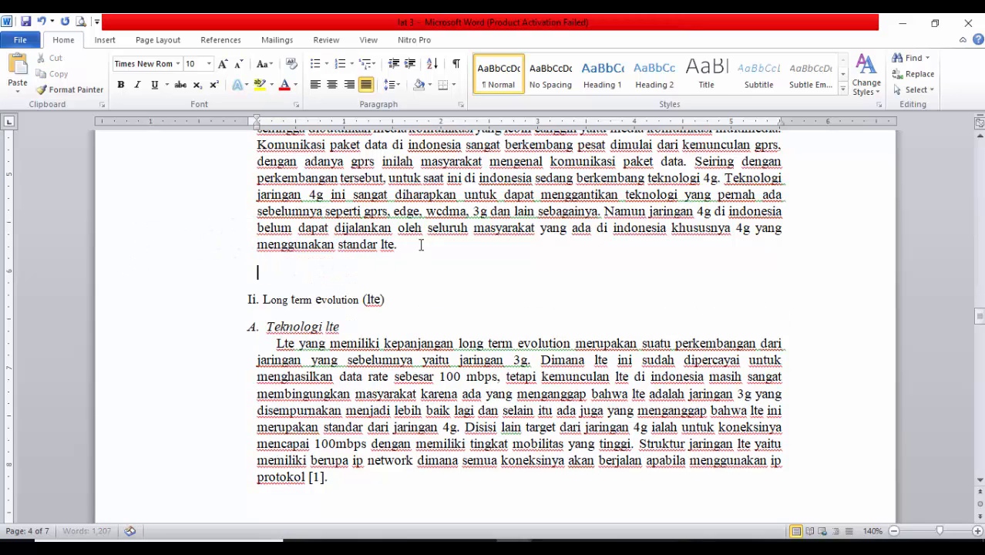
Correct the numeral of the Long term evolution (lte) heading to II
left_click(257, 301)
key("BackSpace")
type("I")
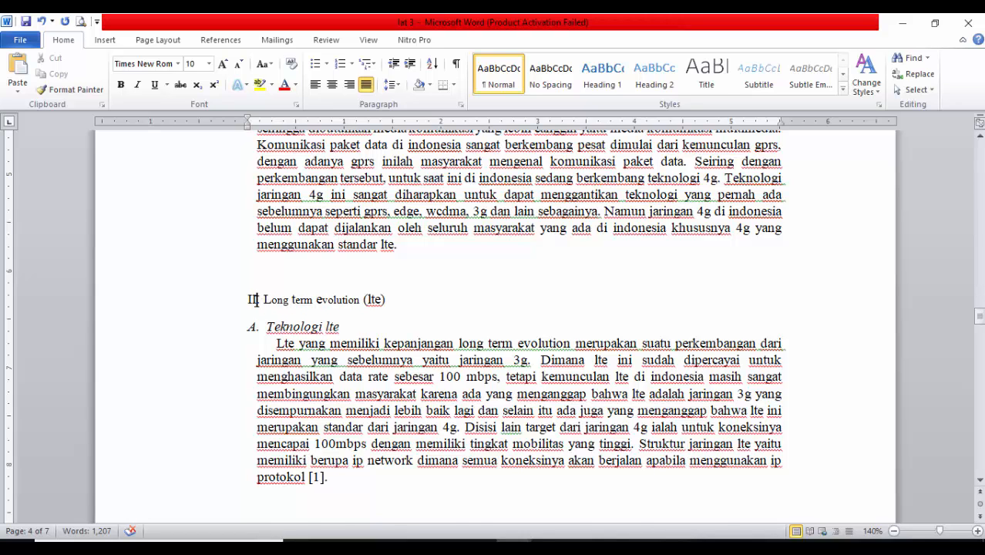
Examine how the Pendahuluan, Long term evolution and Teknologi lte headings are numbered
scroll(255, 300, "up", 5)
left_click(252, 322)
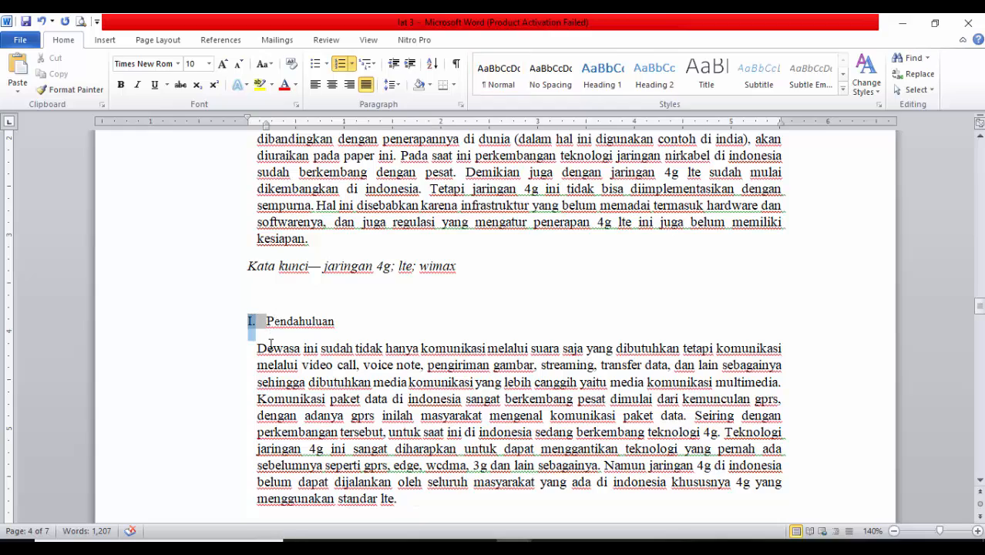
scroll(271, 346, "down", 6)
scroll(213, 281, "up", 6)
left_click(175, 331)
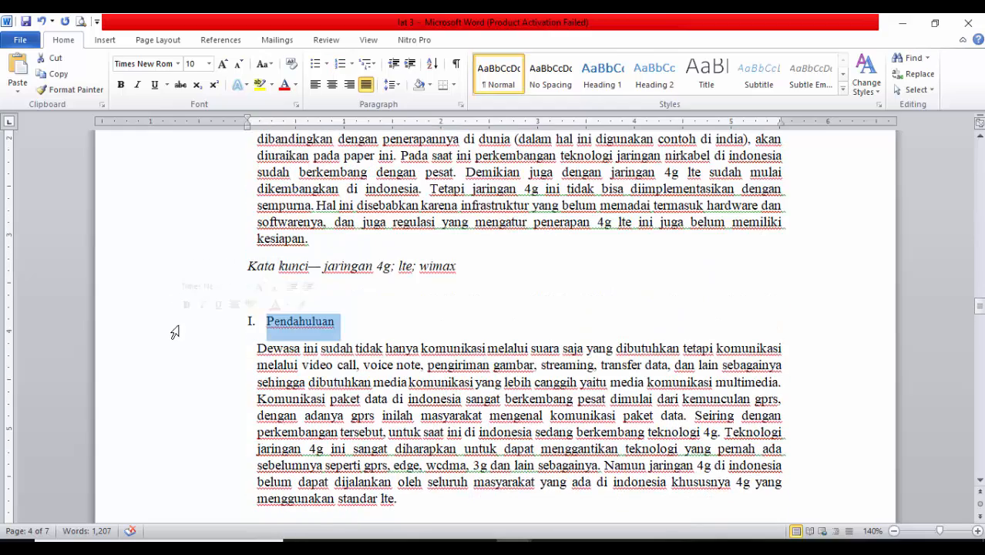
scroll(185, 347, "down", 6)
left_click(186, 178)
left_click(186, 202)
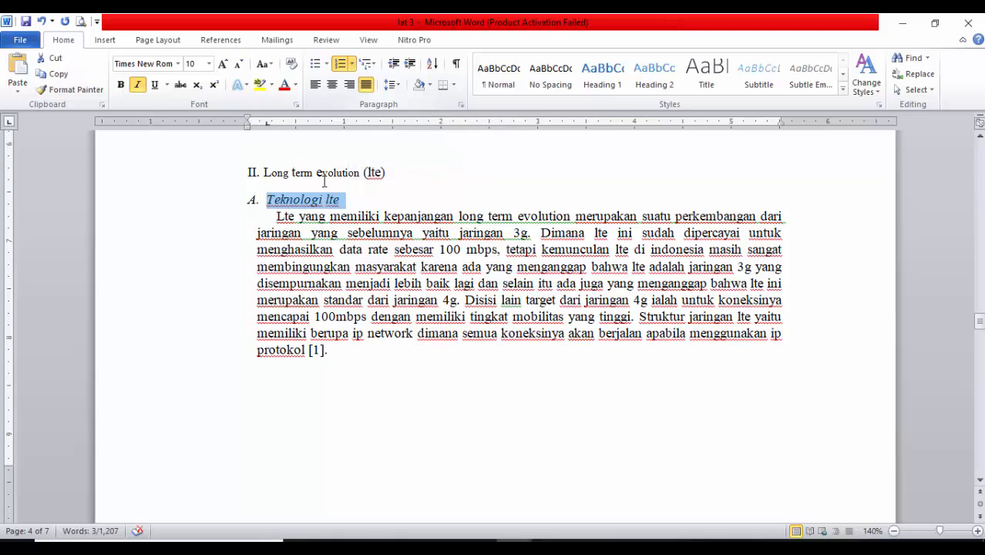
scroll(316, 308, "down", 12)
scroll(308, 363, "up", 6)
scroll(308, 360, "up", 8)
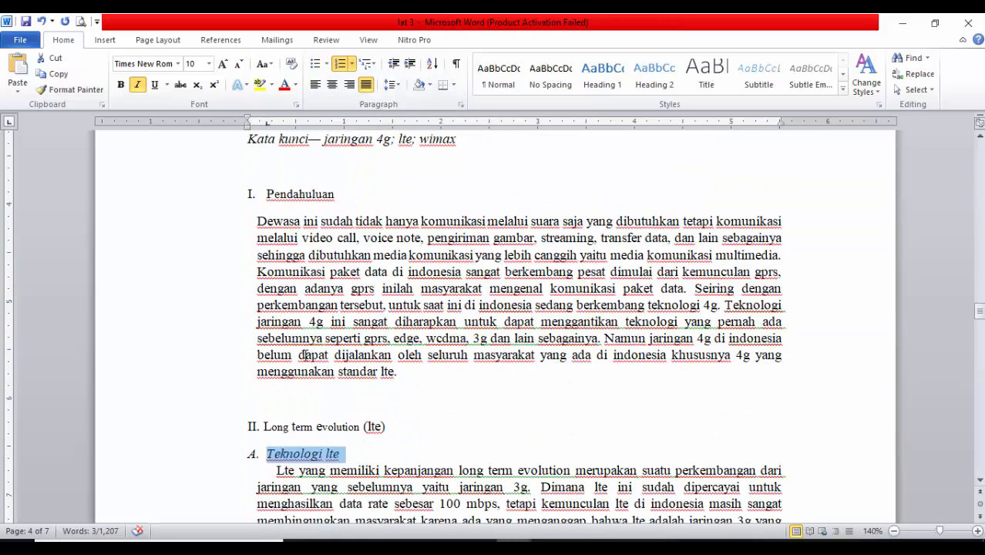
left_click(284, 289)
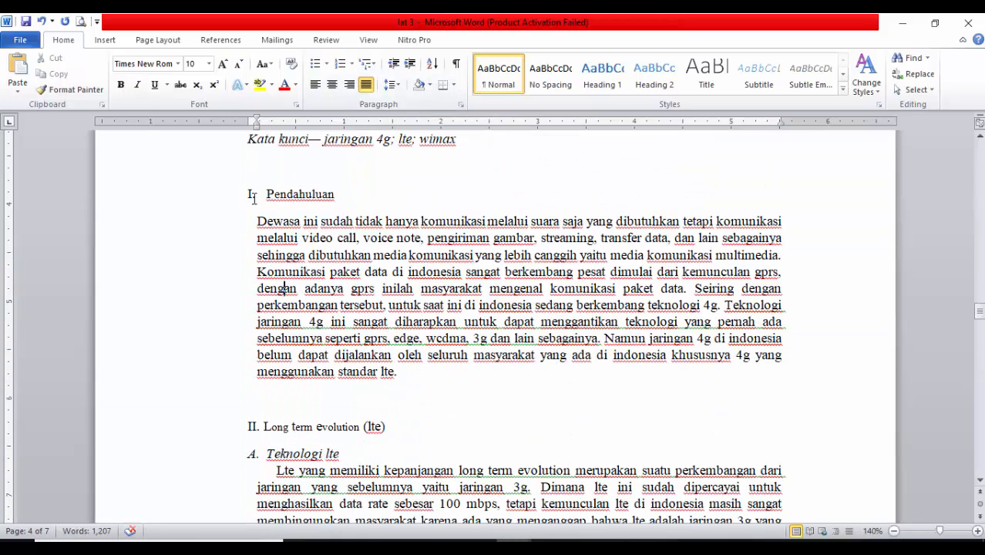
Apply the document's I., II., III. number format to the Pendahuluan heading and make the heading bold
left_click(252, 195)
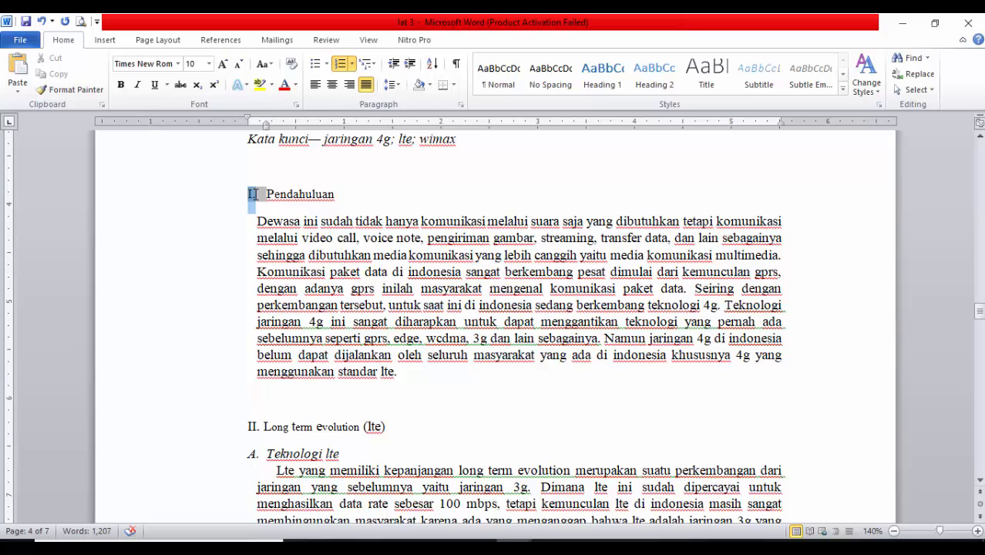
left_click(352, 67)
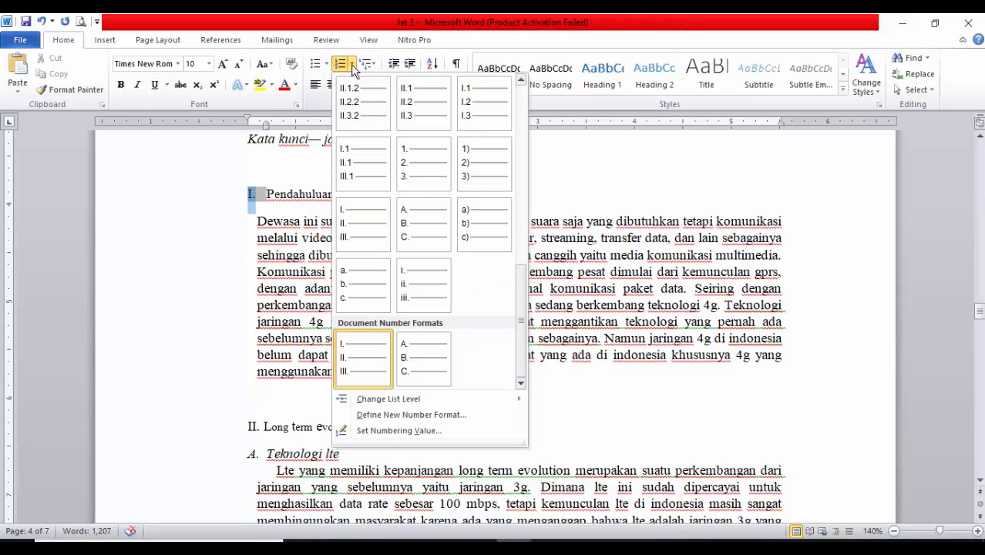
left_click(358, 360)
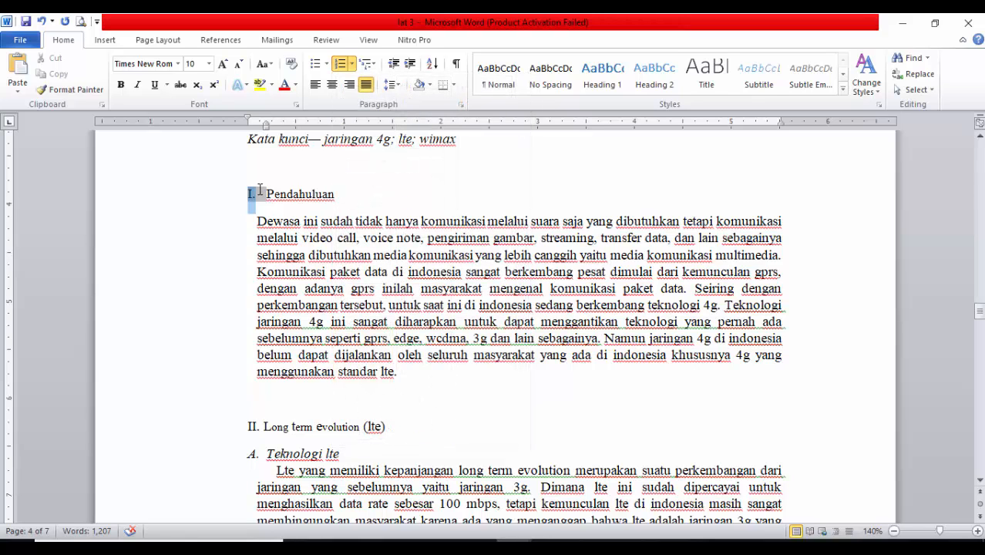
left_click(183, 201)
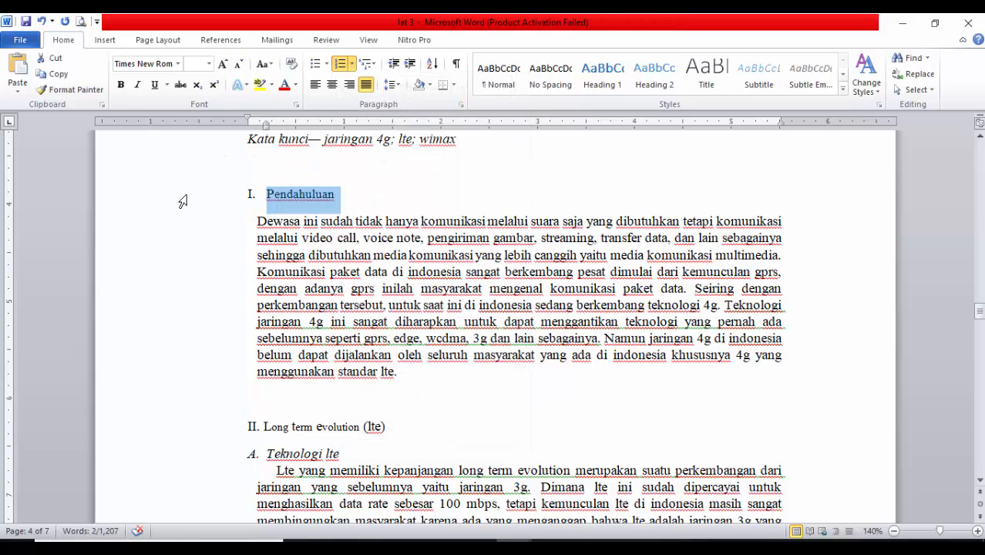
key("ctrl+b")
Replace the manual numeral of the Long term evolution (lte) heading with the document's automatic I., II., III. numbering
scroll(259, 384, "down", 1)
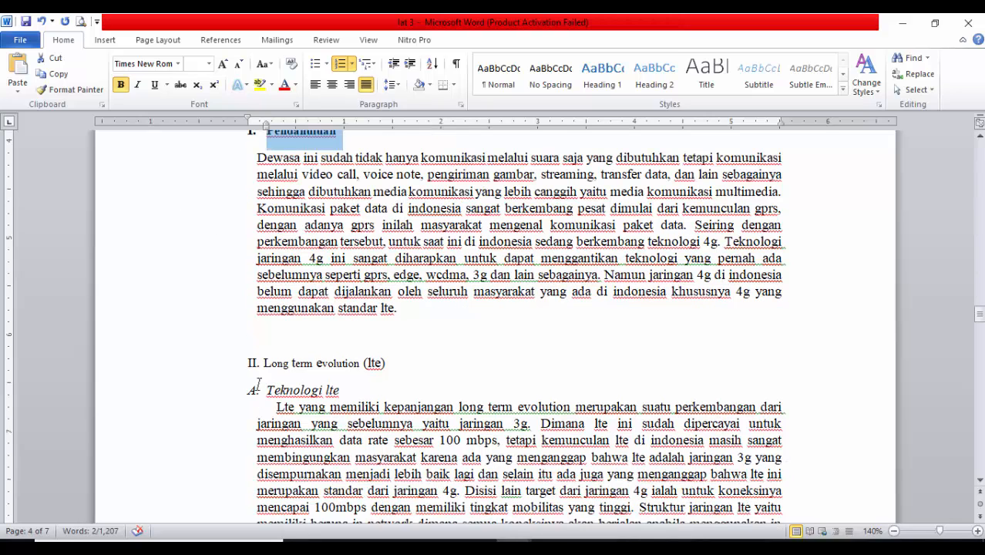
left_click(260, 363)
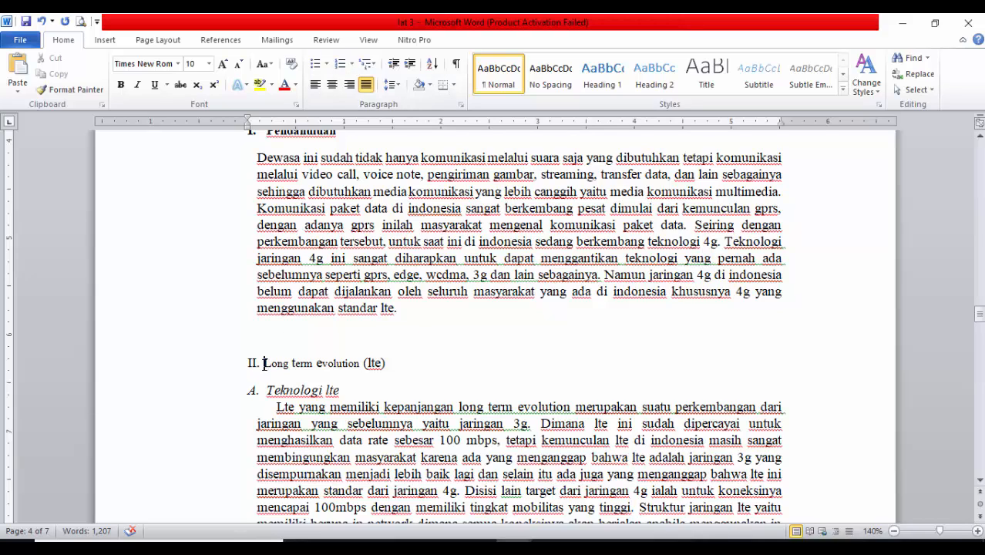
key("BackSpace")
key("BackSpace")
key("BackSpace")
key("BackSpace")
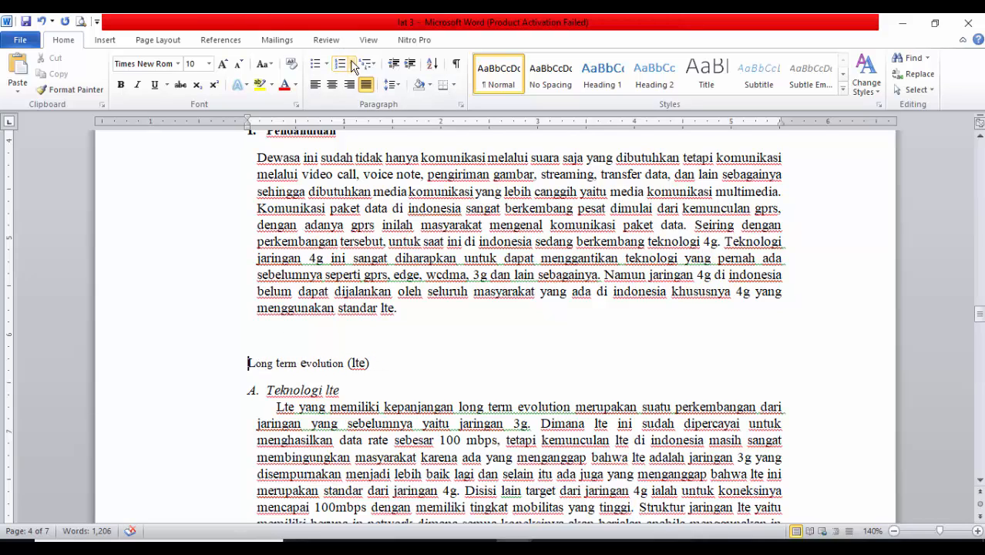
left_click(352, 65)
scroll(451, 347, "down", 5)
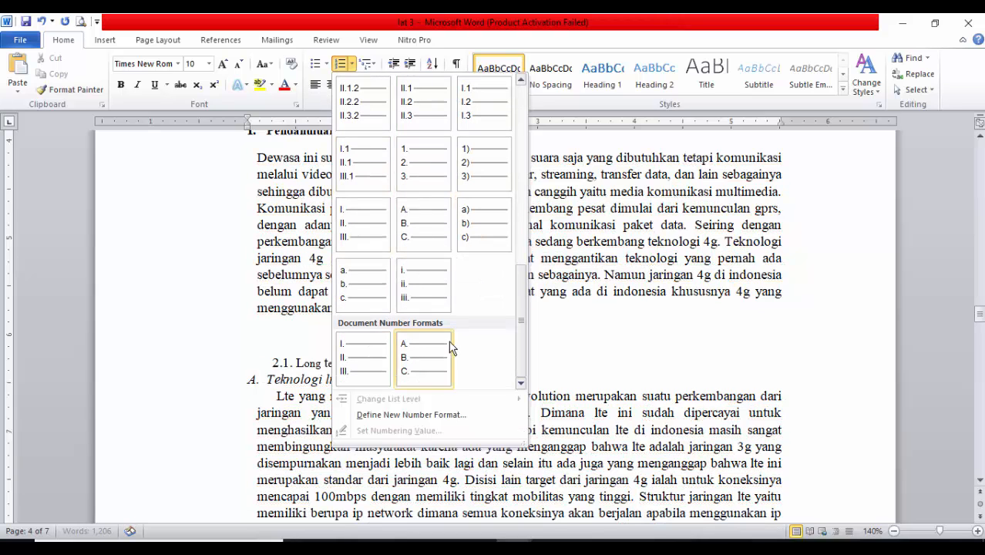
left_click(359, 366)
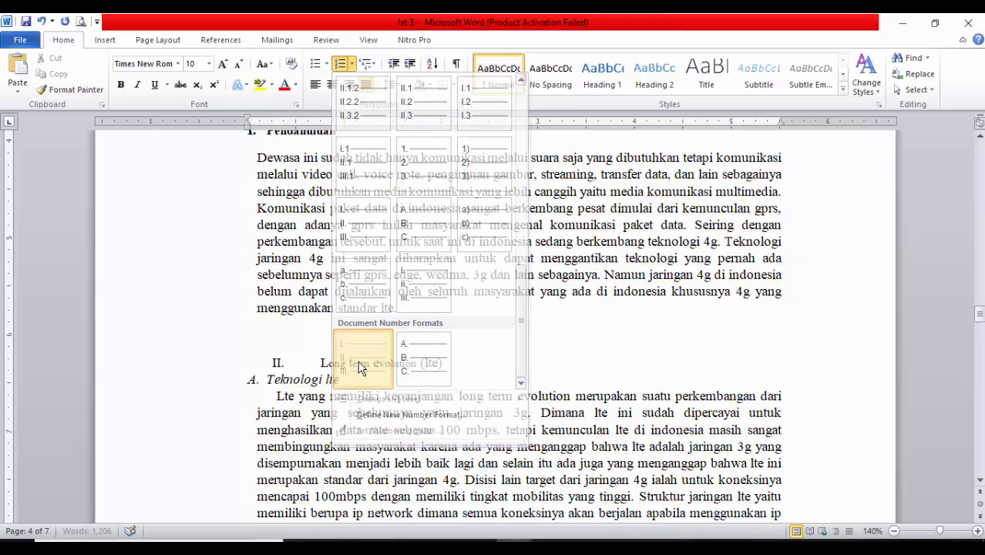
Reduce the indents of the Long term evolution (lte) heading to align it with the Pendahuluan heading
scroll(328, 128, "up", 1)
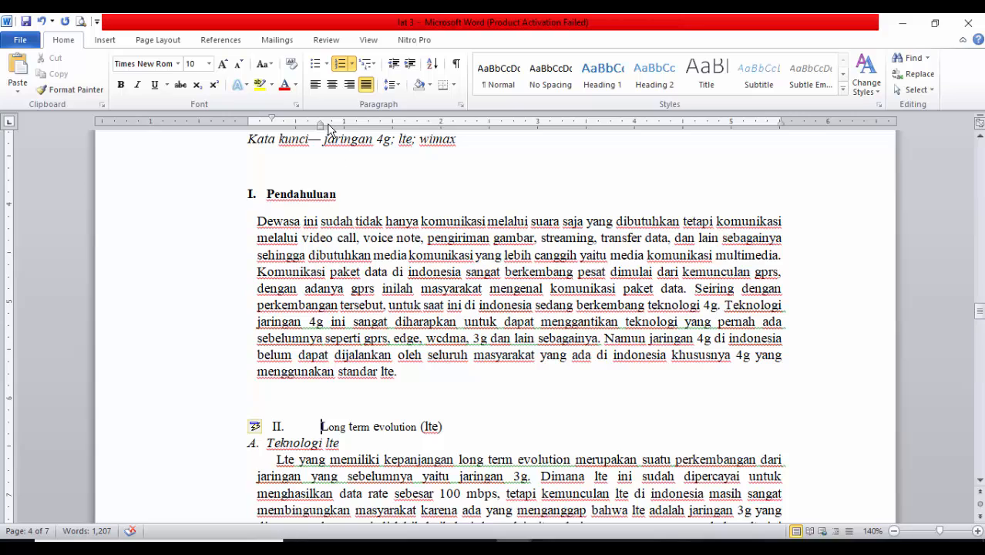
mouse_move(322, 129)
left_mouse_down()
mouse_move(264, 130)
mouse_move(247, 118)
left_mouse_up()
scroll(342, 362, "down", 1)
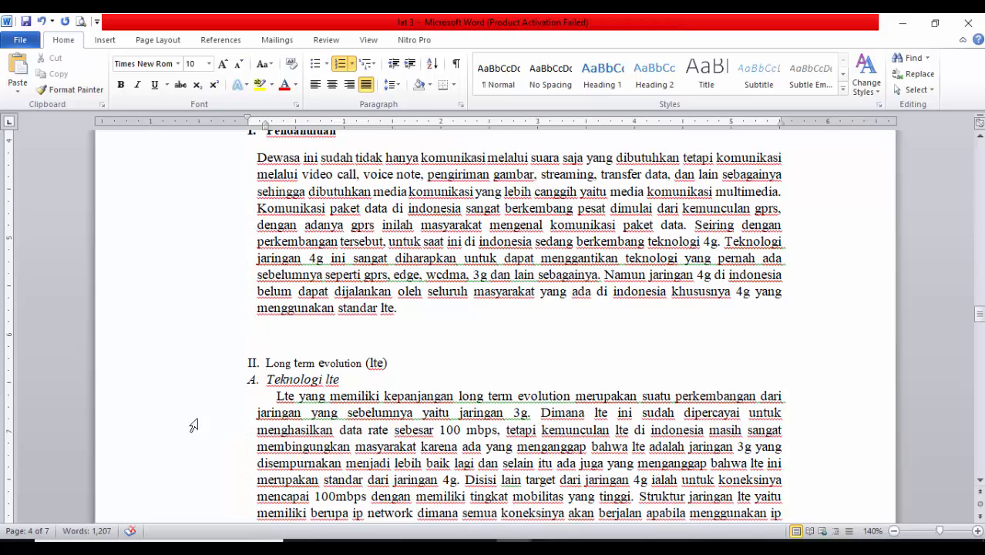
Make the Long term evolution (lte) heading bold
left_click(177, 378)
left_click(142, 363)
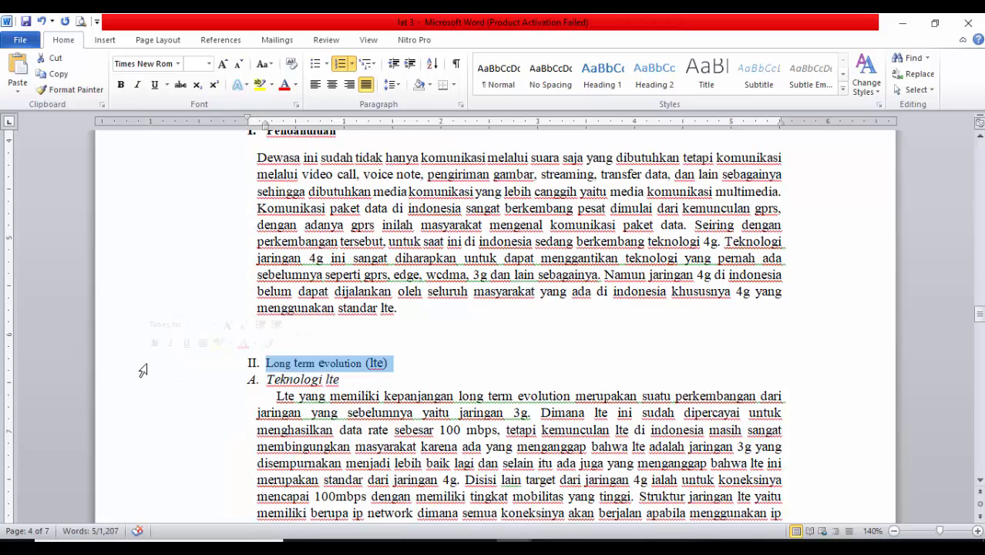
key("ctrl+b")
left_click(348, 363)
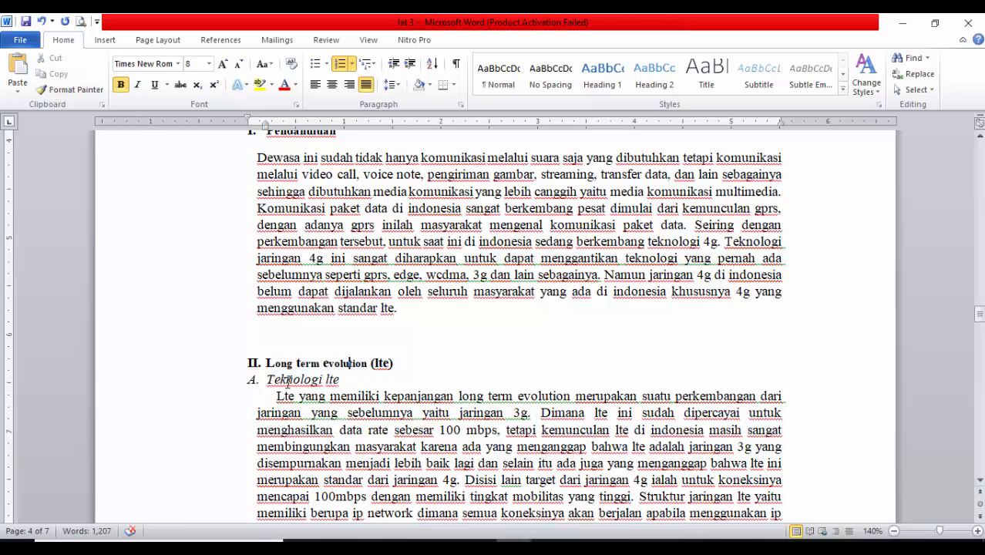
Check the lettered numbering of the subheadings Teknologi lte and Arsitektur teknologi lte
scroll(368, 372, "down", 1)
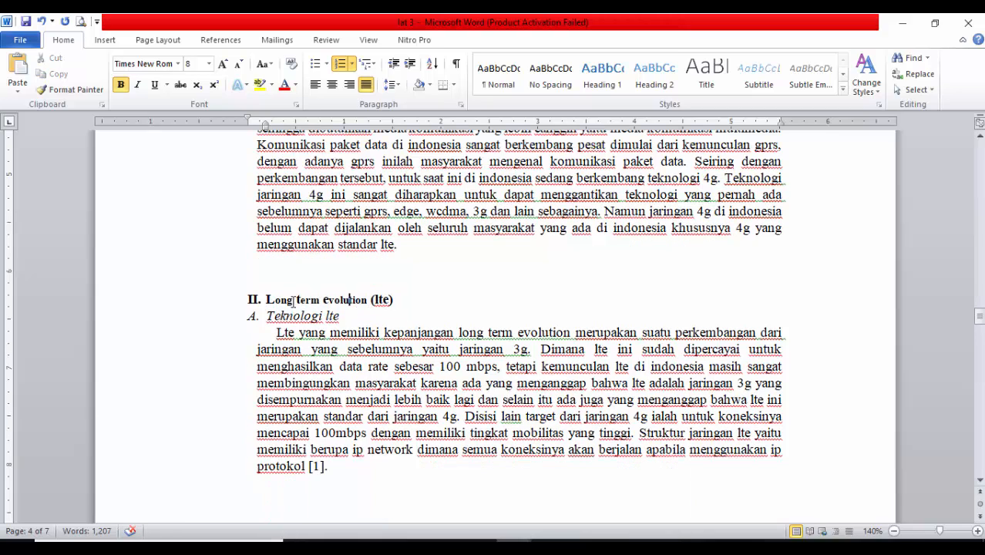
left_click(340, 311)
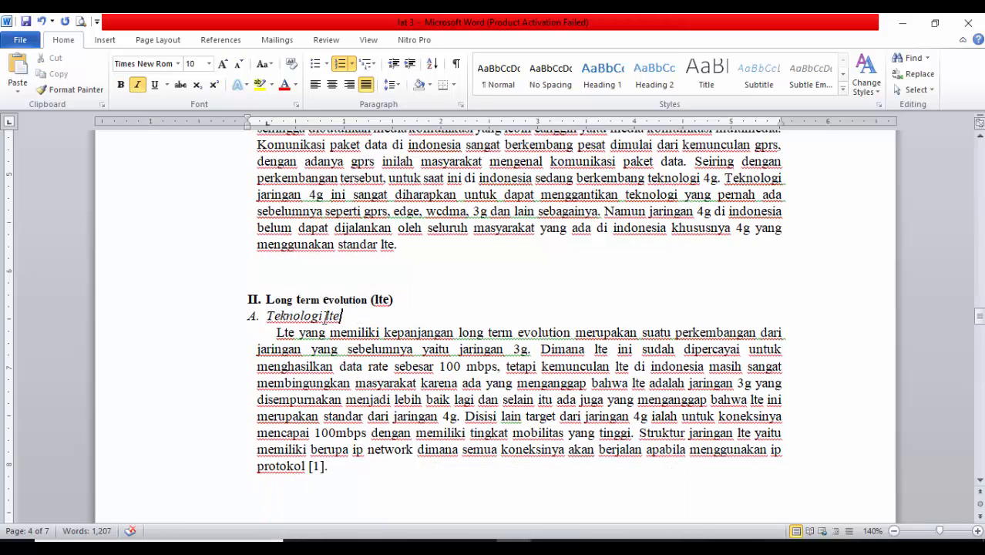
left_click(193, 319)
left_click(255, 316)
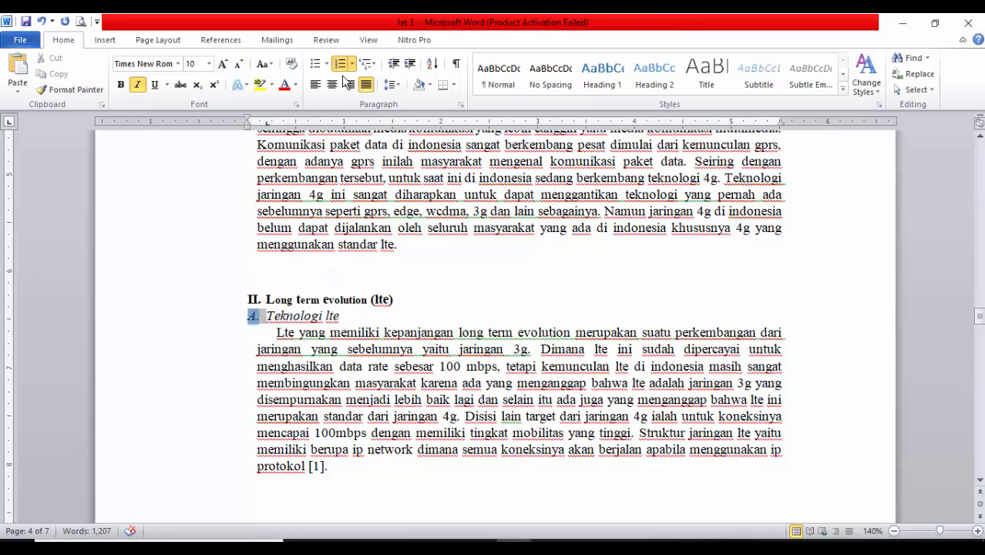
scroll(297, 397, "down", 12)
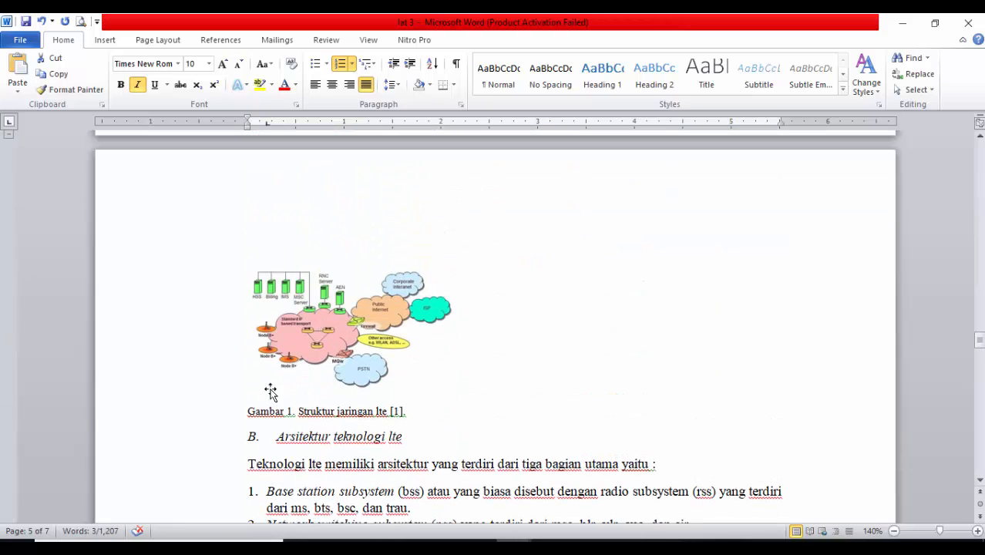
scroll(258, 393, "down", 3)
left_click(194, 325)
left_click(253, 309)
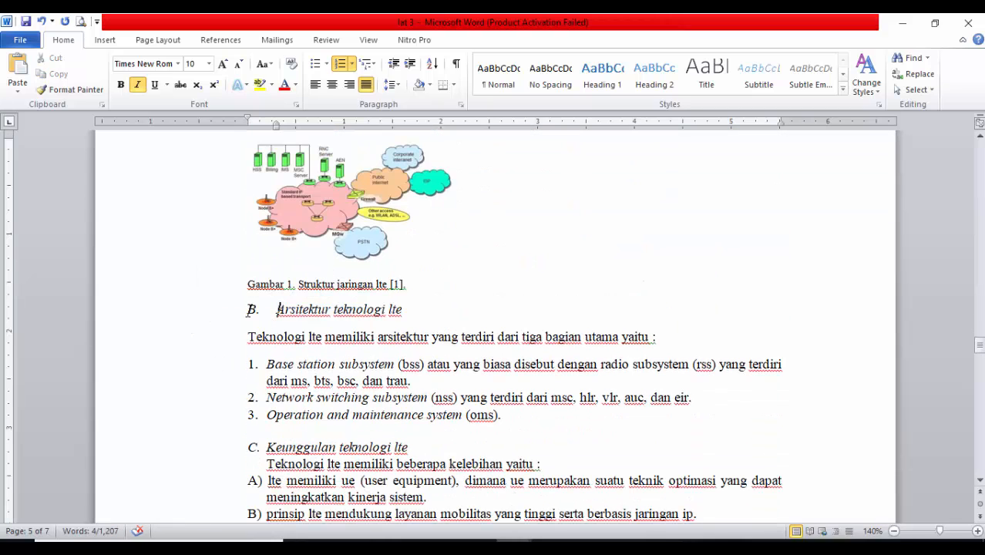
Add a blank line after the Gambar 1 caption and make the Arsitektur teknologi lte subheading bold
left_click(426, 285)
key("Return")
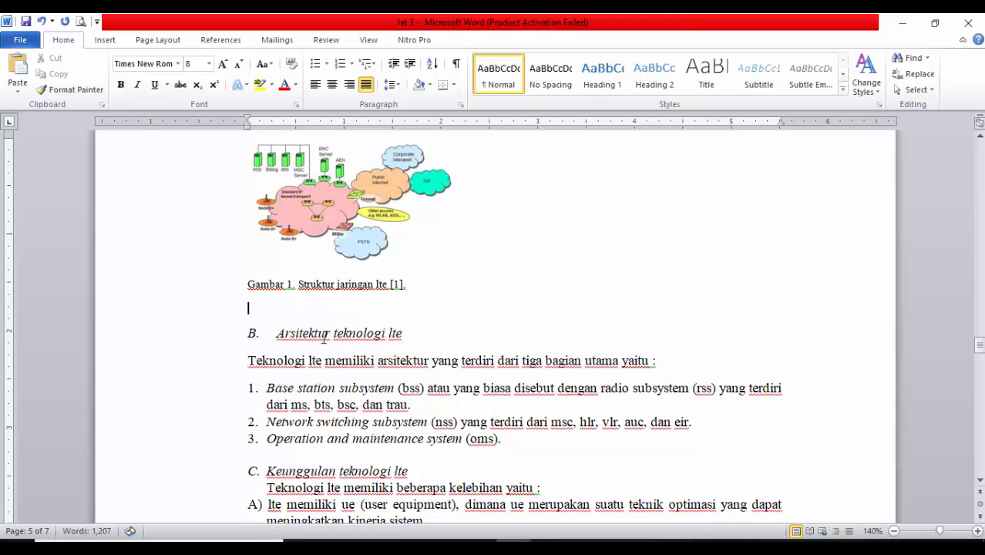
left_click(191, 334)
scroll(312, 388, "down", 3)
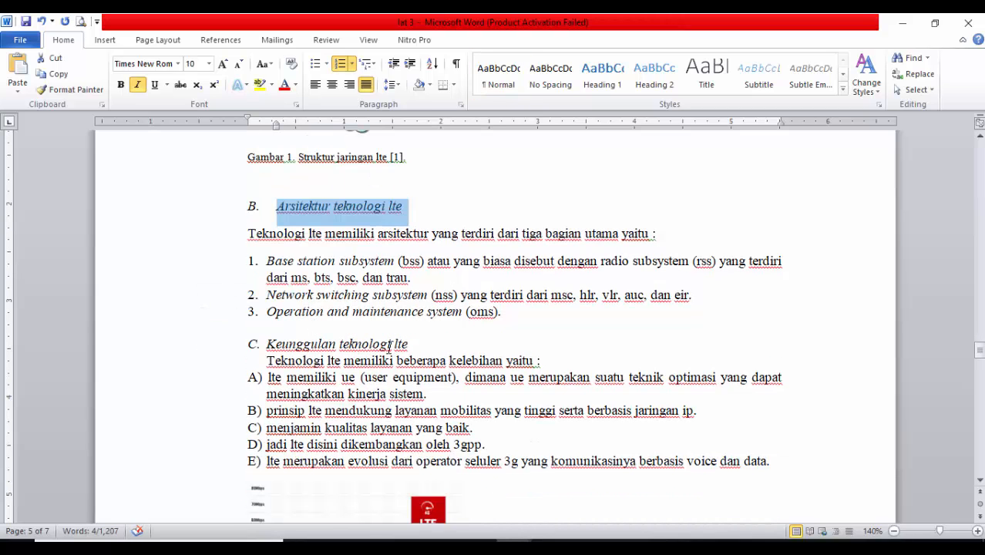
key("ctrl+b")
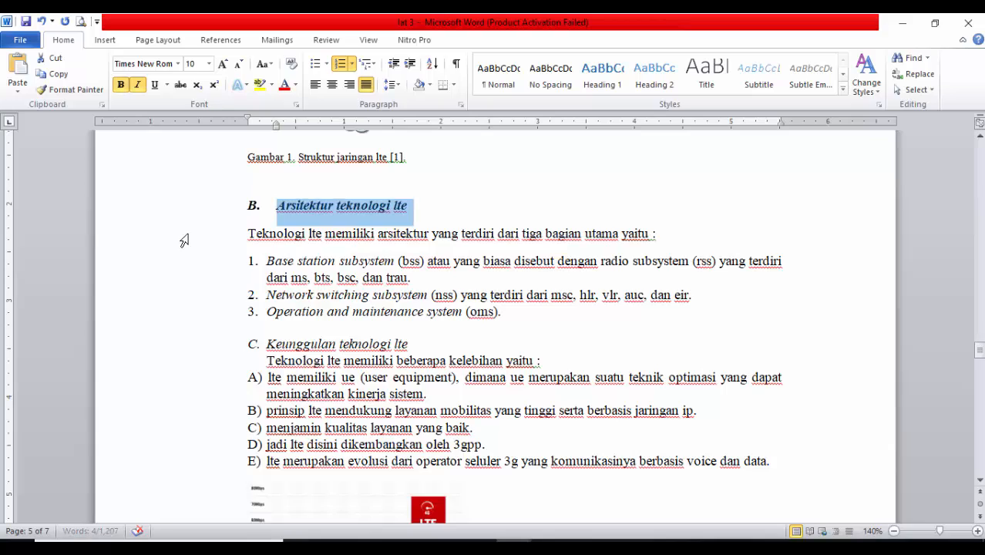
Make the Teknologi lte and Keunggulan teknologi lte subheadings bold
scroll(185, 239, "up", 20)
left_click(195, 379)
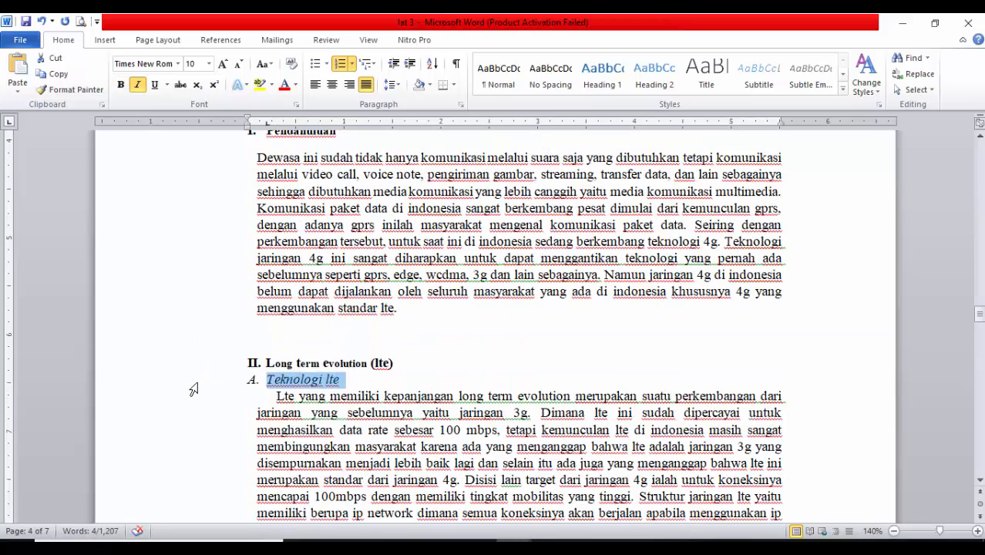
key("ctrl+b")
scroll(197, 436, "down", 15)
scroll(197, 436, "down", 4)
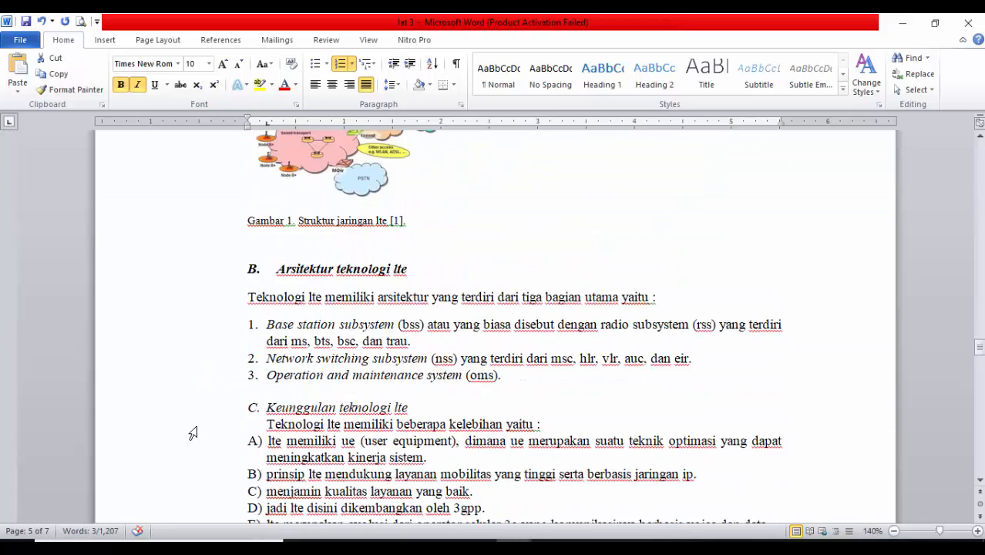
left_click(192, 288)
key("ctrl+b")
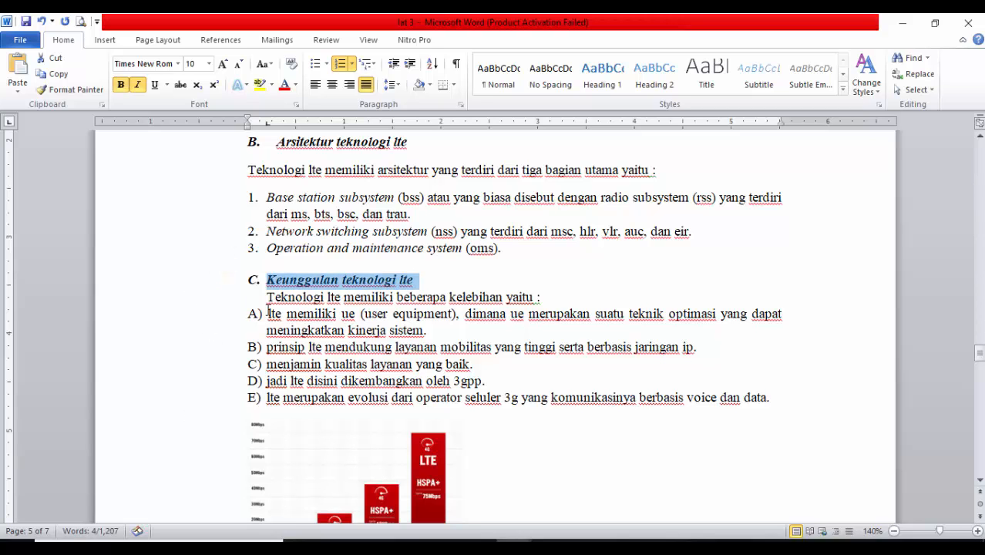
left_click(254, 280)
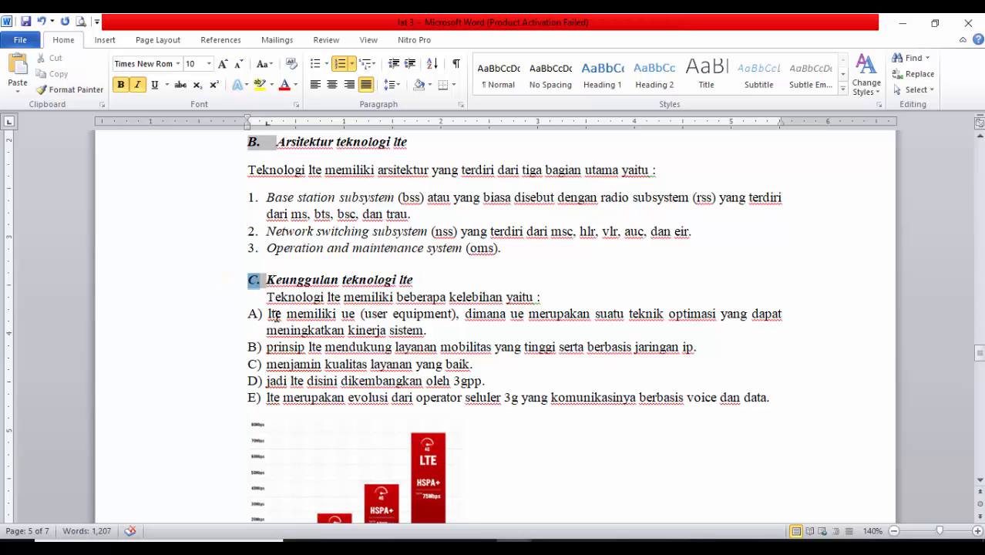
Make the Implementasi long term evolution di dunia heading bold and add a blank line after the Gambar 2 caption
scroll(275, 315, "down", 5)
scroll(255, 343, "up", 4)
scroll(254, 341, "down", 6)
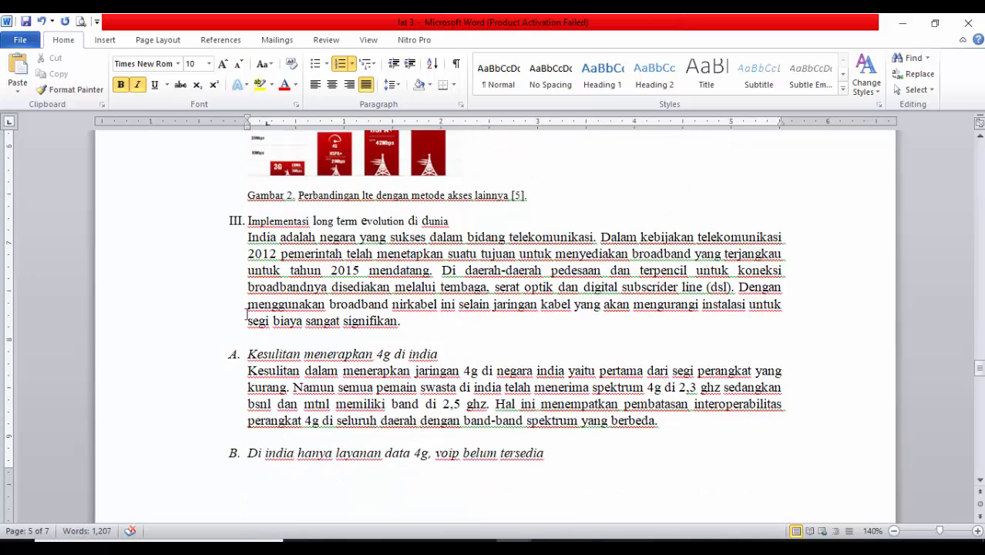
left_click(233, 222)
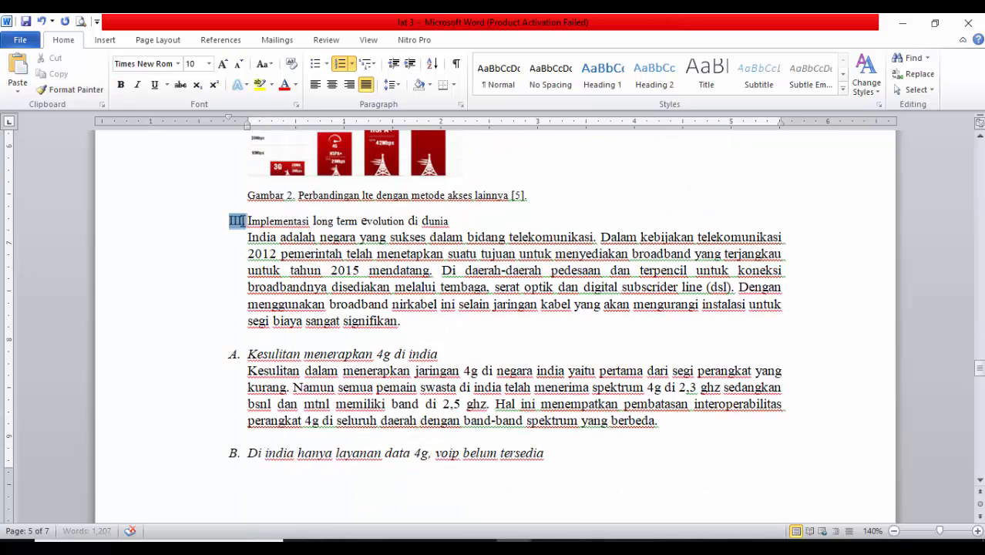
left_click(196, 222)
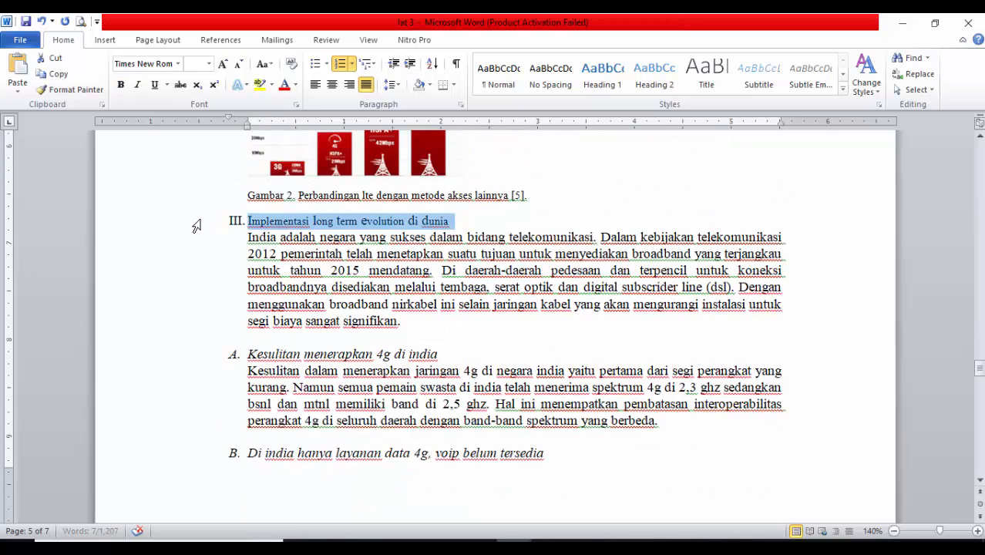
key("ctrl+b")
left_click(539, 198)
key("Return")
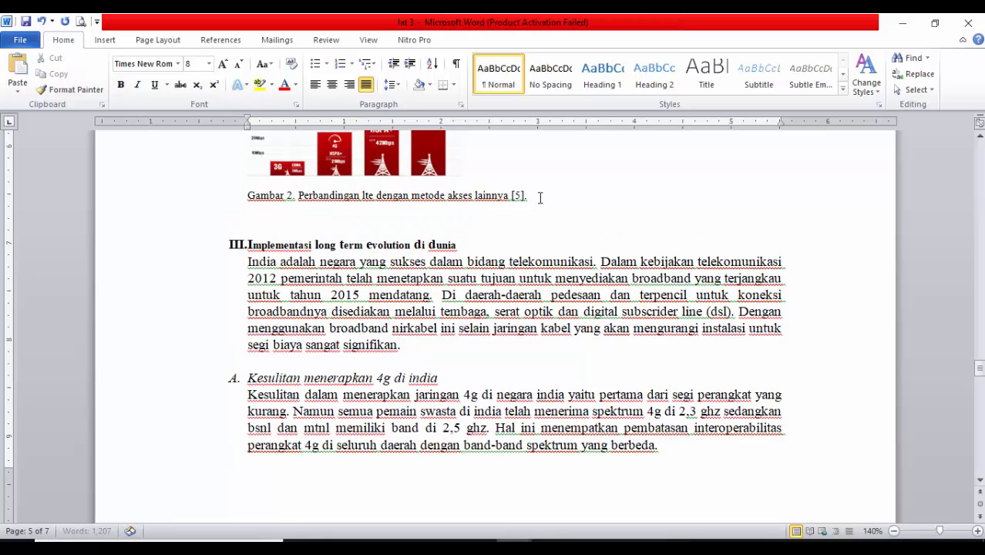
Make the Kesulitan menerapkan 4g di india subheading bold
scroll(199, 275, "down", 3)
left_click(193, 251)
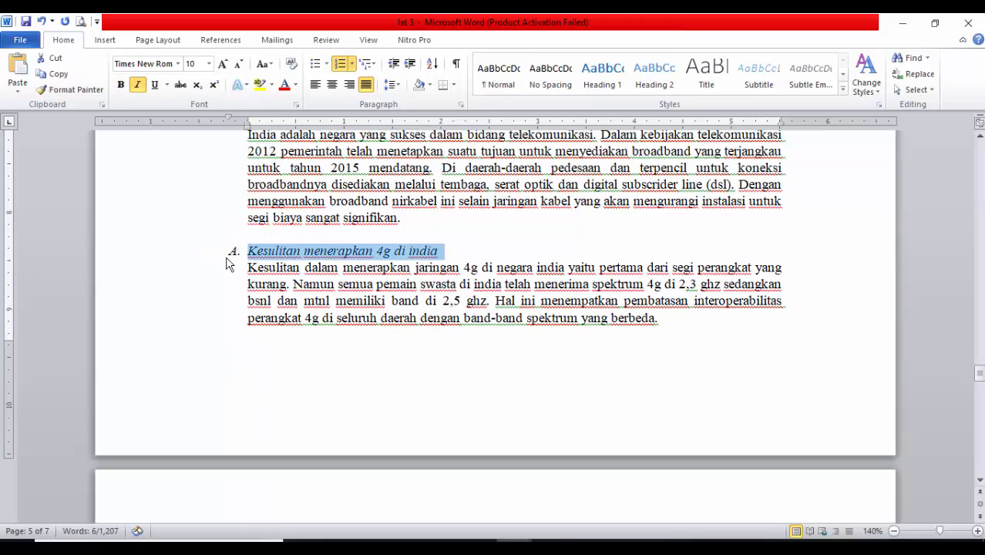
left_click(233, 250)
left_click(160, 239)
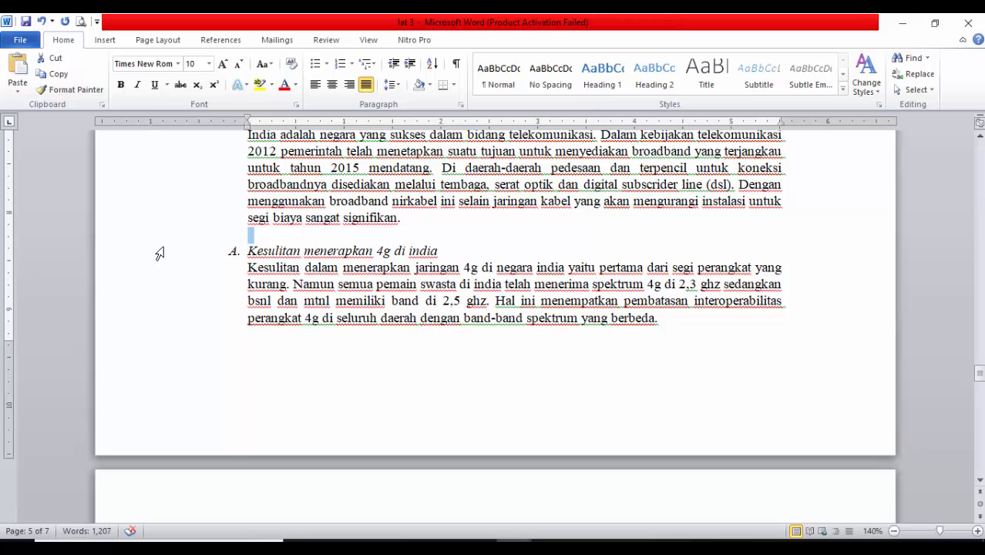
left_click(159, 253)
key("ctrl+b")
Make the Di india hanya layanan data 4g, voip belum tersedia subheading bold
scroll(231, 309, "up", 5)
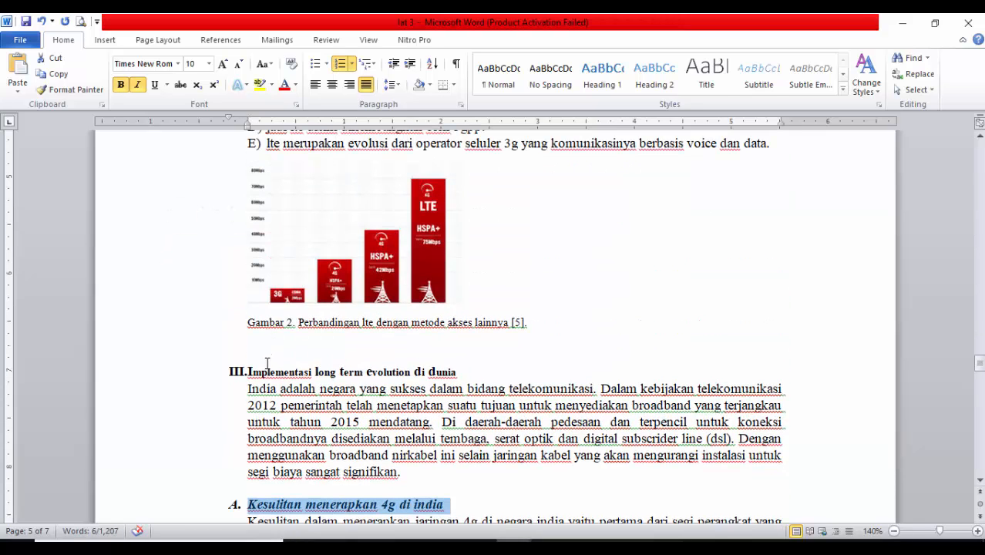
scroll(247, 377, "up", 3)
scroll(245, 308, "down", 8)
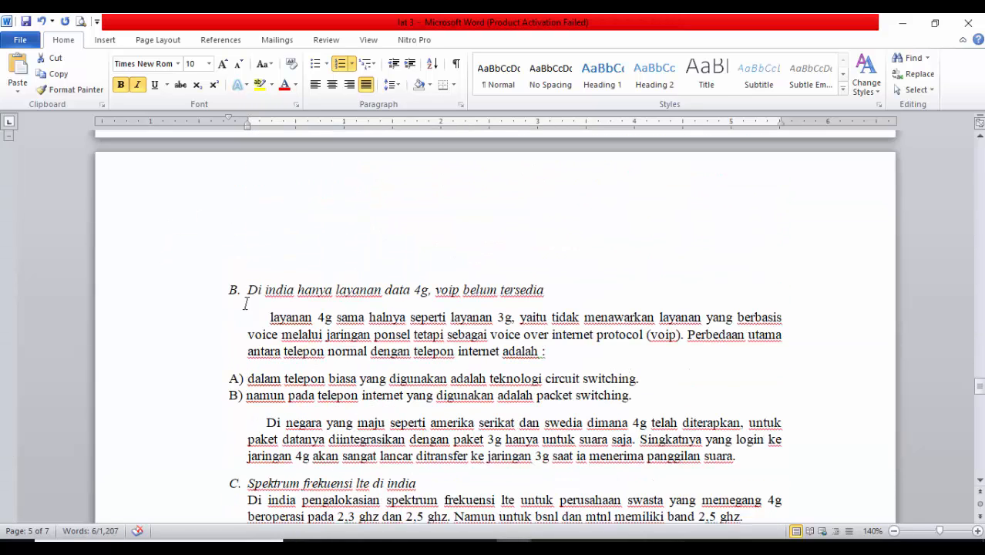
left_click(198, 296)
key("ctrl+b")
Make the Spektrum frekuensi lte di india subheading bold
scroll(196, 329, "down", 2)
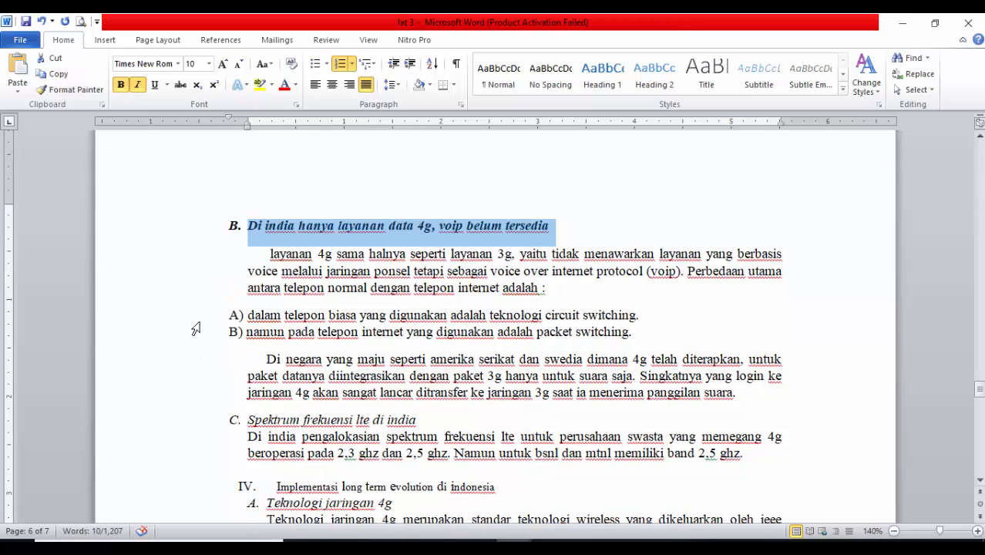
scroll(196, 345, "down", 4)
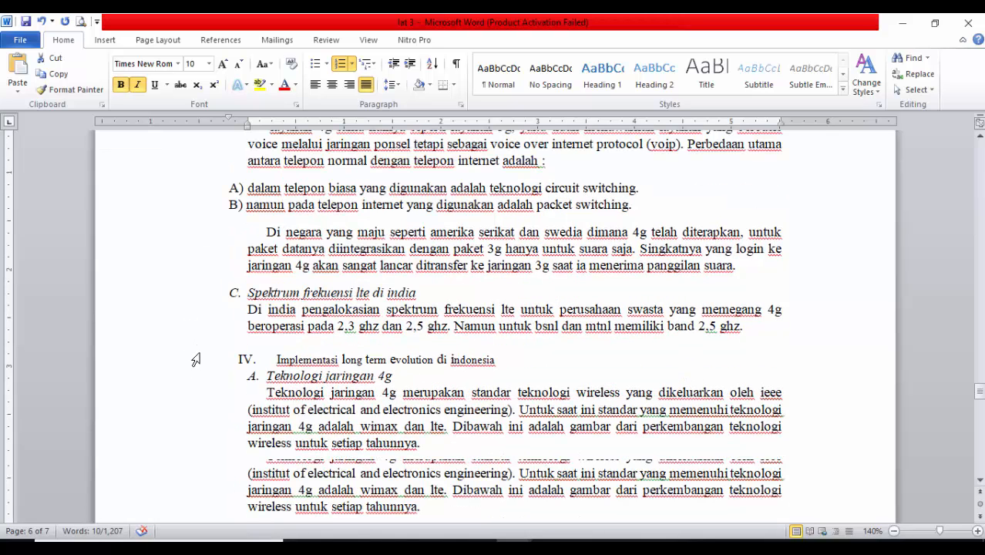
left_click(187, 295)
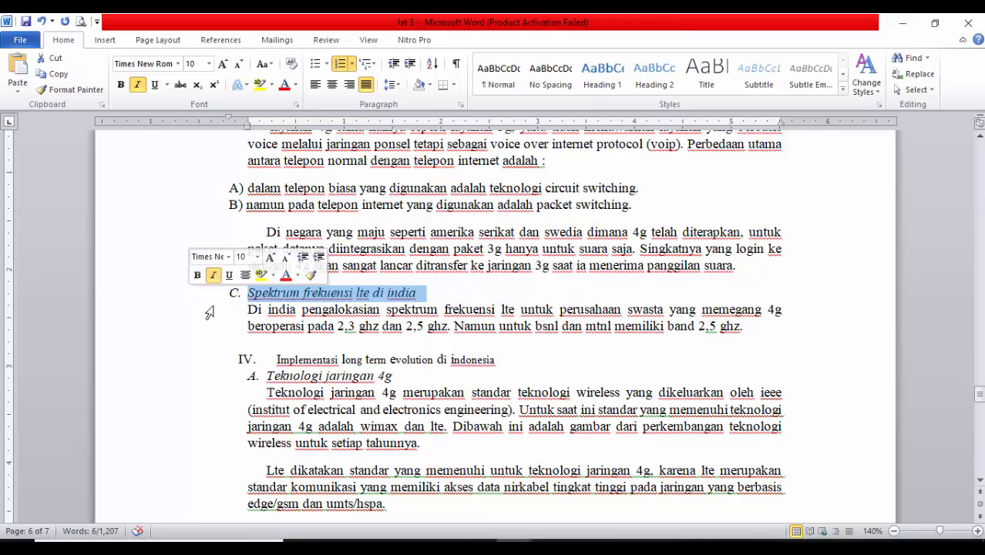
scroll(233, 337, "down", 2)
left_click(170, 301)
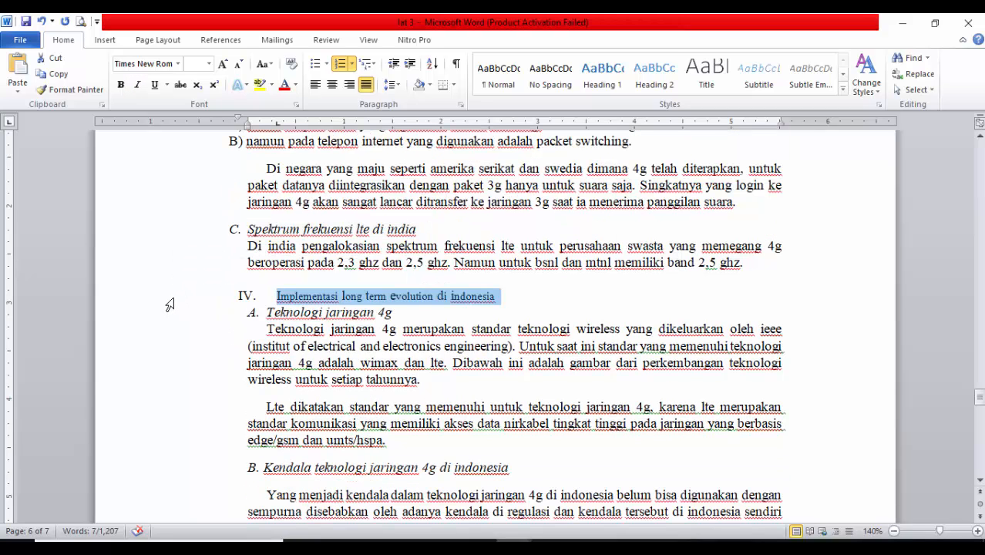
scroll(246, 361, "up", 6)
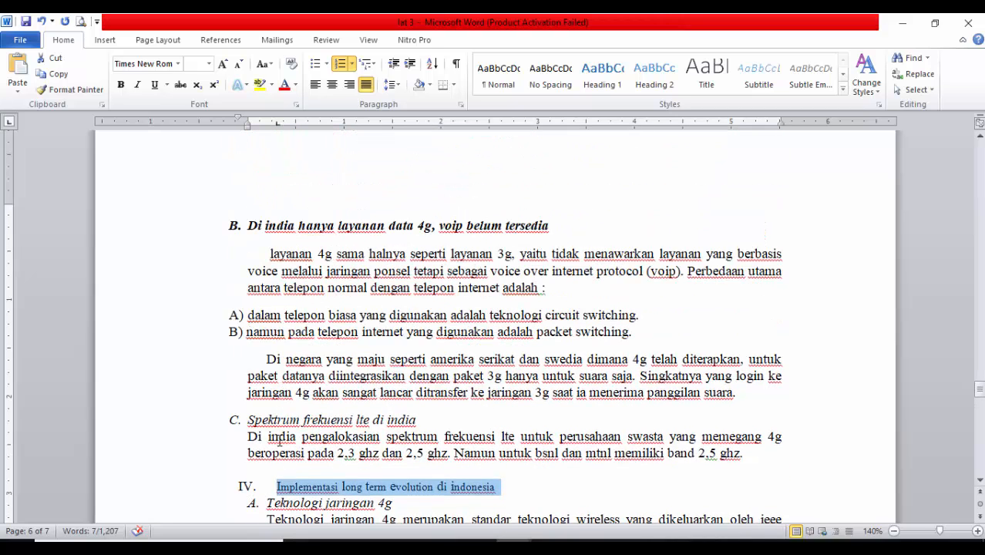
left_click(177, 420)
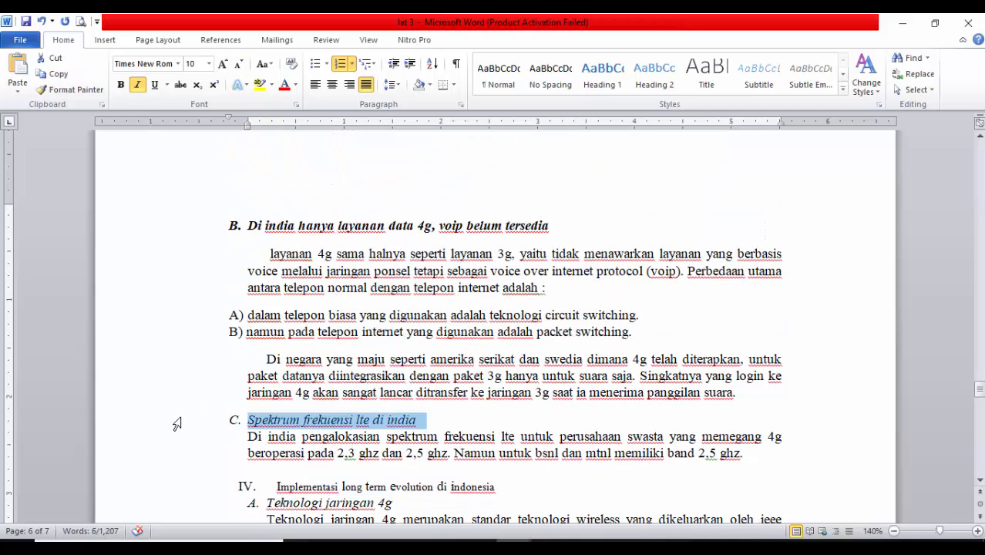
key("ctrl+b")
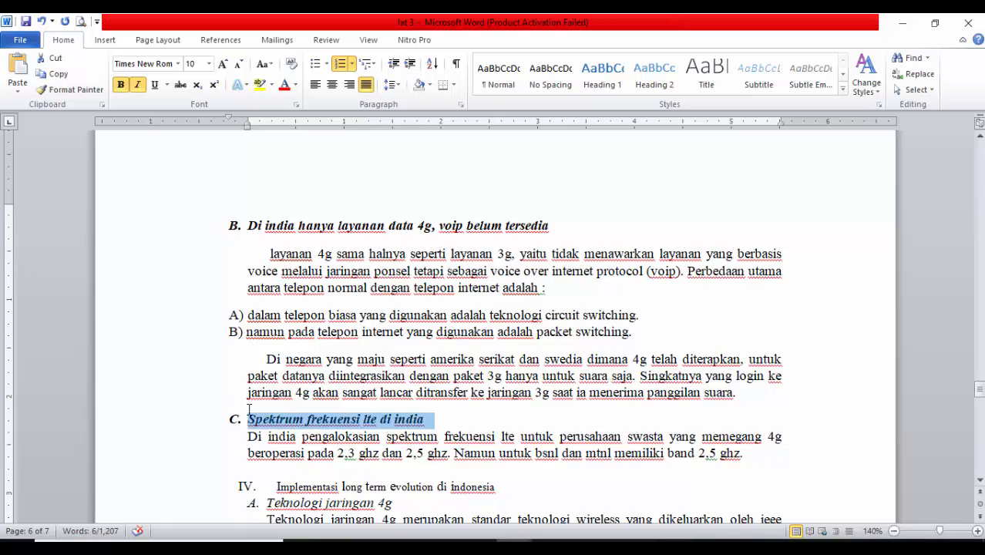
Make the Implementasi long term evolution di indonesia heading and its Teknologi jaringan 4g subheading bold
scroll(224, 412, "down", 4)
left_click(179, 359)
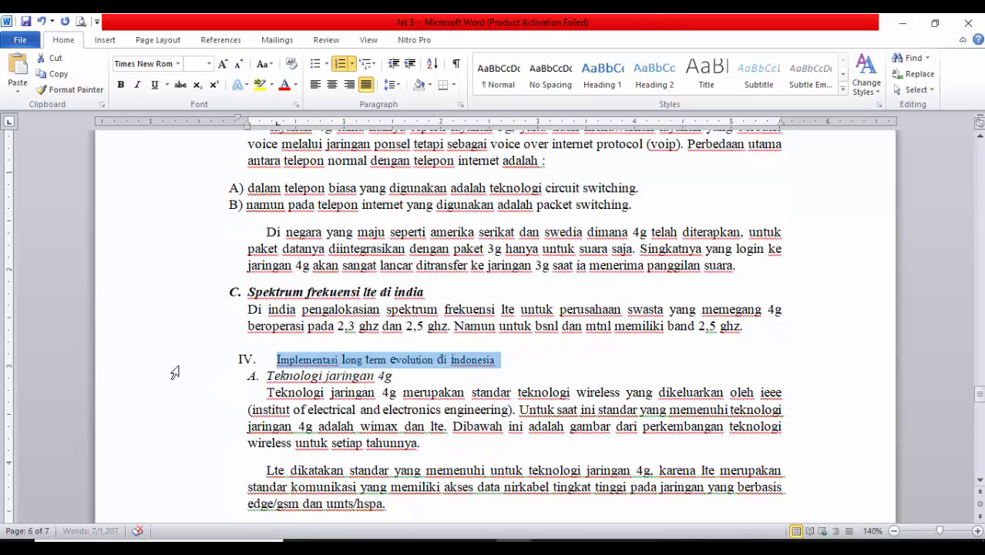
key("ctrl+b")
scroll(200, 329, "down", 2)
left_click(200, 313)
key("ctrl+b")
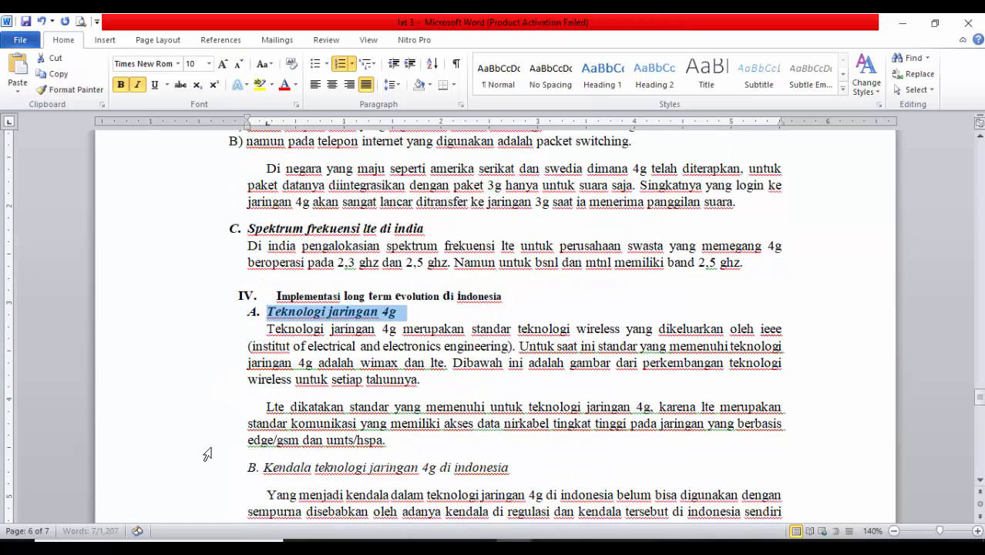
Make the Kendala teknologi jaringan 4g di indonesia subheading and the Kesimpulan heading bold
left_click(203, 467)
key("ctrl+b")
scroll(200, 481, "down", 2)
scroll(201, 463, "down", 8)
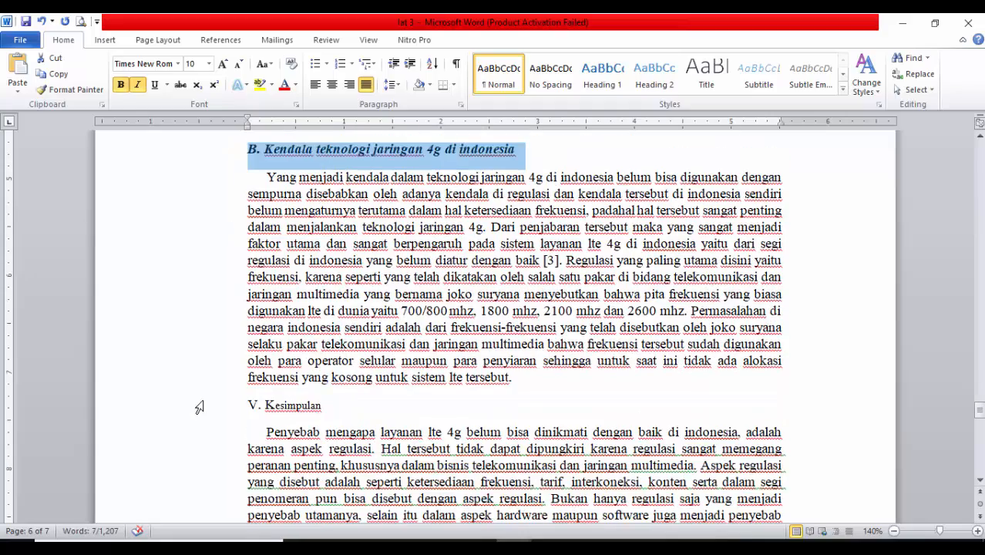
left_click(199, 407)
key("ctrl+b")
Check the numbering and alignment of the section headings and subheadings from Kesimpulan back to Pendahuluan
scroll(231, 378, "up", 18)
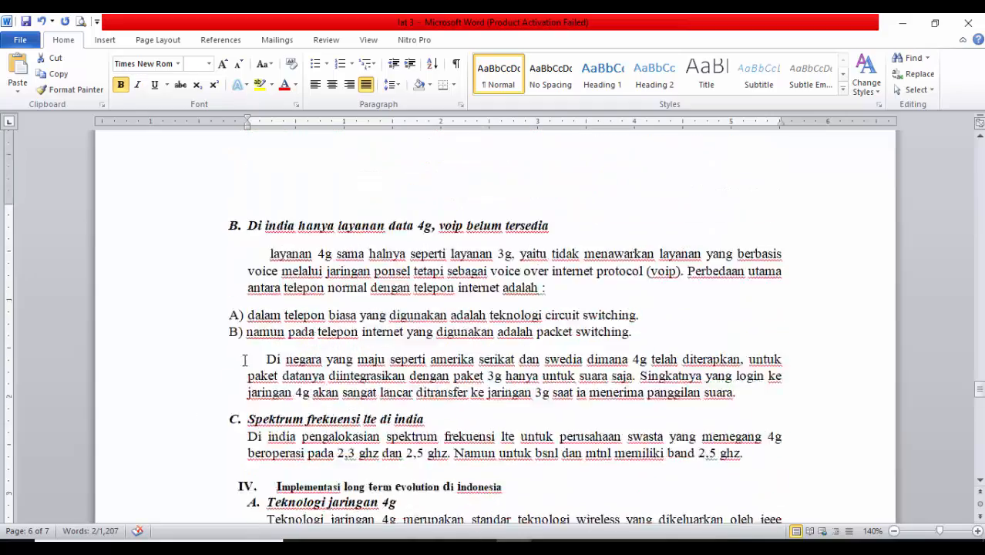
scroll(246, 347, "up", 4)
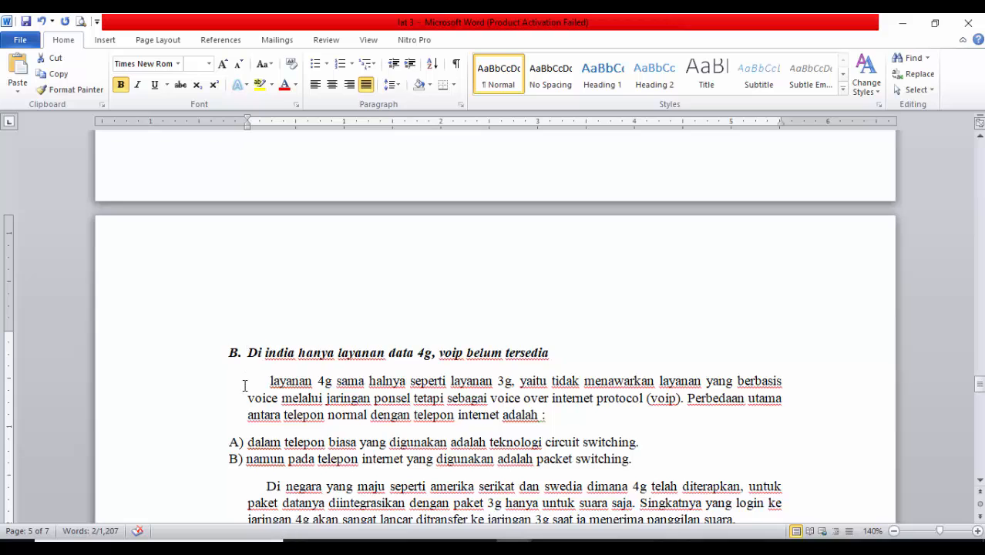
scroll(244, 385, "down", 6)
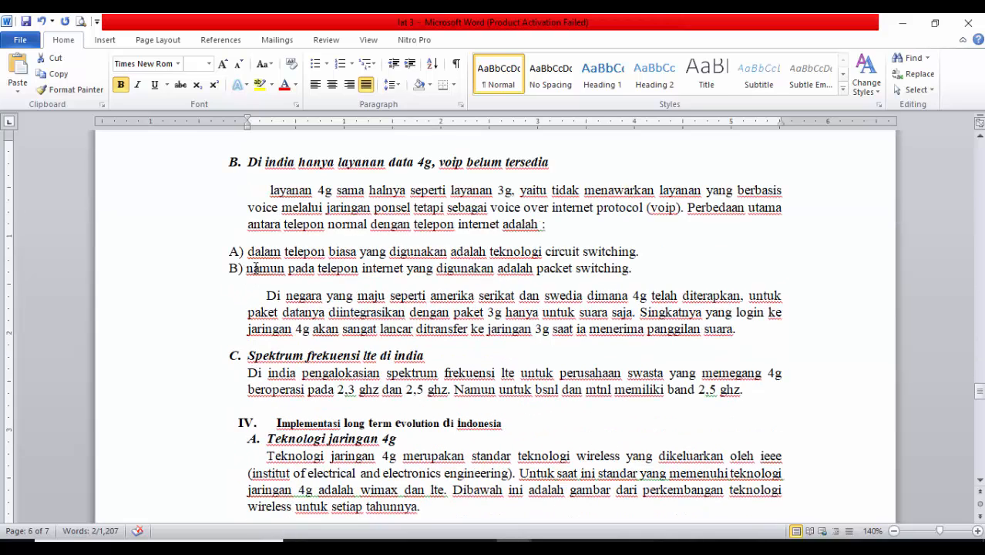
left_click(237, 167)
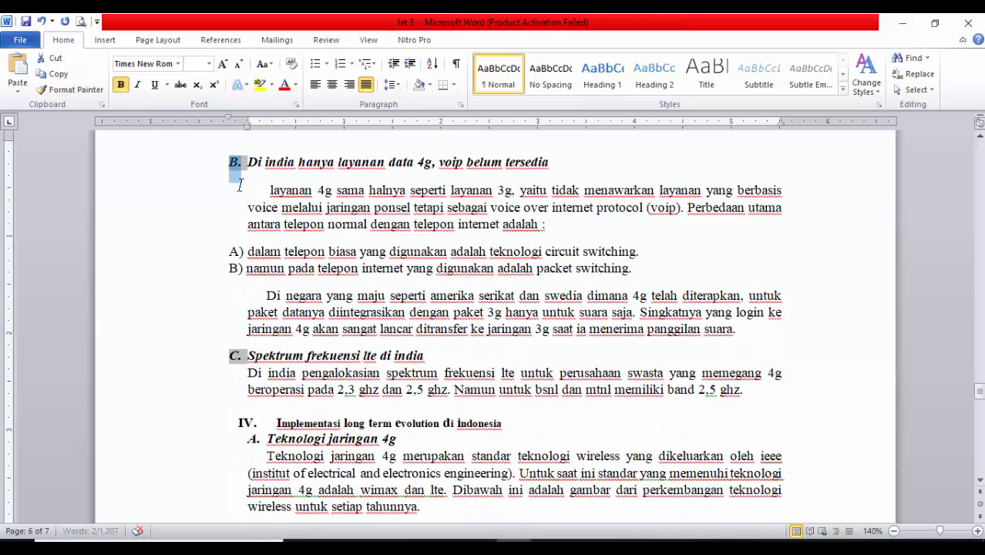
left_click(249, 373)
scroll(262, 373, "up", 6)
scroll(225, 434, "up", 20)
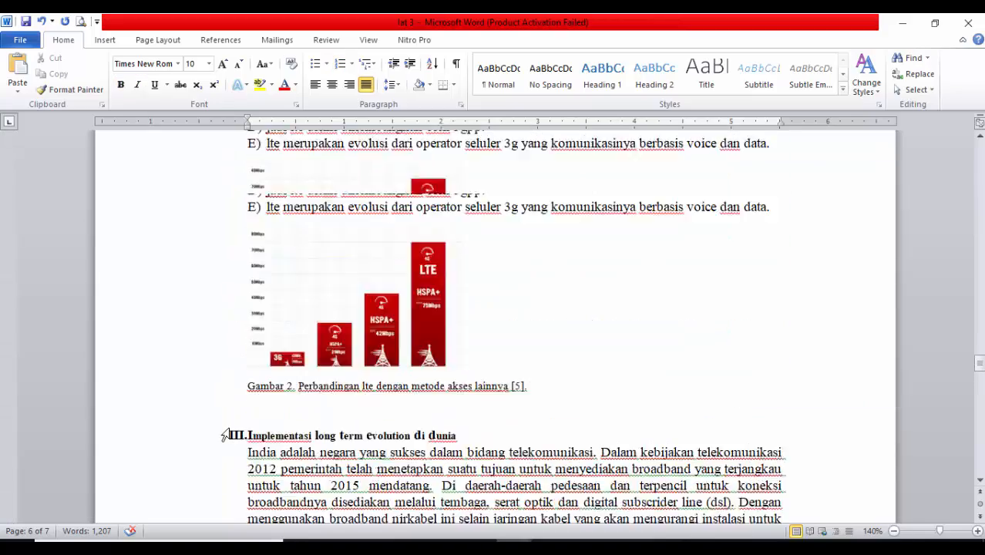
scroll(234, 431, "up", 4)
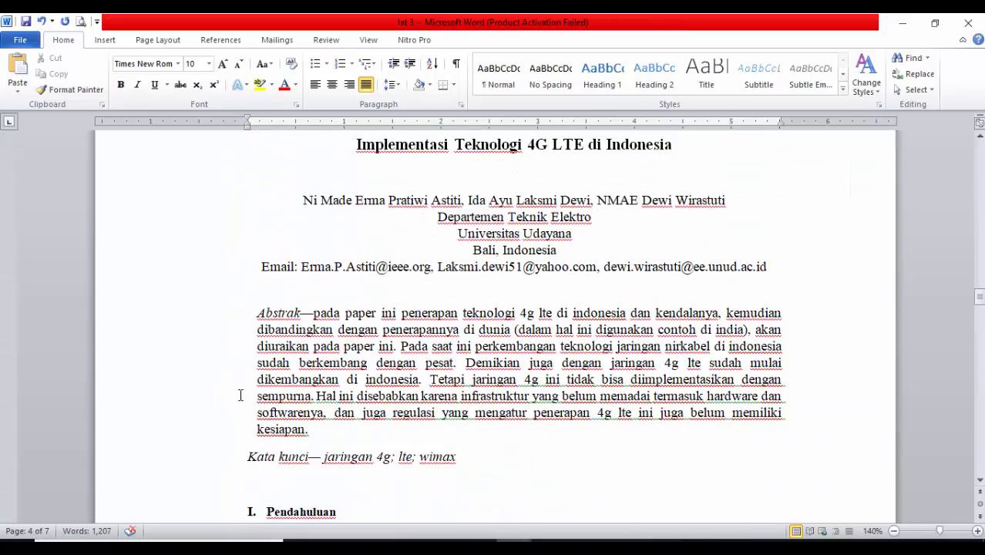
scroll(242, 396, "down", 10)
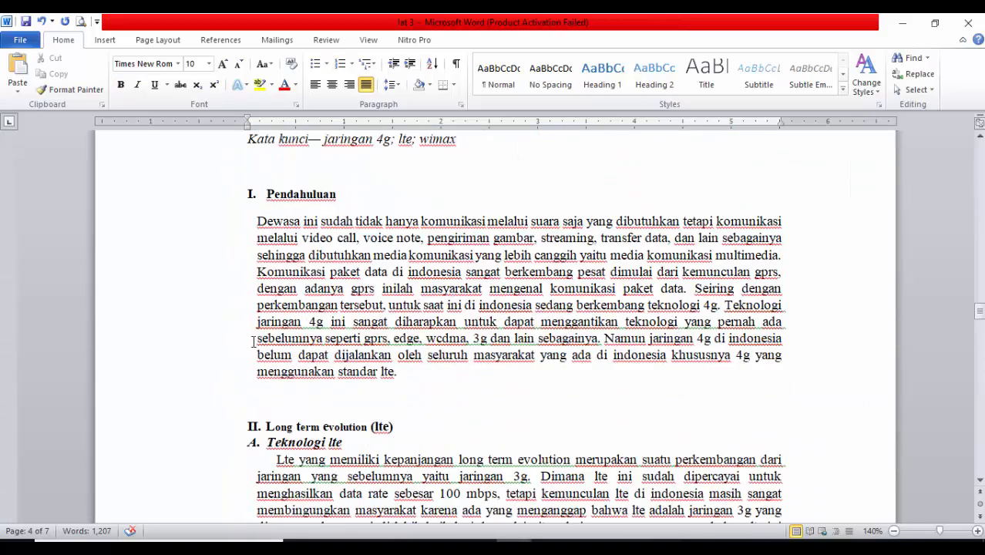
Widen the hanging indent of the Pendahuluan heading slightly, to about 0.25 on the ruler
left_click(180, 202)
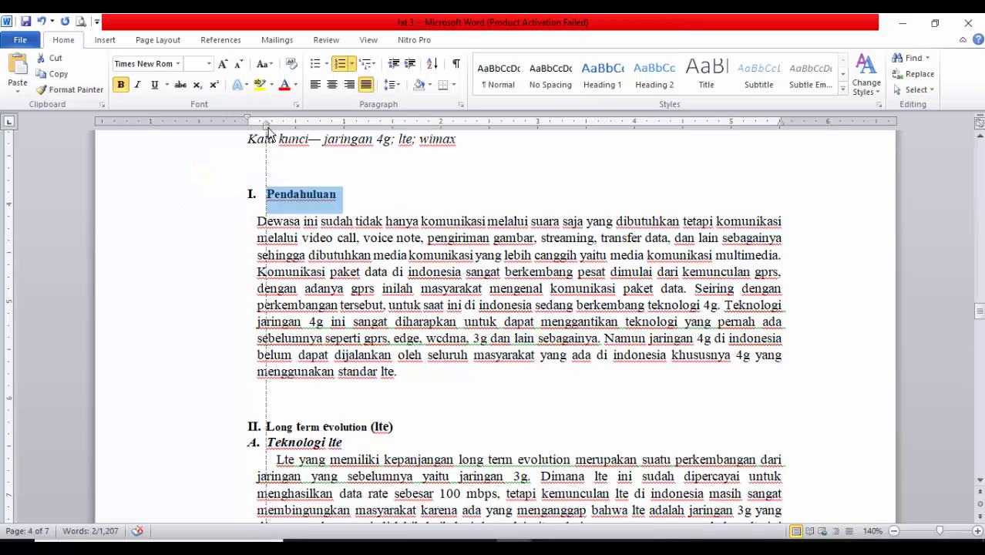
left_click_drag(266, 129, 247, 121)
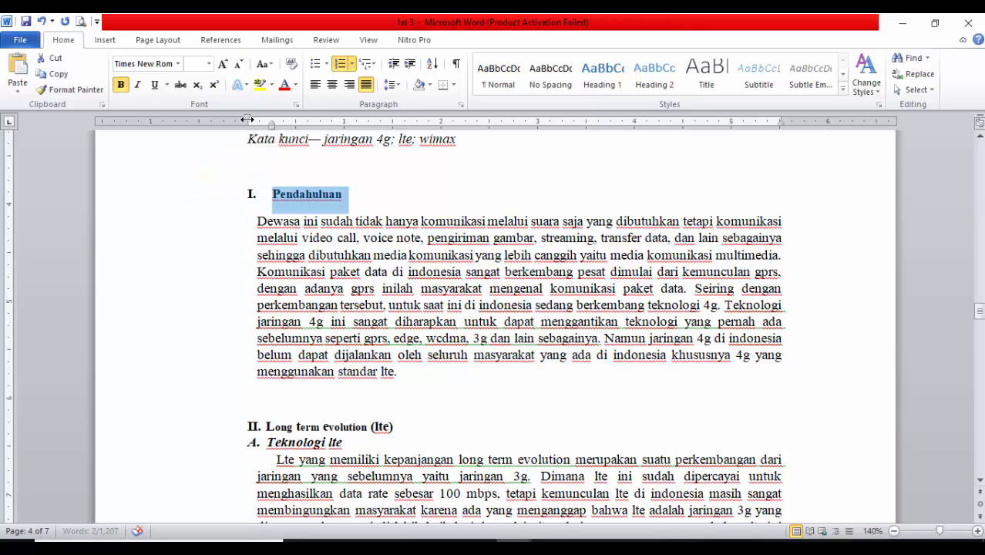
Set the Long term evolution (lte) heading's text indent to about 0.25 and indent the Teknologi lte subheading to 0.25, with its text at 0.5
left_click(210, 432)
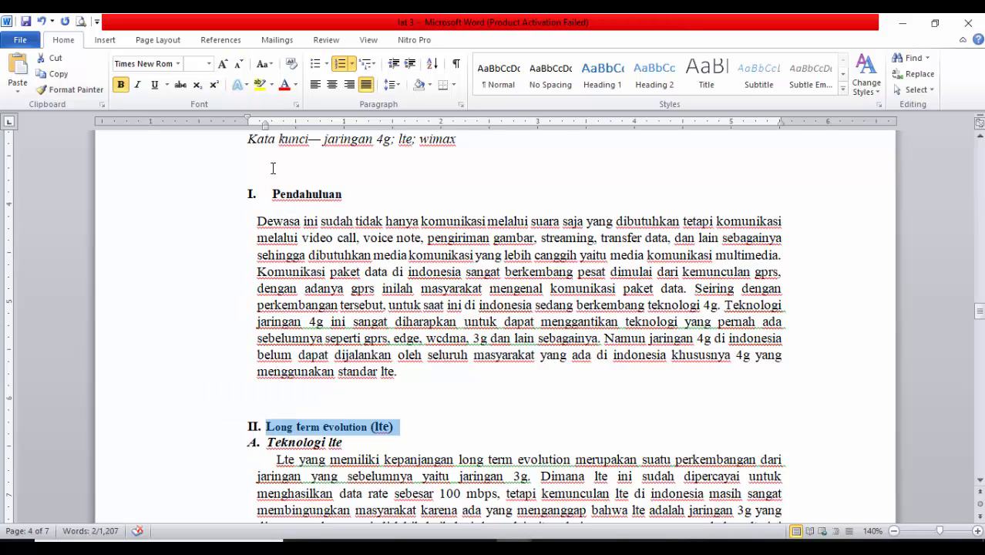
left_click_drag(267, 129, 248, 121)
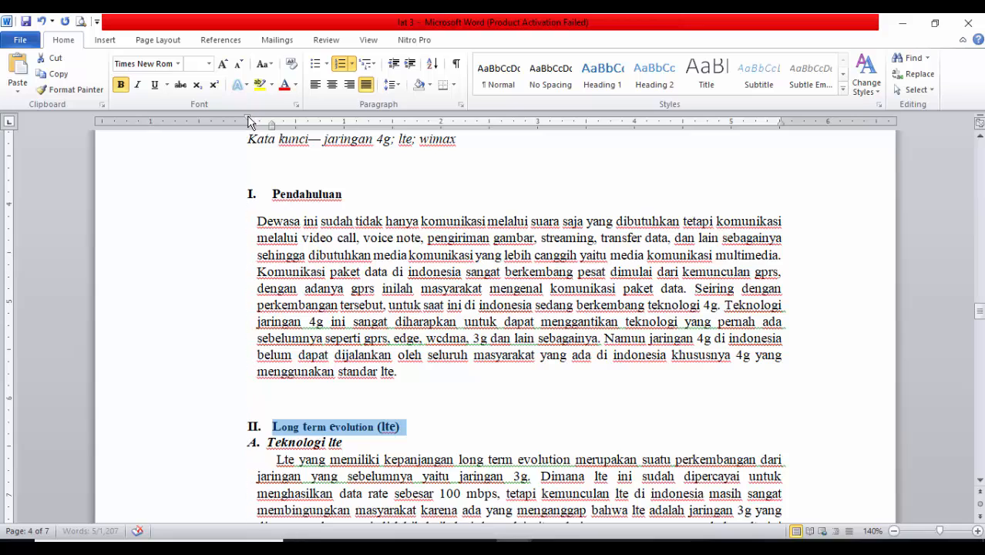
left_click(200, 447)
mouse_move(264, 129)
left_mouse_down()
mouse_move(248, 122)
mouse_move(278, 122)
mouse_move(248, 121)
mouse_move(294, 123)
left_mouse_up()
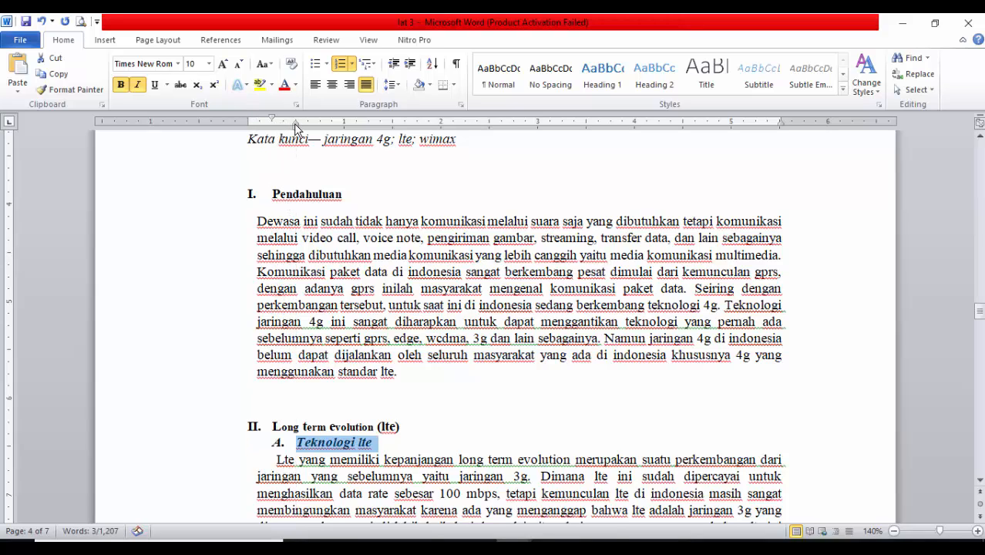
Indent the Arsitektur teknologi lte and Keunggulan teknologi lte subheadings to about 0.25 on the ruler, with their text at 0.5
scroll(340, 344, "down", 3)
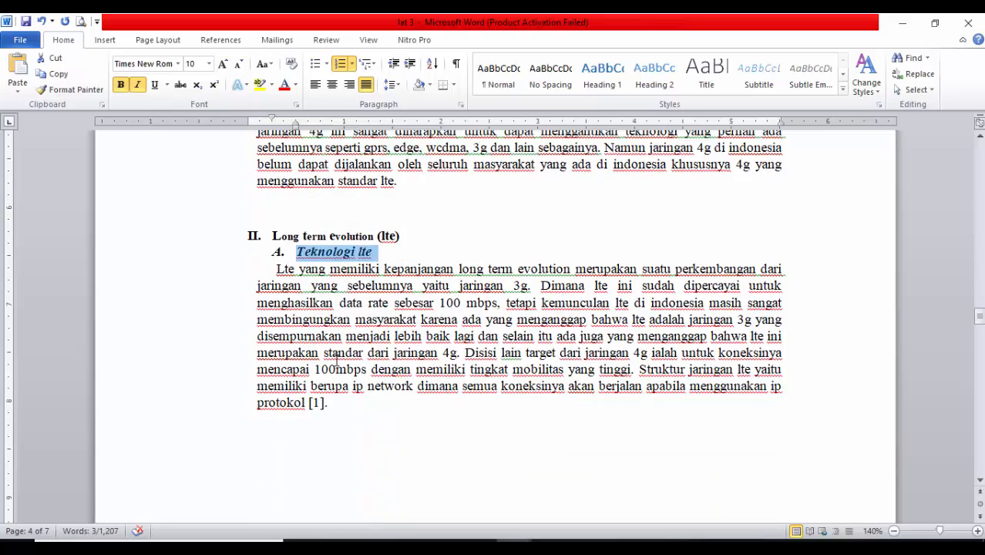
left_click(358, 268)
left_click(182, 256)
scroll(308, 383, "down", 8)
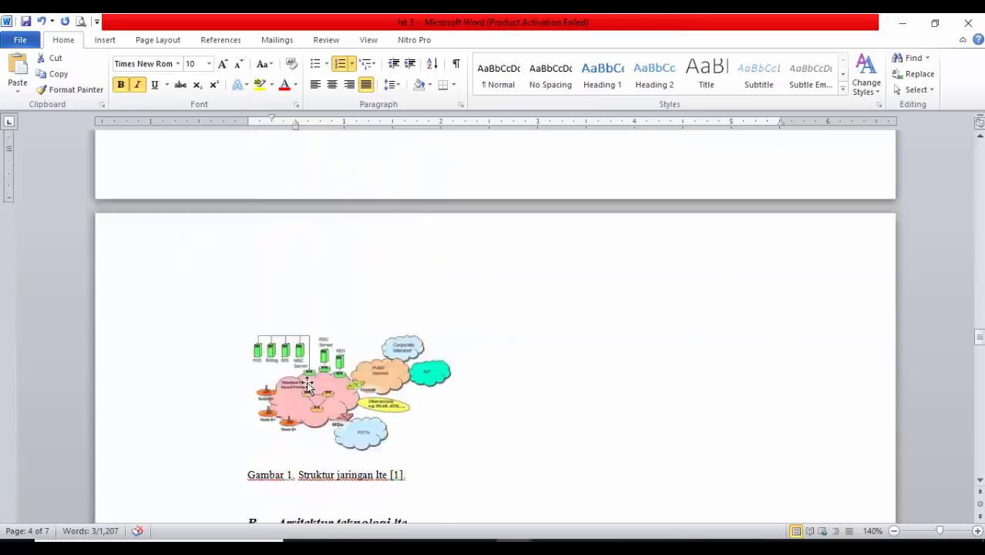
left_click(212, 203)
scroll(338, 235, "up", 5)
scroll(338, 235, "up", 5)
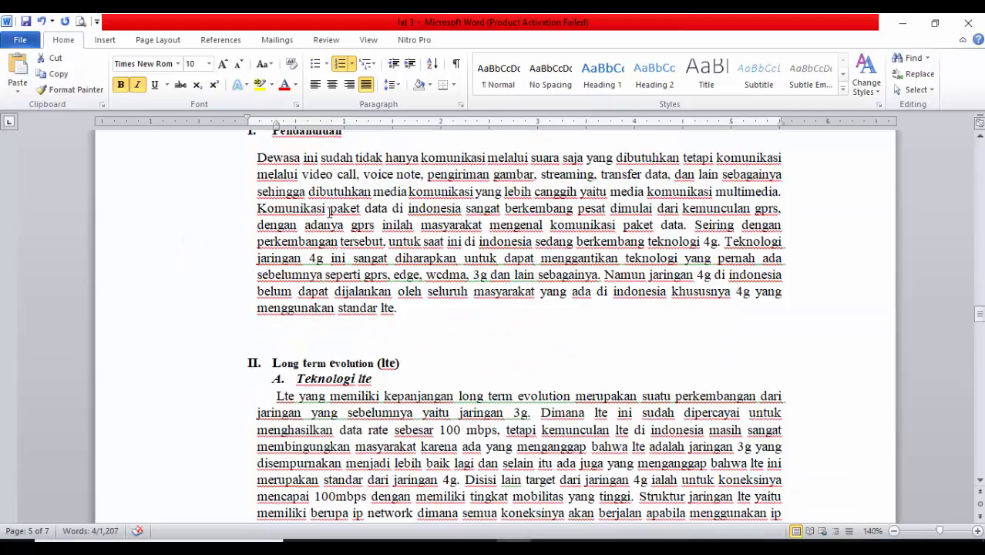
mouse_move(280, 129)
left_mouse_down()
mouse_move(295, 134)
mouse_move(270, 122)
left_mouse_up()
scroll(279, 131, "up", 12)
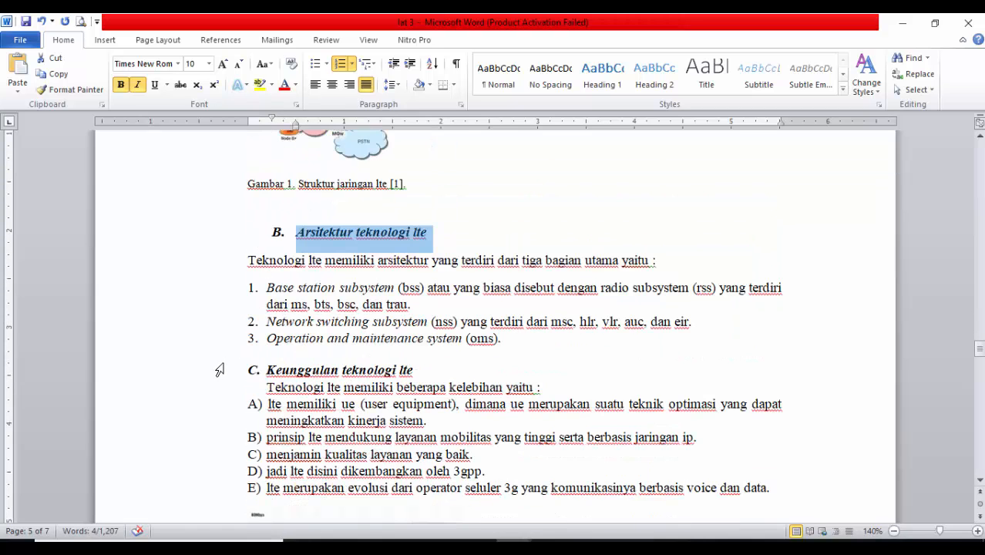
left_click(219, 369)
mouse_move(246, 125)
left_mouse_down()
mouse_move(294, 127)
mouse_move(271, 121)
left_mouse_up()
Align the number of the Implementasi long term evolution di dunia heading with the left margin and its text at about 0.25
scroll(287, 444, "down", 8)
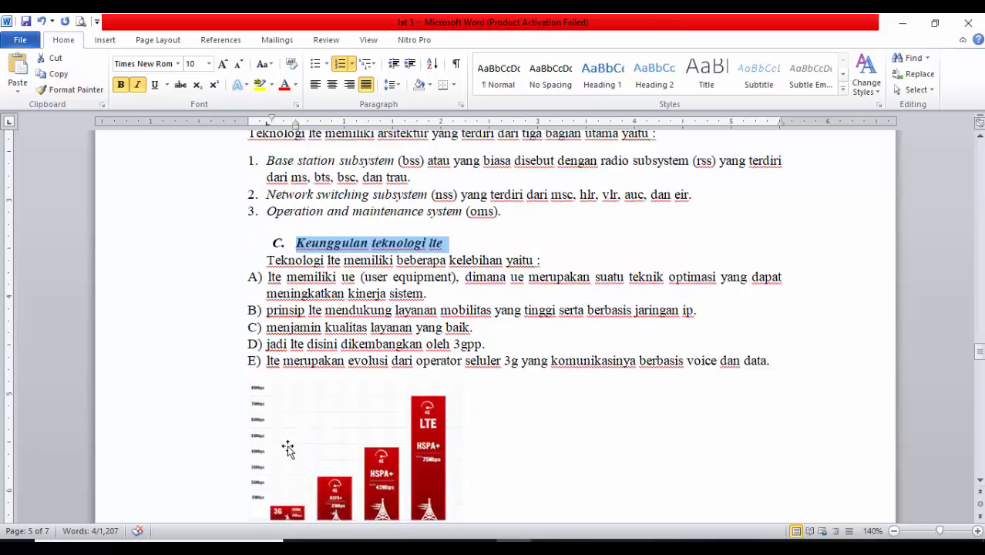
left_click(184, 346)
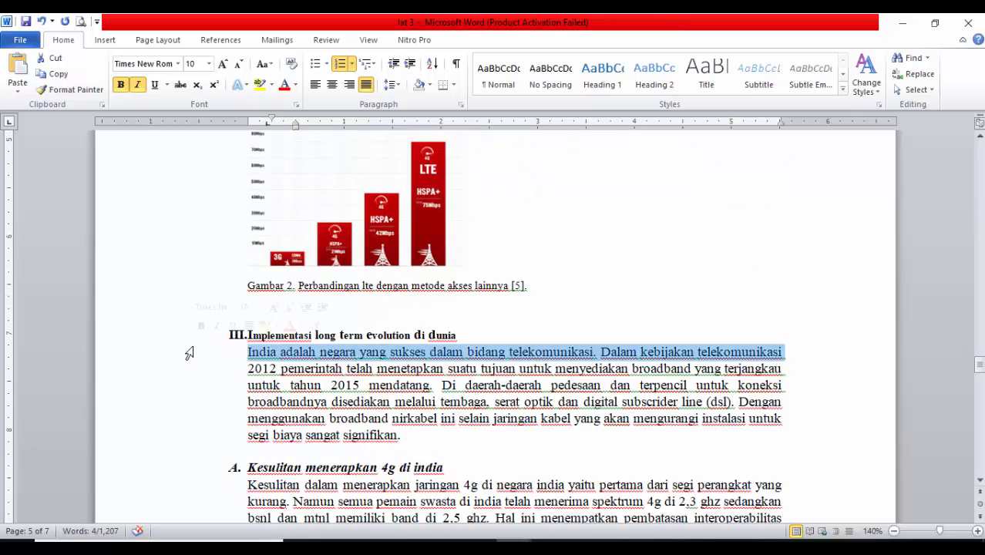
scroll(185, 347, "up", 4)
scroll(187, 301, "down", 5)
left_click(187, 273)
scroll(299, 322, "up", 10)
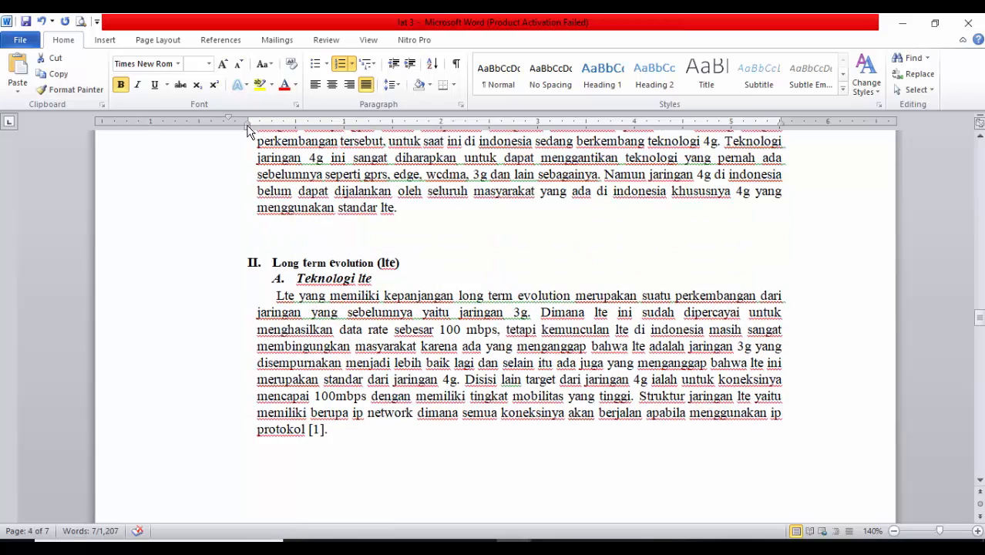
left_click(248, 131)
scroll(287, 354, "down", 7)
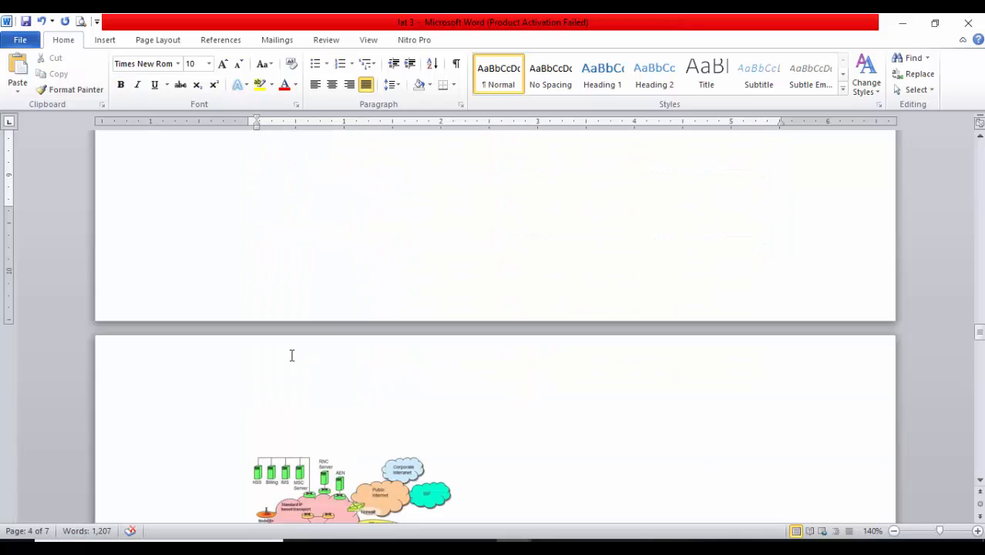
scroll(287, 355, "down", 6)
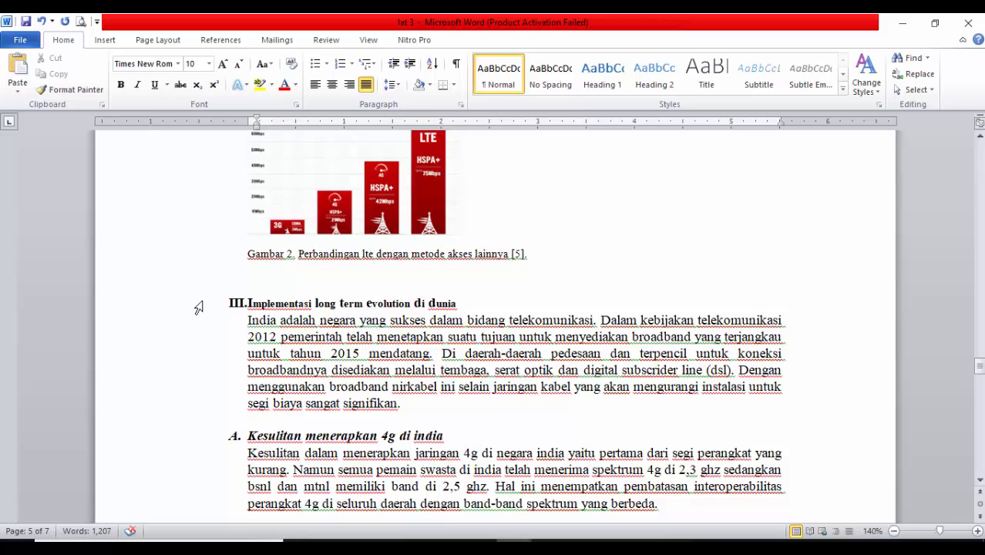
left_click(199, 309)
scroll(274, 295, "up", 11)
scroll(273, 285, "up", 14)
scroll(259, 196, "down", 3)
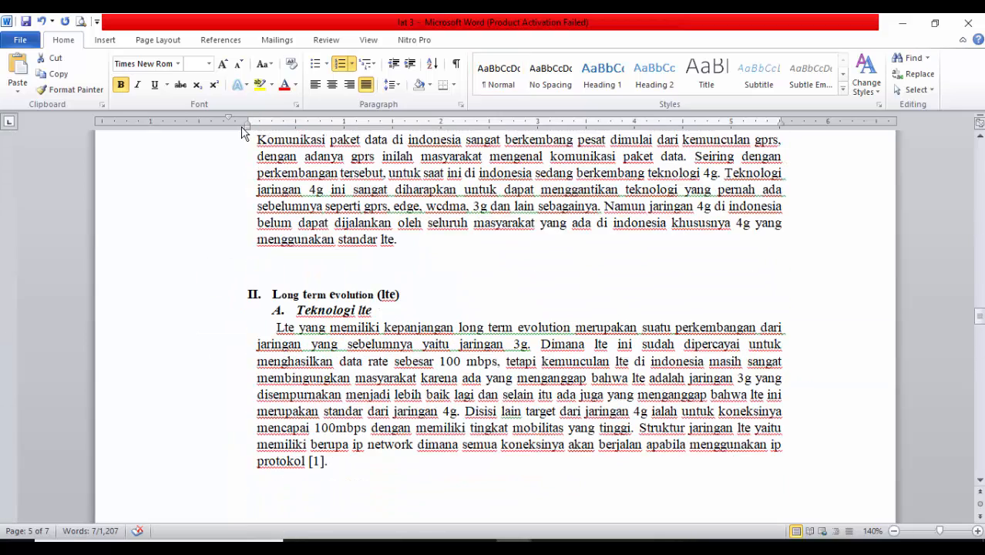
mouse_move(247, 131)
left_mouse_down()
mouse_move(271, 141)
mouse_move(246, 122)
left_mouse_up()
Indent the Kesulitan menerapkan 4g di india subheading to about 0.25 on the ruler, with its text at 0.5
scroll(349, 309, "down", 6)
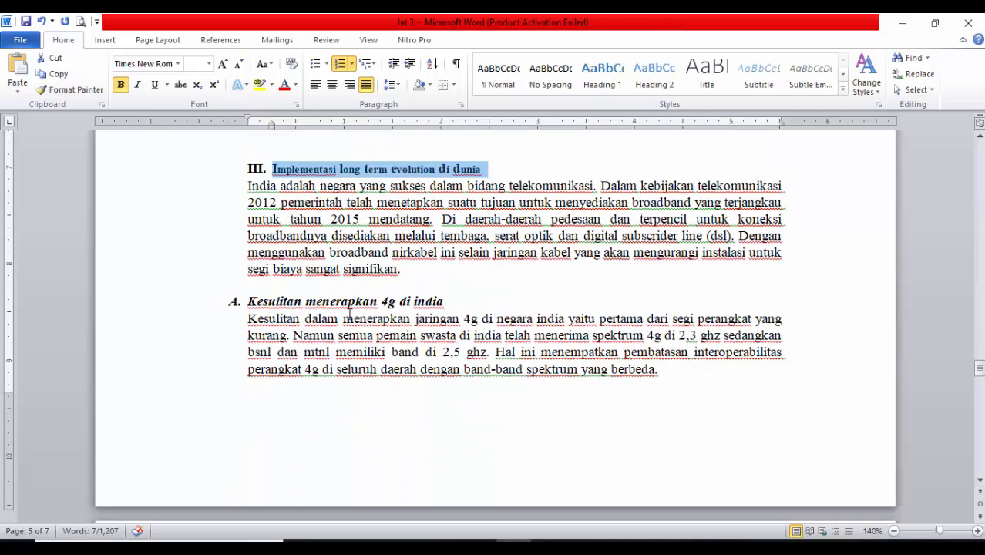
scroll(321, 322, "down", 1)
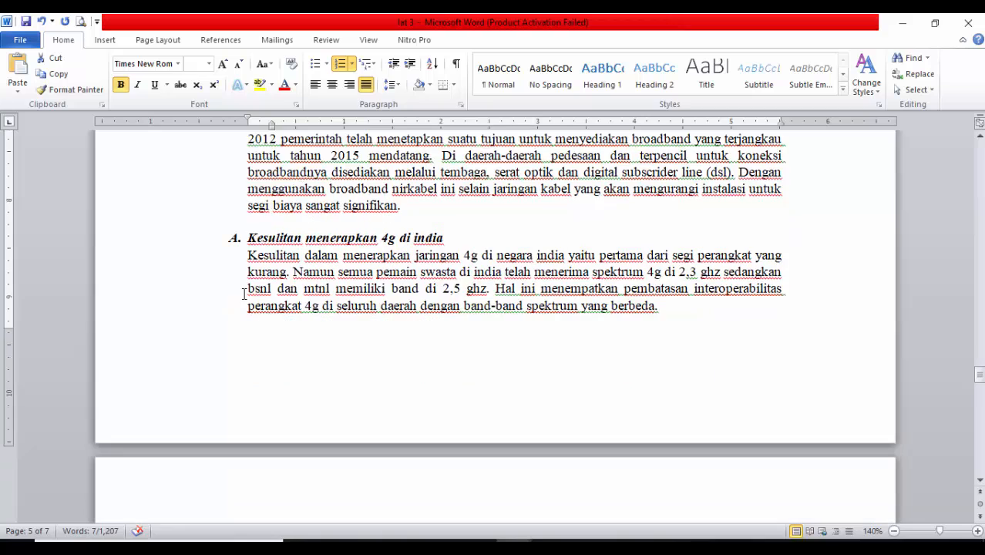
scroll(248, 290, "up", 1)
left_click(202, 302)
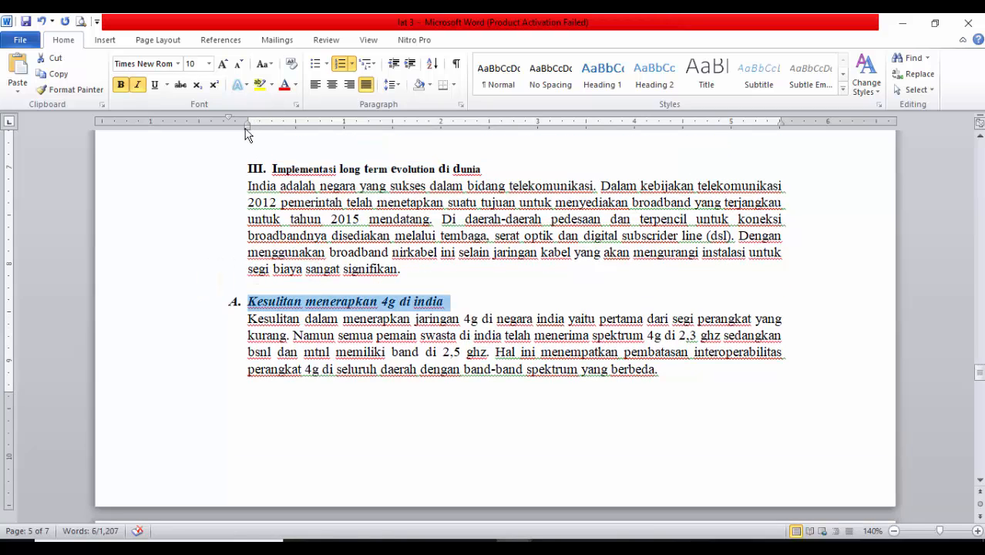
mouse_move(247, 128)
left_mouse_down()
mouse_move(299, 136)
mouse_move(271, 123)
left_mouse_up()
Indent the Di india hanya layanan data 4g and Spektrum frekuensi lte di india subheadings to about 0.25, with their text at 0.5
scroll(293, 325, "down", 1)
scroll(293, 324, "down", 1)
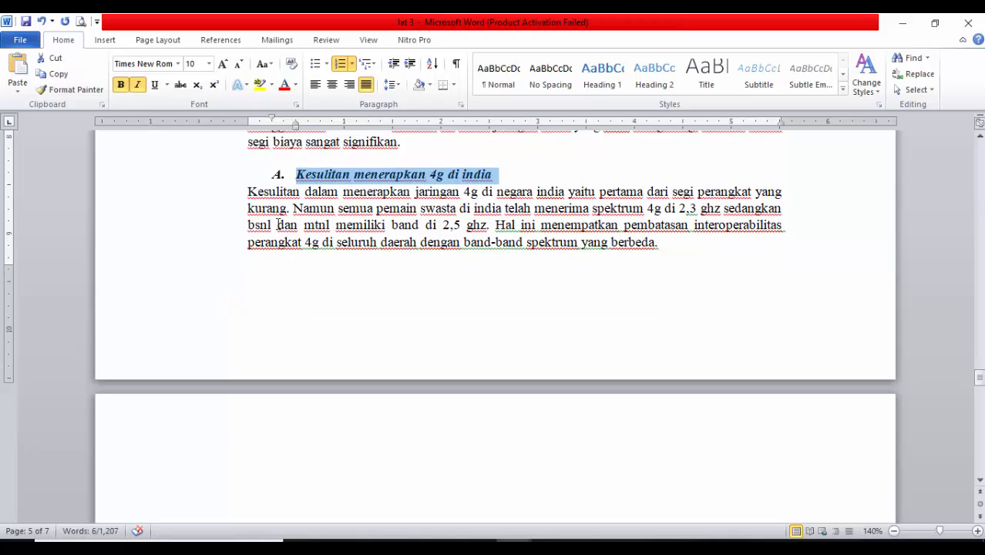
left_click(243, 192)
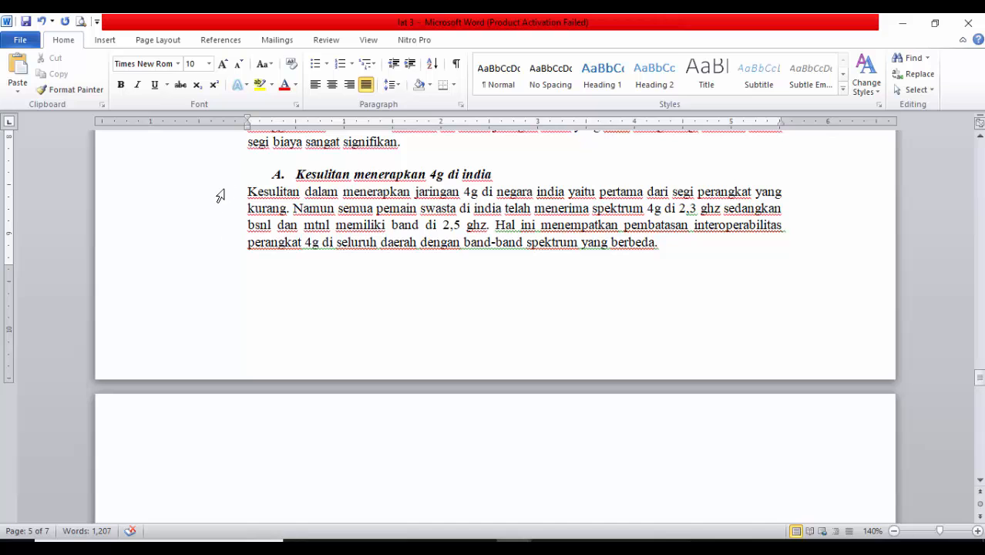
scroll(304, 204, "down", 4)
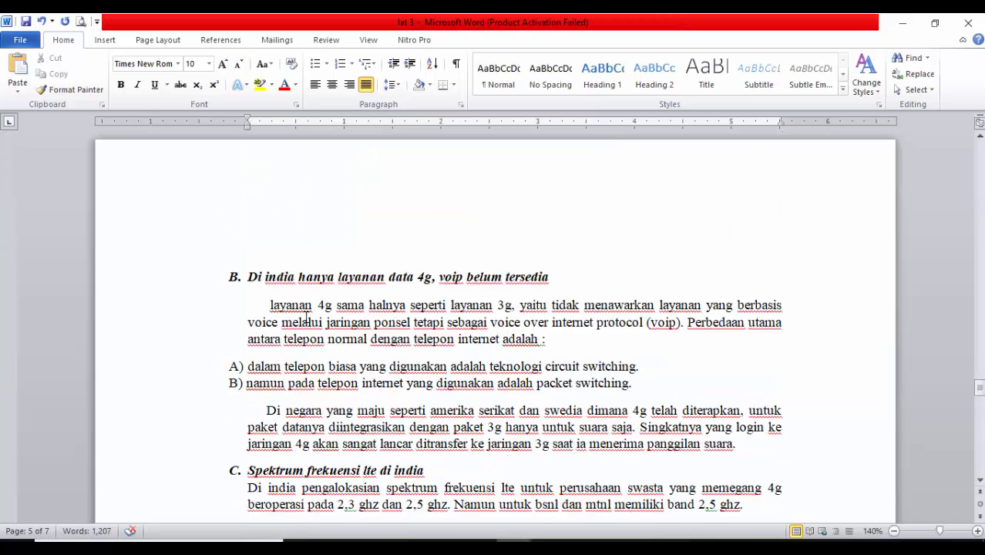
left_click(198, 217)
mouse_move(248, 123)
left_mouse_down()
mouse_move(295, 123)
mouse_move(272, 120)
left_mouse_up()
scroll(258, 307, "down", 1)
left_click(212, 345)
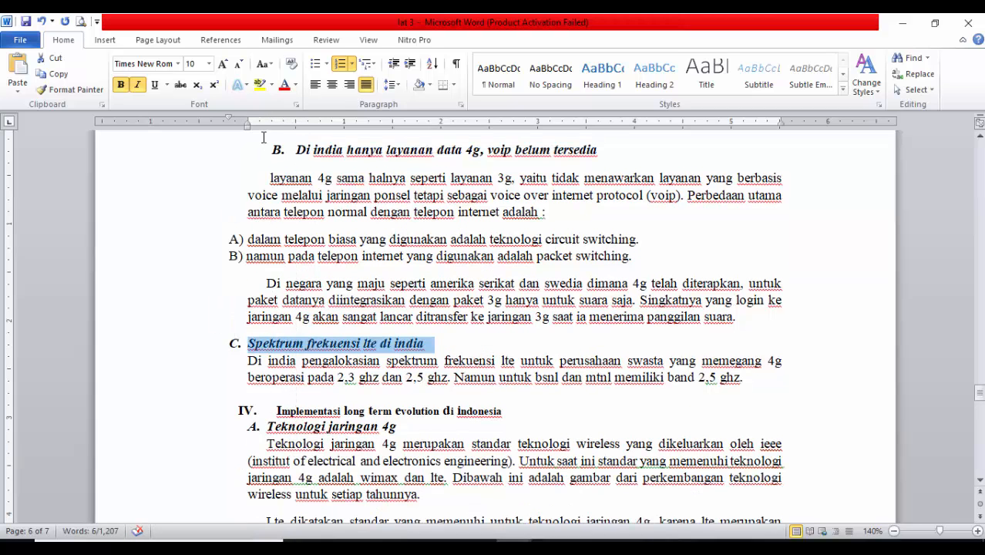
mouse_move(247, 122)
left_mouse_down()
mouse_move(295, 121)
mouse_move(272, 122)
left_mouse_up()
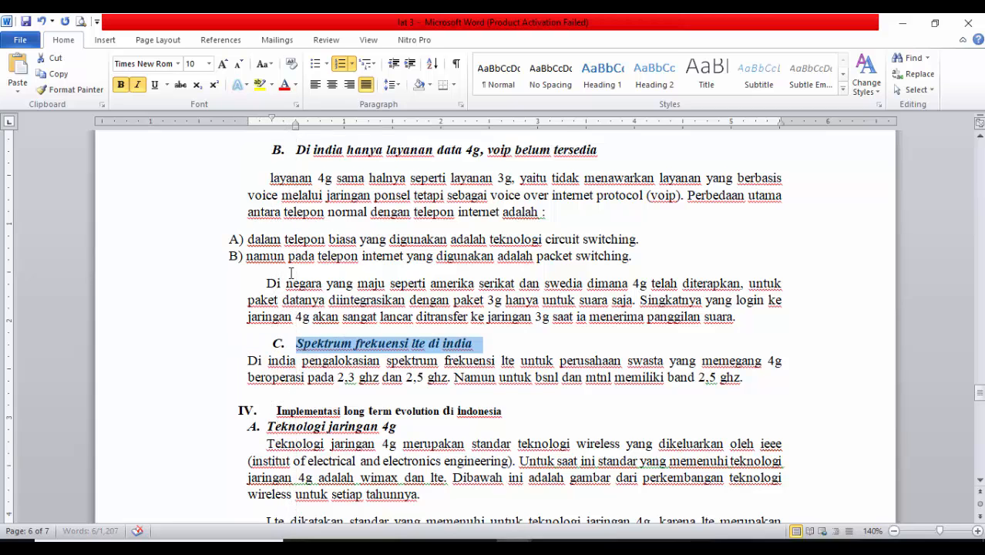
Align the number of the Implementasi long term evolution di indonesia heading with the left margin and its text at about 0.25
scroll(247, 339, "down", 3)
left_click(212, 288)
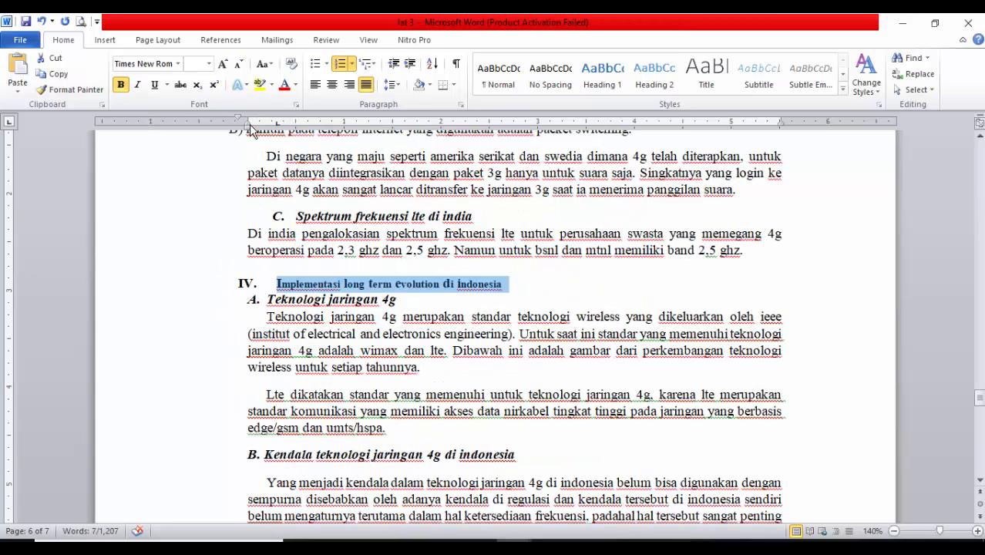
left_click_drag(283, 123, 247, 122)
Compare the numbering of the Kesimpulan heading with that of the Implementasi long term evolution di indonesia heading and its Teknologi jaringan 4g subheading
scroll(243, 154, "down", 3)
left_click(208, 177)
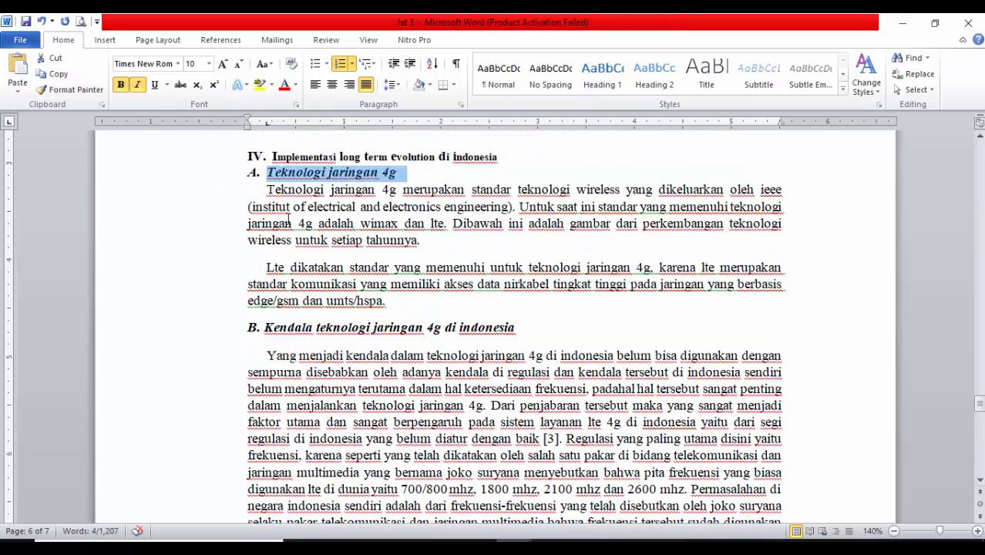
scroll(200, 336, "down", 6)
left_click(185, 272)
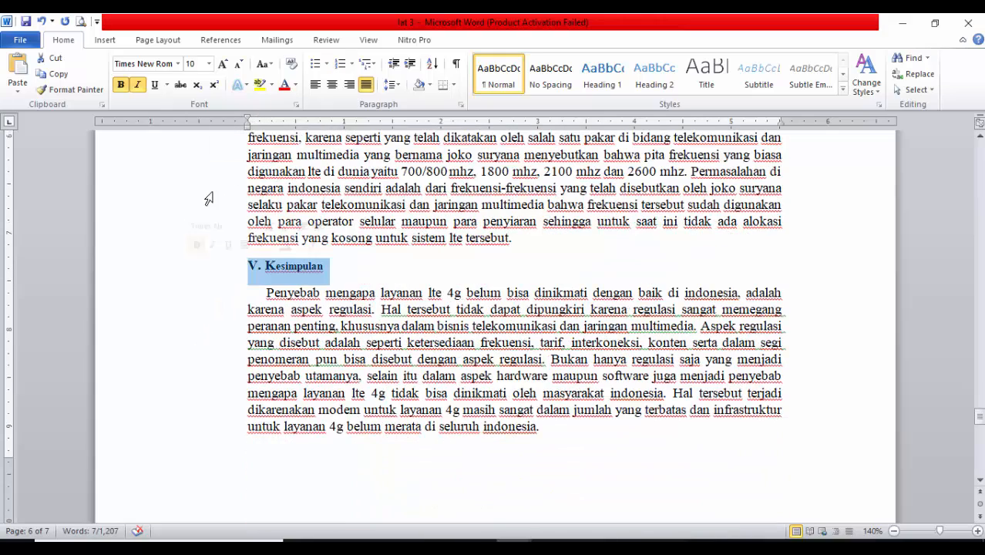
left_click(271, 272)
scroll(254, 324, "up", 6)
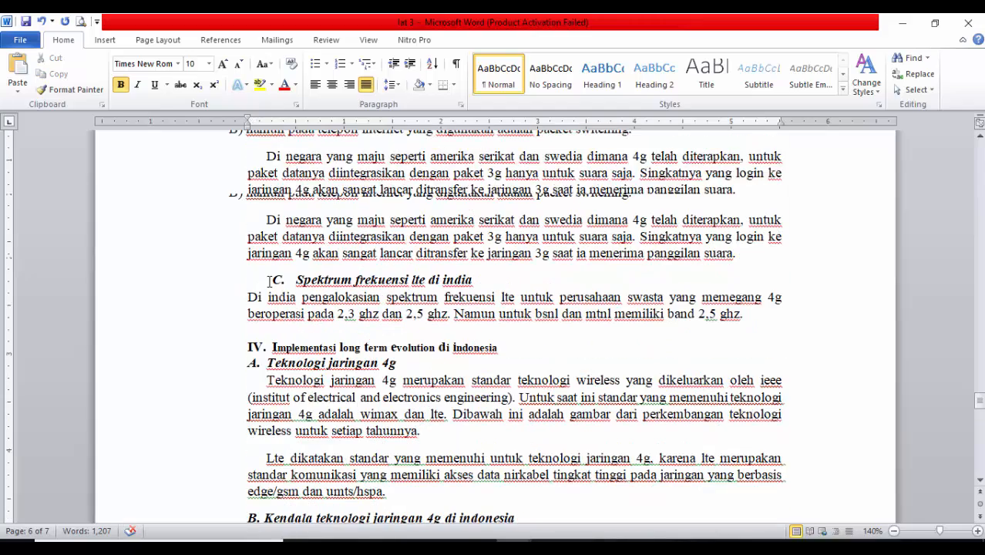
left_click(251, 348)
scroll(251, 348, "down", 5)
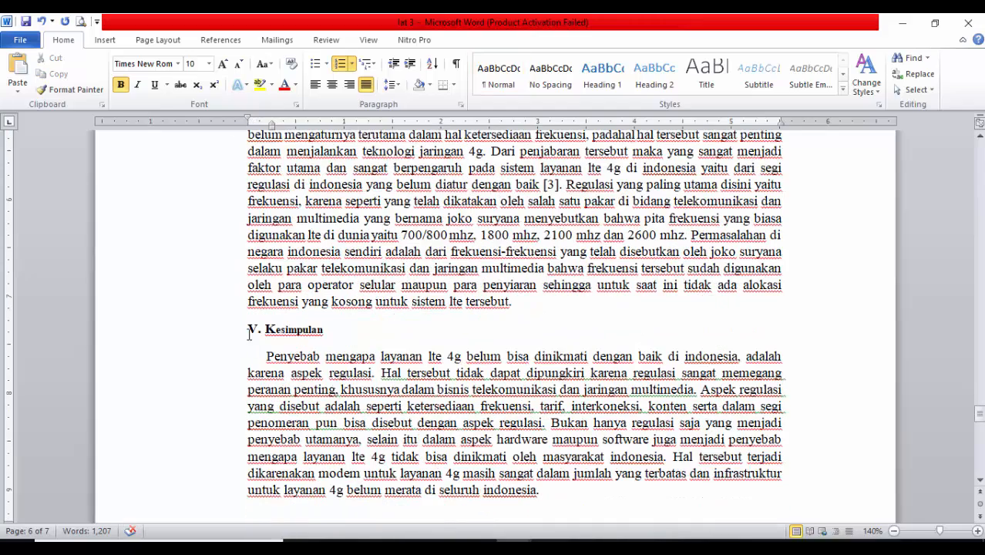
Replace the manually typed number of the Kesimpulan heading with automatic Roman numeral numbering (I., II., III.)
left_click(251, 329)
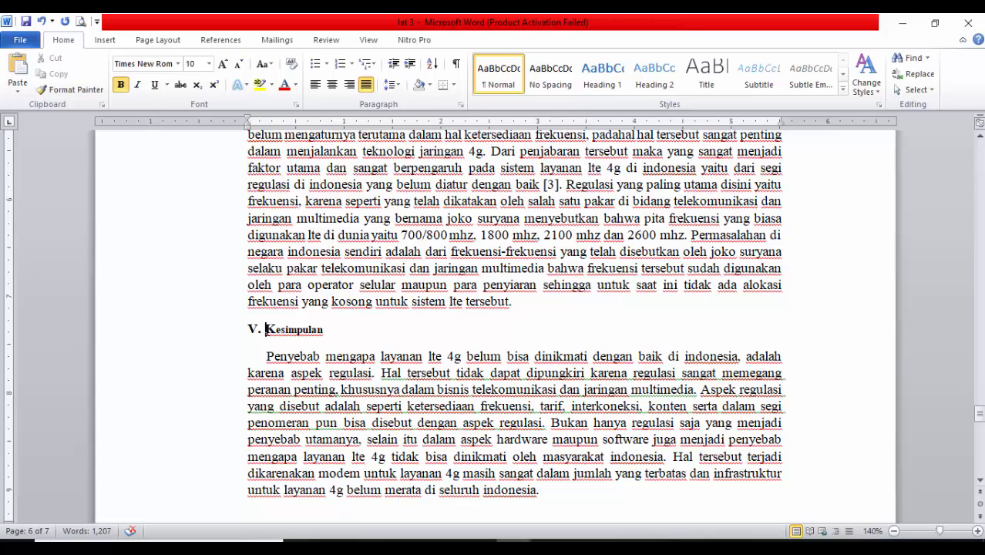
key("BackSpace")
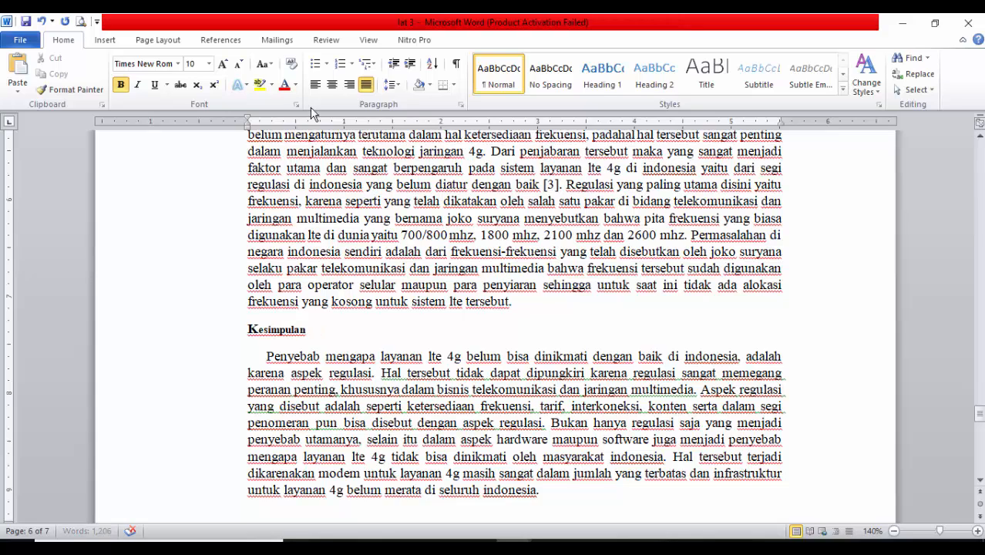
left_click(351, 63)
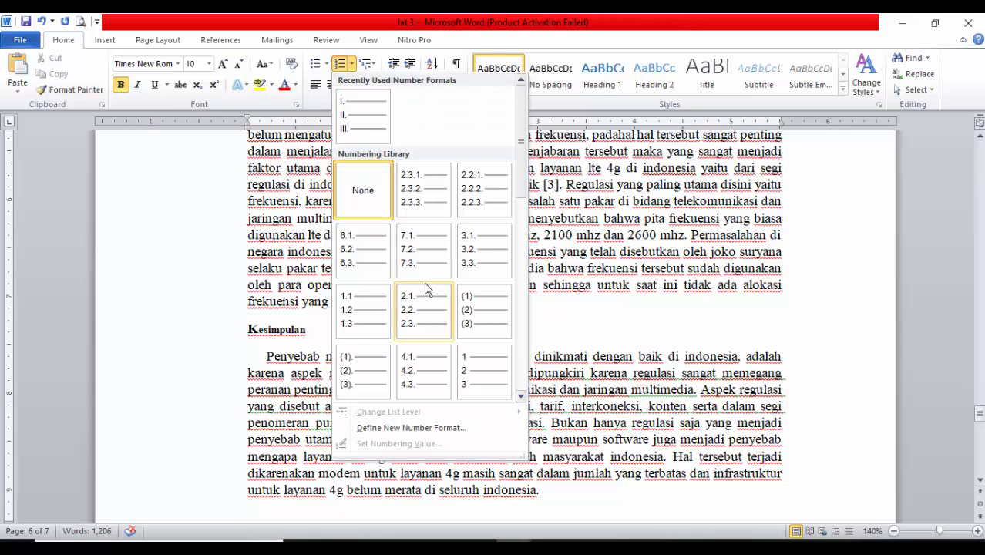
scroll(416, 286, "down", 3)
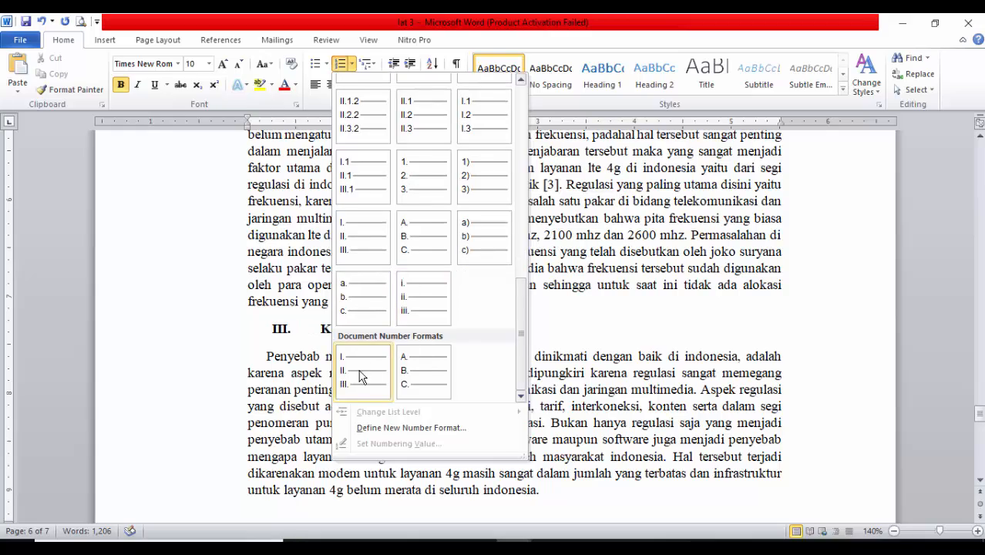
left_click(362, 375)
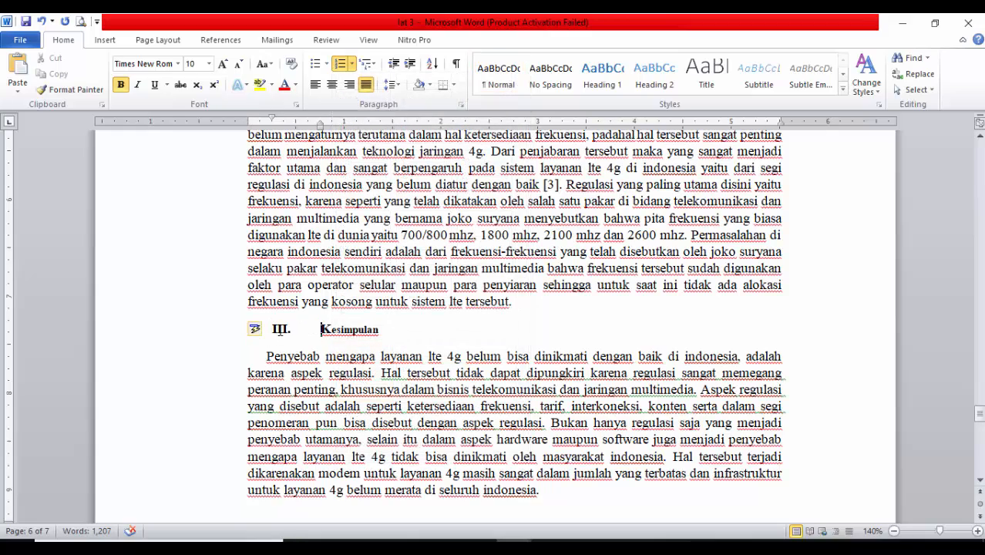
Restart the Kesimpulan heading's Roman numeral numbering as a new list with its value set to V
scroll(255, 329, "up", 6)
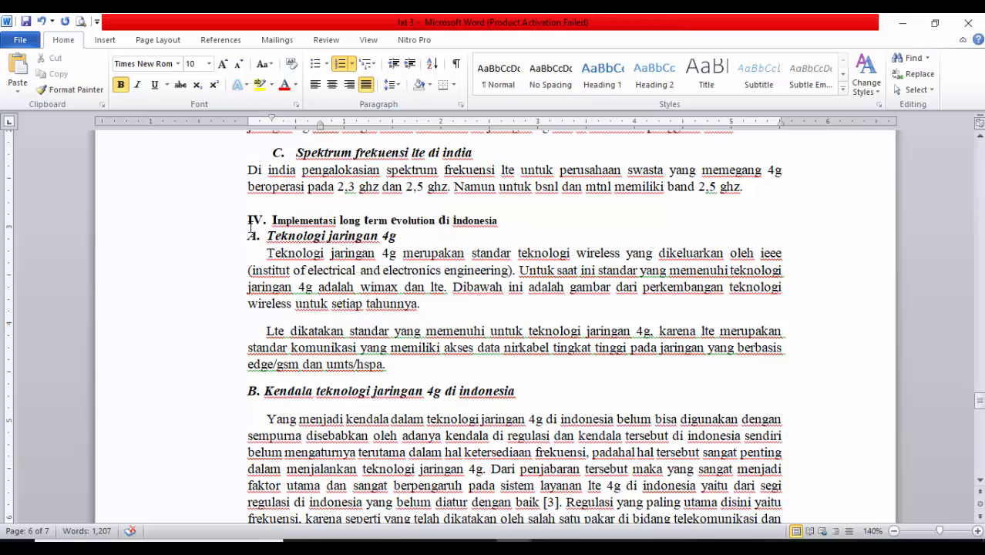
scroll(320, 276, "down", 6)
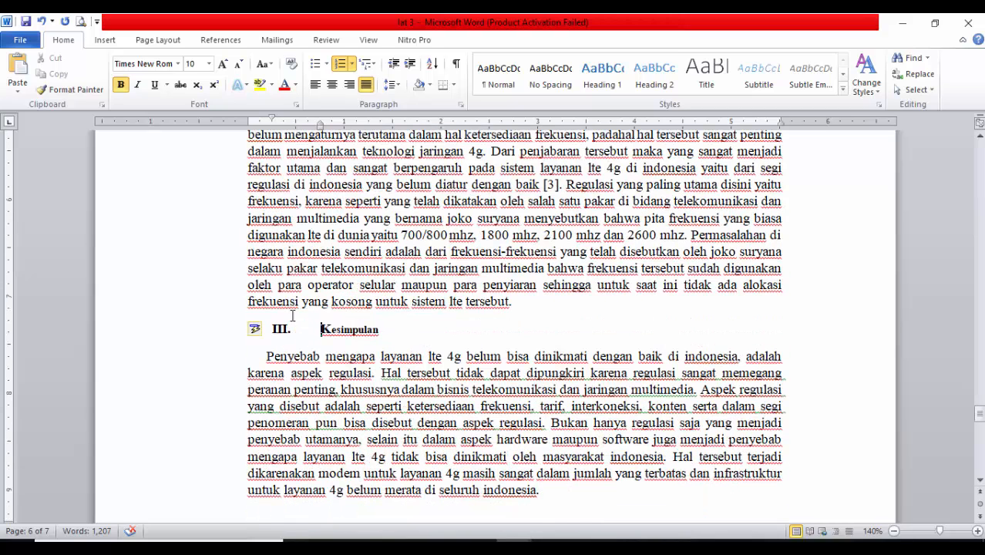
left_click(254, 332)
left_click(259, 348)
left_click(276, 328)
right_click(276, 329)
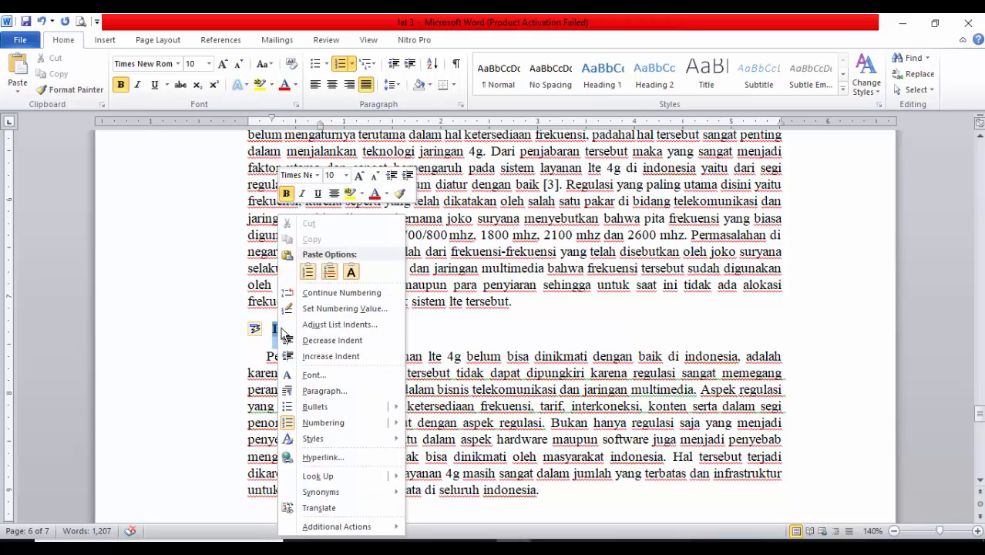
left_click(322, 309)
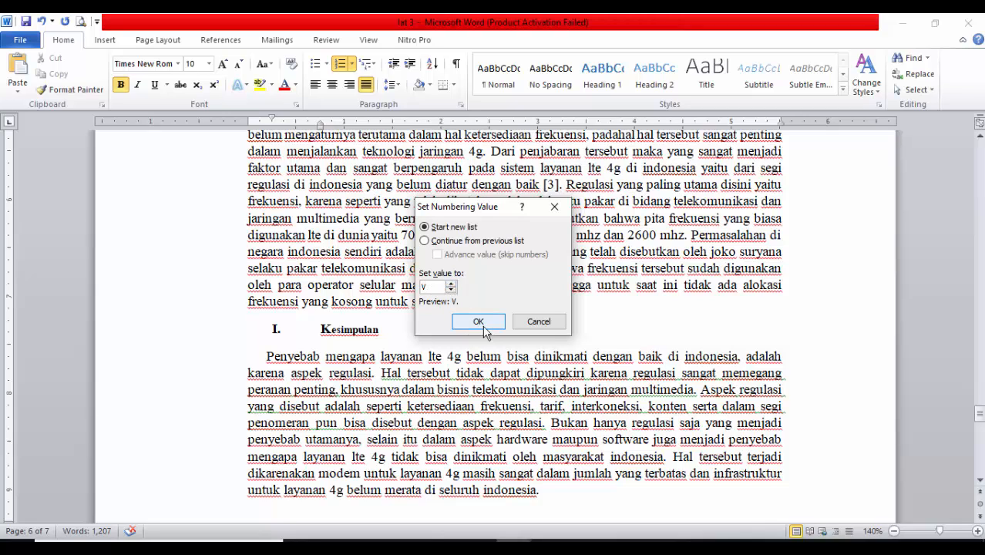
left_click(478, 322)
Align the number of the Kesimpulan heading with the left margin and its text at about 0.25
scroll(290, 320, "up", 5)
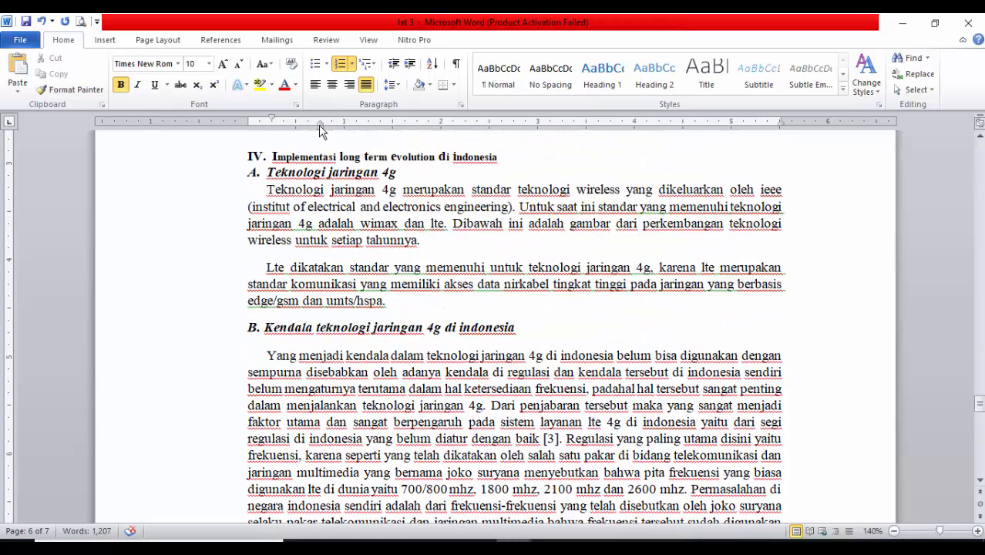
mouse_move(321, 131)
left_mouse_down()
mouse_move(222, 117)
mouse_move(248, 116)
left_mouse_up()
scroll(347, 344, "down", 1)
left_click(202, 428)
scroll(202, 429, "down", 4)
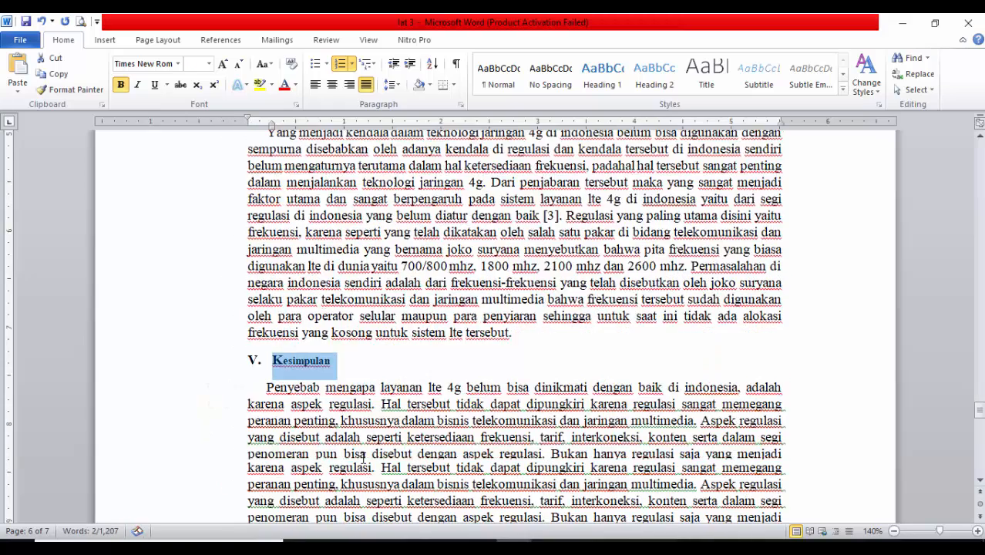
Review the alignment and numbering of the Pendahuluan and Long term evolution (lte) headings and the Teknologi lte subheading
scroll(378, 355, "down", 6)
scroll(383, 314, "up", 12)
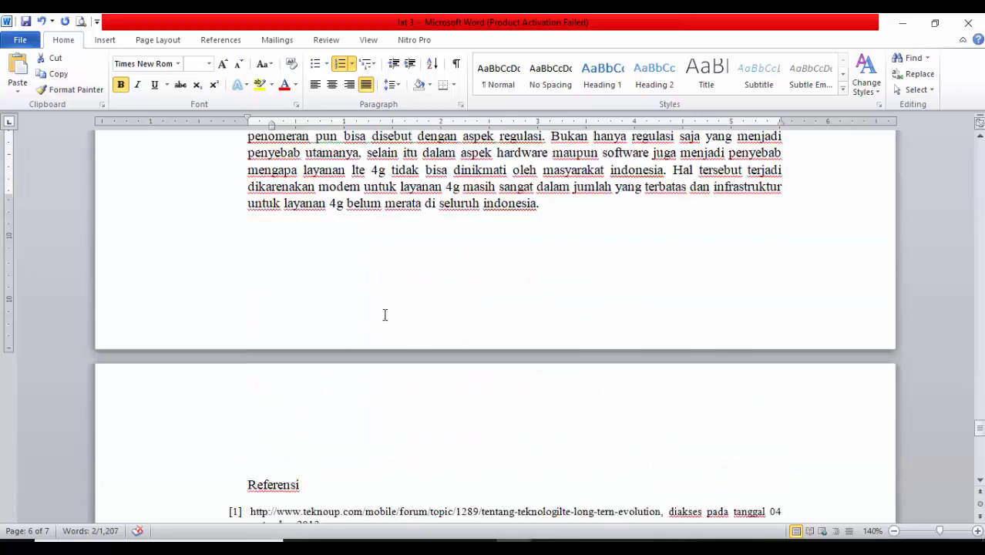
scroll(453, 319, "up", 20)
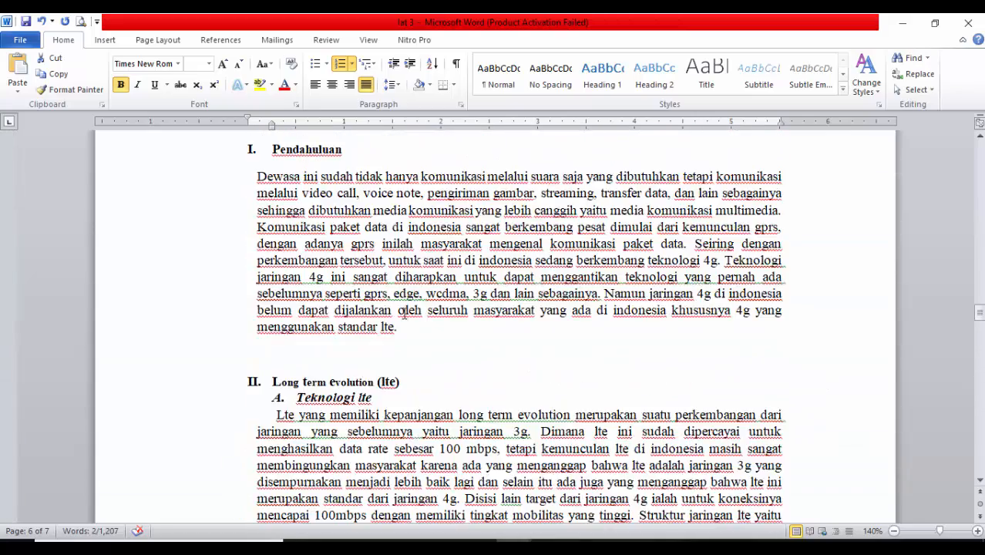
scroll(328, 332, "down", 5)
left_click(198, 154)
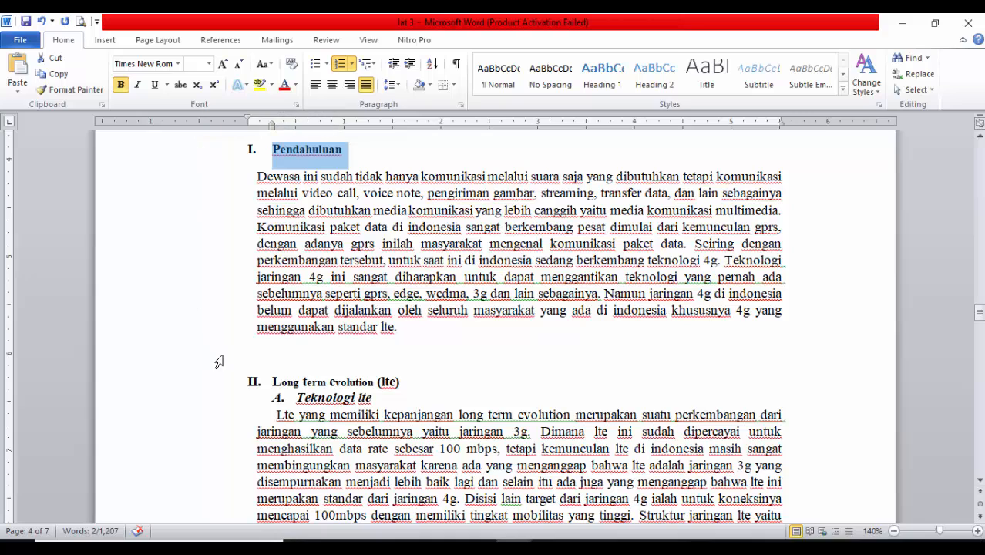
left_click(210, 387)
left_click(205, 410)
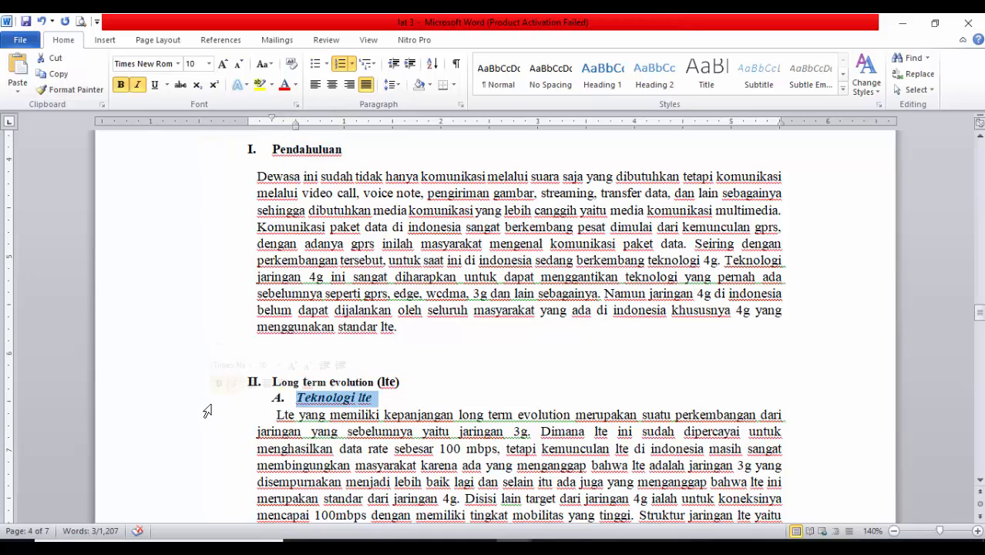
scroll(217, 298, "up", 6)
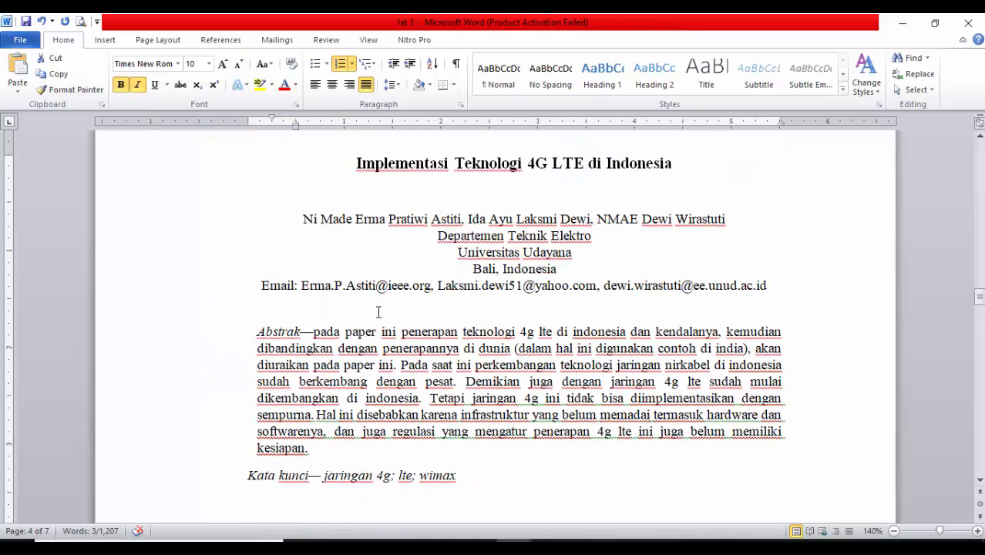
scroll(379, 312, "up", 10)
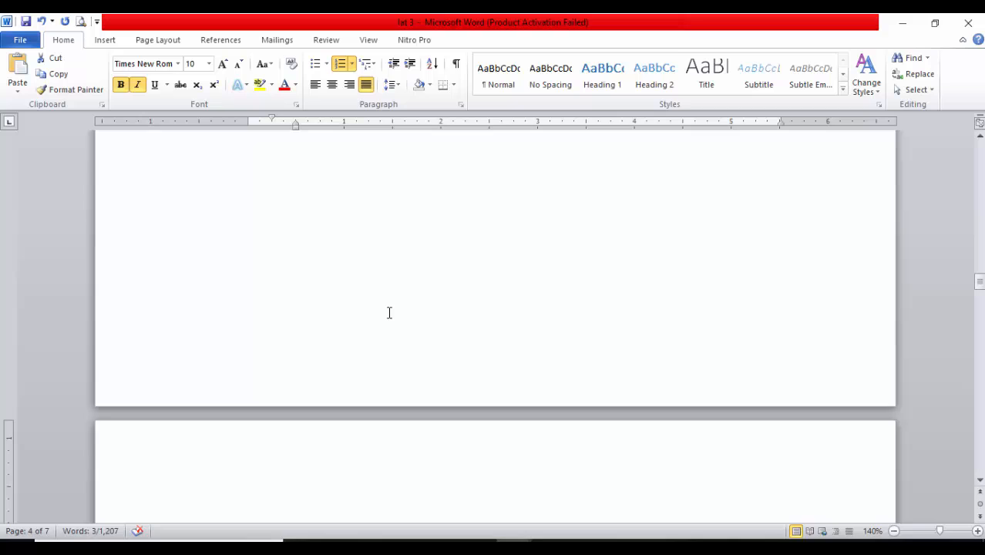
Examine the blank page before the article and the Pendahuluan and Long term evolution (lte) headings that follow it
left_click(457, 266)
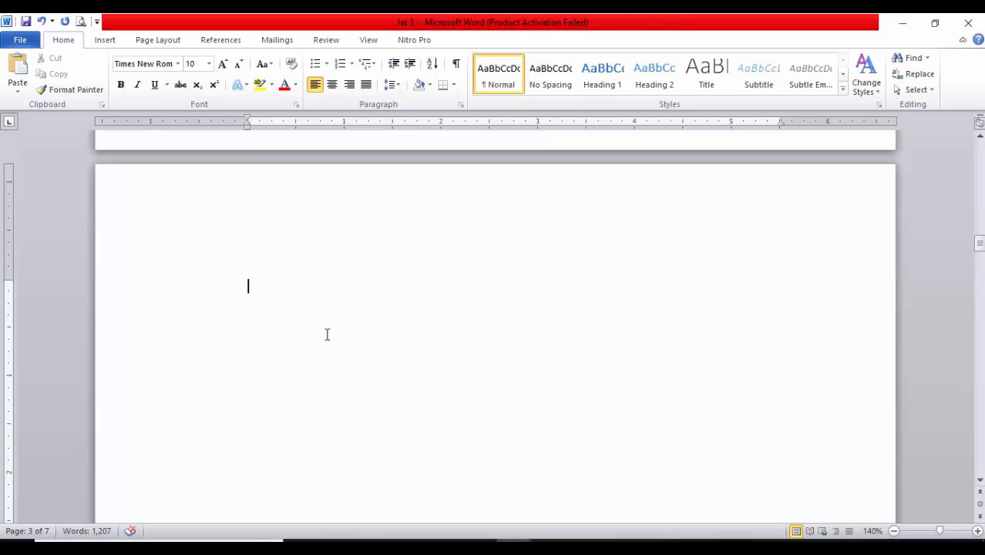
scroll(327, 334, "down", 5)
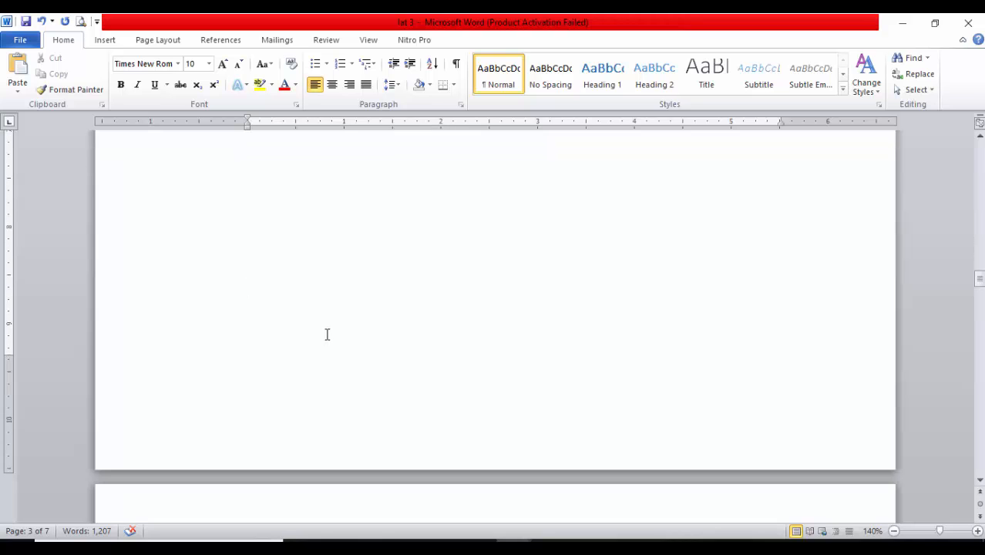
scroll(310, 369, "down", 10)
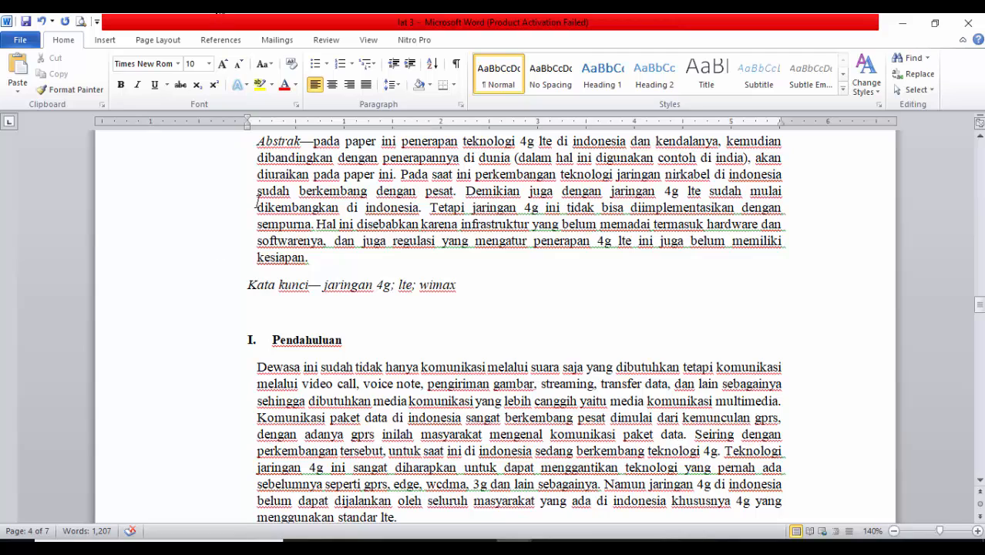
left_click(172, 346)
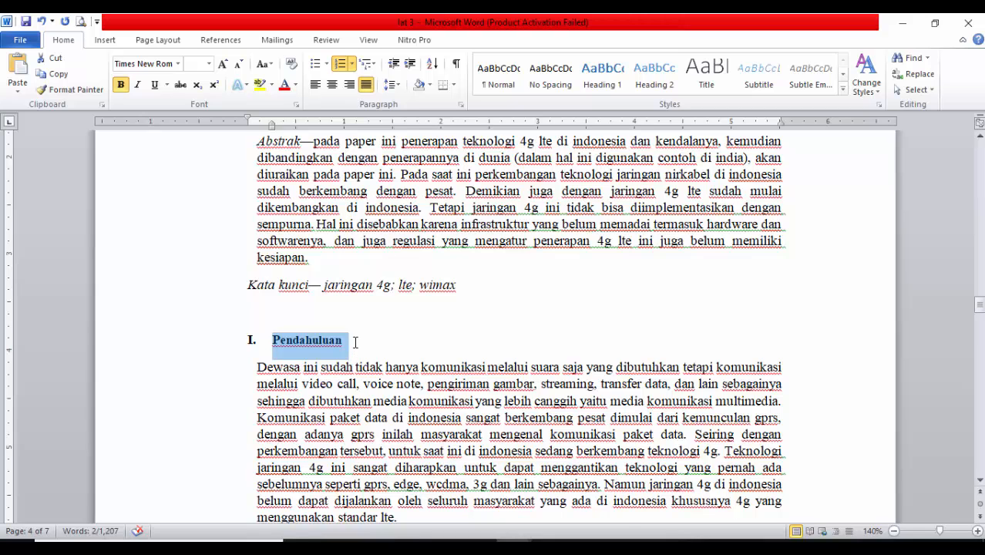
scroll(354, 343, "down", 6)
left_click(196, 254)
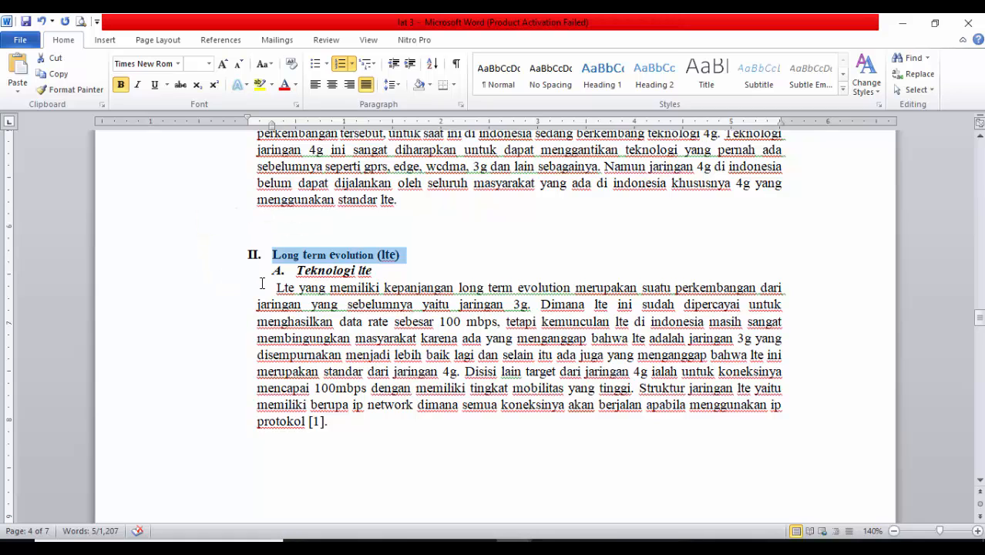
scroll(322, 368, "down", 10)
scroll(321, 372, "up", 12)
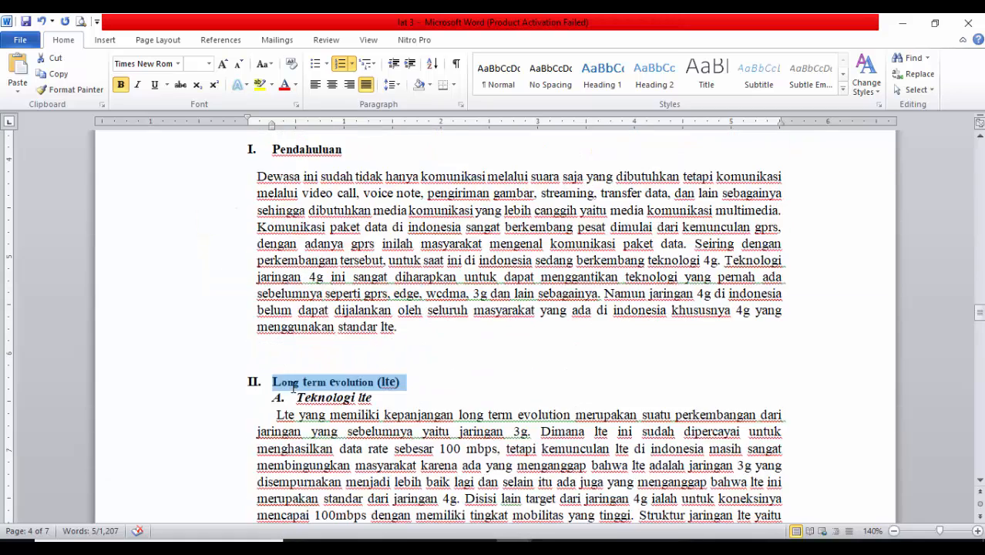
scroll(294, 386, "up", 5)
scroll(321, 380, "down", 2)
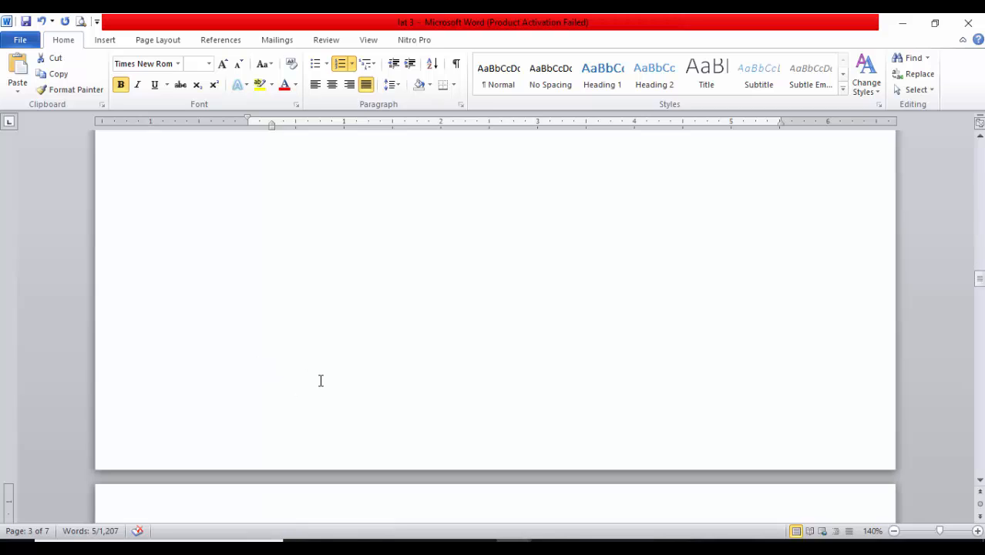
scroll(322, 381, "down", 2)
scroll(314, 368, "down", 5)
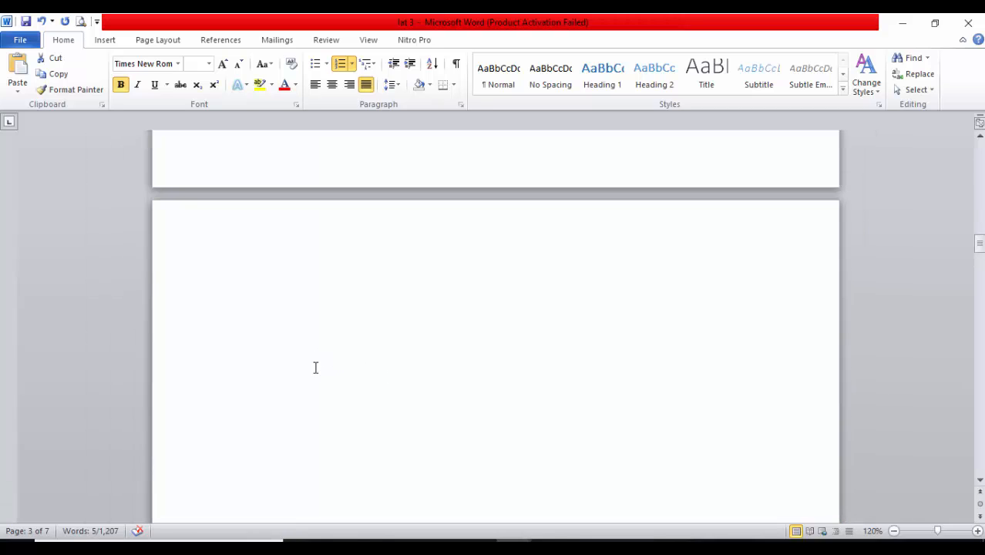
Review the page sequence from the cover through the blank pages to the article's title and abstract
left_click(523, 301)
scroll(523, 300, "up", 15)
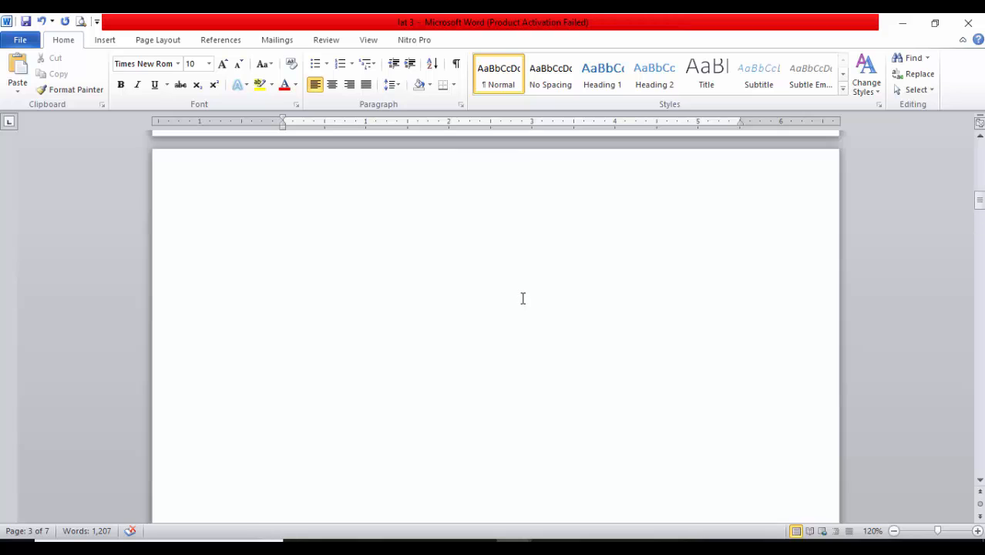
scroll(259, 209, "up", 5)
scroll(424, 264, "down", 12)
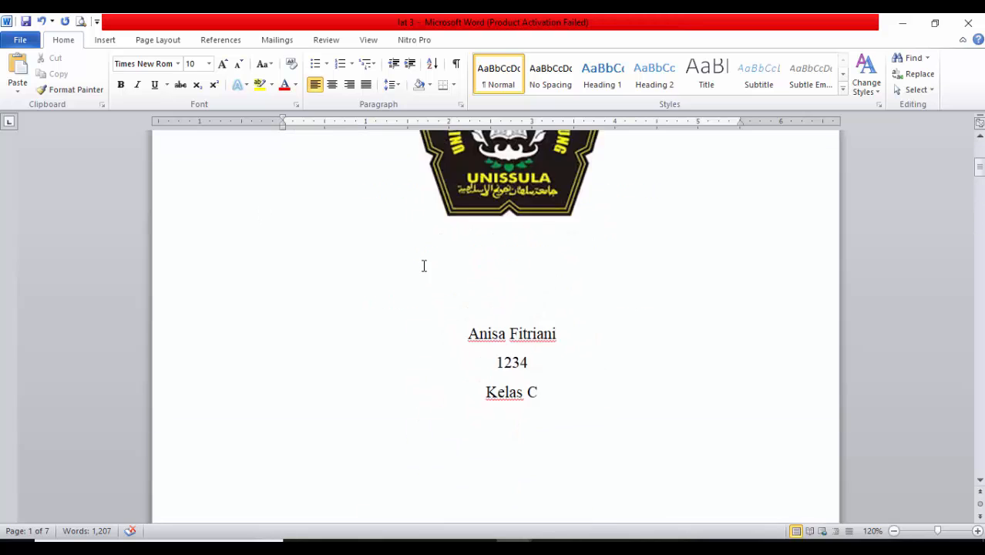
scroll(463, 385, "down", 15)
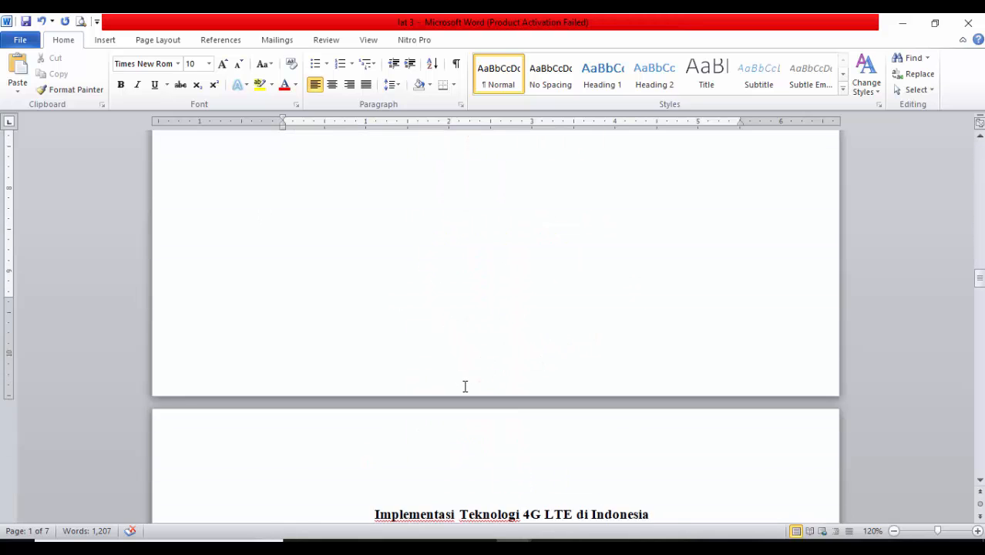
scroll(711, 352, "up", 7)
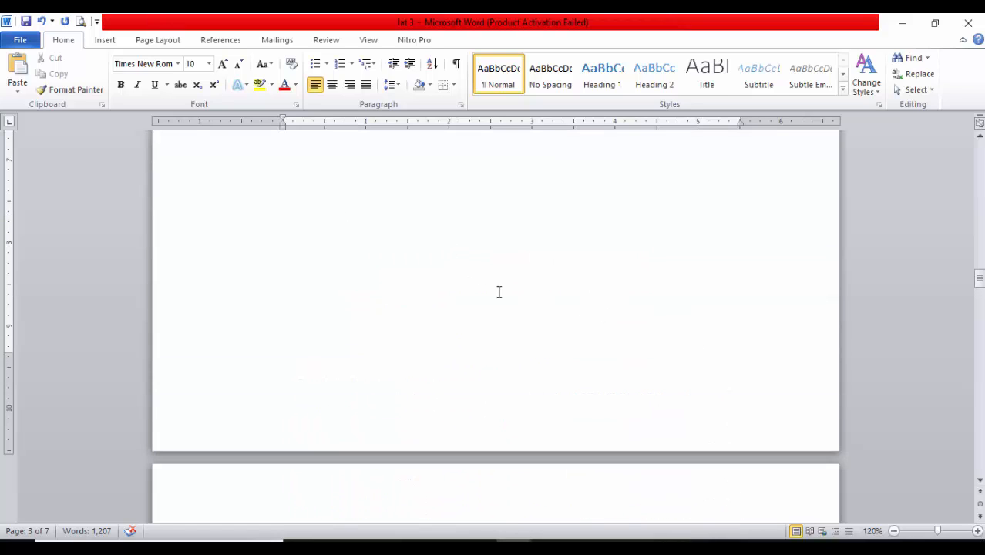
scroll(622, 339, "up", 10)
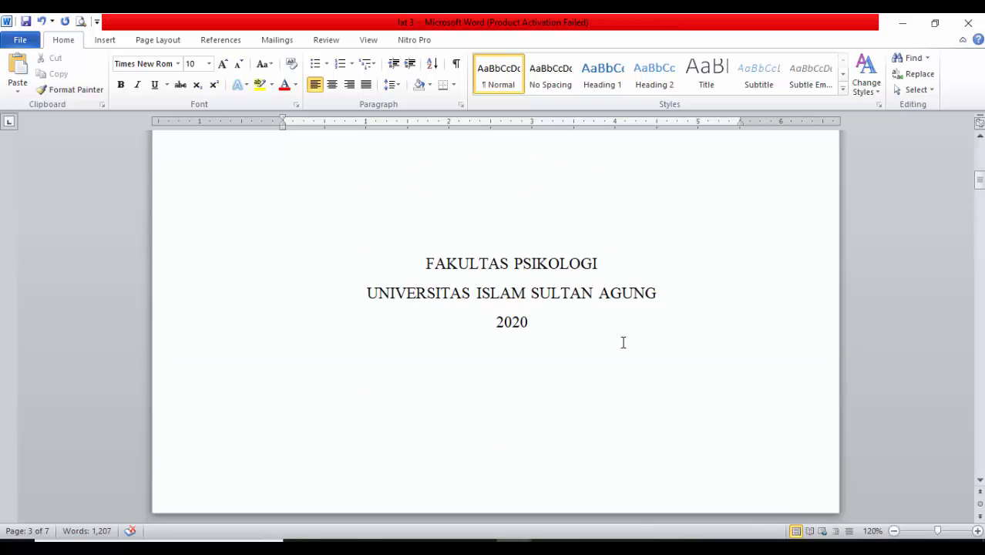
scroll(623, 342, "up", 12)
scroll(578, 332, "down", 12)
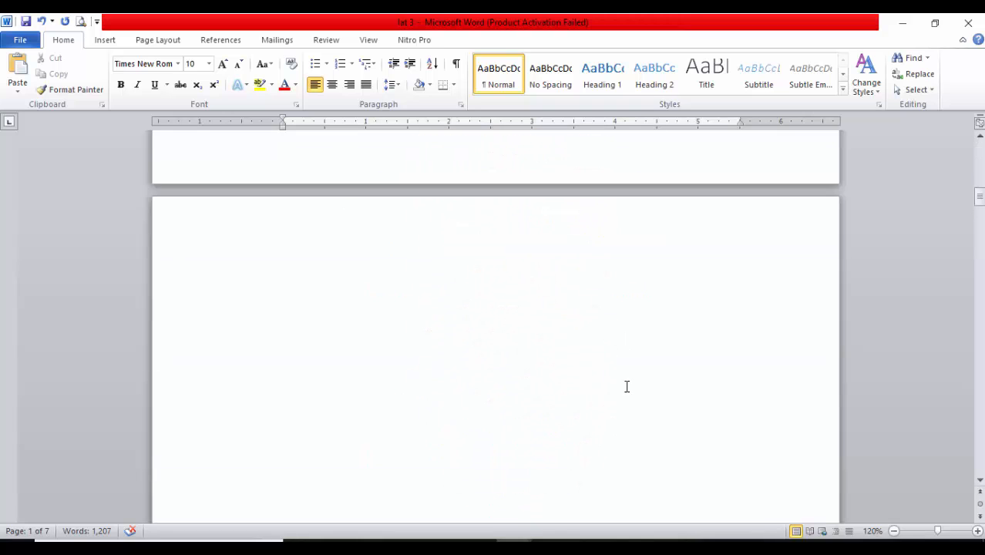
scroll(626, 386, "down", 20)
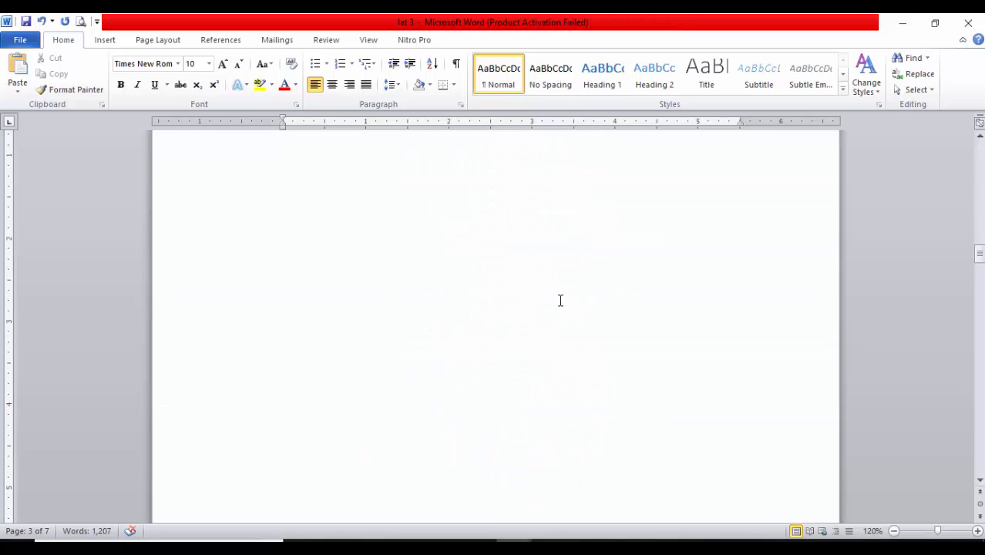
scroll(547, 308, "down", 8)
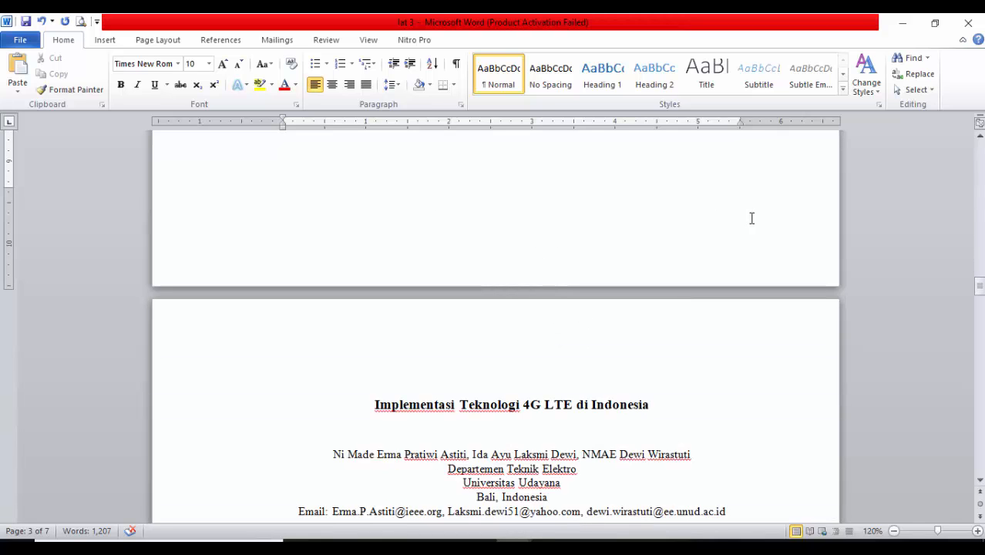
scroll(488, 392, "down", 5)
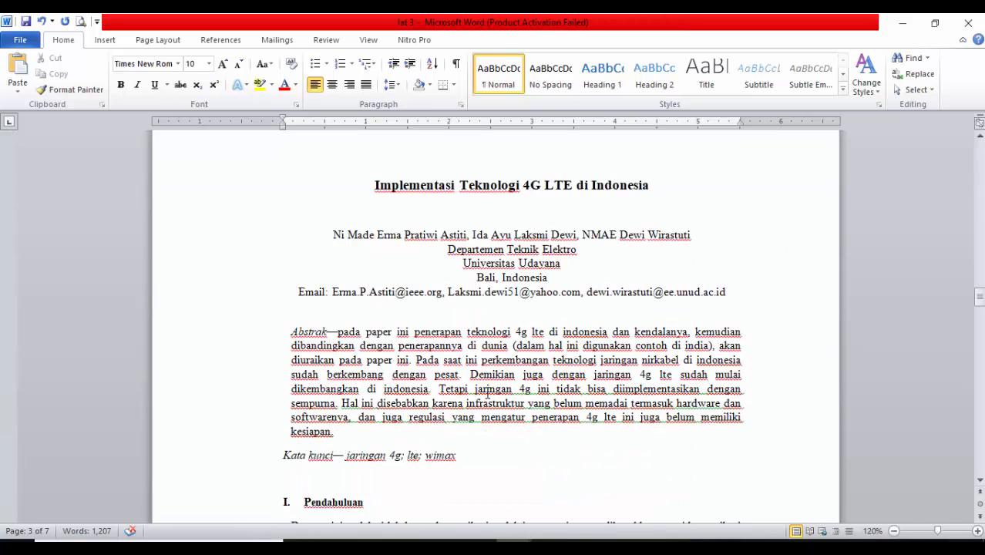
scroll(398, 231, "up", 1)
left_click_drag(342, 190, 539, 520)
left_click(518, 415)
Insert a Next Page section break on the last blank page before the article's title
scroll(541, 414, "up", 3)
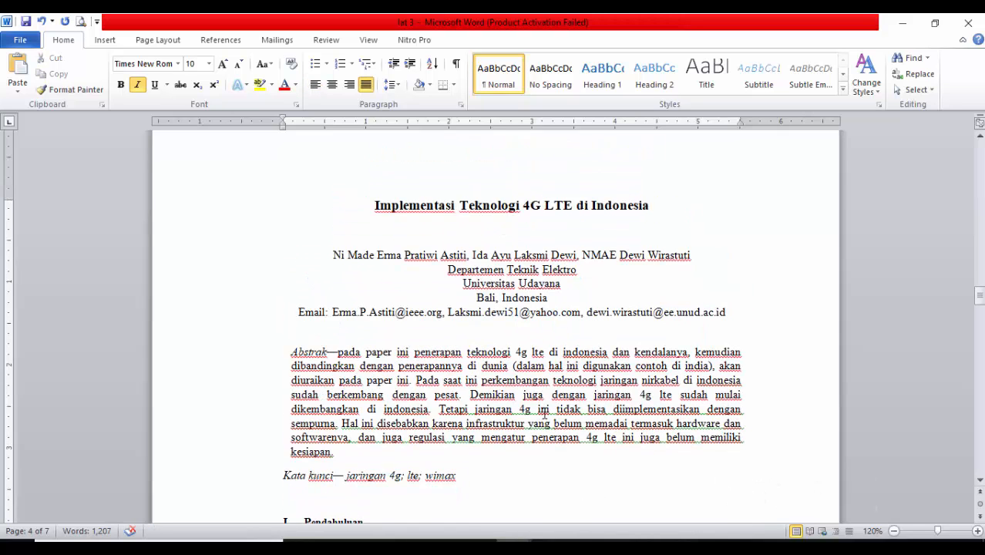
scroll(488, 314, "up", 7)
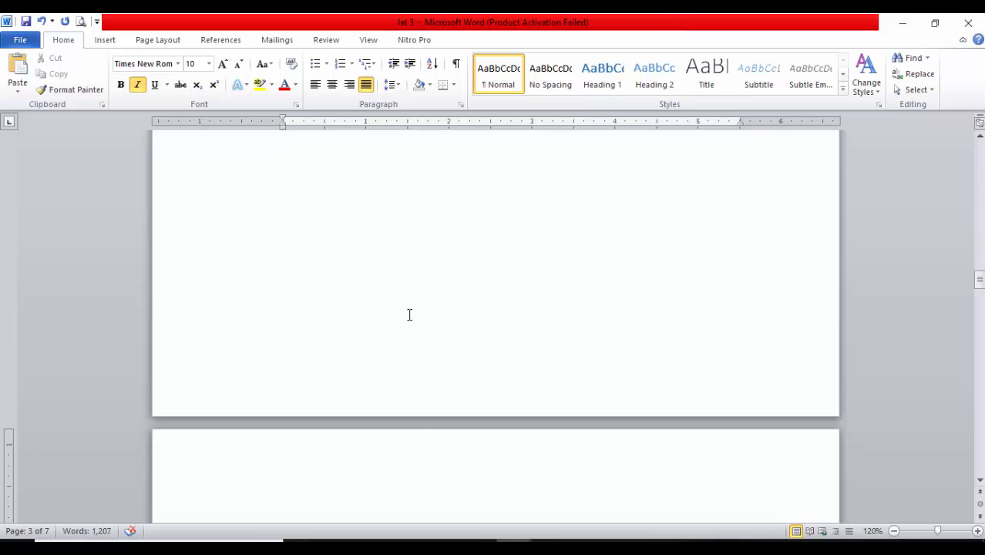
scroll(409, 315, "down", 3)
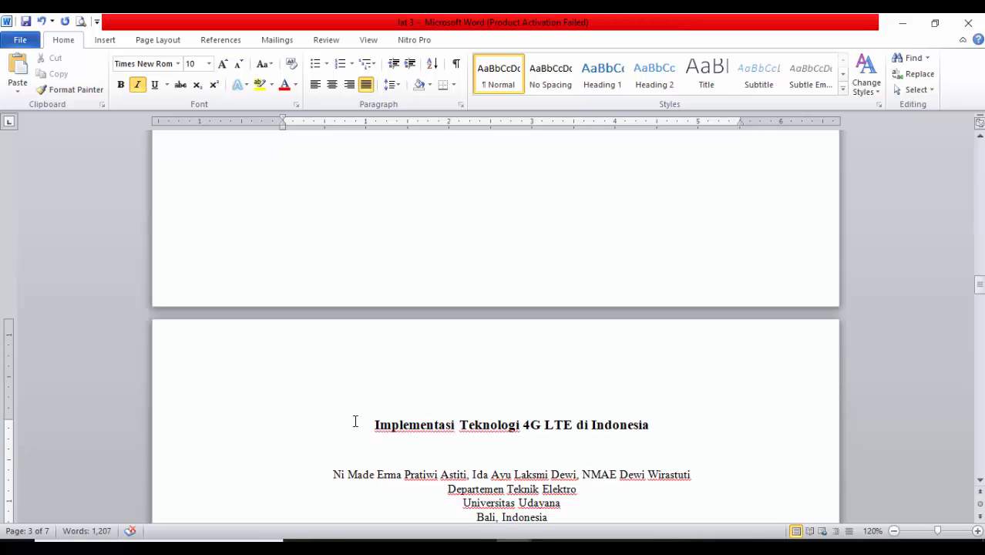
scroll(524, 406, "down", 2)
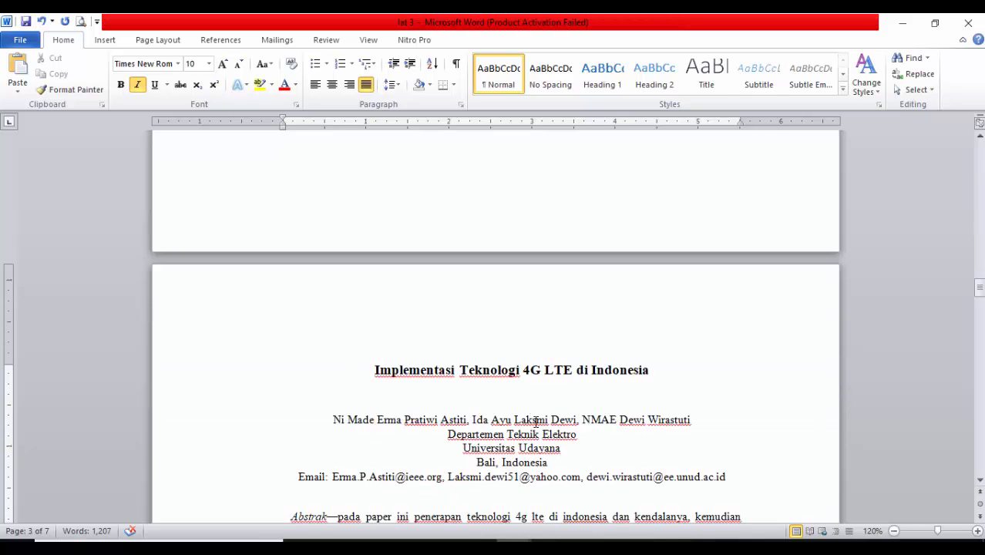
scroll(524, 400, "up", 3)
left_click(468, 266)
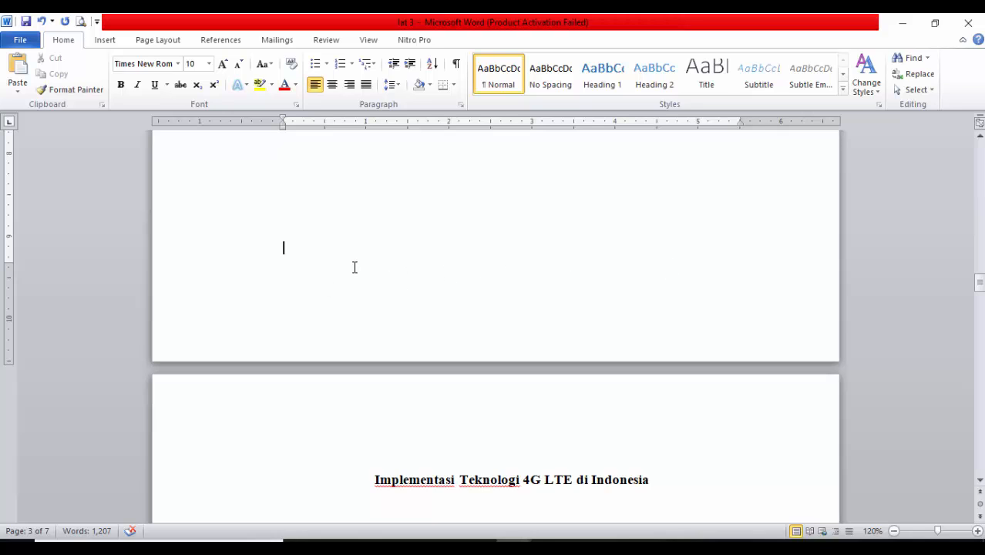
scroll(347, 287, "down", 1)
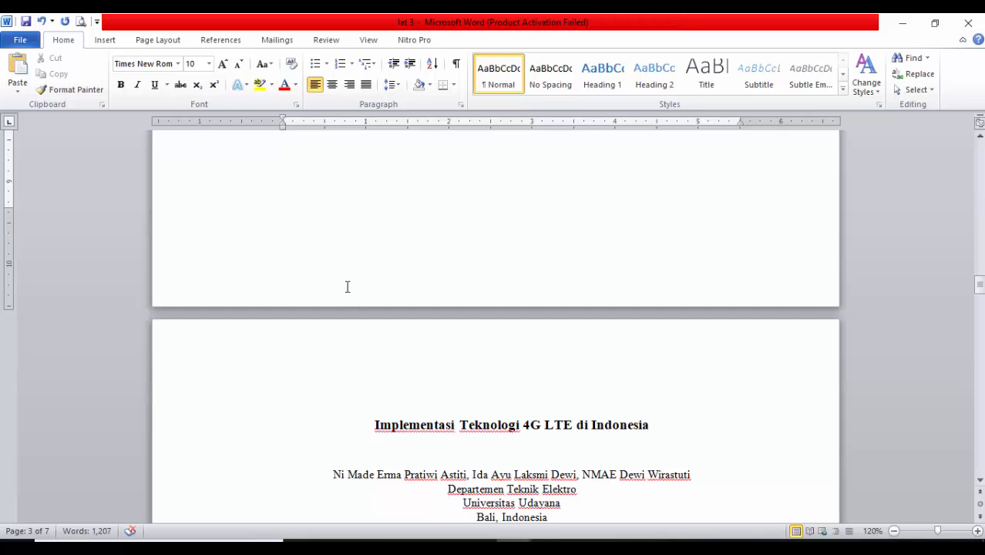
scroll(571, 453, "down", 6)
scroll(559, 383, "up", 8)
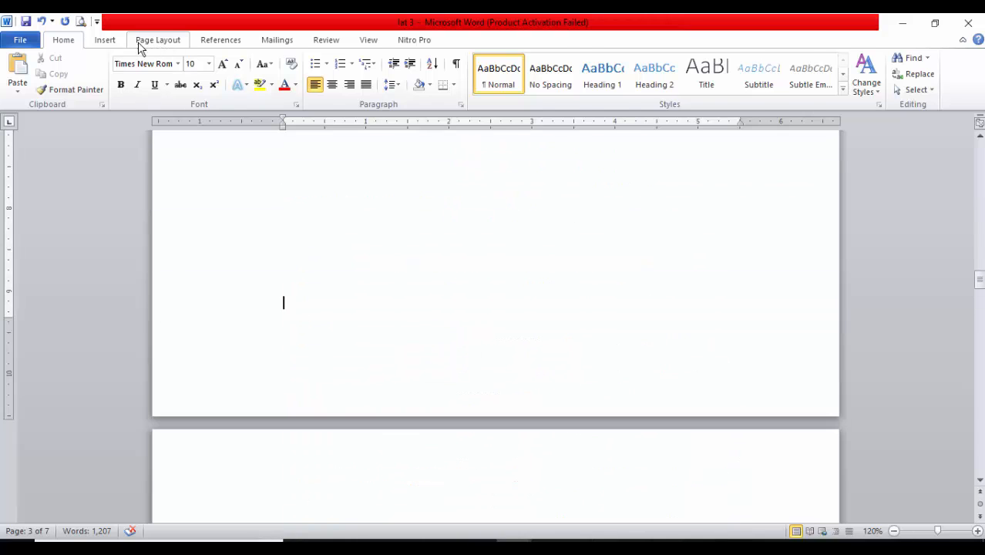
left_click(161, 43)
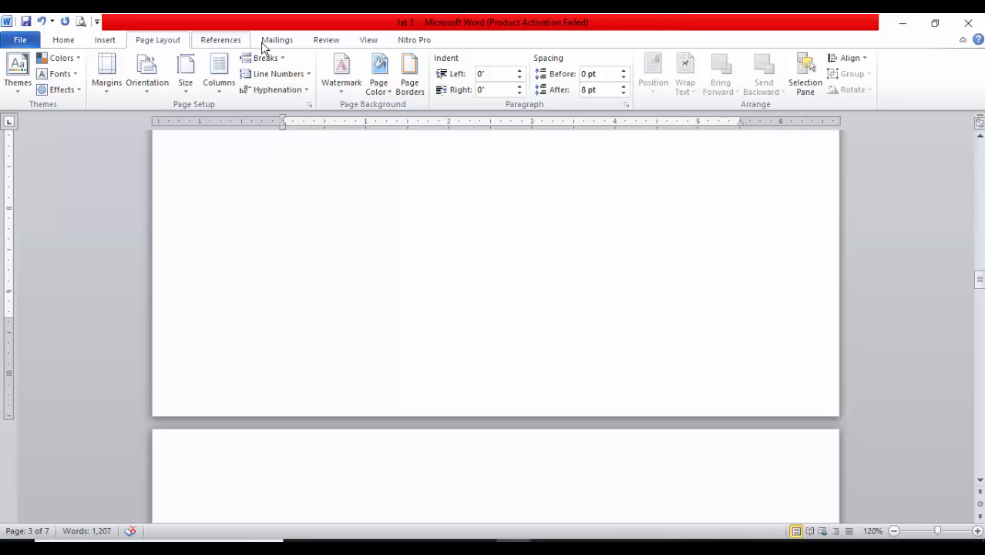
left_click(279, 61)
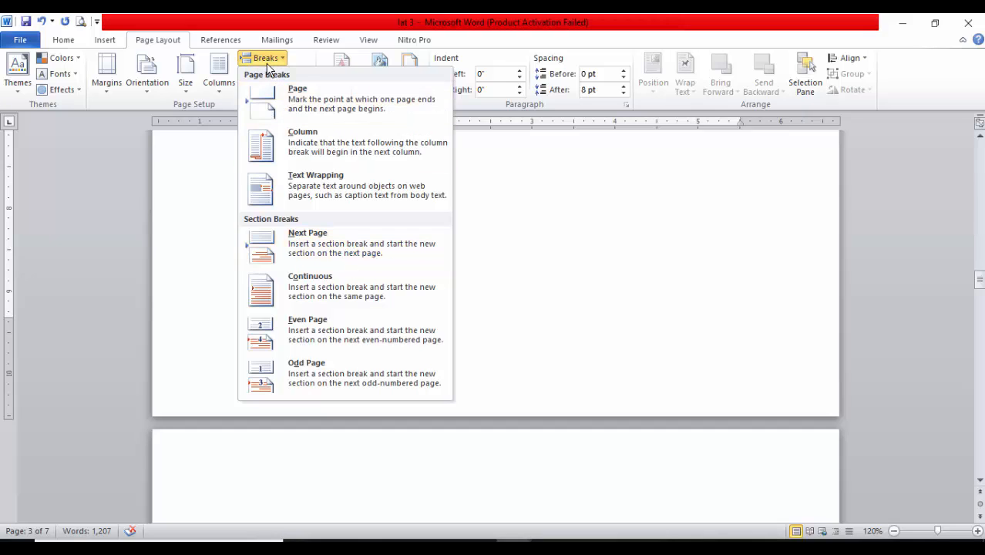
left_click(332, 246)
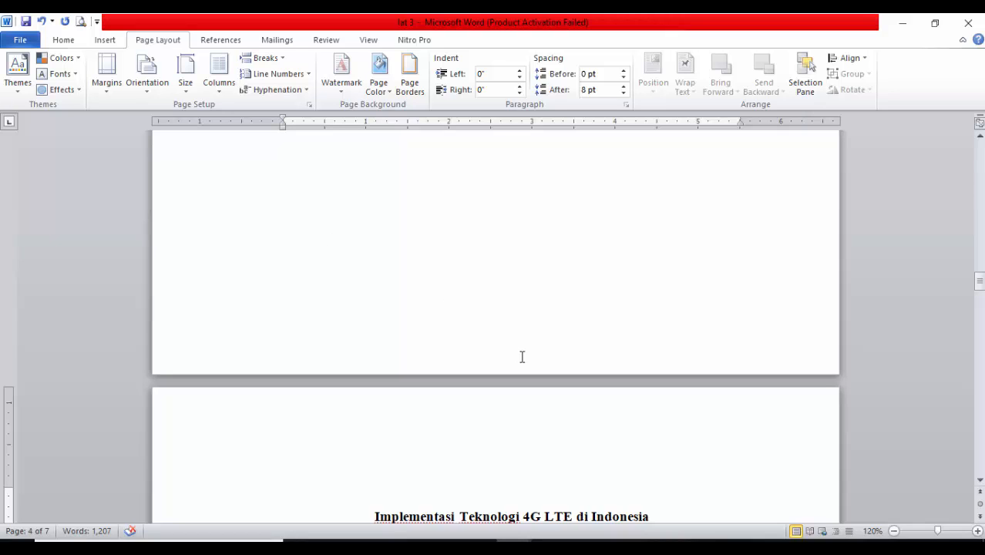
Starting from the cover page, insert centred page numbers at the bottom of the pages using the Plain Number 2 style
scroll(595, 345, "up", 10)
scroll(595, 374, "down", 1, "ctrl")
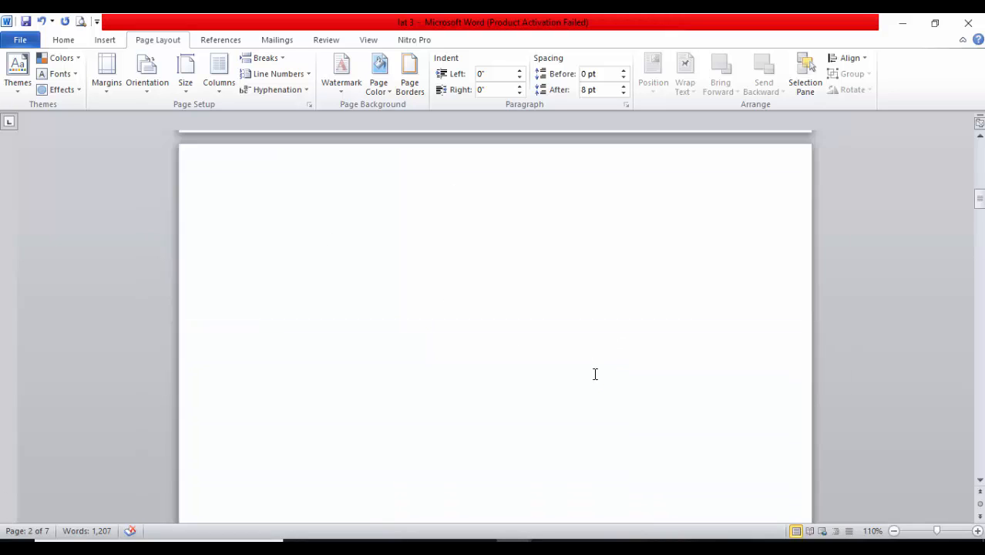
scroll(595, 374, "up", 10)
scroll(609, 354, "down", 3)
left_click(635, 202)
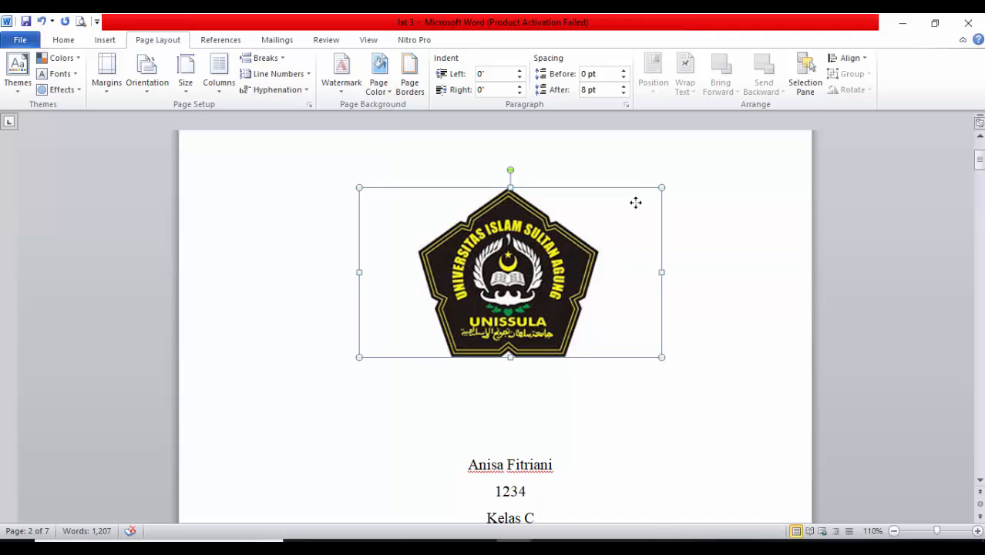
left_click(632, 165)
left_click(108, 38)
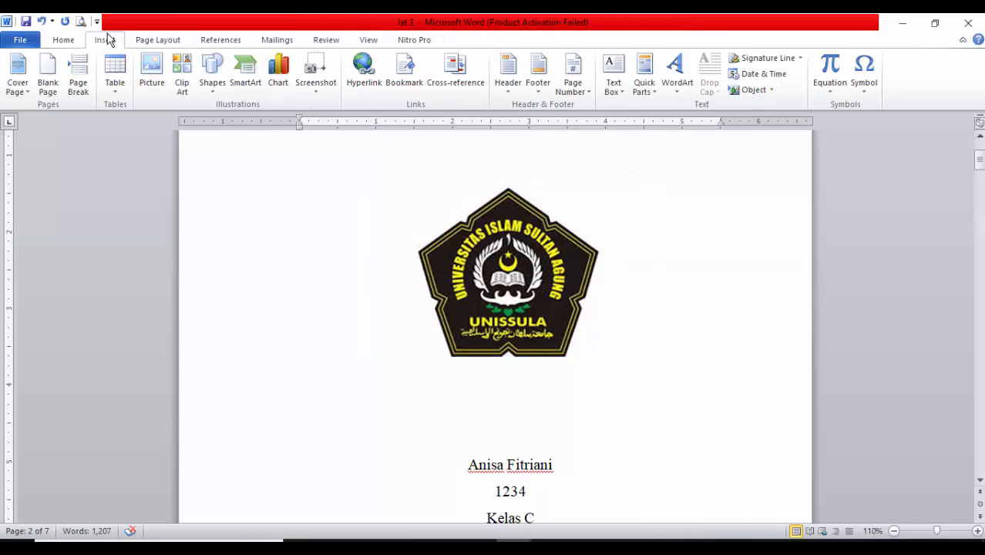
left_click(582, 94)
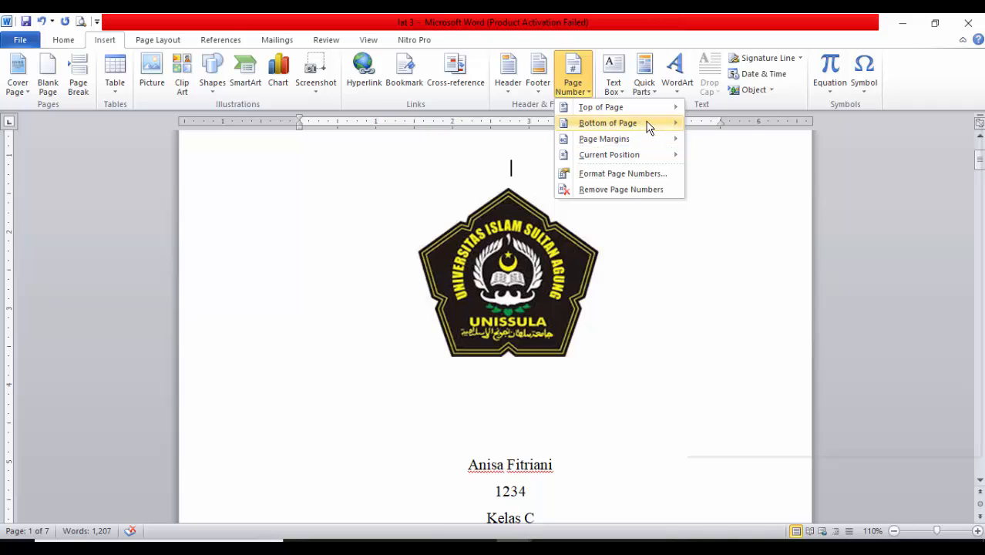
mouse_move(647, 124)
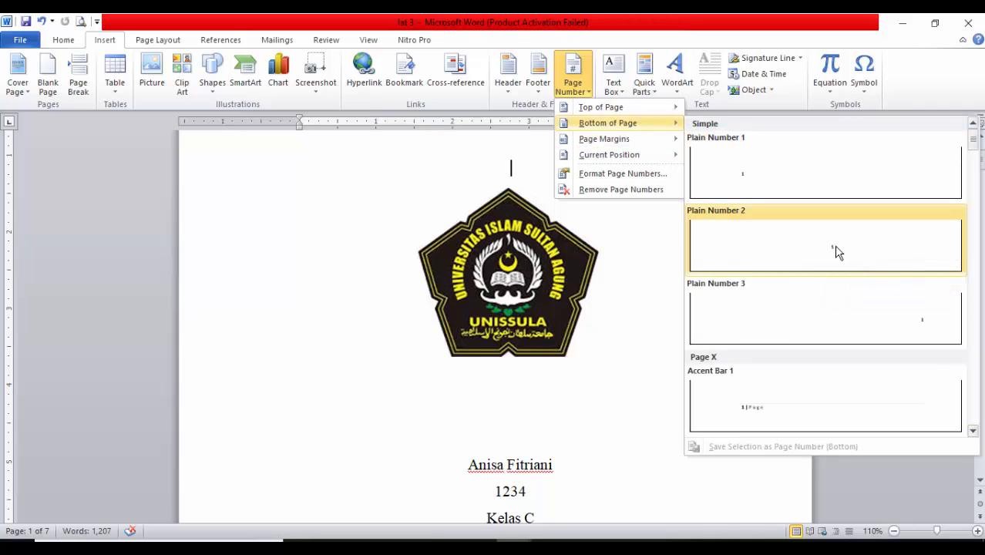
left_click(835, 246)
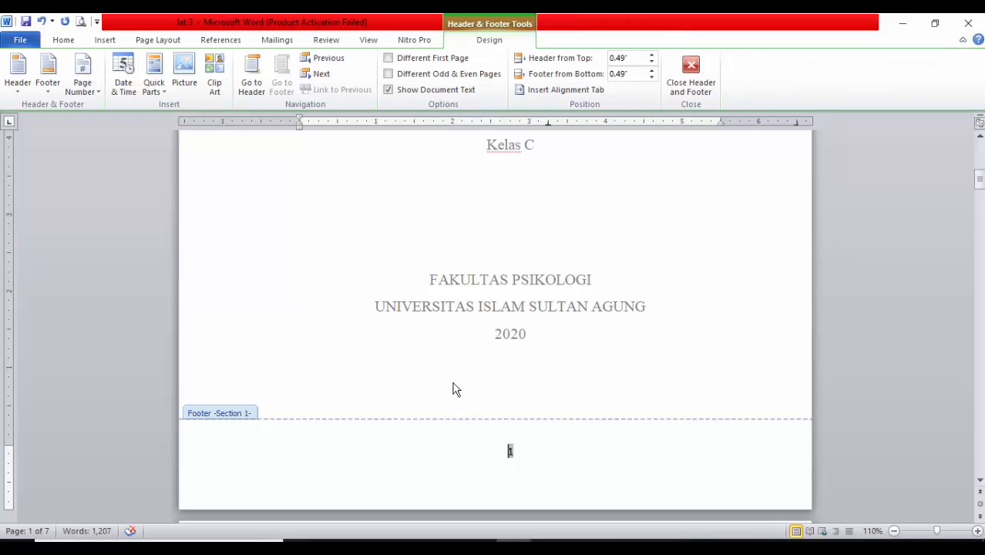
Format the first section's page numbers as lowercase Roman numerals starting at i, and leave the footer
scroll(400, 266, "up", 3)
scroll(561, 509, "down", 4)
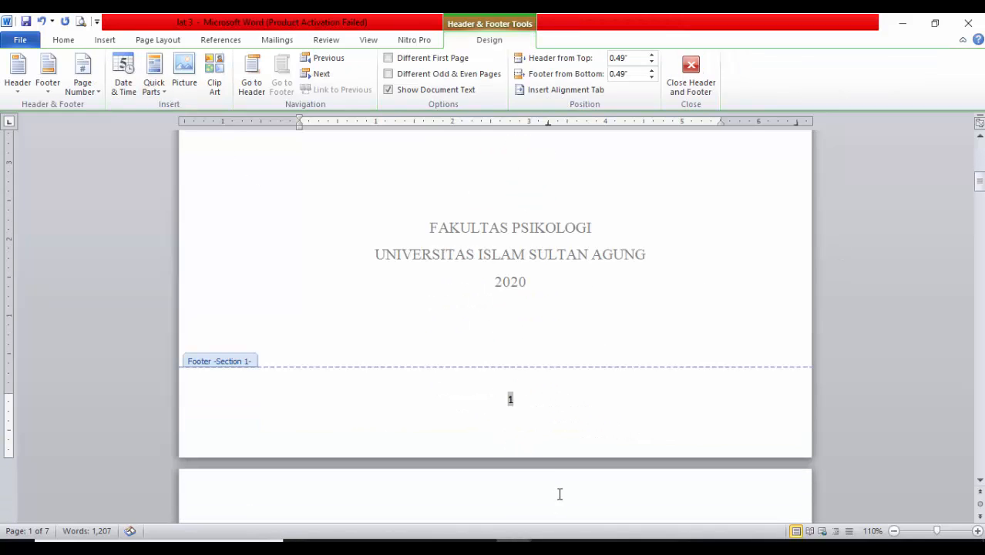
left_click(104, 39)
left_click(582, 91)
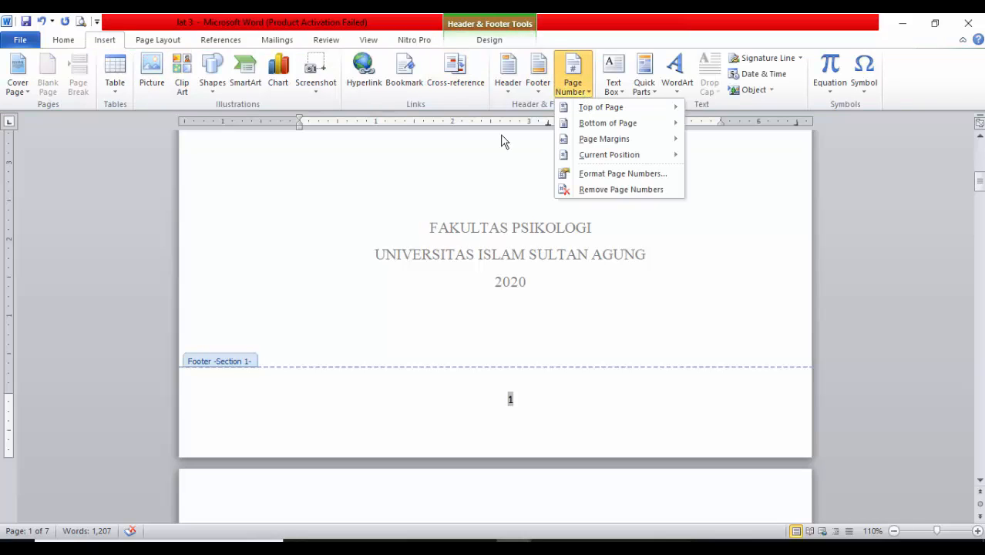
left_click(634, 174)
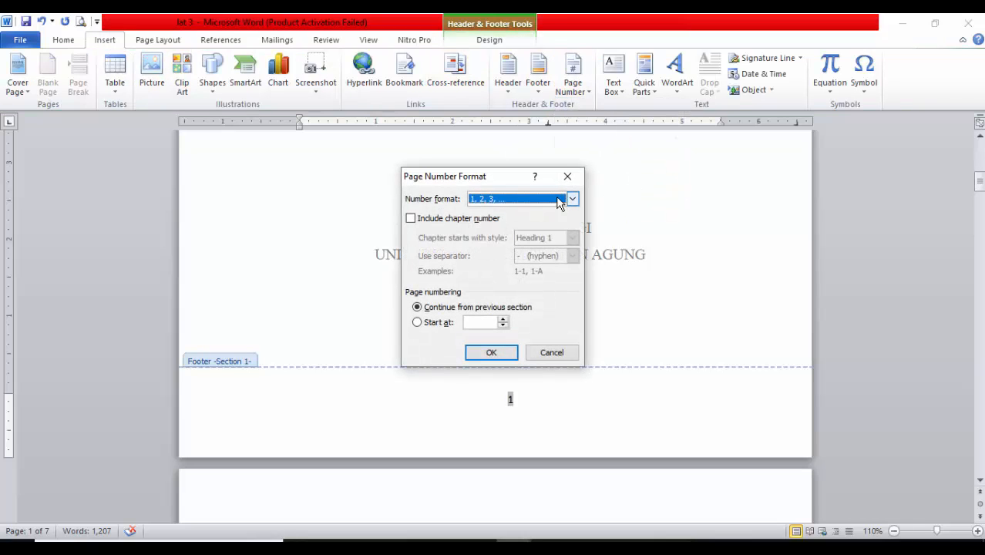
left_click(571, 199)
left_click(494, 251)
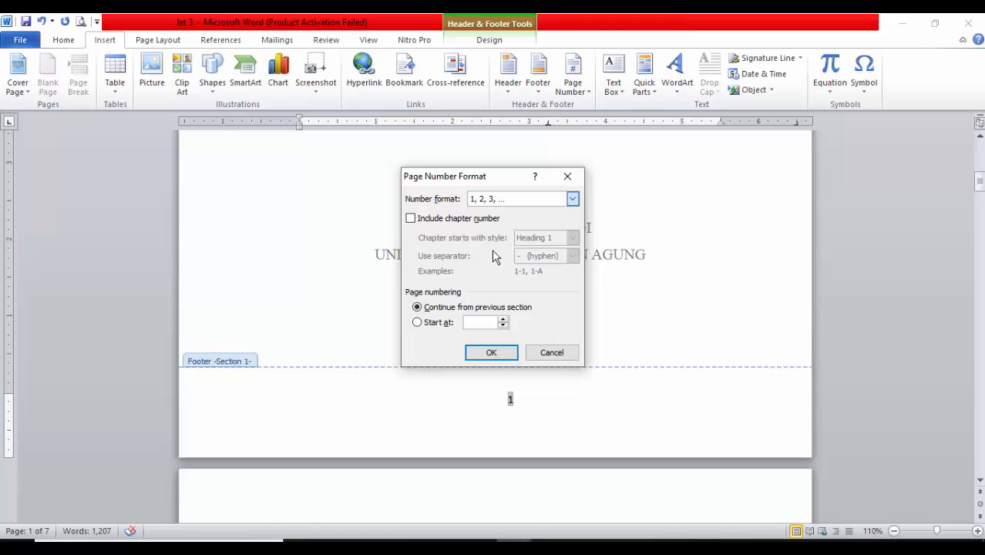
left_click(492, 322)
left_click(503, 320)
left_click(492, 353)
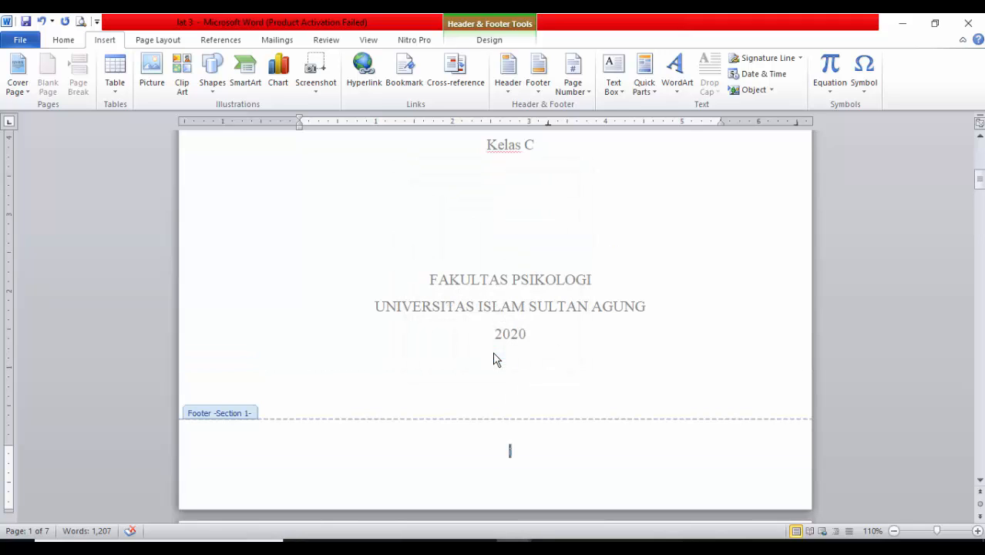
double_click(568, 390)
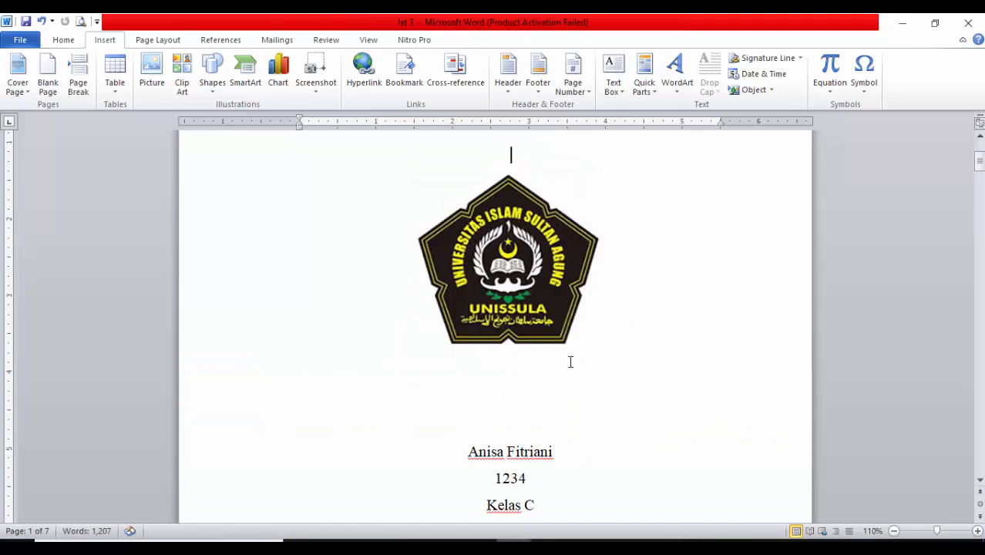
Check the footer page numbers on the cover, the blank pages and the article's first page
scroll(580, 361, "down", 3)
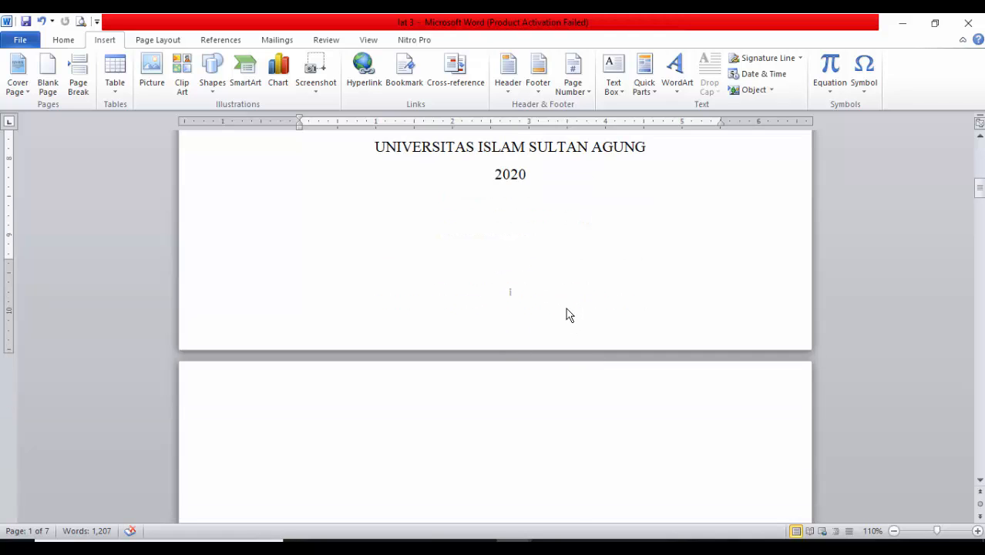
scroll(568, 314, "up", 4, "ctrl")
scroll(566, 334, "down", 10)
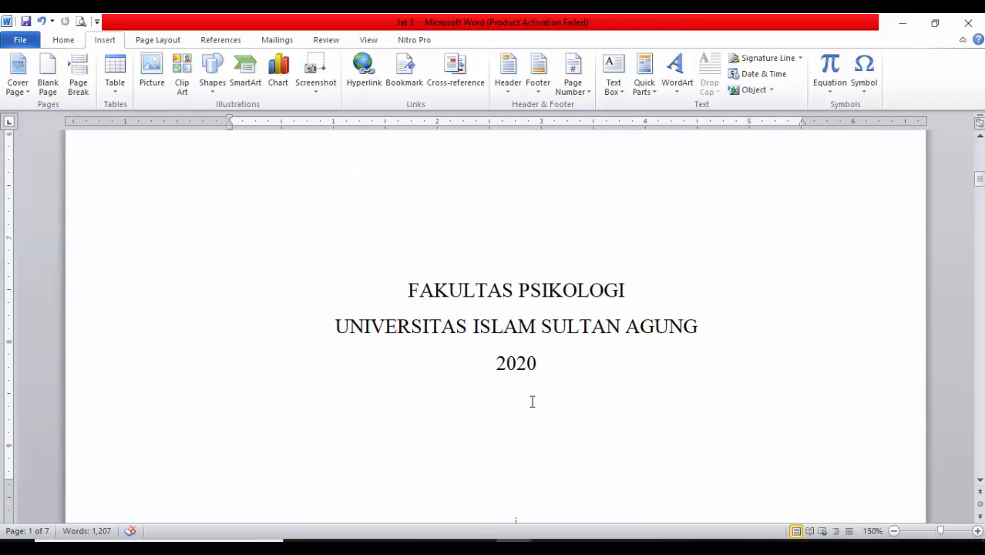
scroll(532, 401, "down", 20)
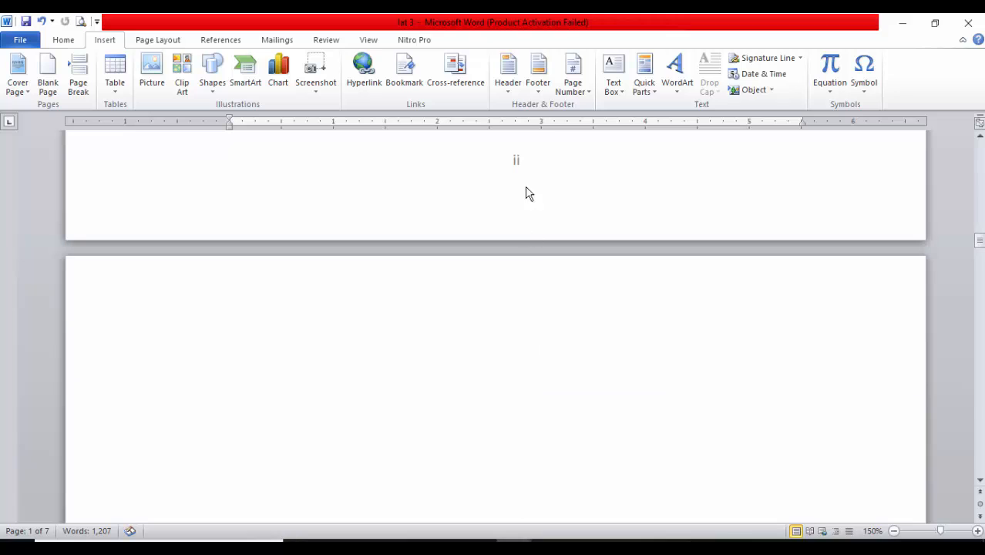
scroll(565, 306, "down", 20)
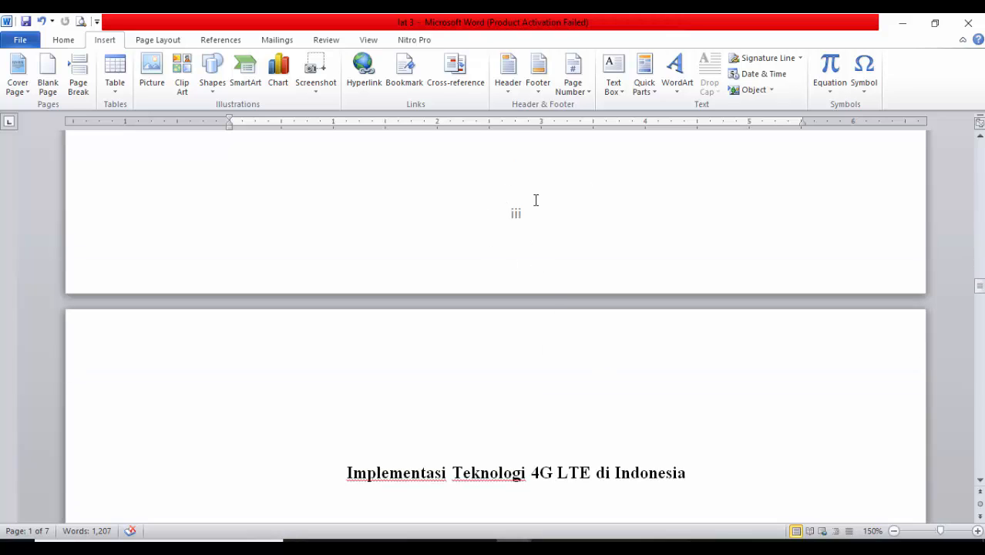
scroll(626, 270, "down", 18)
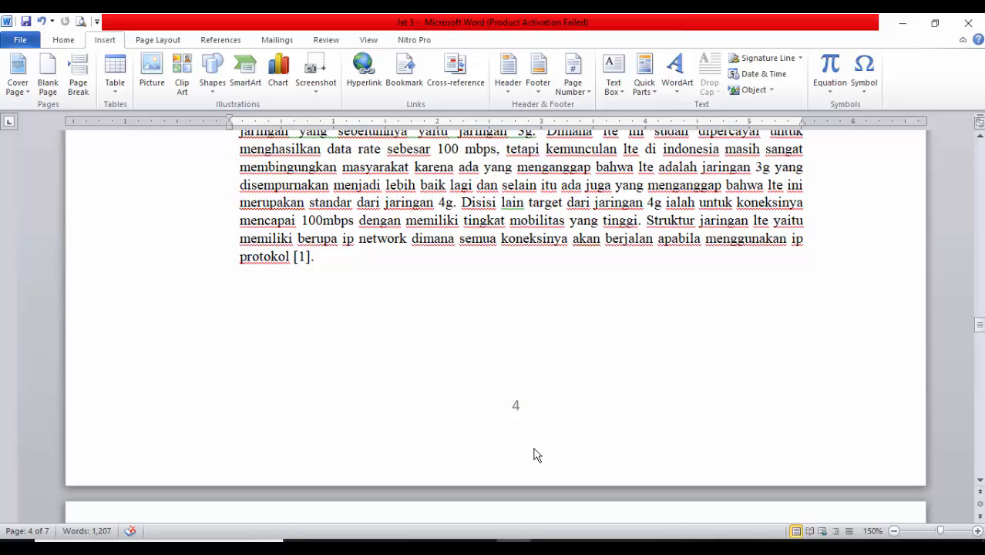
scroll(571, 370, "up", 20)
scroll(572, 380, "up", 5)
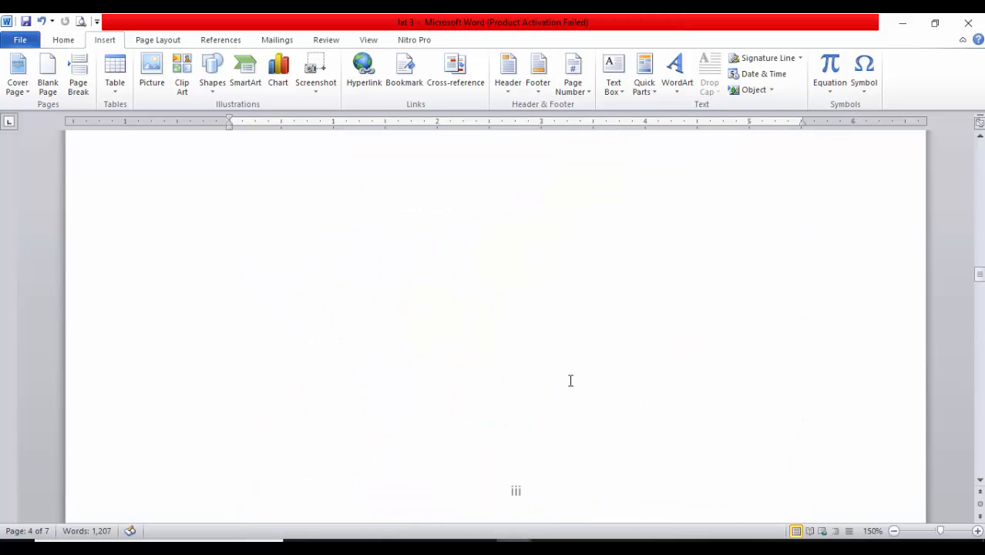
scroll(570, 380, "down", 2)
scroll(537, 335, "up", 1)
scroll(541, 316, "down", 4, "ctrl")
scroll(543, 321, "down", 1, "ctrl")
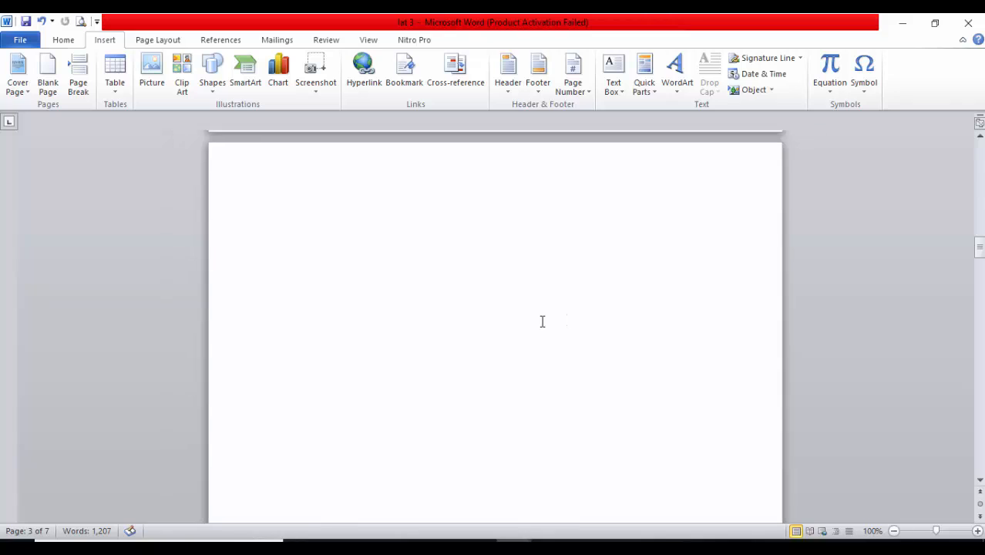
scroll(543, 321, "down", 7)
scroll(541, 322, "up", 12)
scroll(540, 330, "up", 20)
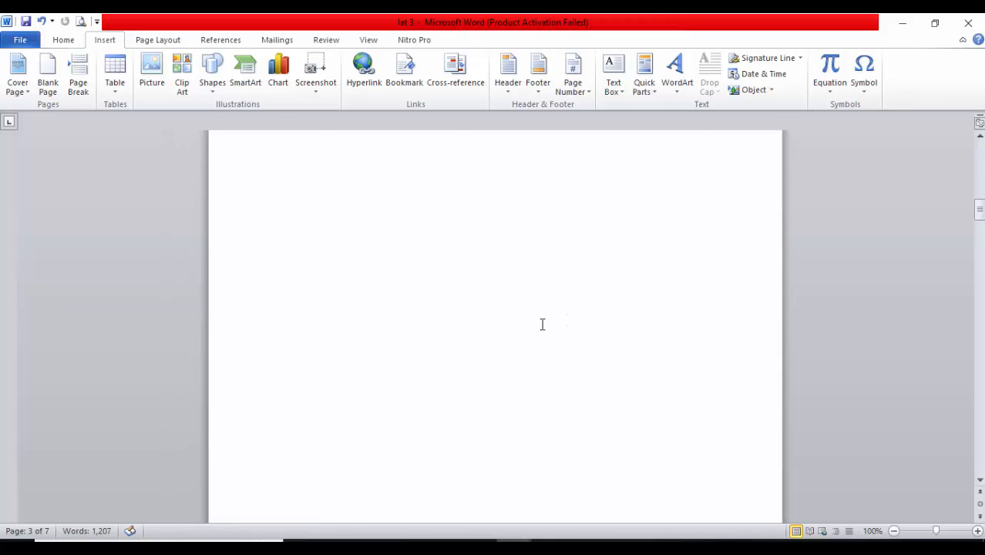
Give the first section a different first page so the cover shows no page number, and leave the footer
scroll(542, 351, "down", 6)
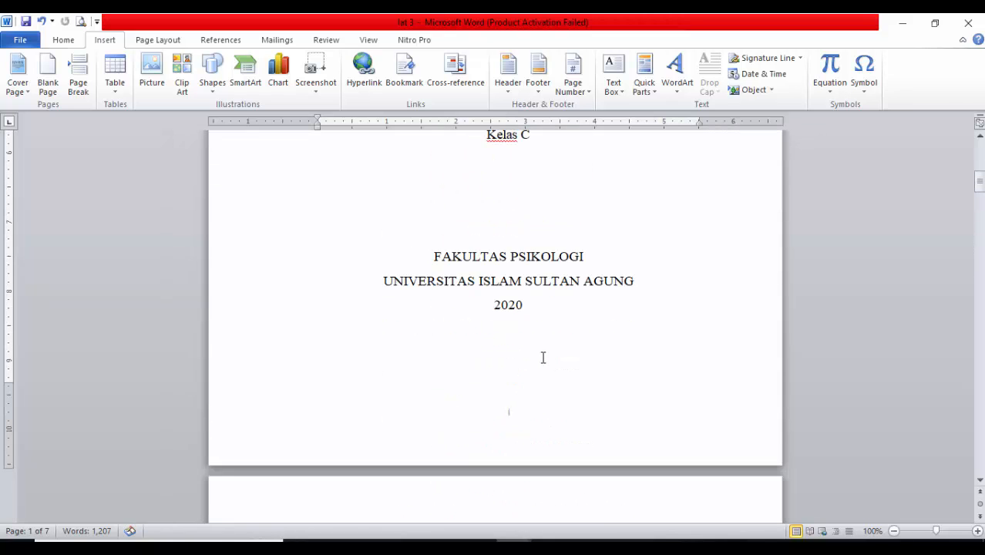
scroll(514, 427, "up", 2, "ctrl")
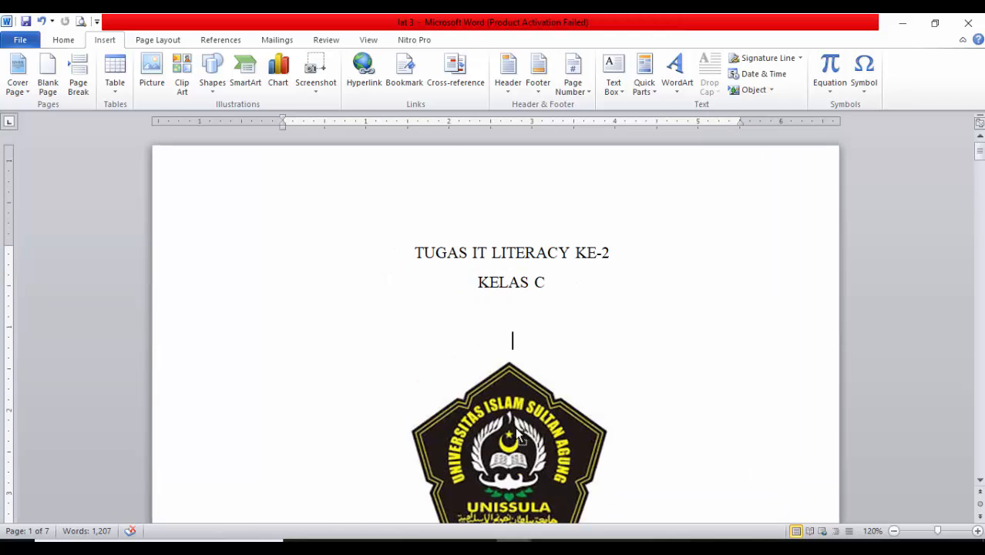
scroll(515, 426, "down", 5)
scroll(515, 427, "down", 3)
scroll(515, 427, "up", 2, "ctrl")
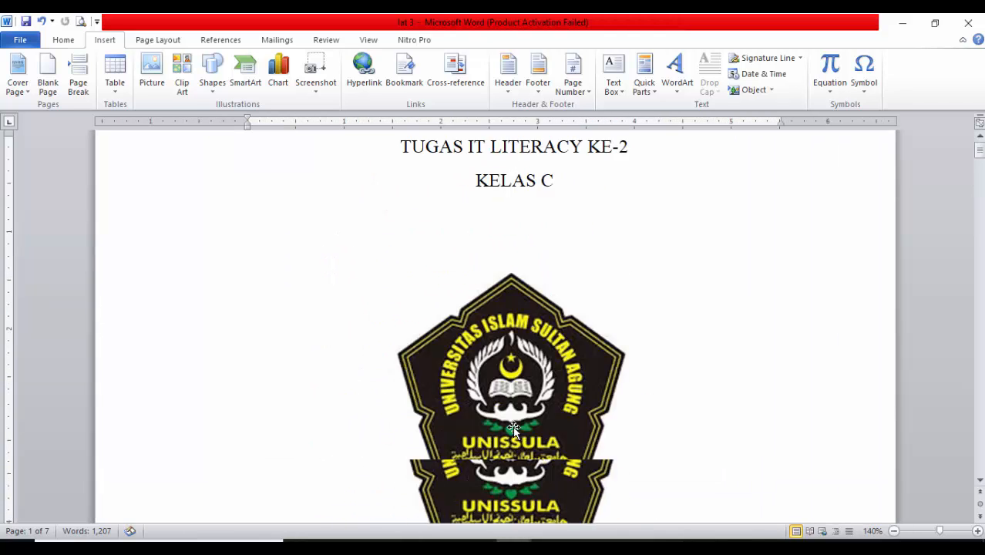
scroll(515, 427, "down", 6)
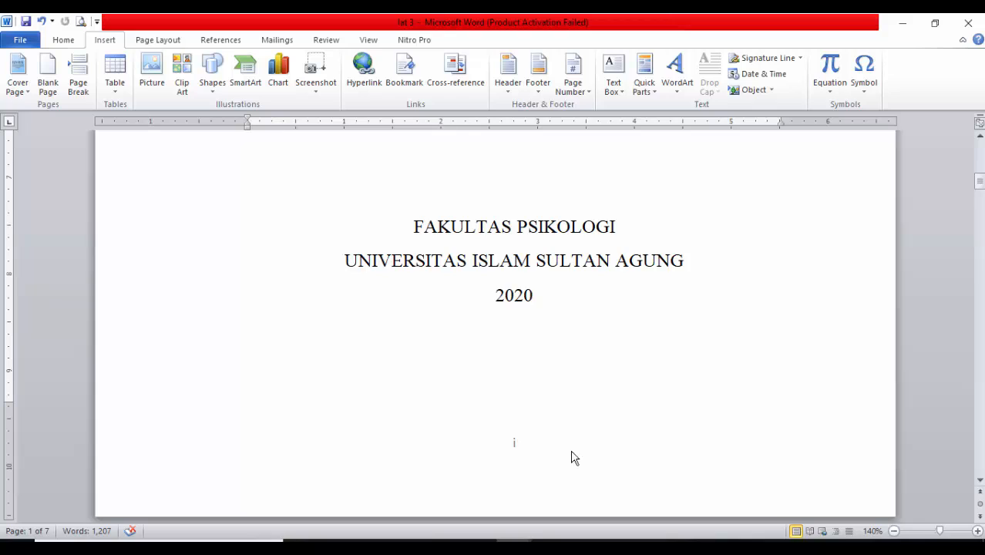
double_click(547, 462)
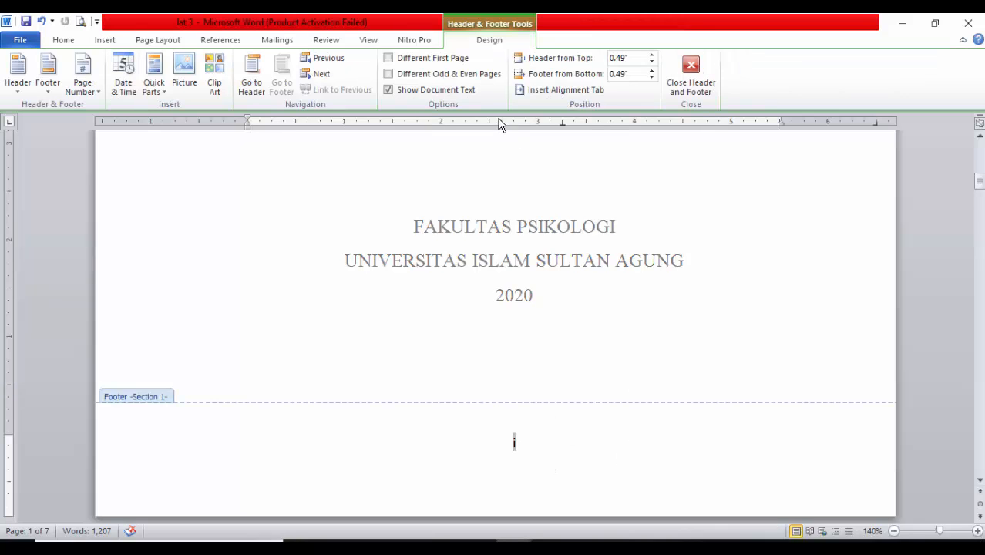
left_click(421, 62)
double_click(647, 364)
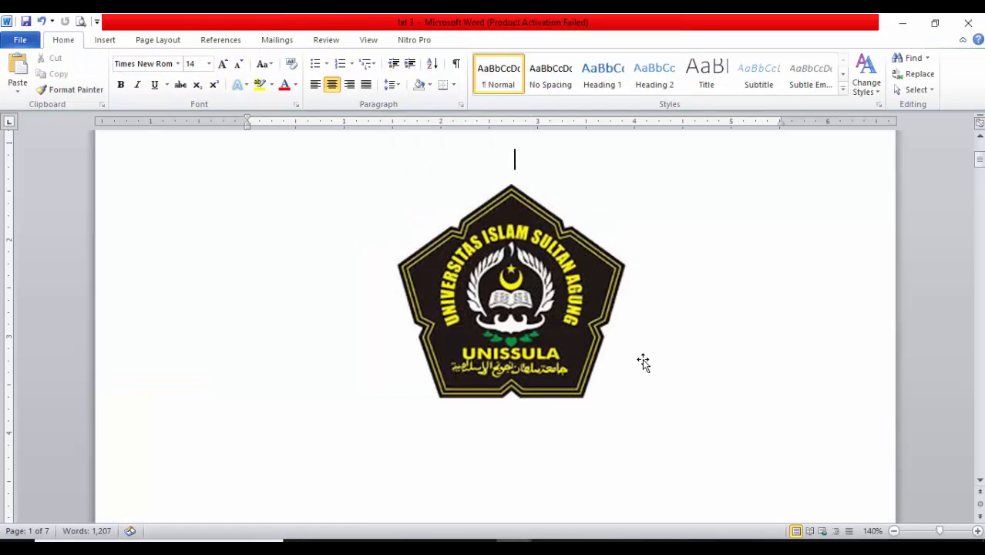
Review the footers from the cover through the blank pages to the end of the article's first page
scroll(610, 367, "down", 10)
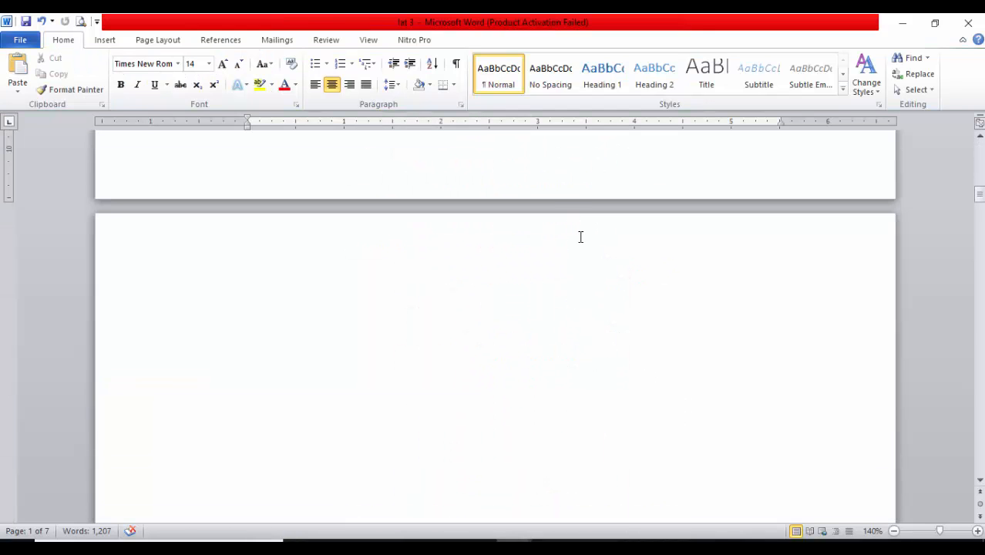
scroll(580, 237, "up", 4)
scroll(595, 292, "down", 15)
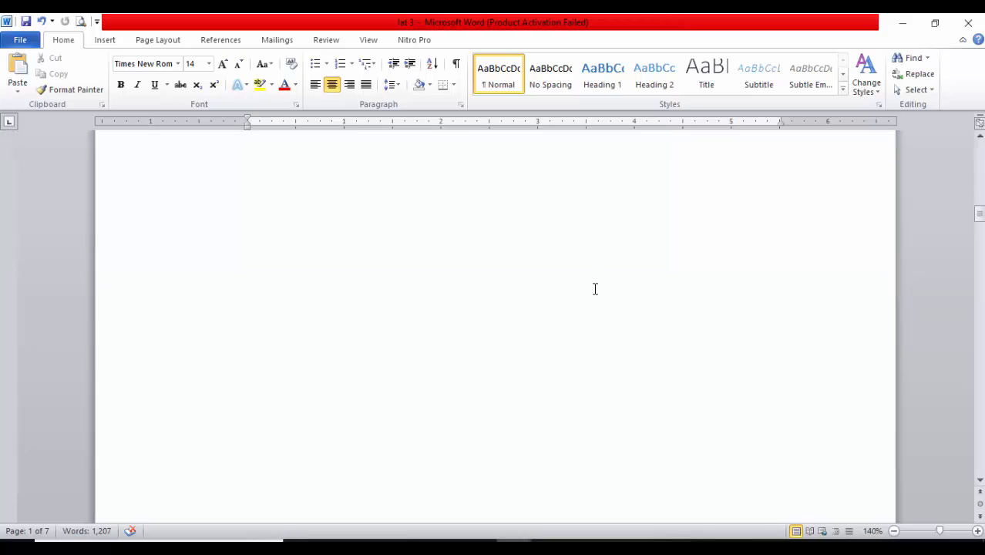
scroll(510, 384, "down", 6)
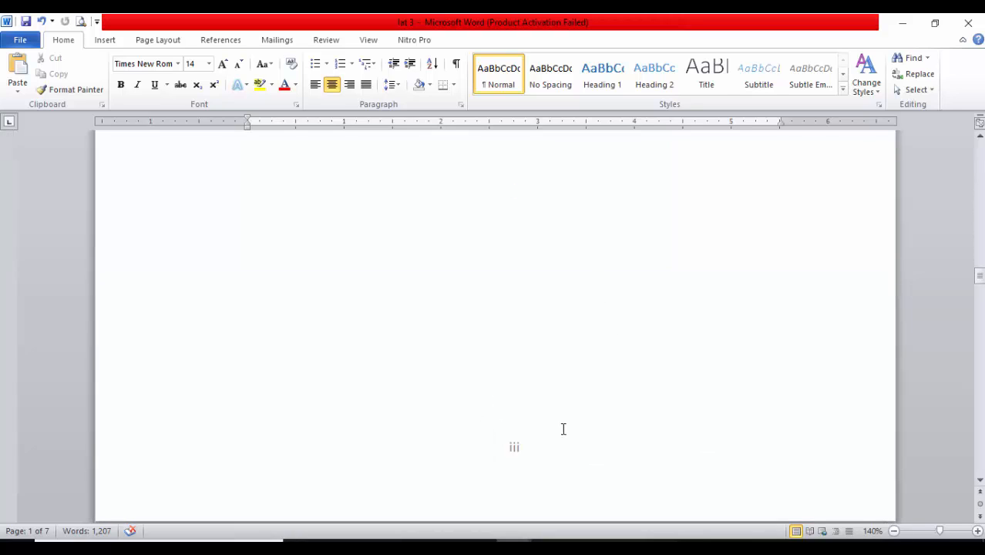
scroll(586, 369, "down", 2)
scroll(560, 380, "down", 2, "ctrl")
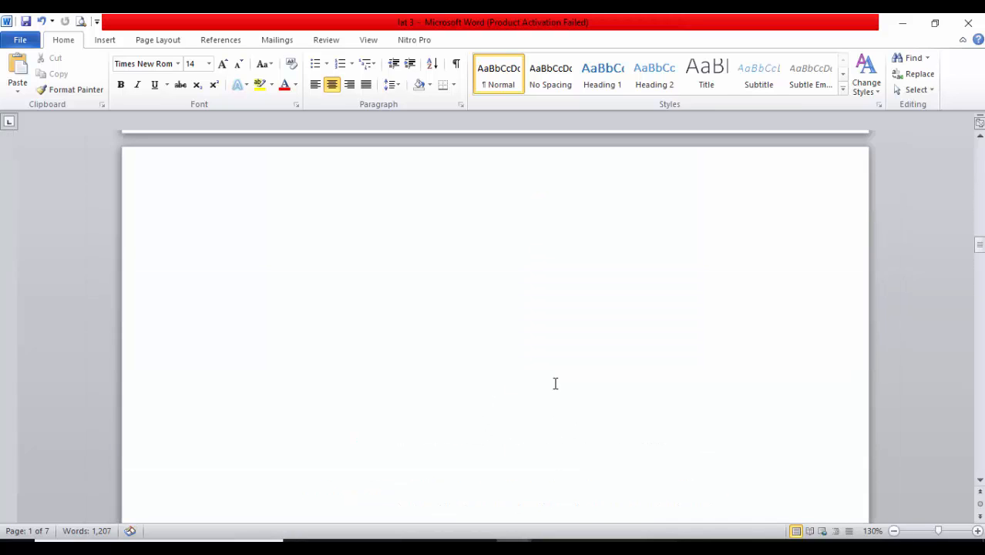
scroll(560, 376, "down", 8)
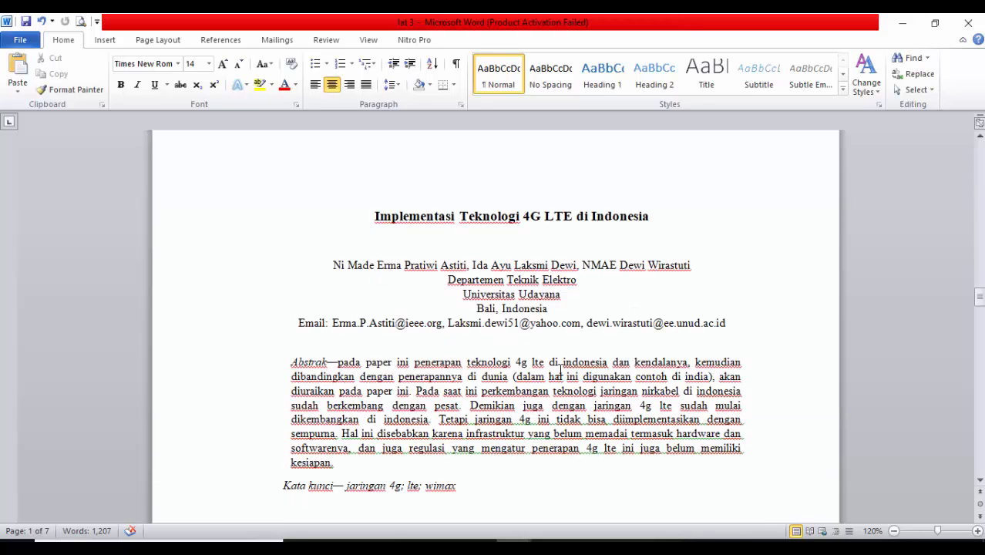
scroll(377, 292, "up", 1)
scroll(369, 286, "up", 1)
scroll(424, 375, "down", 10)
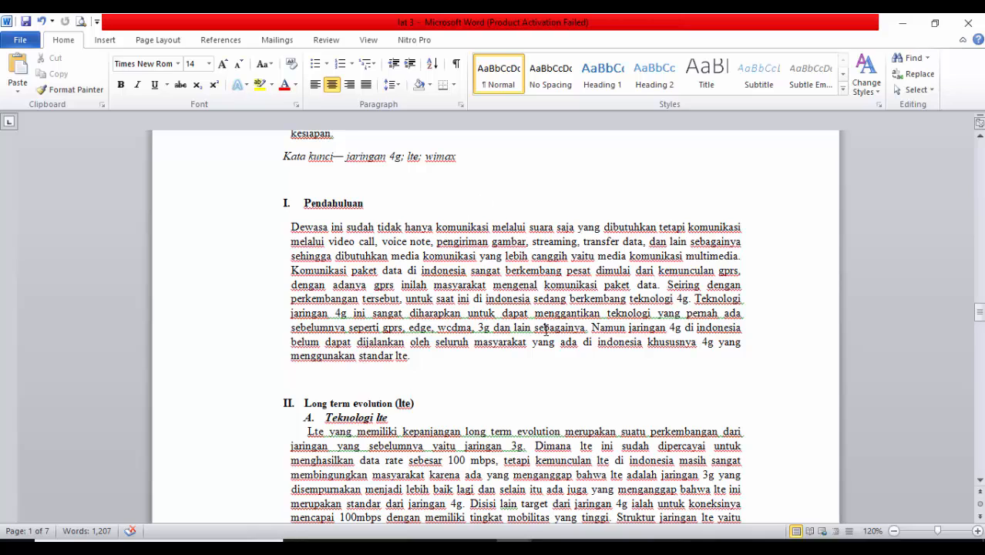
scroll(548, 332, "up", 15)
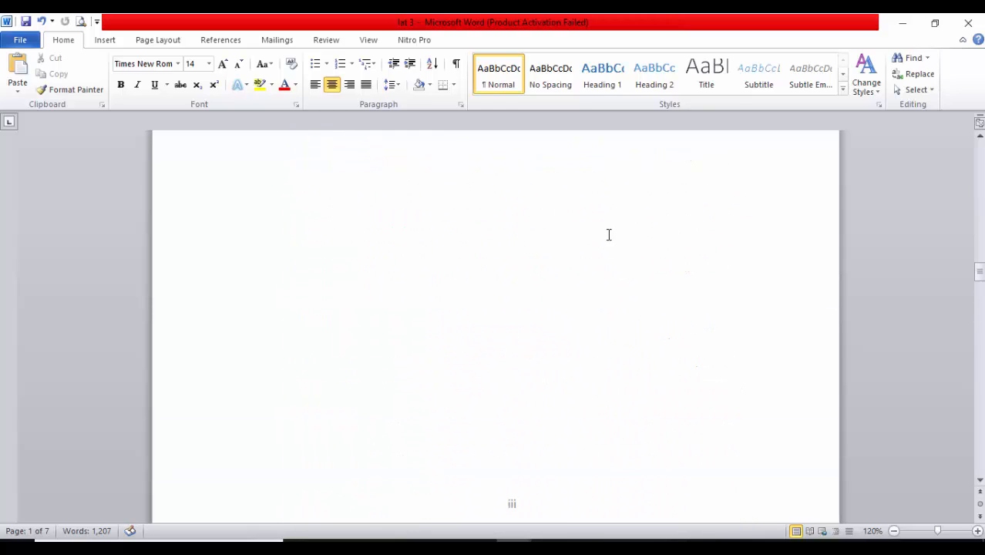
scroll(447, 314, "down", 8)
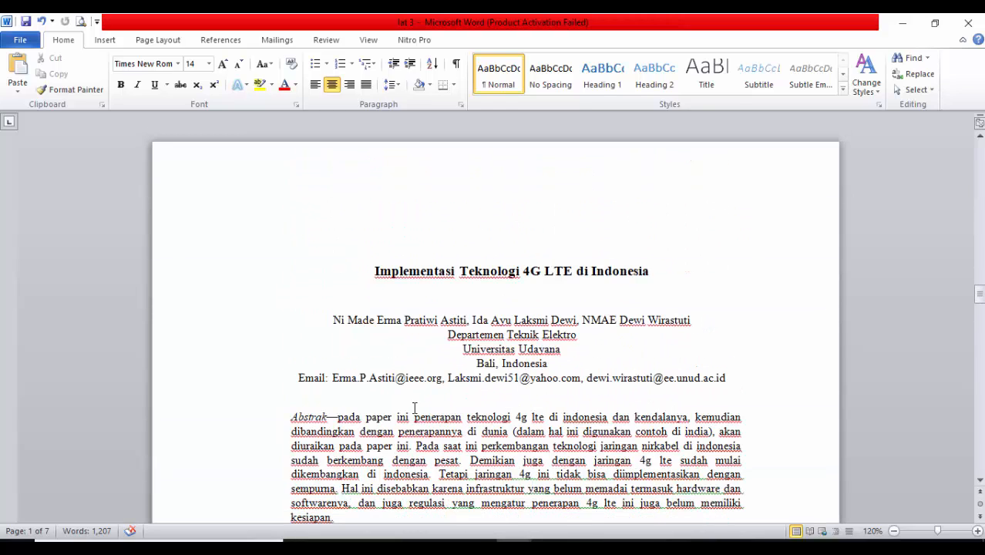
scroll(541, 413, "down", 12)
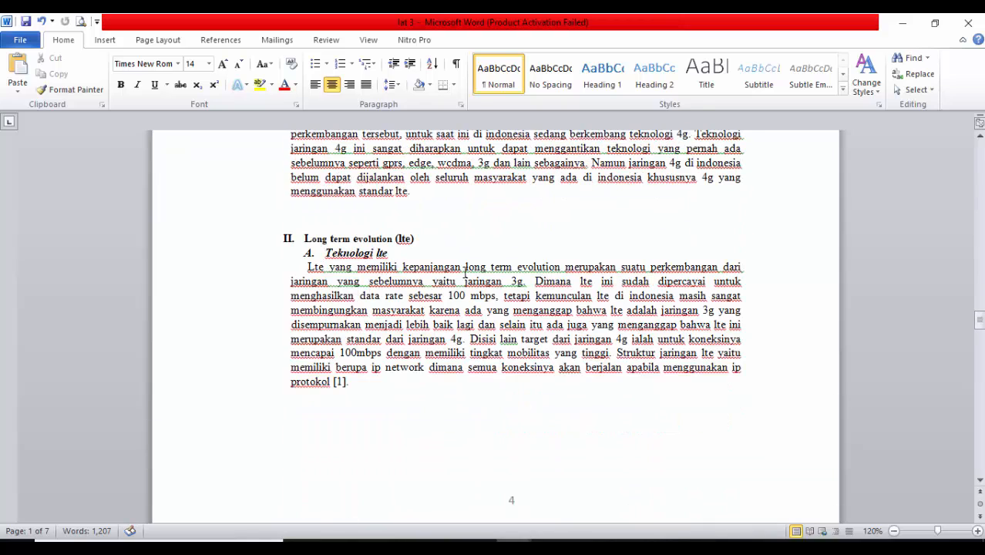
Format the article section's page numbers as 1, 2, 3 starting at 1
left_click(104, 40)
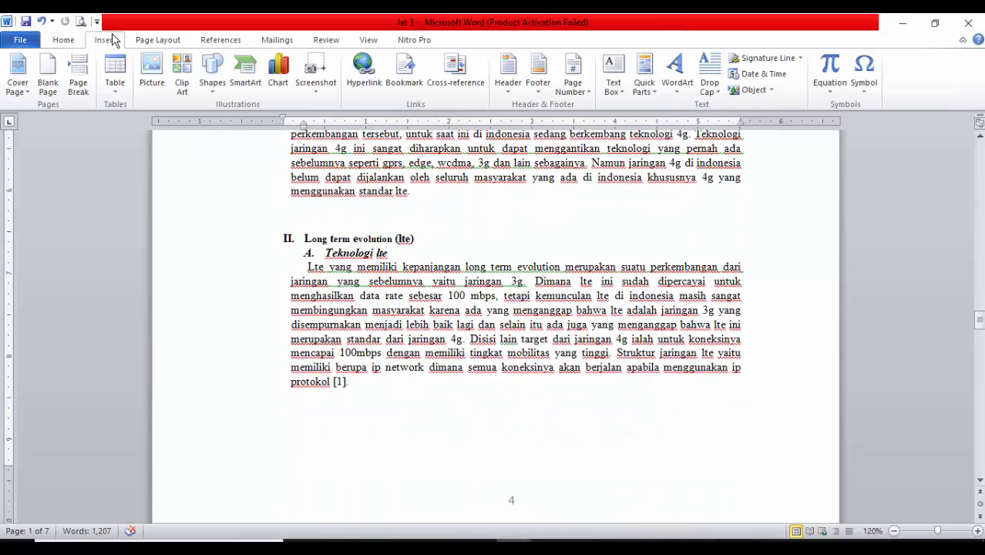
left_click(573, 86)
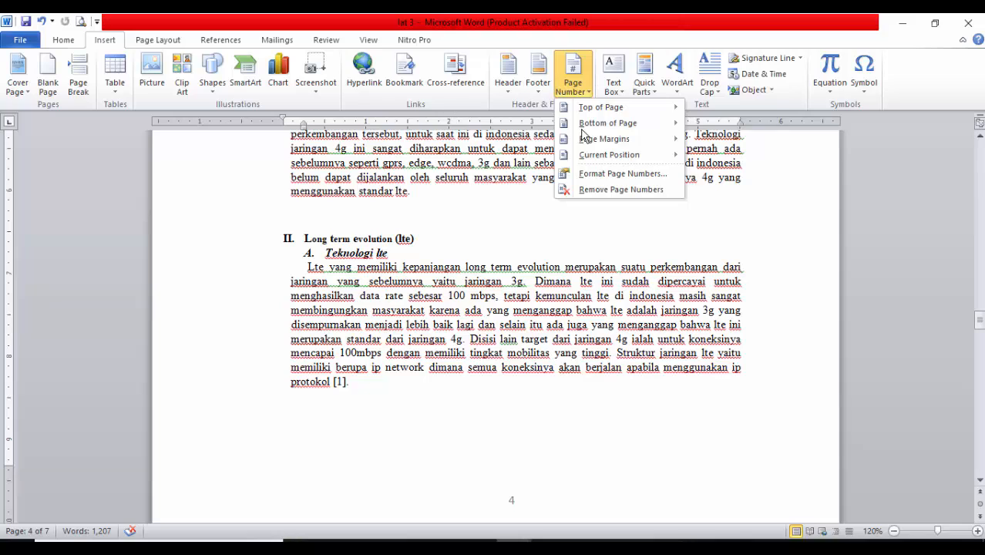
mouse_move(651, 128)
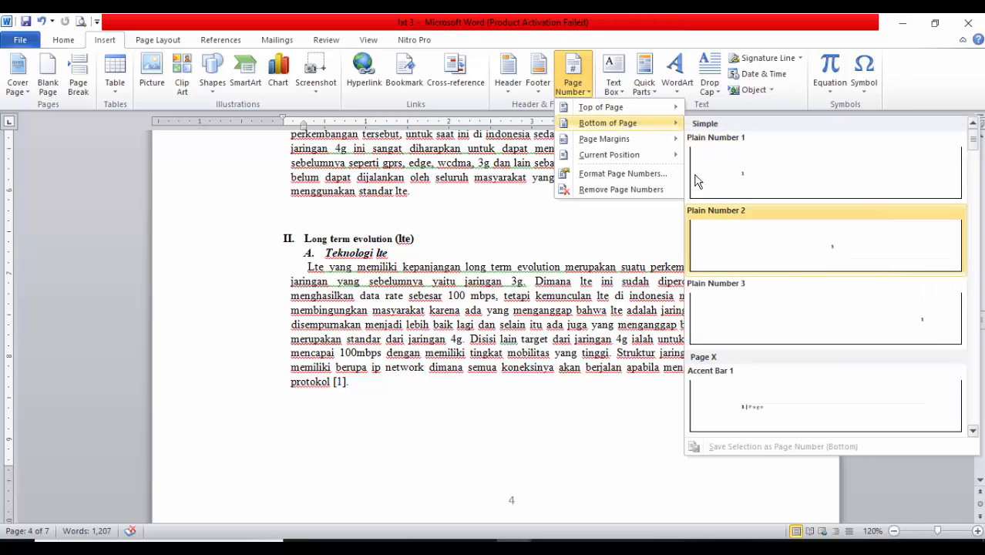
left_click(573, 86)
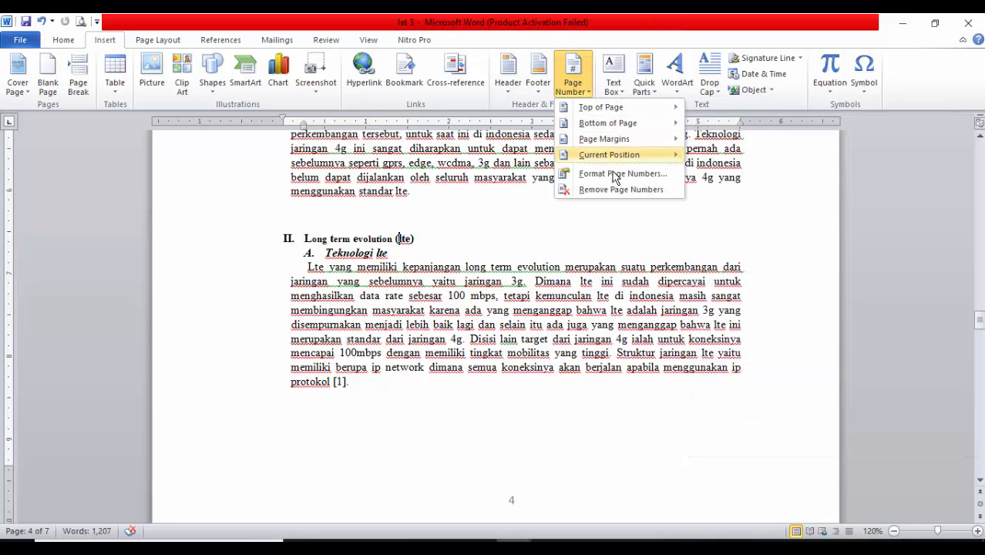
left_click(593, 174)
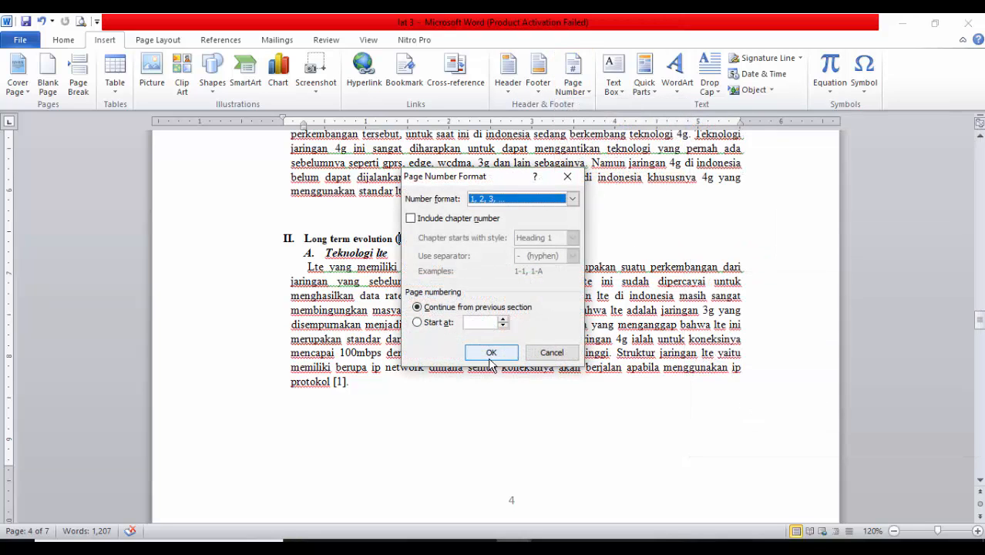
left_click(479, 323)
left_click(504, 320)
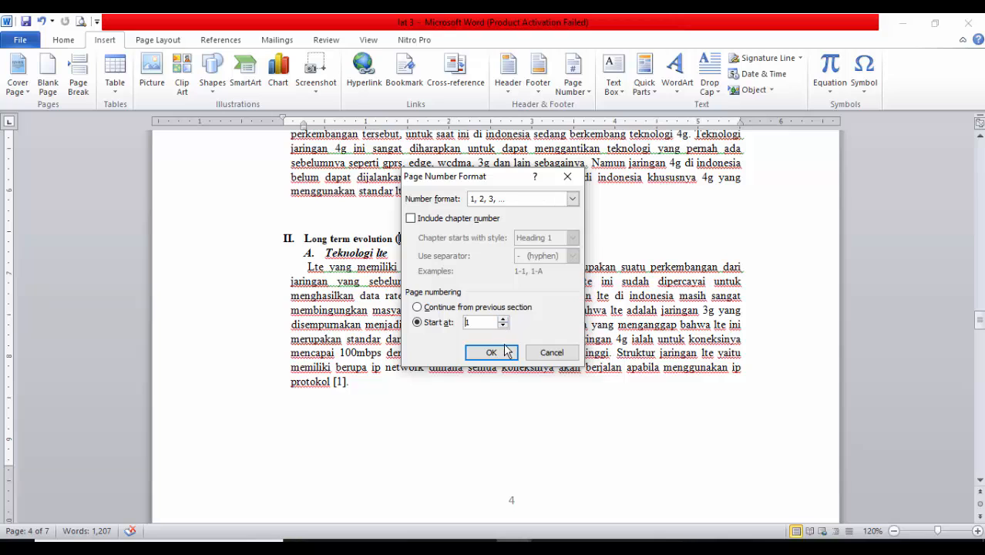
left_click(491, 352)
Check the page numbering across the article pages and at the transition from the last blank page
scroll(570, 406, "up", 3)
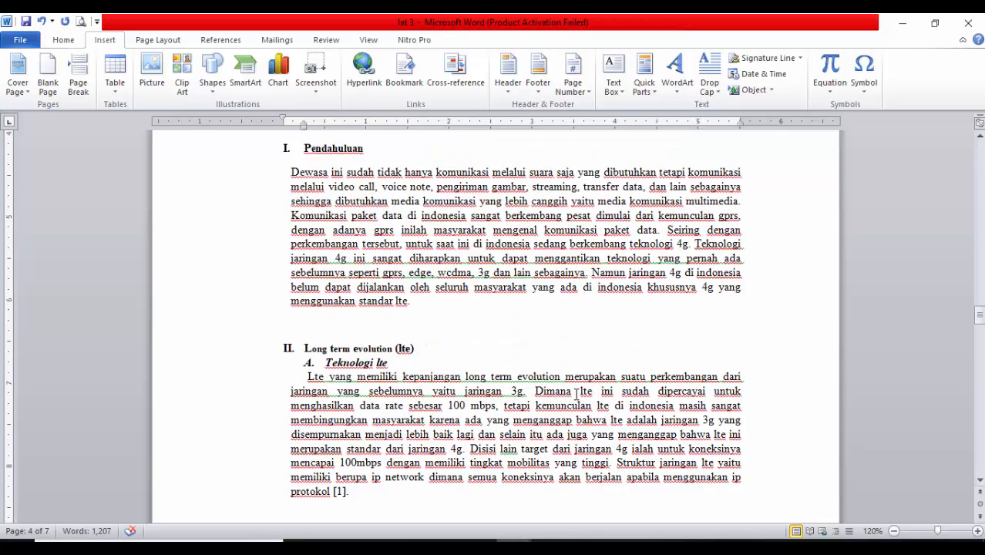
scroll(576, 391, "down", 4)
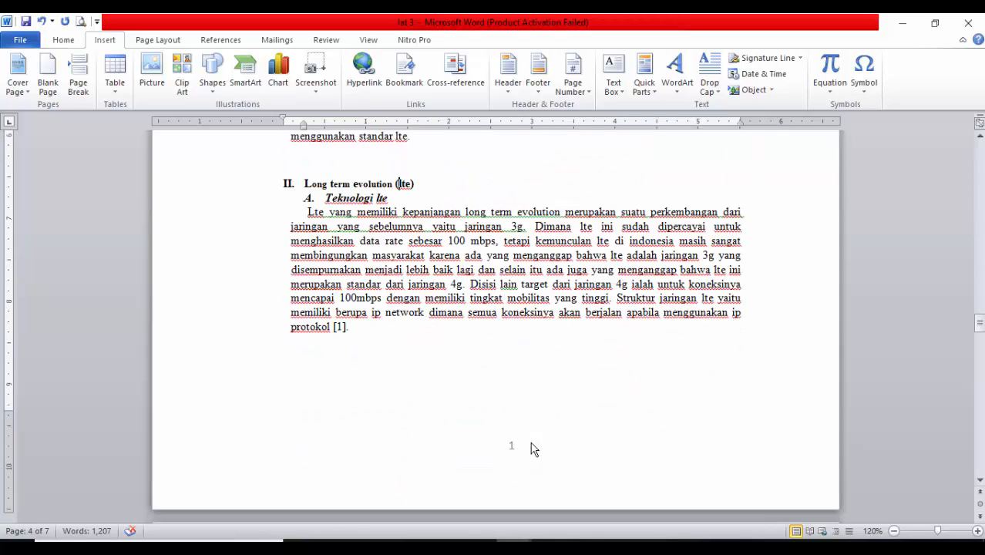
scroll(539, 468, "down", 20)
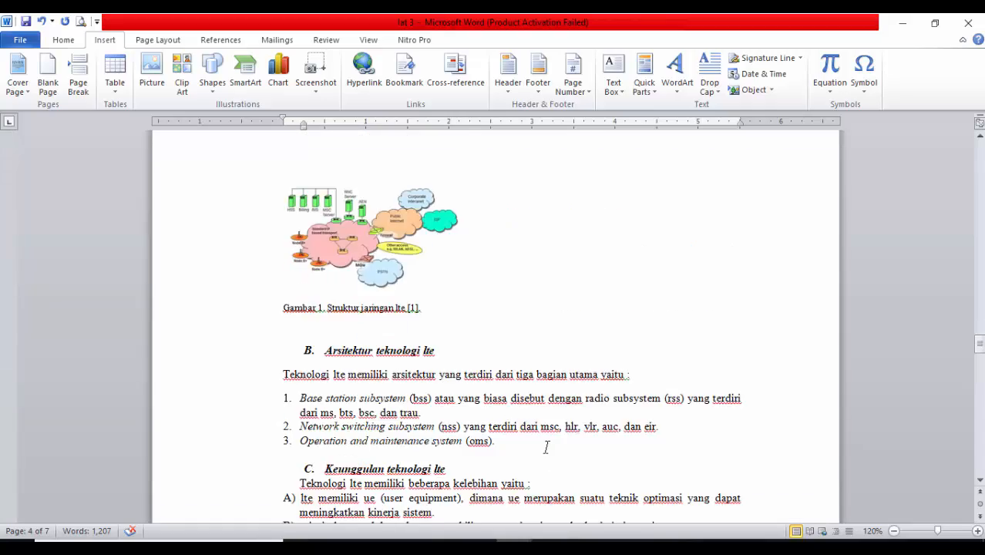
scroll(578, 439, "up", 20)
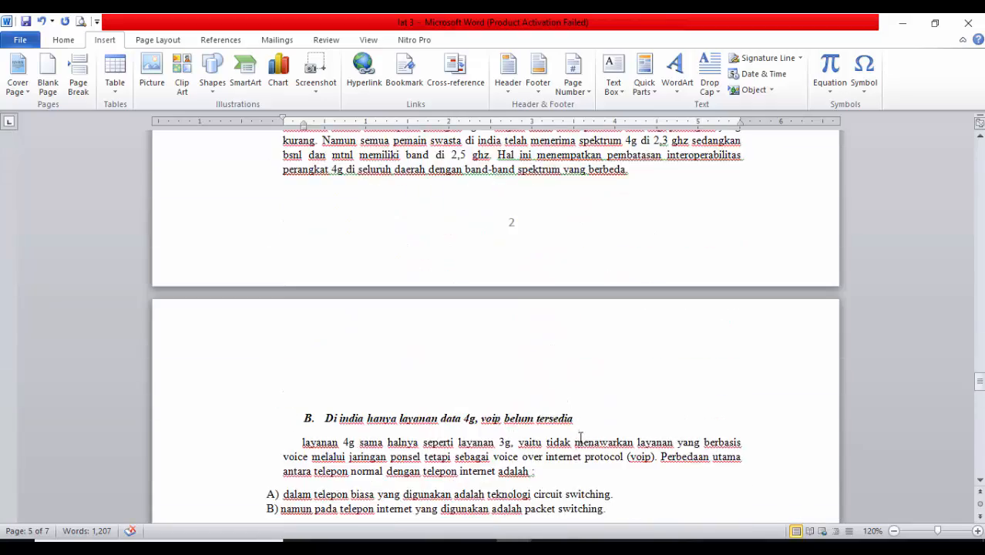
scroll(581, 431, "up", 18)
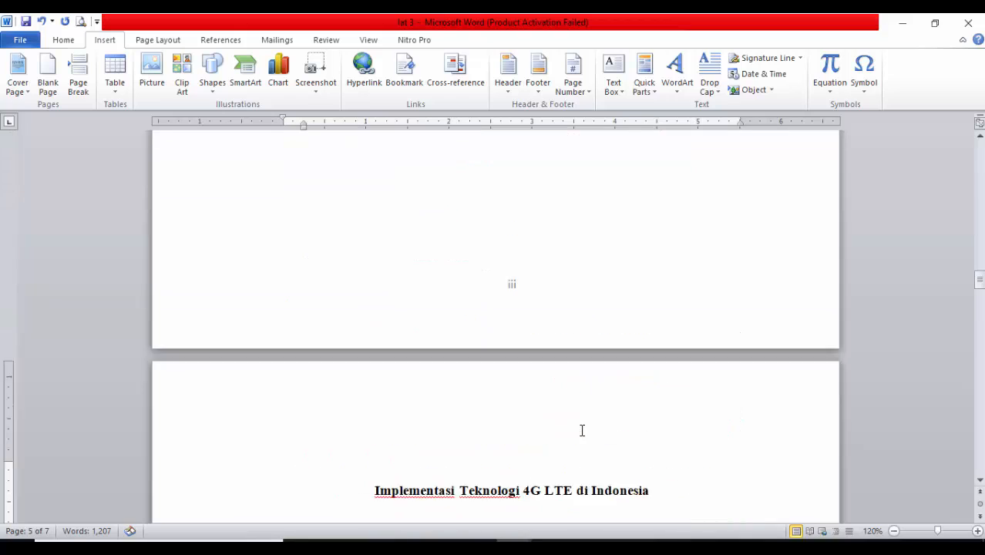
scroll(548, 347, "down", 3)
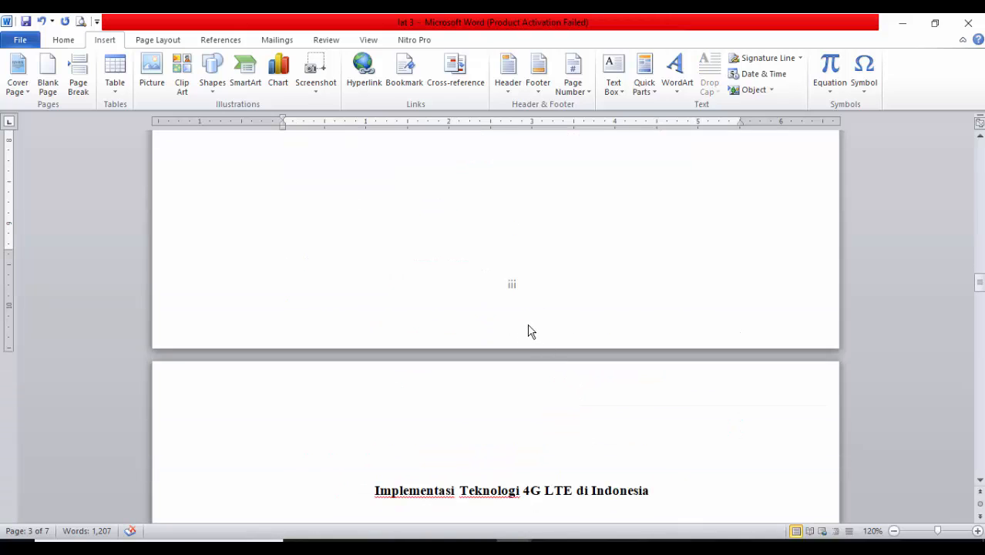
scroll(508, 316, "up", 5)
scroll(435, 308, "down", 15)
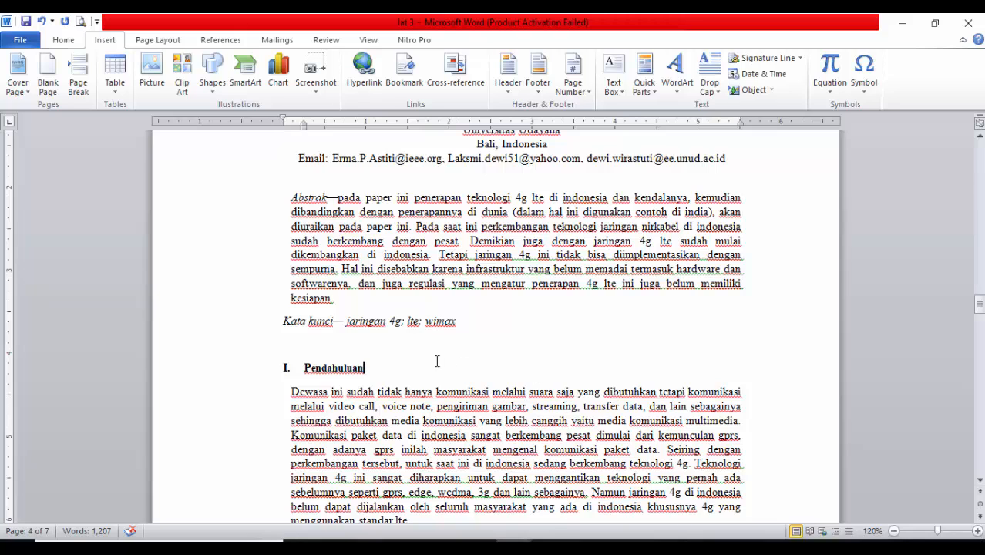
scroll(437, 358, "up", 10)
scroll(424, 354, "down", 7)
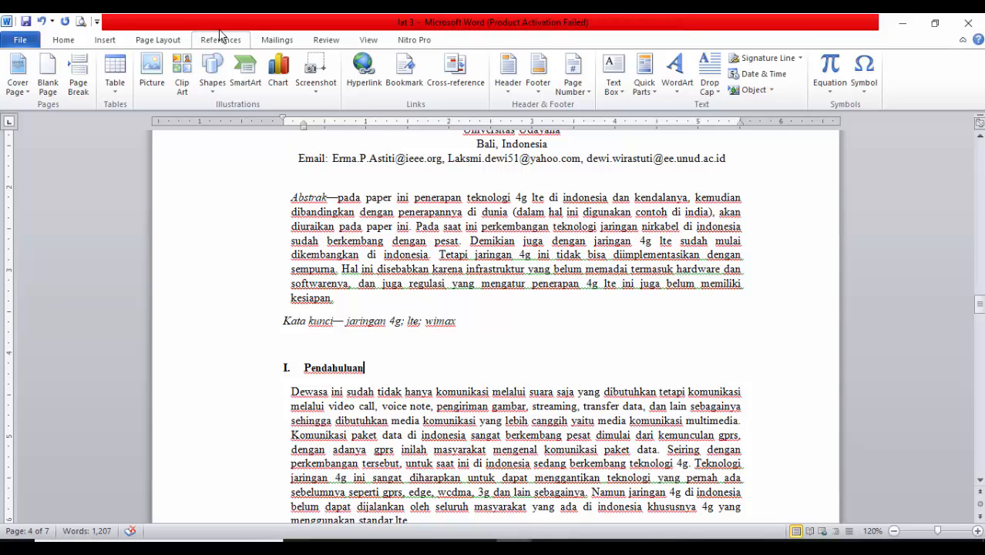
Mark the heading "Pendahuluan" as a Level 1 entry for the table of contents
left_click(221, 38)
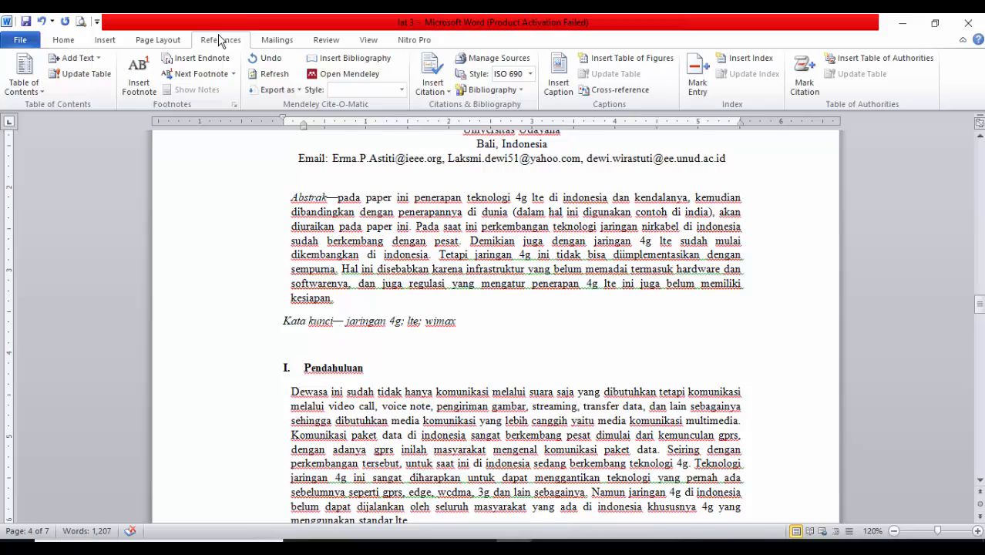
left_click(94, 62)
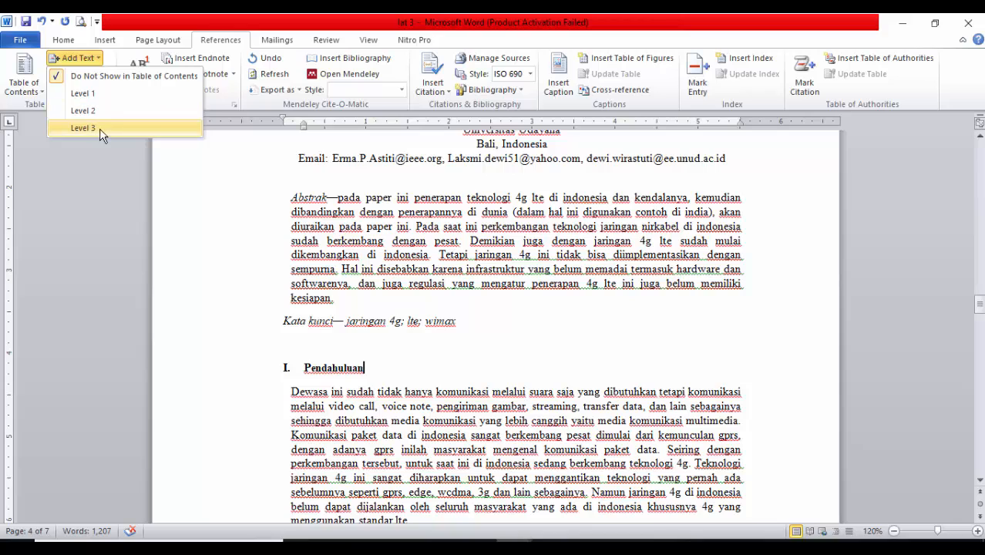
left_click(343, 391)
left_click(233, 375)
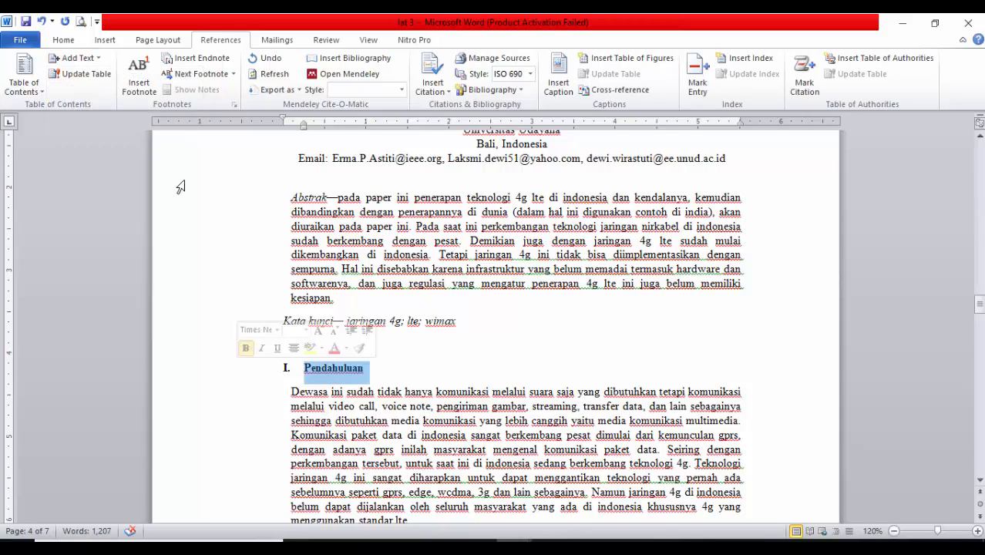
left_click(96, 61)
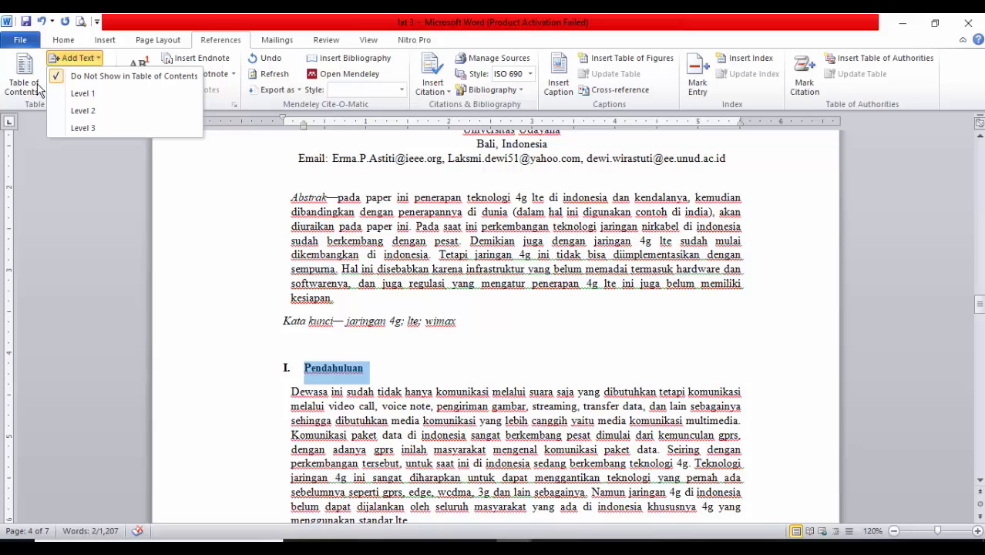
left_click(83, 94)
Mark the heading "Long term evolution (lte)" as a Level 1 entry for the table of contents
scroll(312, 337, "down", 6)
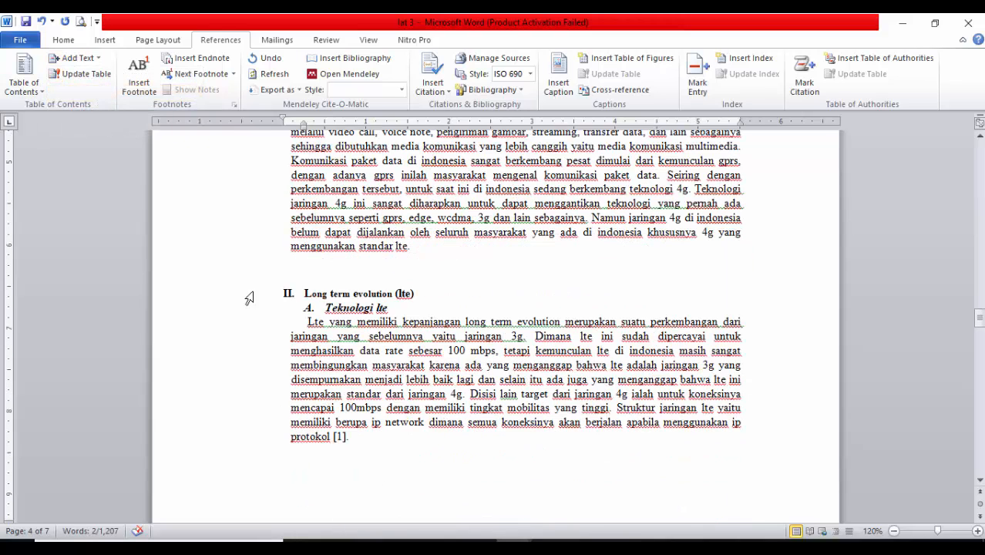
scroll(225, 298, "up", 4)
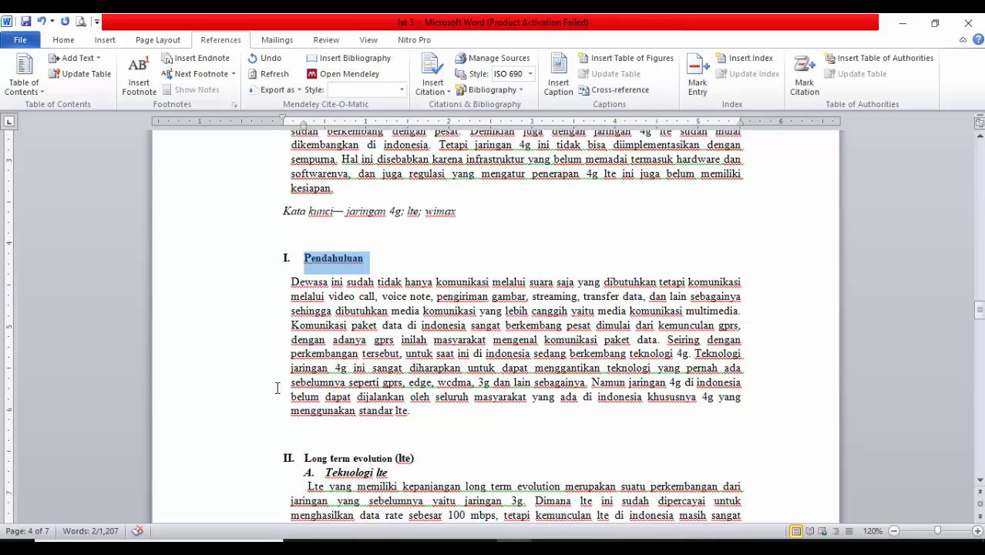
scroll(277, 387, "down", 1)
left_click(245, 402)
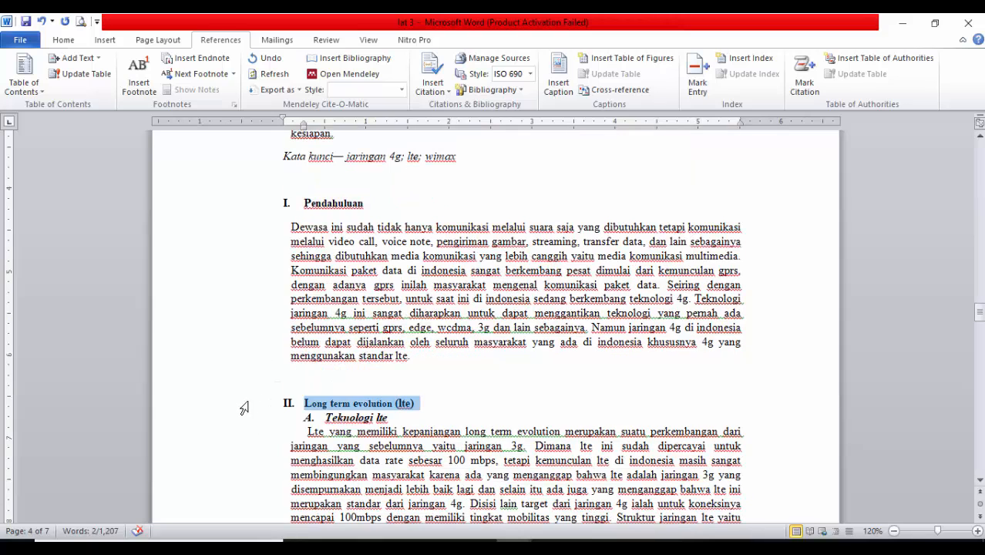
left_click(84, 62)
left_click(83, 93)
Select the subheading "Teknologi lte" and open its table of contents level options
left_click(237, 422)
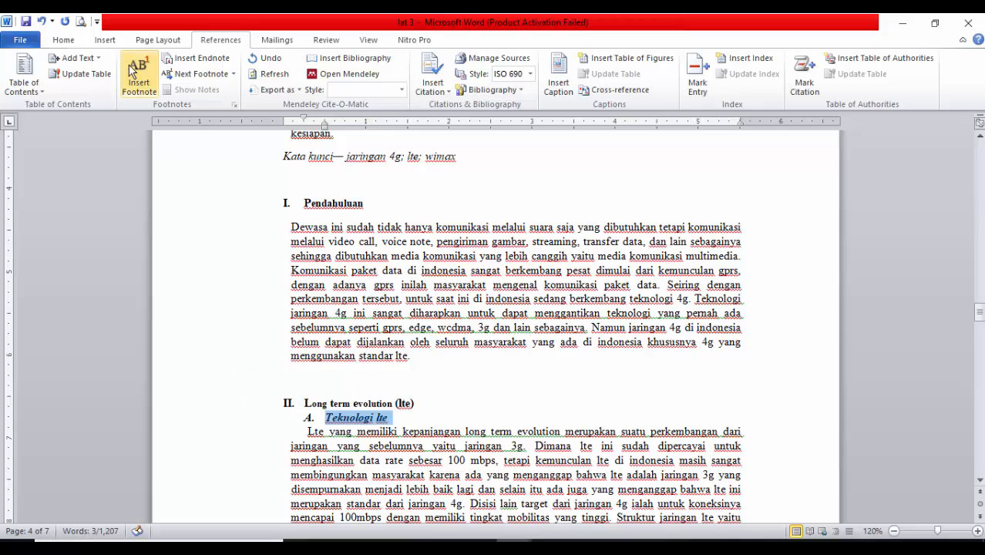
left_click(85, 60)
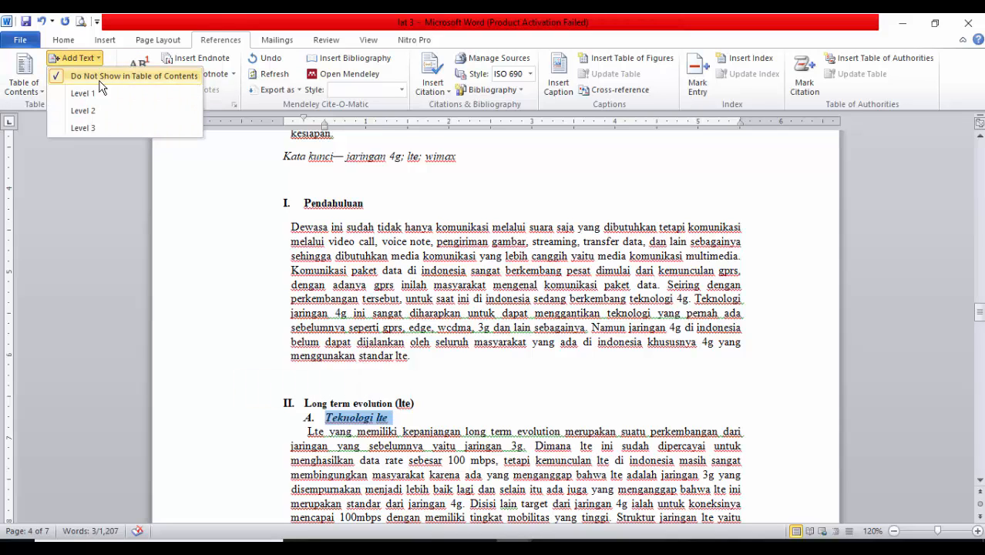
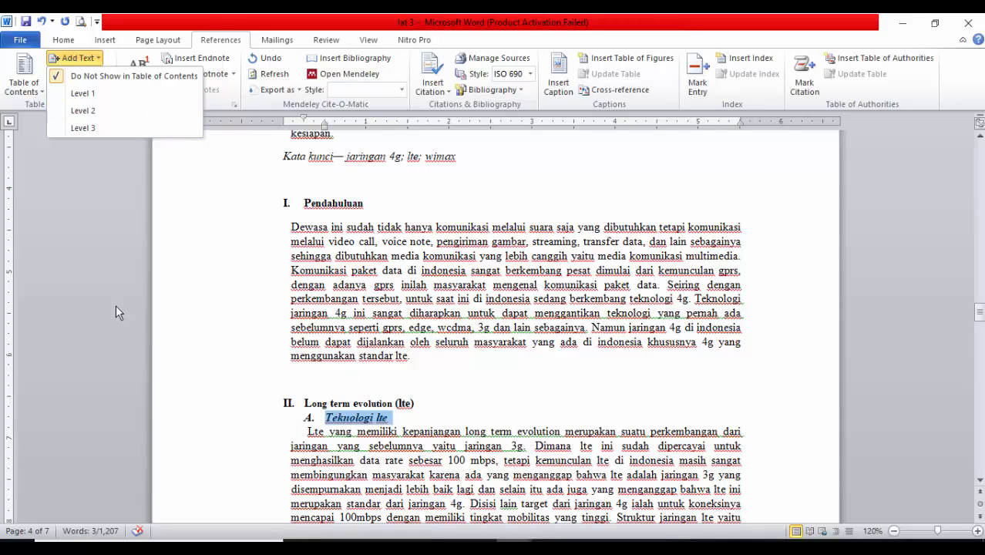
Mark the subheadings "Teknologi lte" and "Arsitektur teknologi lte" as Level 2 entries for the table of contents
left_click(83, 110)
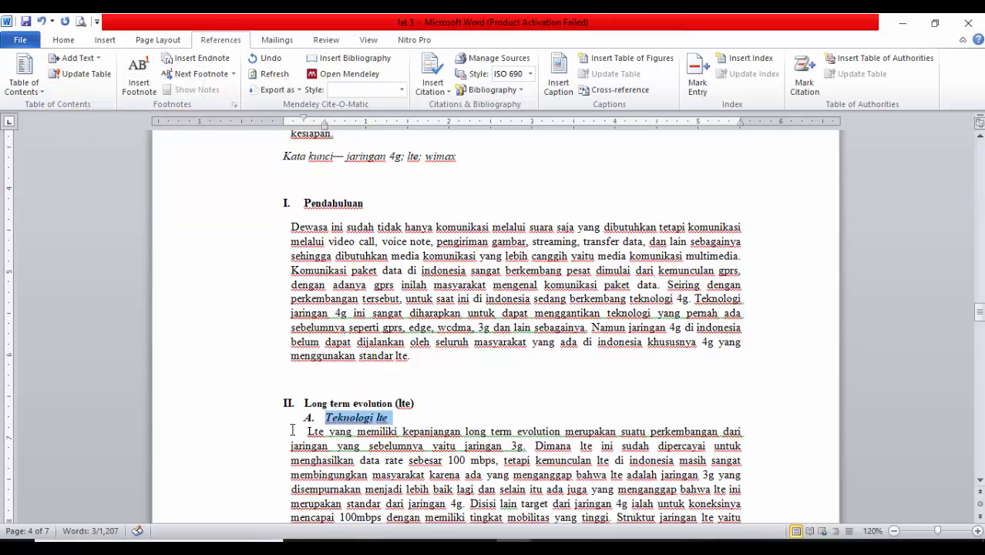
scroll(289, 424, "down", 15)
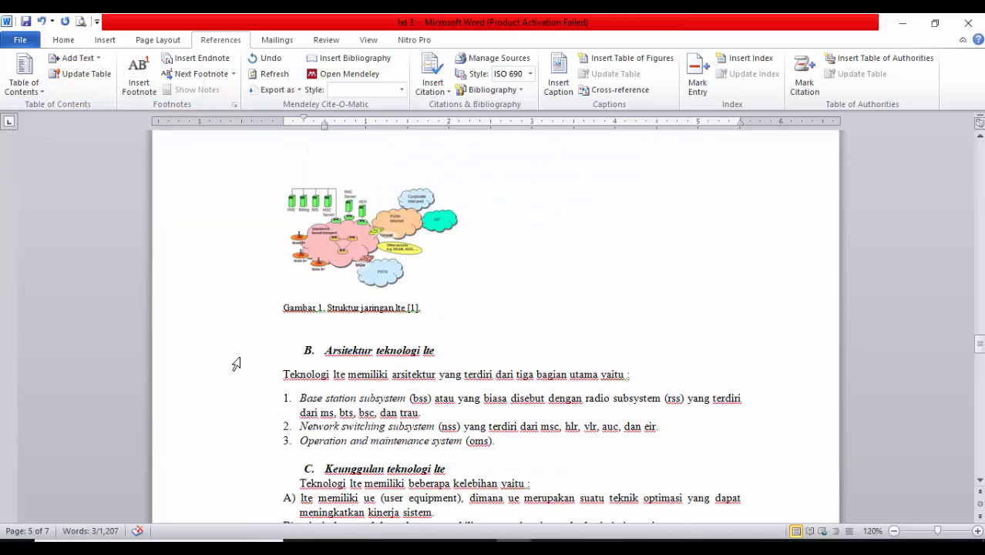
left_click(233, 352)
left_click(91, 62)
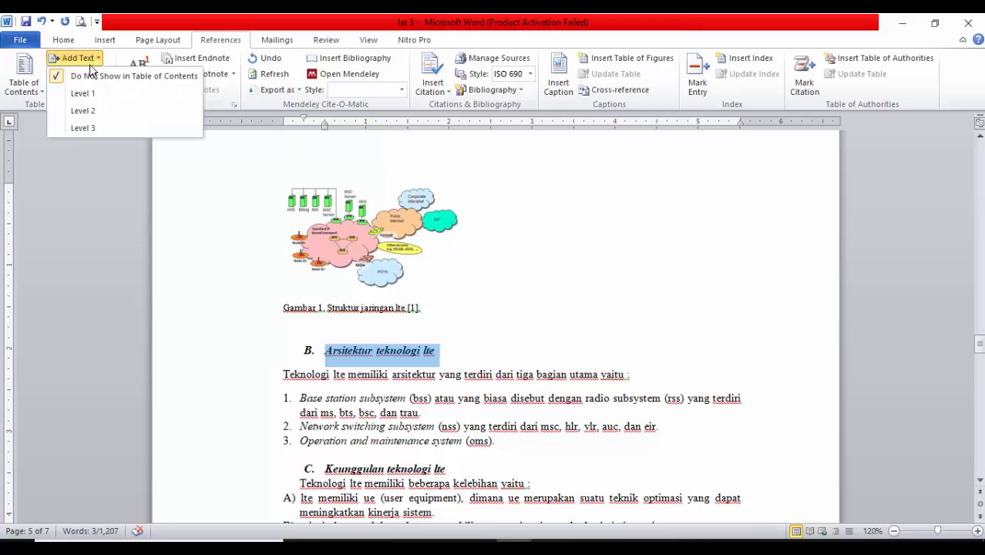
left_click(105, 110)
Mark the subheading "Keunggulan teknologi lte" as a Level 2 entry for the table of contents
scroll(279, 345, "down", 3)
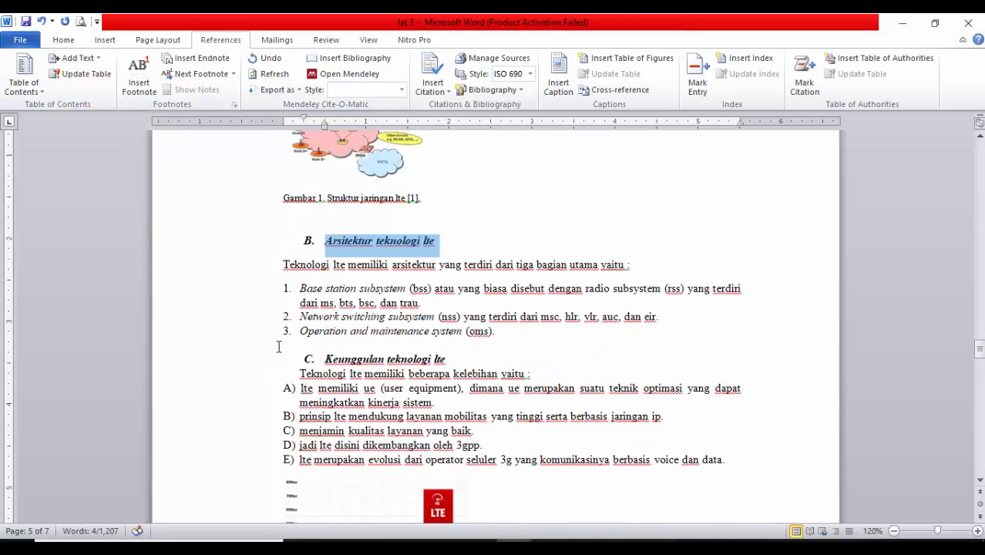
left_click(232, 352)
left_click(230, 368)
left_click(234, 359)
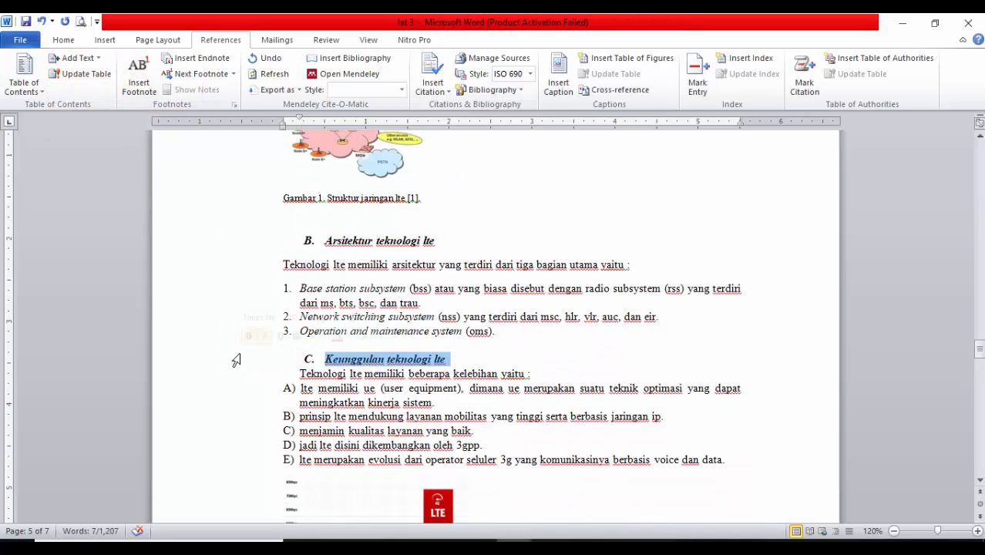
left_click(84, 58)
left_click(91, 113)
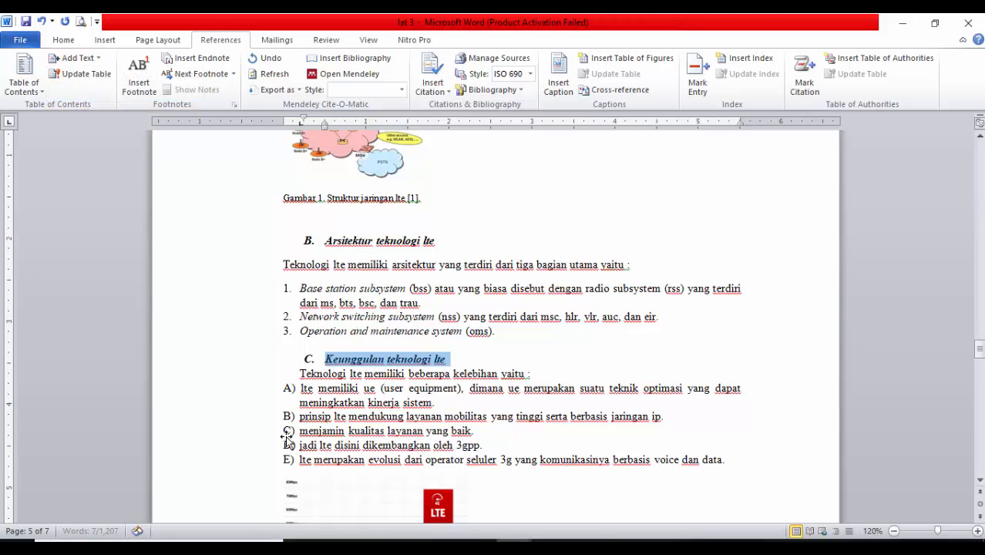
Mark the heading "Implementasi long term evolution di dunia" as a Level 1 entry for the table of contents
scroll(268, 424, "down", 8)
left_click(229, 390)
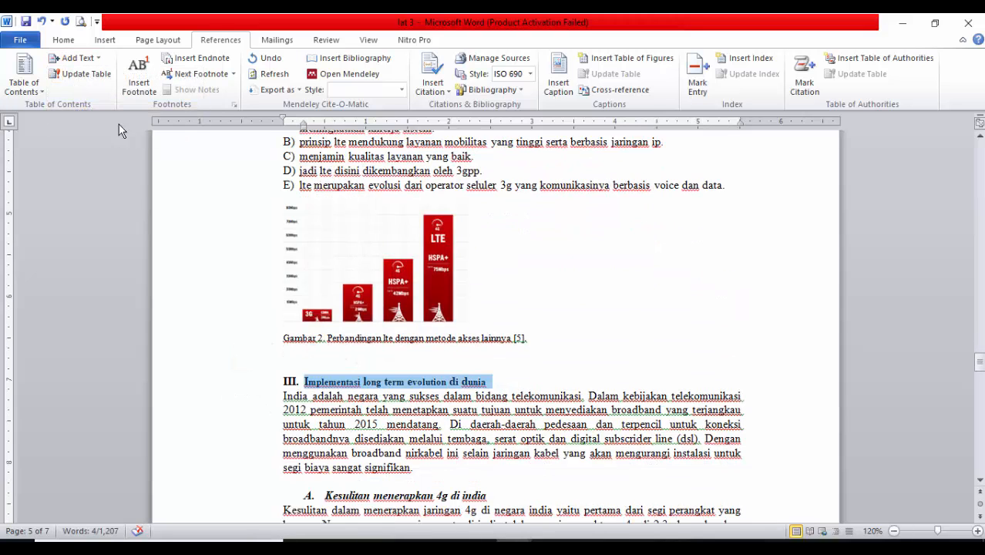
left_click(91, 60)
left_click(91, 58)
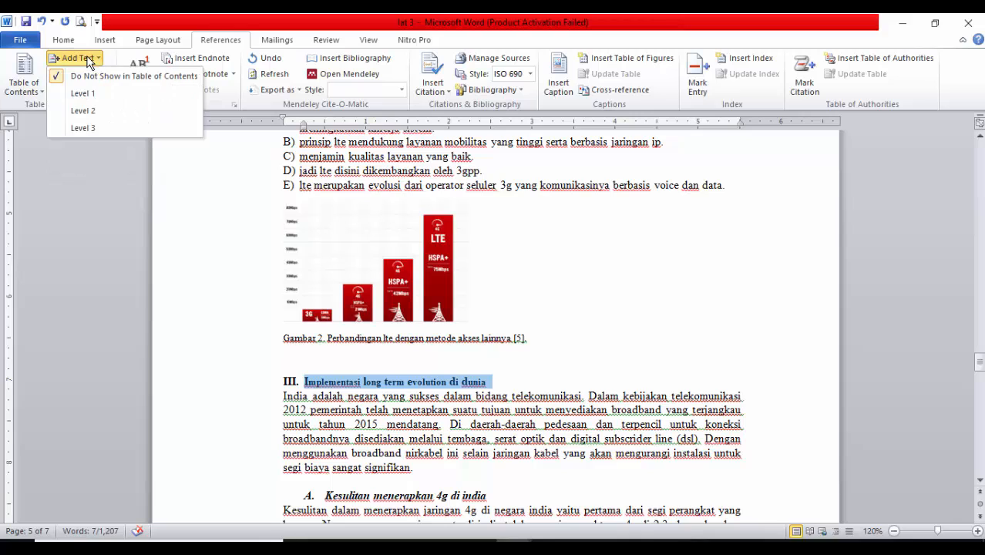
left_click(99, 94)
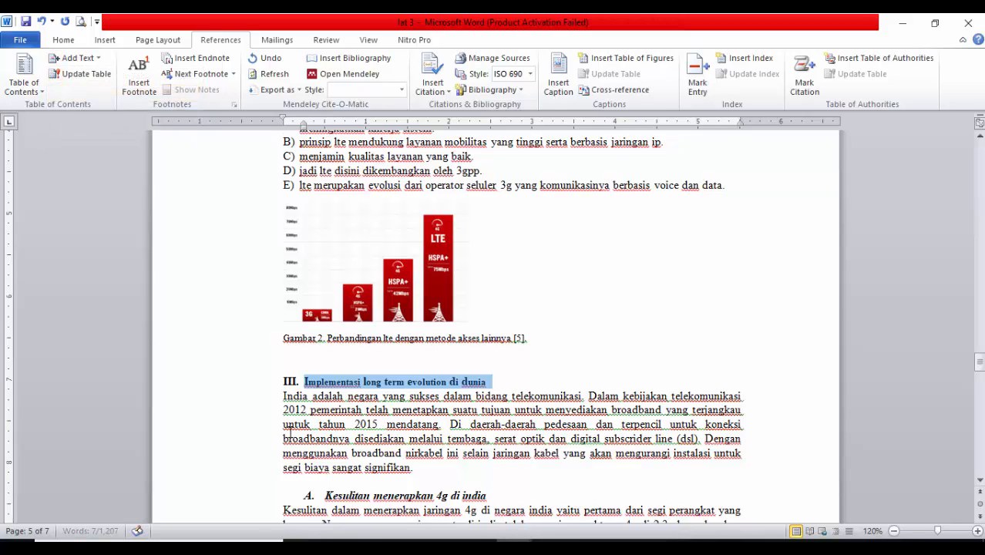
Mark the subheading "Kesulitan menerapkan 4g di india" as a Level 2 entry for the table of contents
scroll(290, 432, "down", 4)
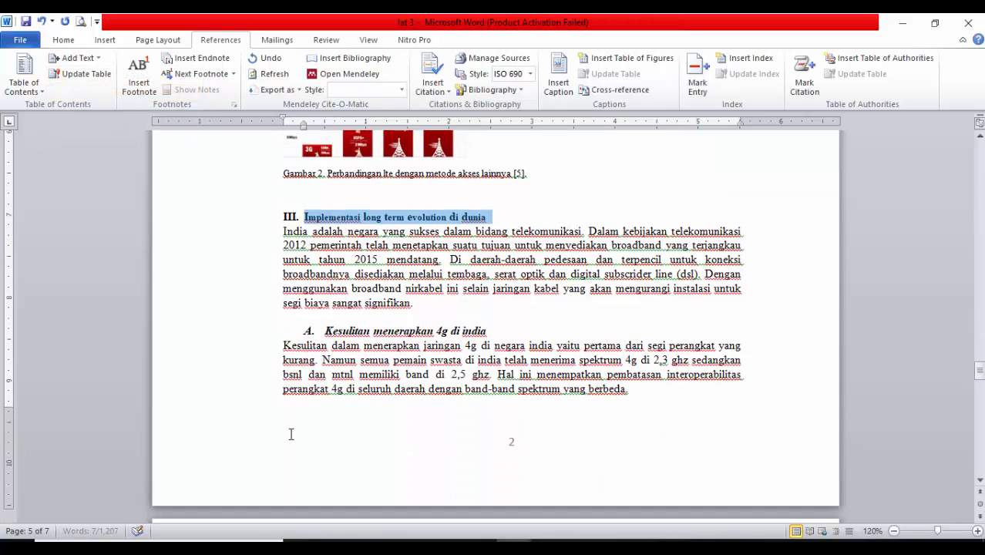
left_click(208, 335)
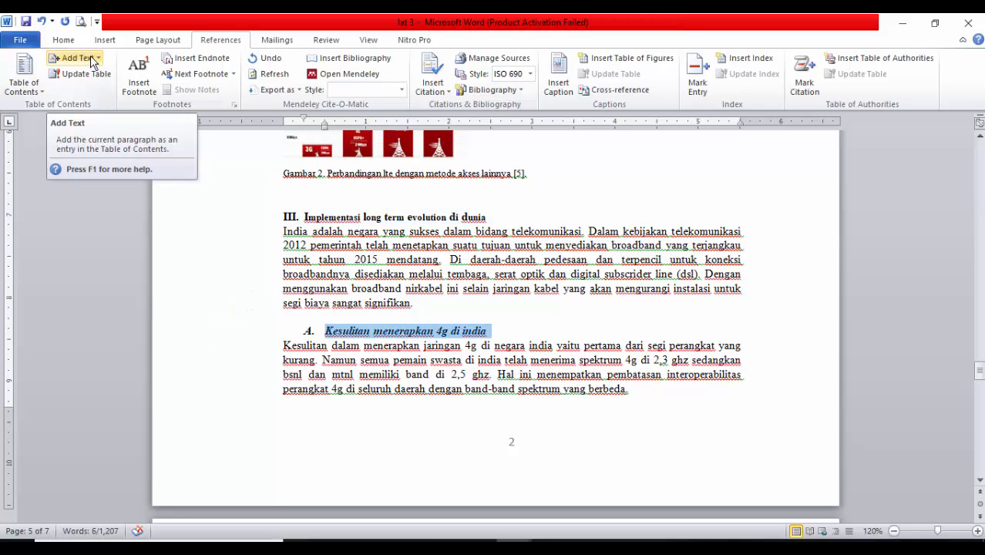
left_click(91, 60)
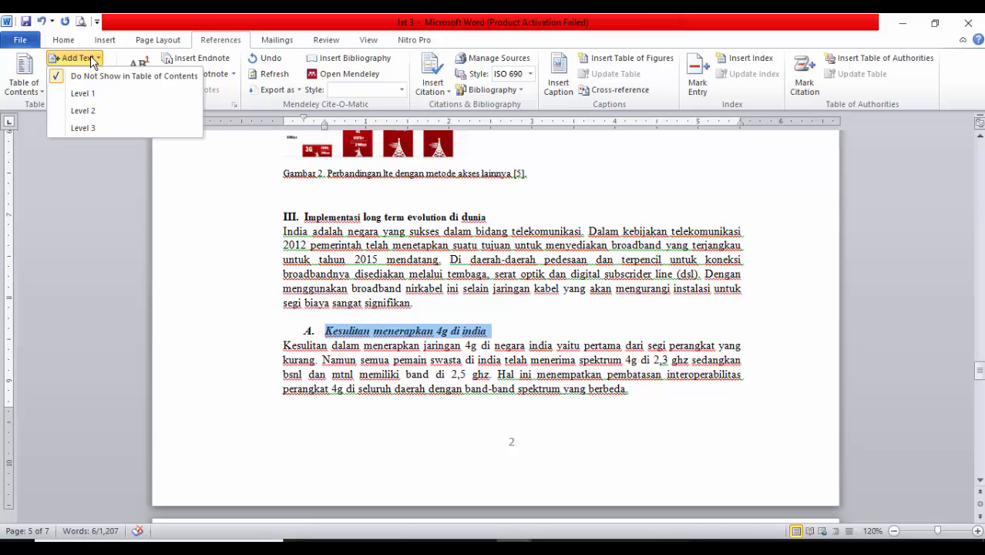
left_click(85, 111)
Mark the subheading "Di india hanya layanan data 4g, voip belum tersedia" as a Level 2 entry for the table of contents
scroll(208, 339, "down", 6)
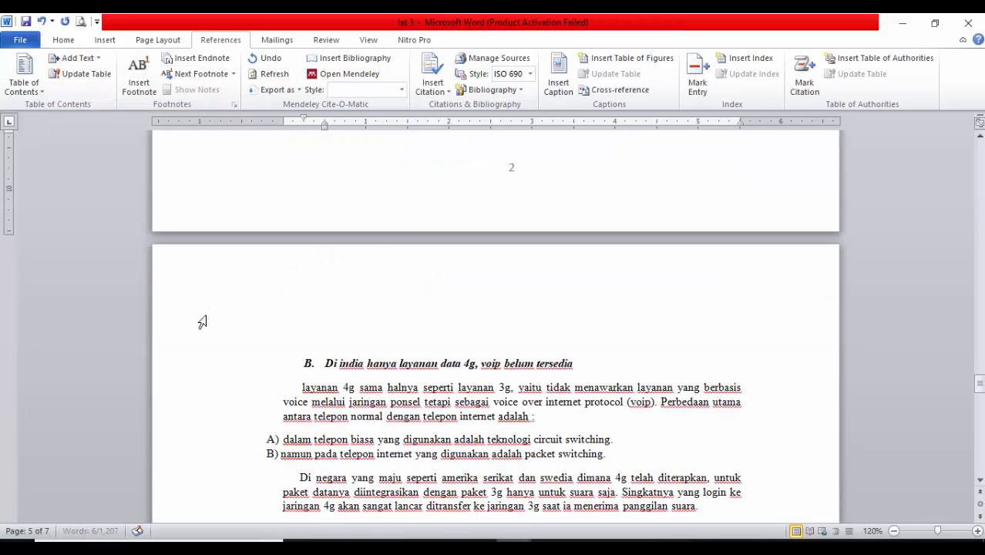
left_click(229, 365)
left_click(83, 59)
left_click(84, 111)
Mark the heading "Implementasi long term evolution di indonesia" as a Level 1 entry for the table of contents
scroll(259, 376, "down", 3)
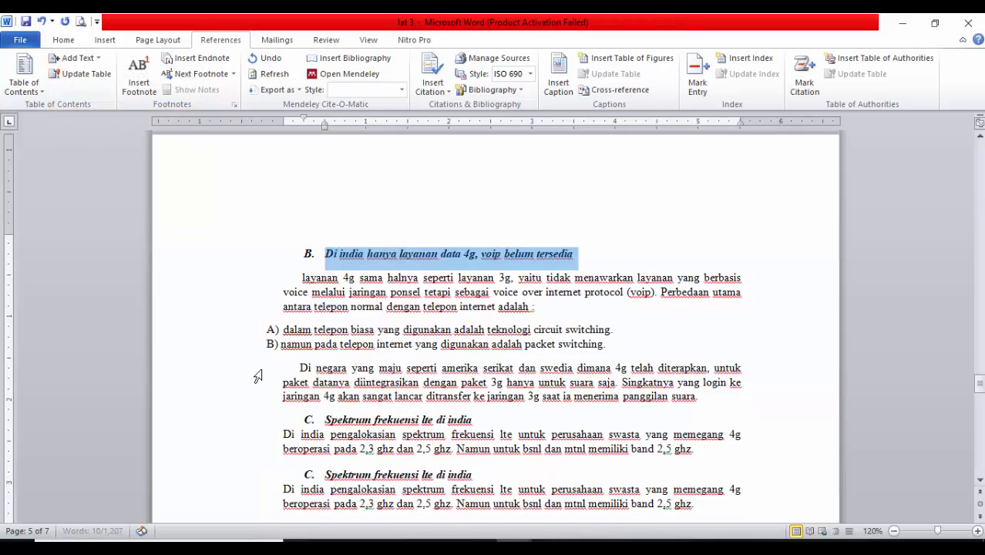
scroll(258, 376, "down", 6)
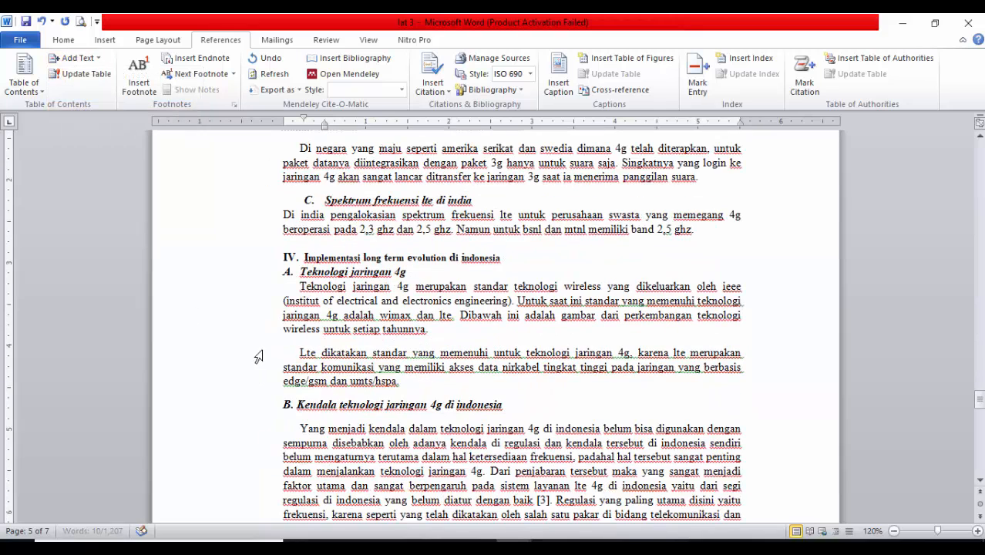
left_click(209, 262)
left_click(91, 57)
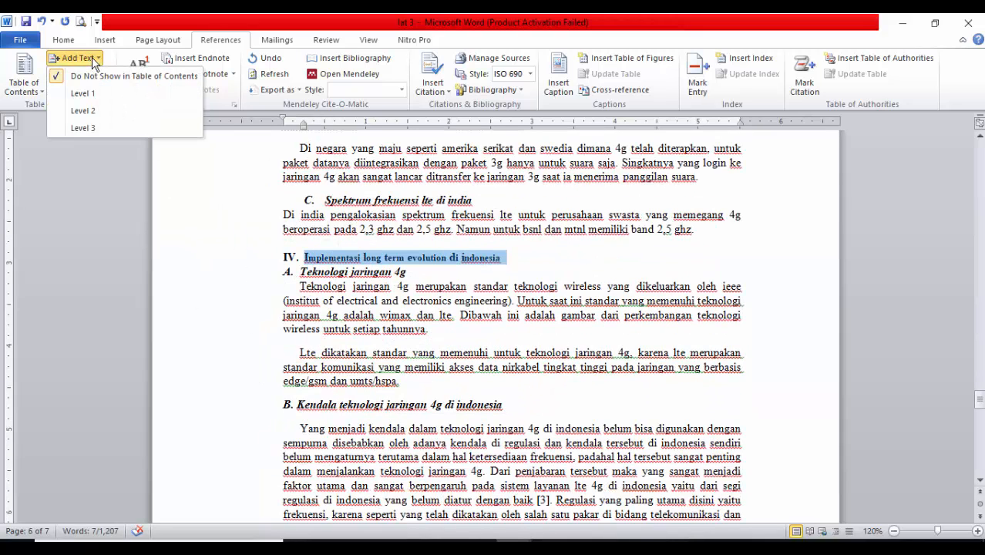
left_click(83, 93)
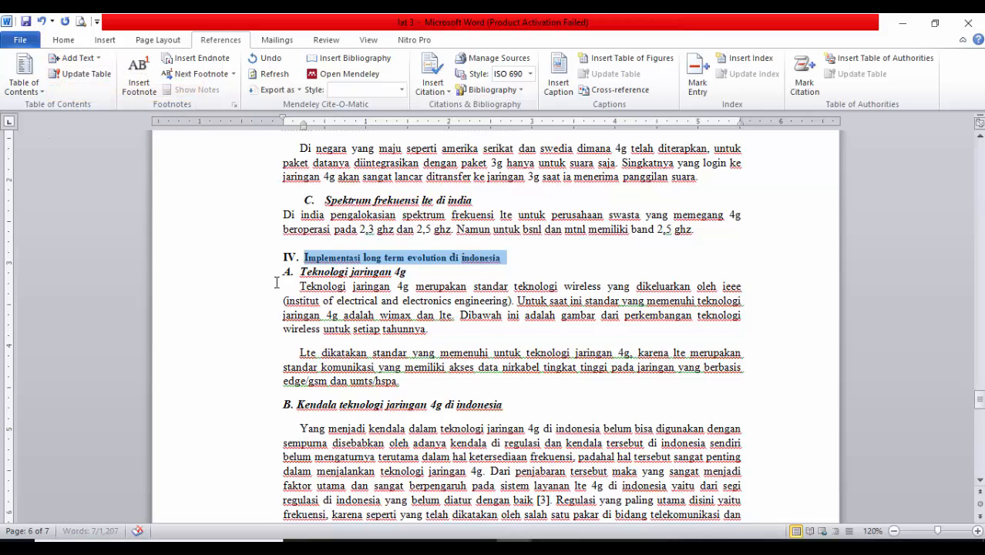
Try to mark the subheading "Kendala teknologi jaringan 4g di indonesia" as a Level 2 entry for the table of contents
left_click(208, 273)
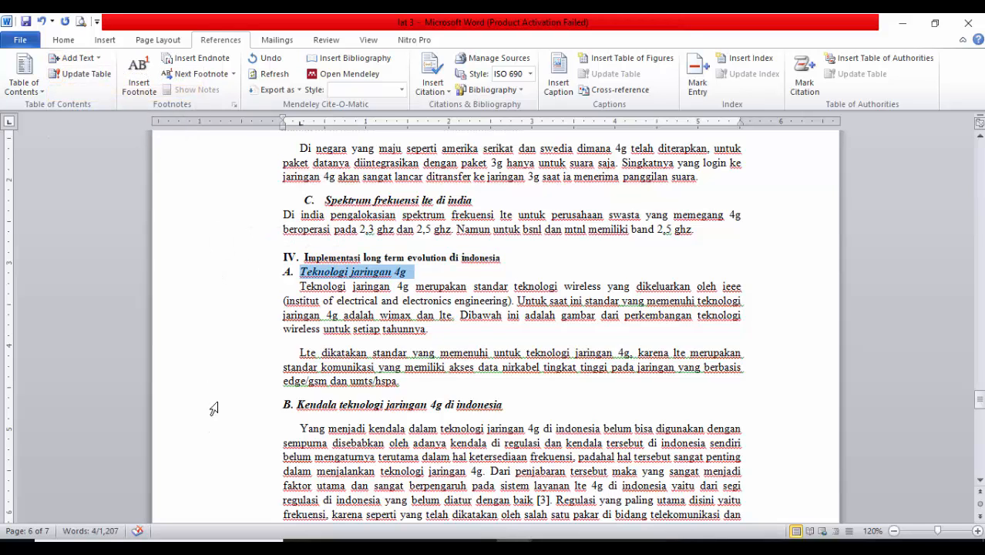
left_click(213, 407)
left_click(98, 59)
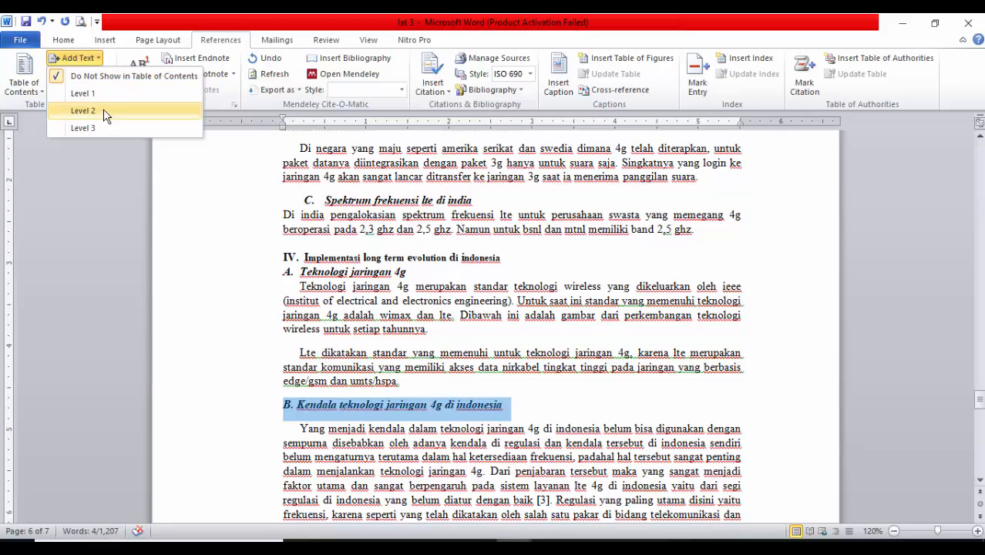
left_click(104, 111)
scroll(370, 308, "down", 2)
left_click(327, 235)
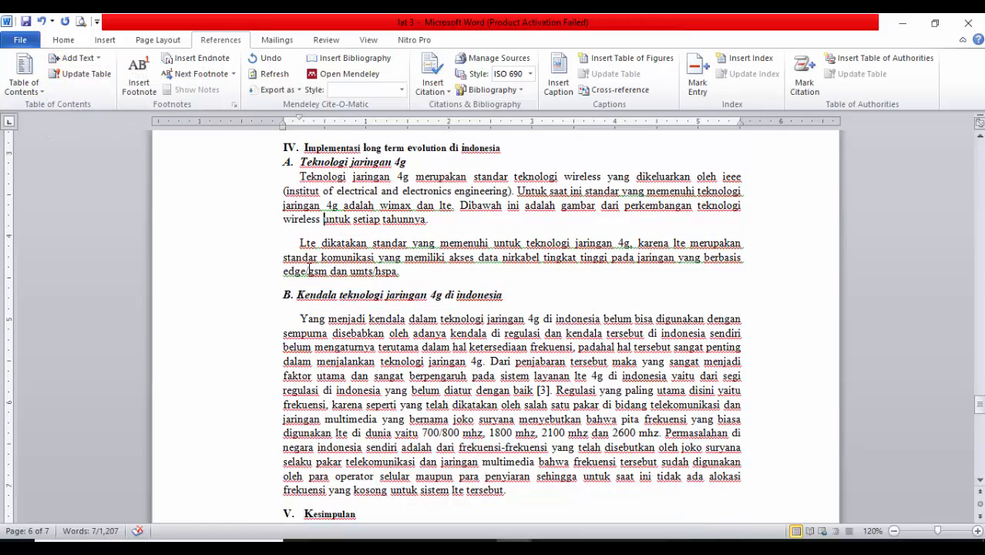
Mark the heading "Kesimpulan" as a Level 1 entry for the table of contents
scroll(307, 333, "down", 5)
left_click(195, 296)
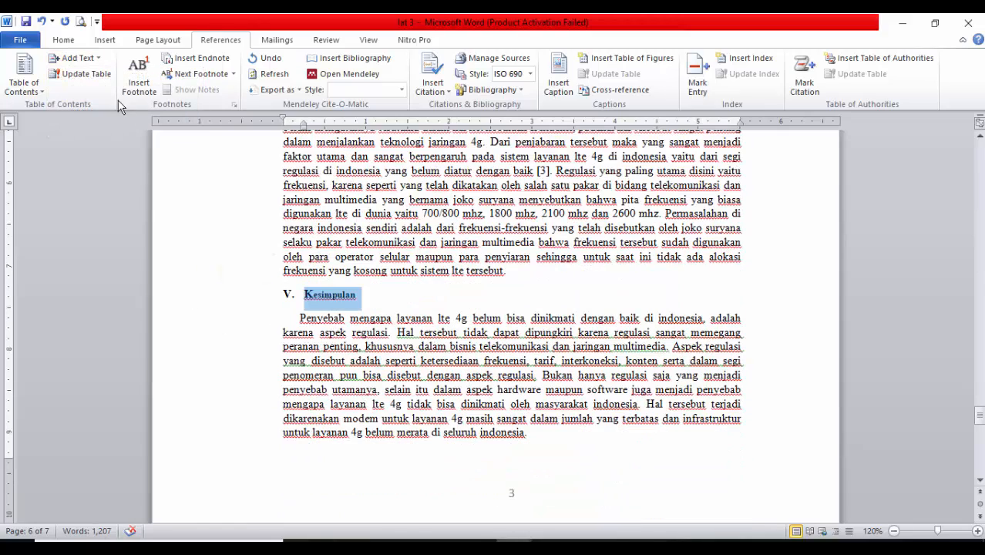
left_click(89, 62)
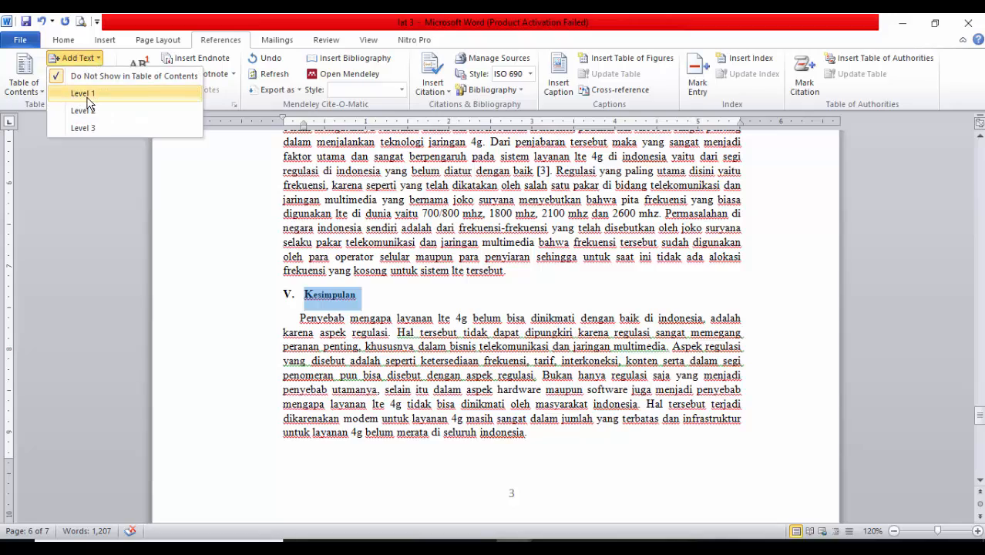
left_click(86, 95)
Mark the heading "Referensi" on the last page as a Level 1 entry for the table of contents
scroll(548, 385, "up", 3)
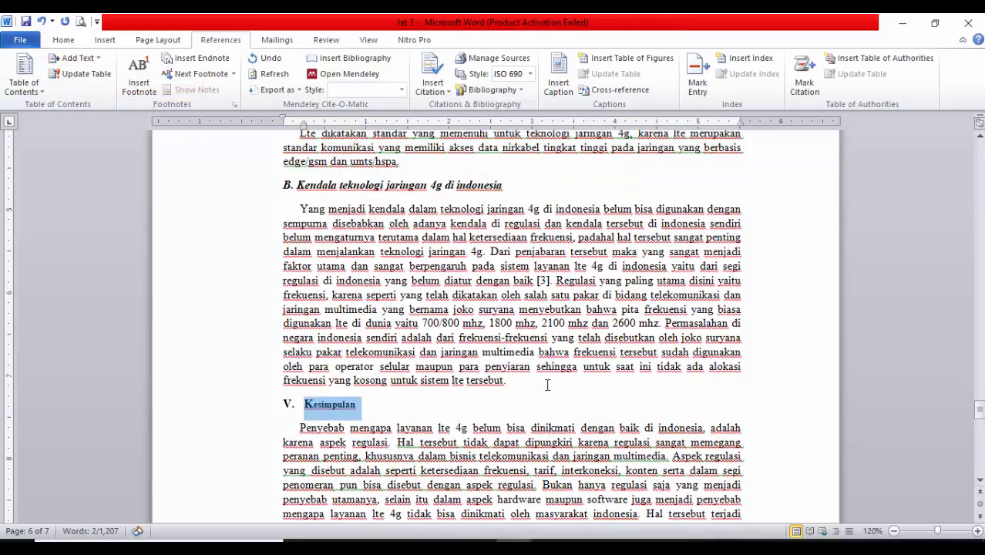
scroll(548, 384, "up", 15)
scroll(455, 374, "down", 20)
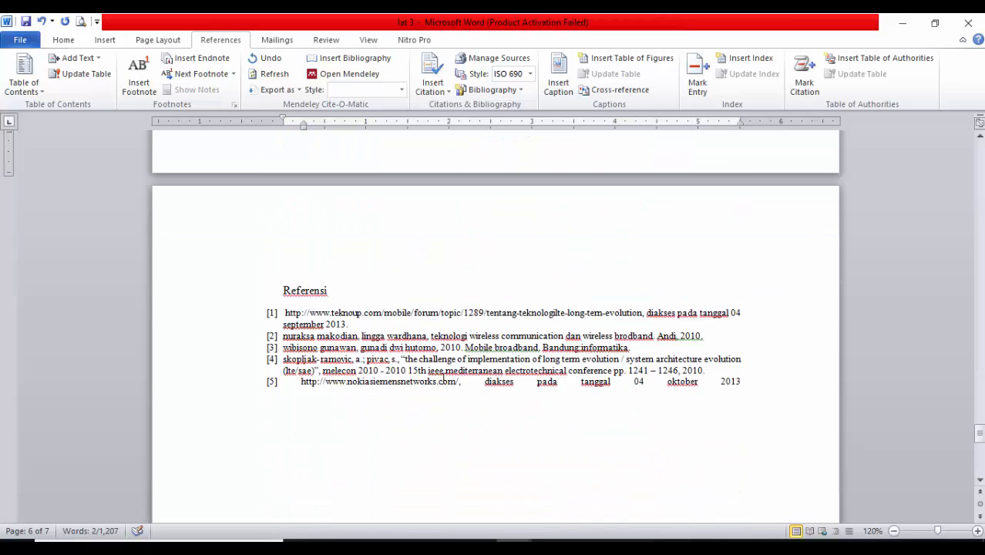
left_click(202, 291)
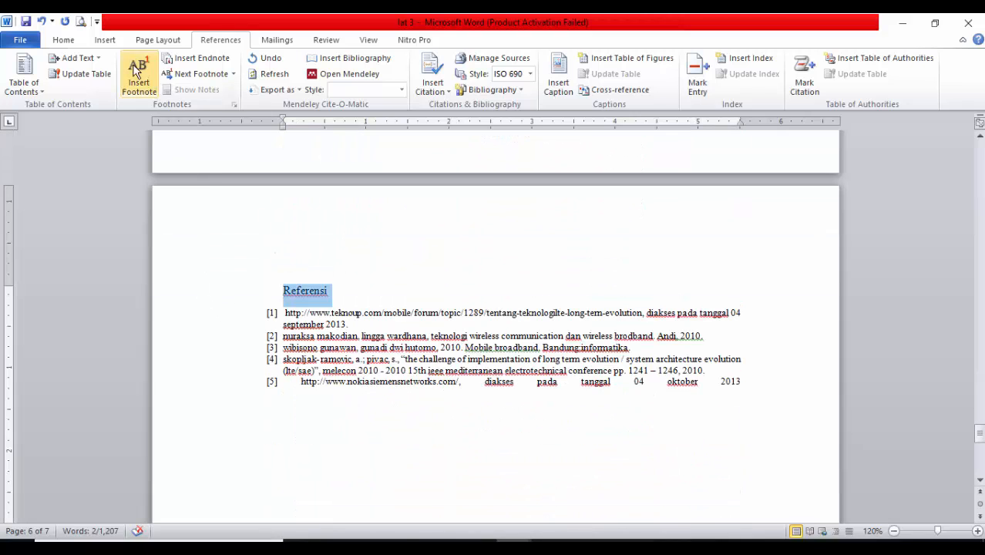
left_click(83, 61)
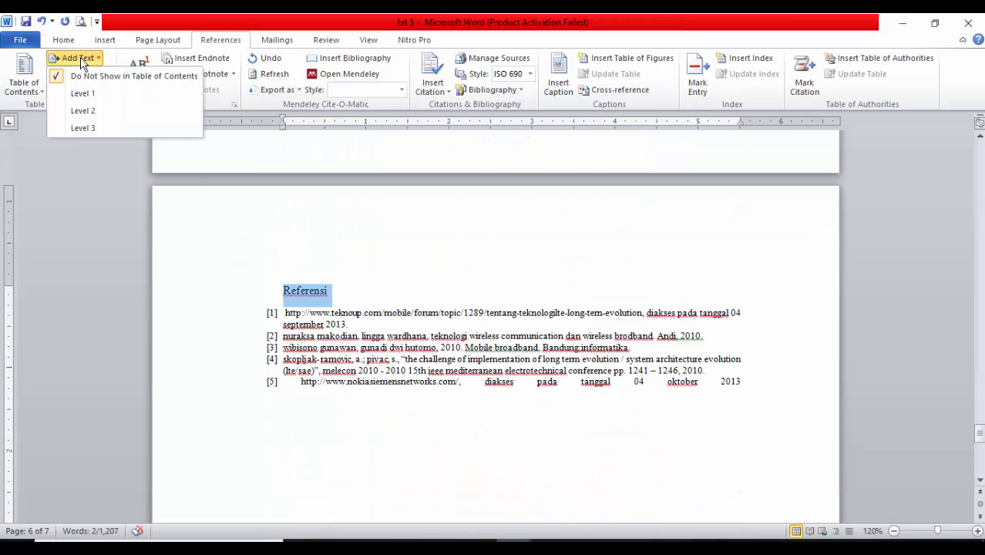
left_click(103, 94)
Insert the built-in Automatic Table 1 table of contents on the last blank front page, page 3, and review its entries
scroll(563, 288, "up", 15)
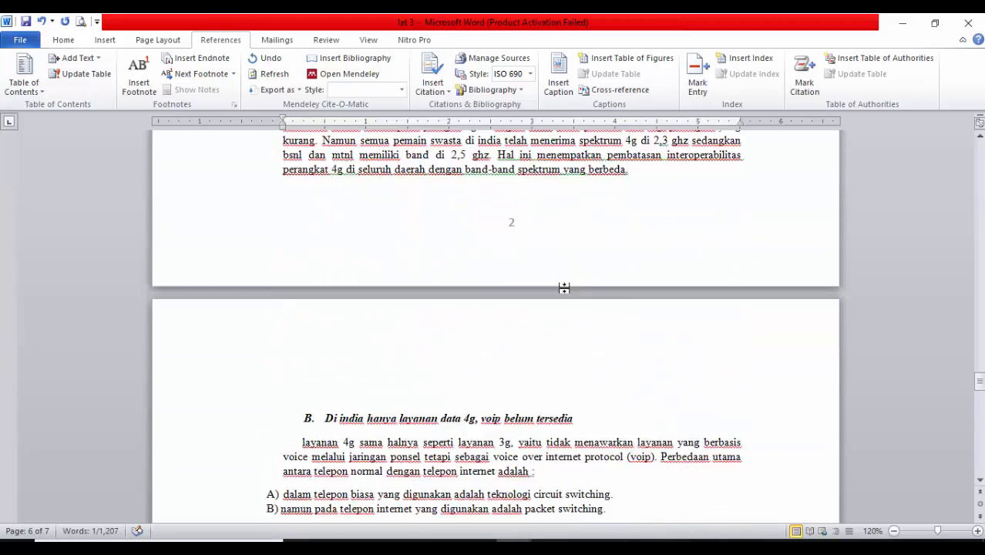
scroll(562, 288, "up", 20)
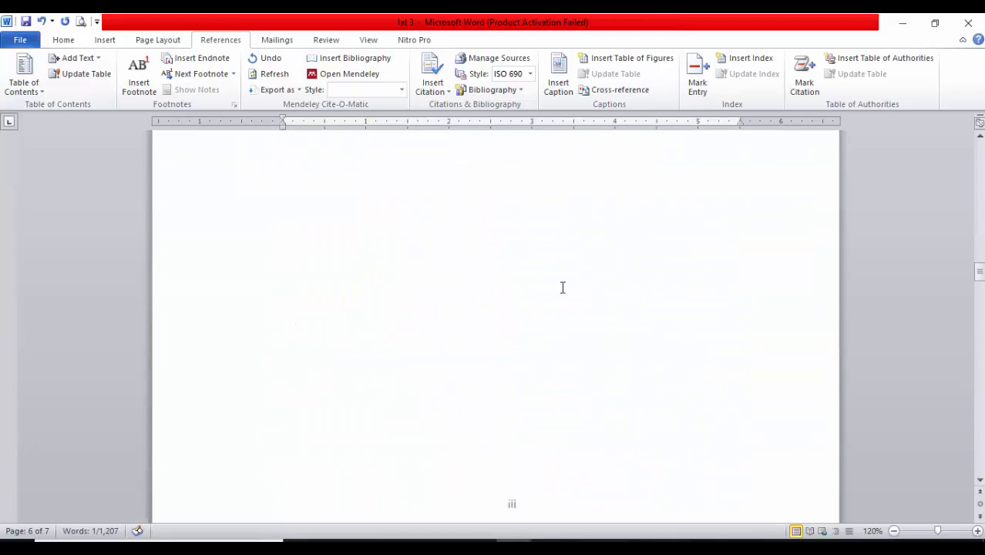
scroll(570, 291, "up", 5)
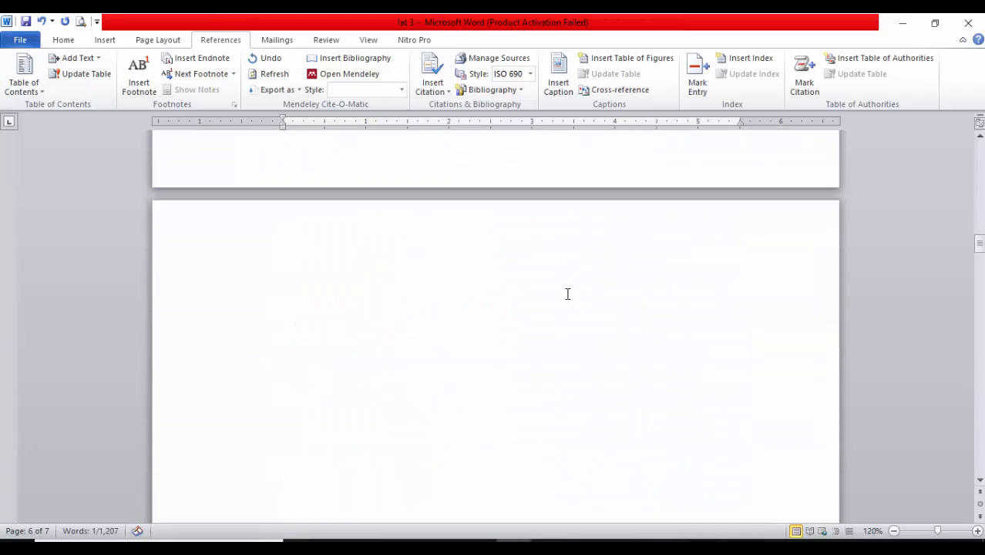
left_click(469, 289)
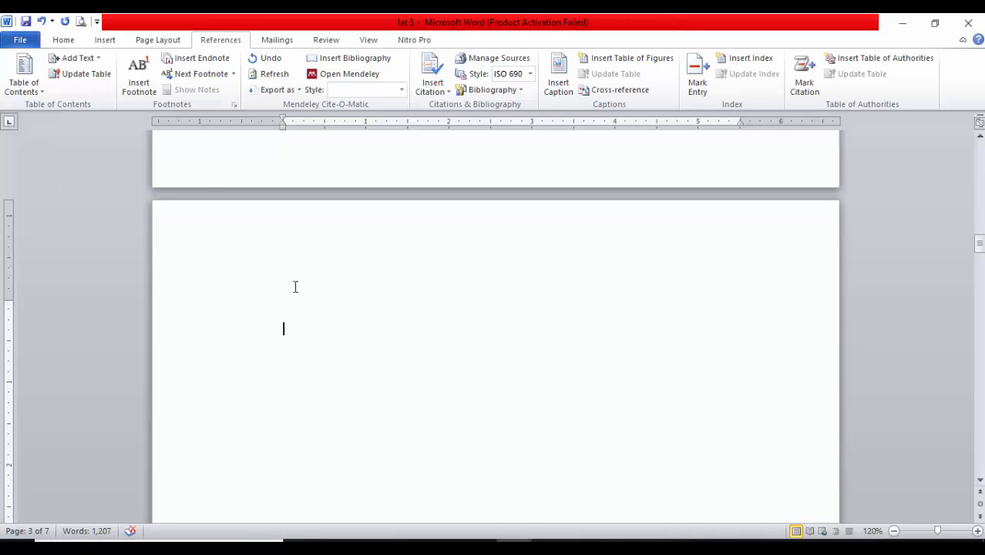
left_click(28, 90)
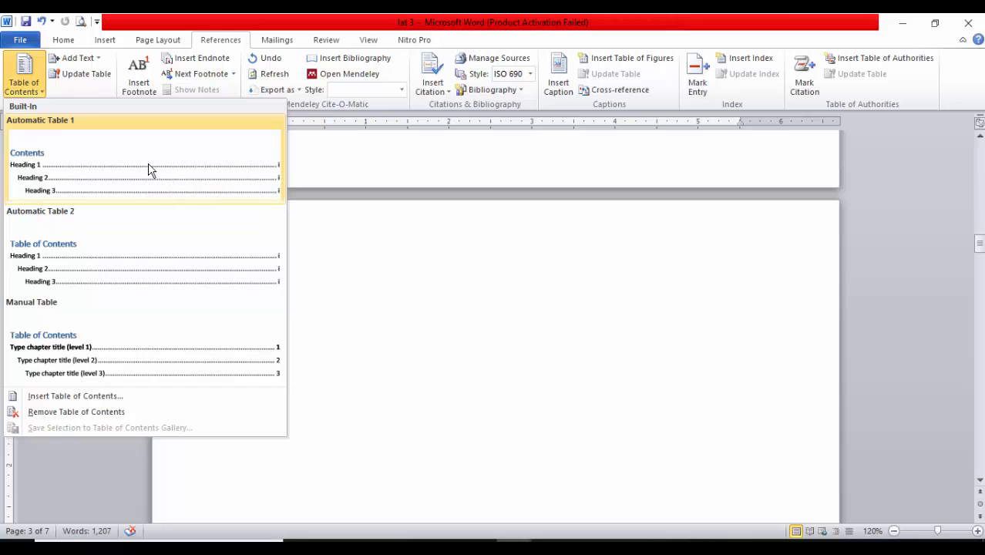
left_click(148, 168)
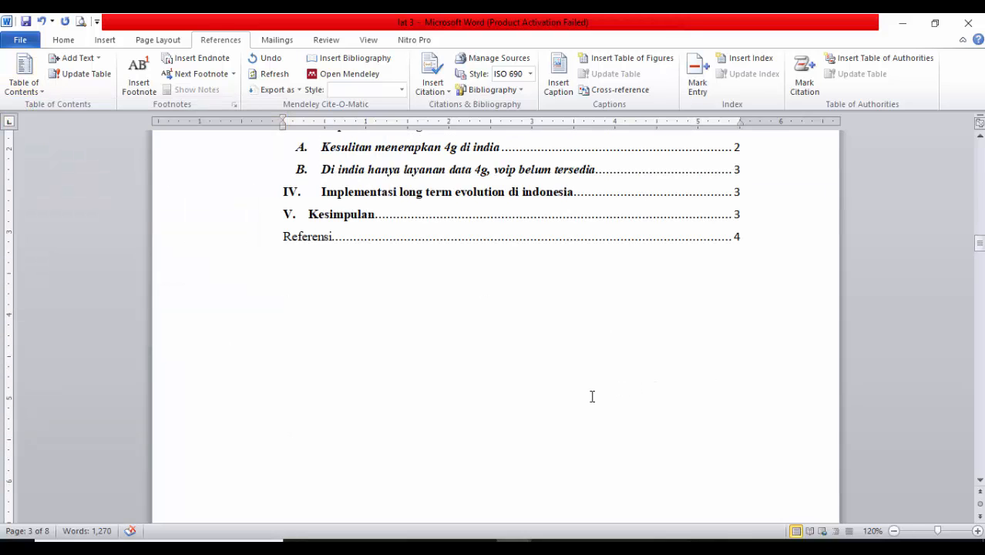
scroll(575, 389, "up", 4)
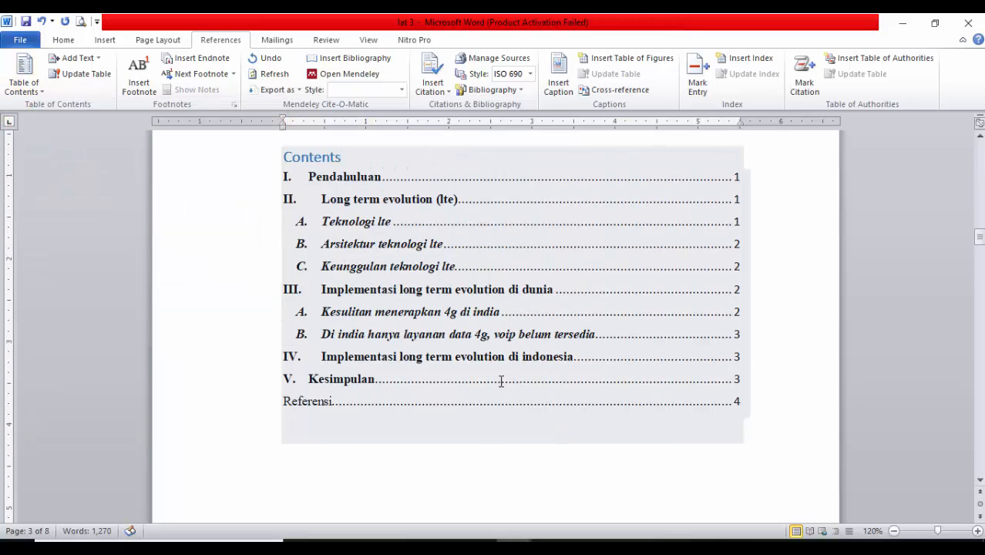
scroll(444, 330, "down", 1)
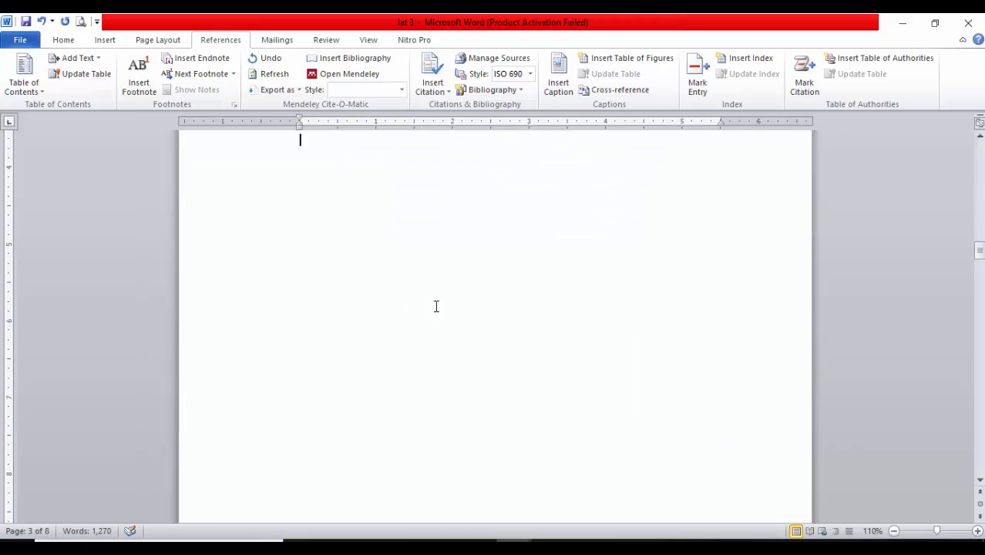
scroll(551, 336, "up", 6)
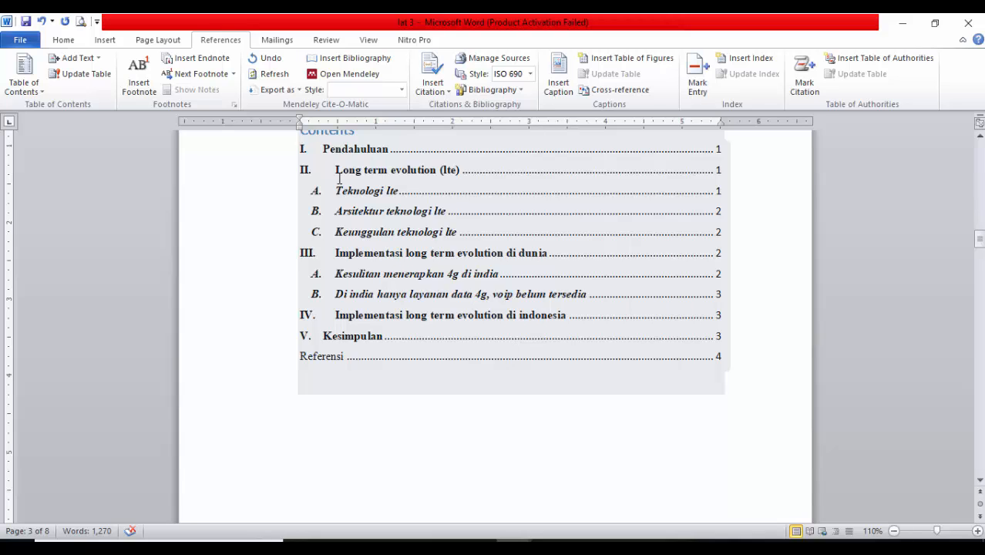
Examine the numbered main headings and the lettered subheadings listed in the generated table of contents
scroll(361, 292, "up", 3)
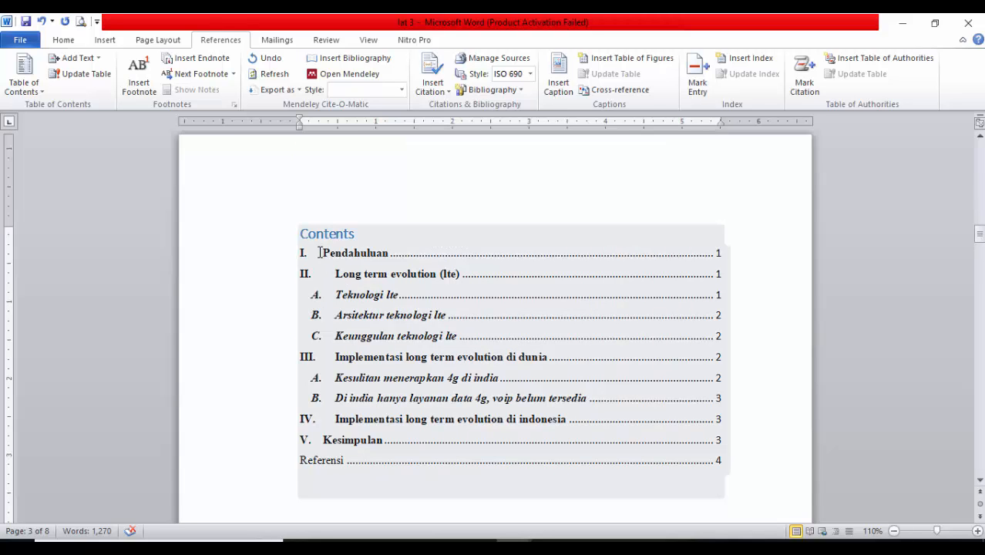
left_click(302, 275)
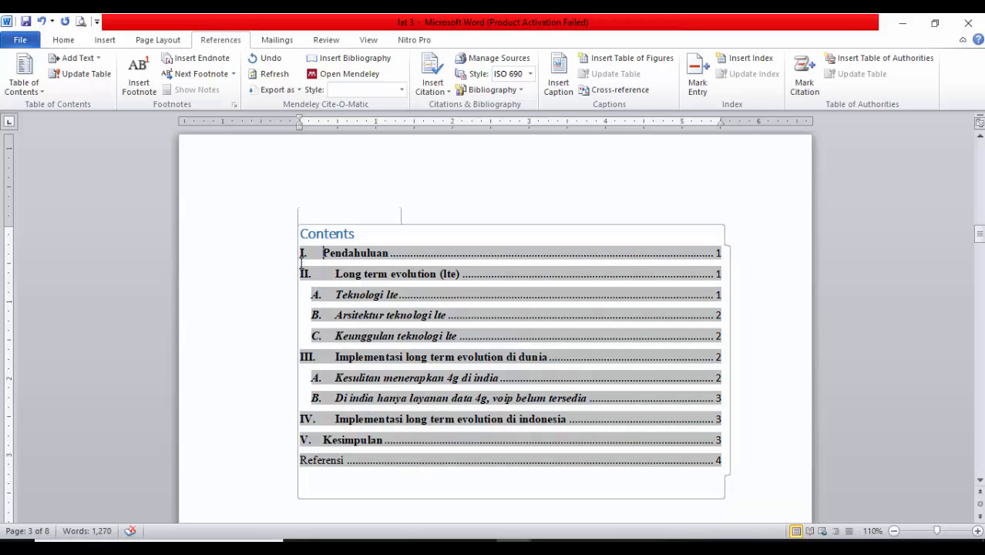
left_click(305, 356)
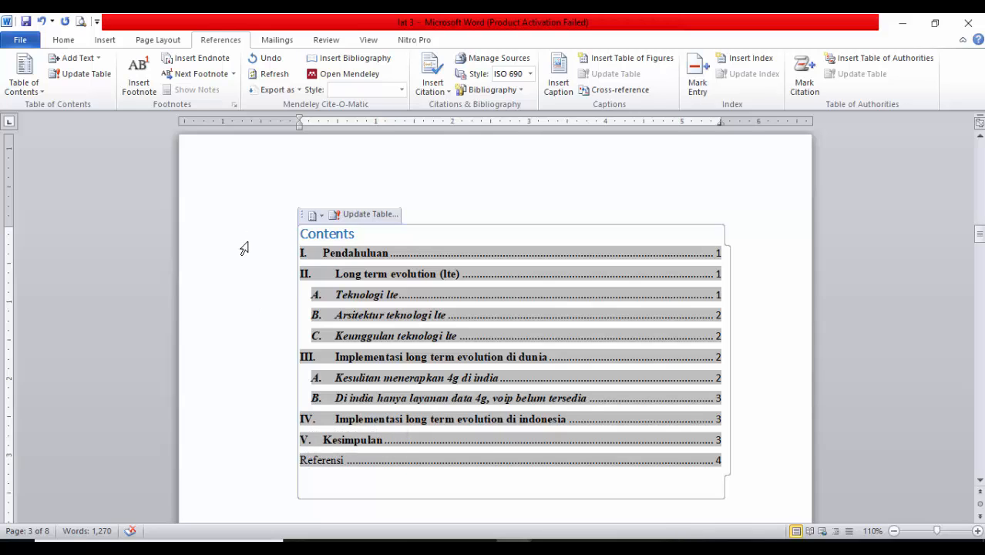
left_click(244, 301)
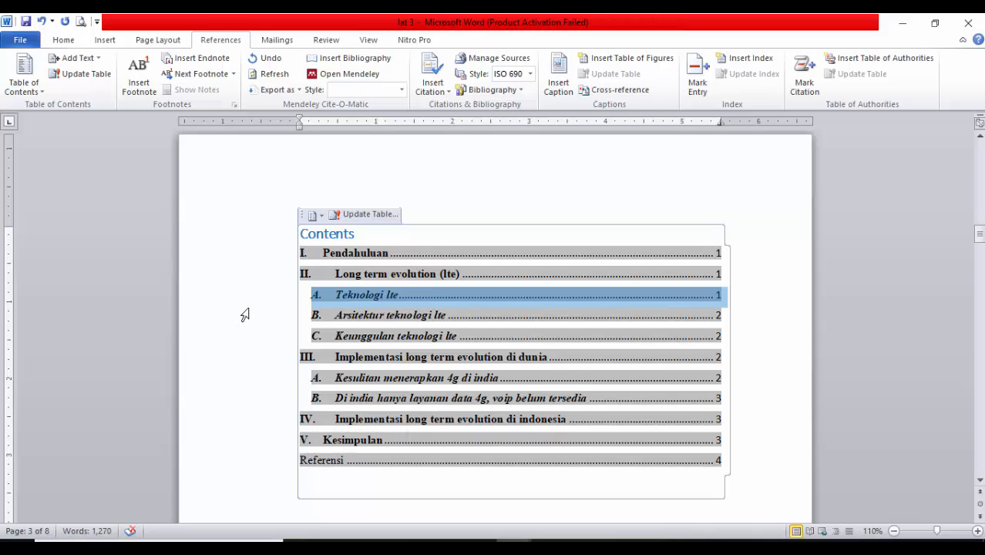
left_click_drag(244, 314, 251, 339)
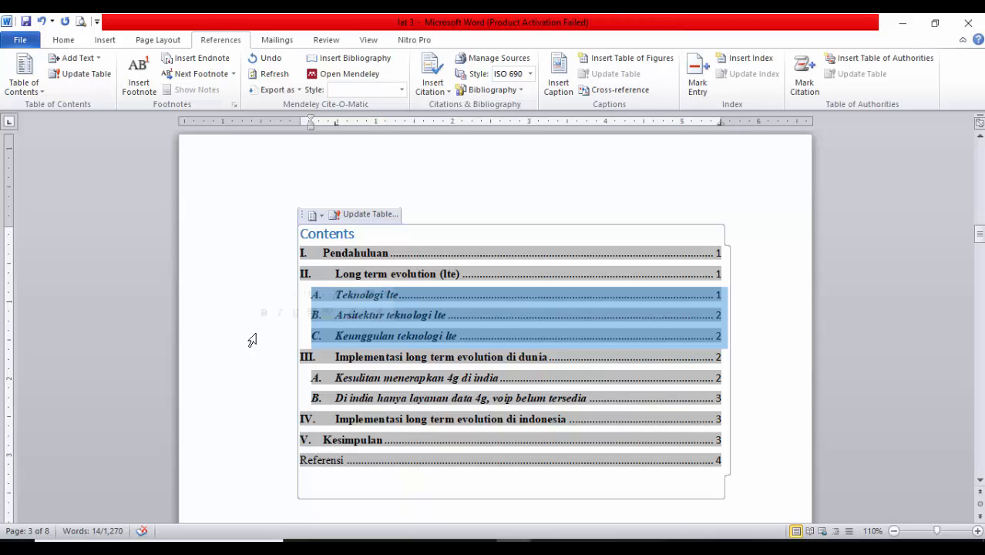
left_click(319, 369)
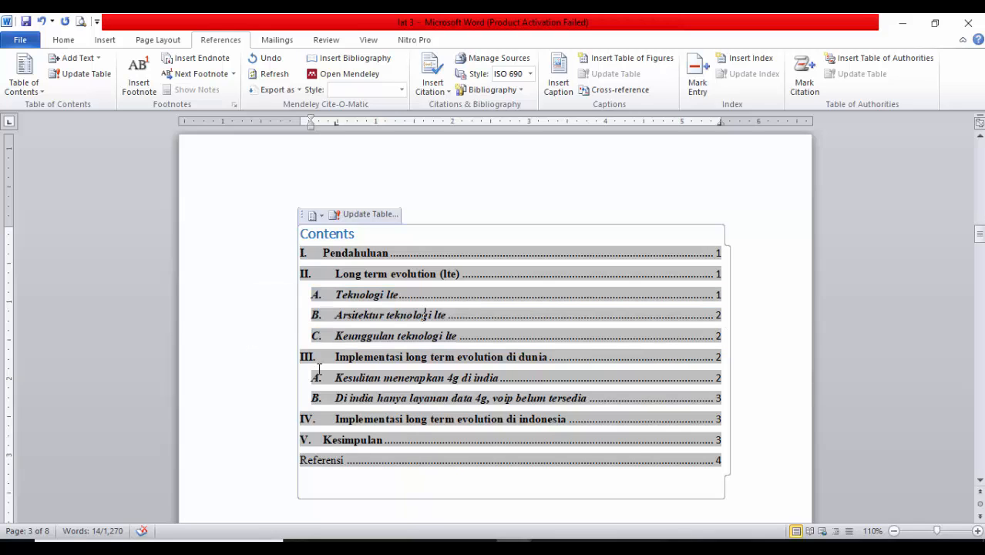
left_click_drag(263, 394, 265, 401)
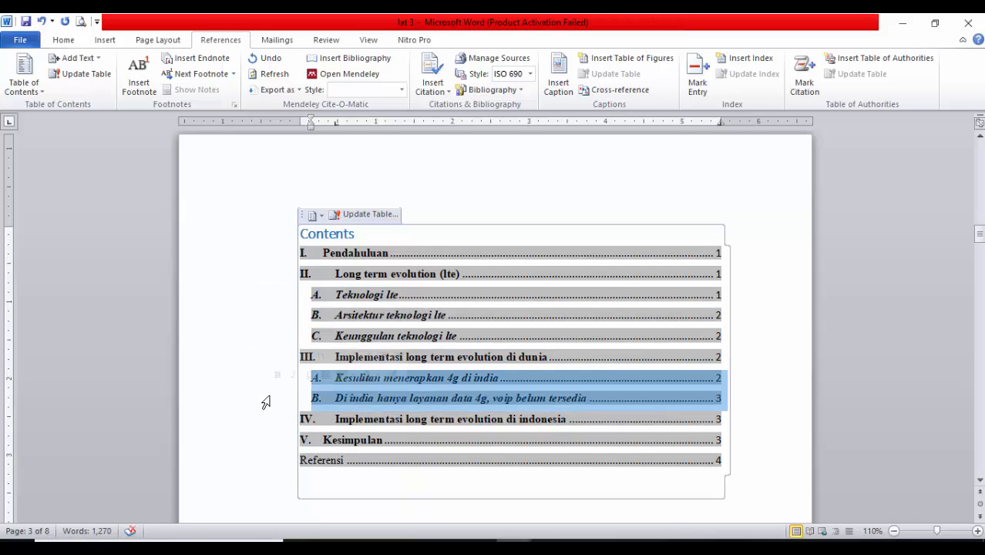
Replace the table of contents title with a centred "DAFTAR ISI" and add two blank lines beneath it
left_click(354, 231)
key("BackSpace")
key("BackSpace")
key("BackSpace")
key("BackSpace")
key("BackSpace")
key("BackSpace")
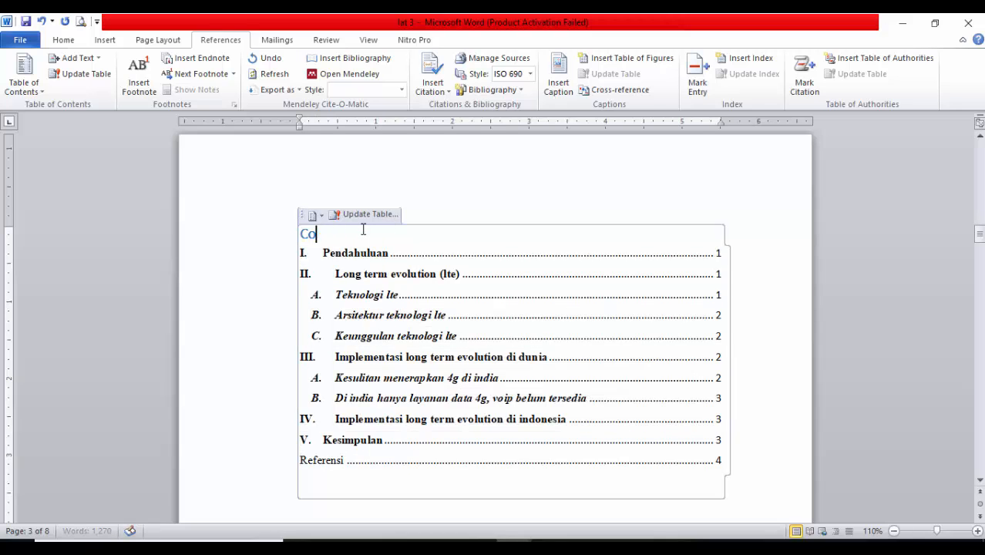
key("BackSpace")
key("BackSpace")
type("d")
key("BackSpace")
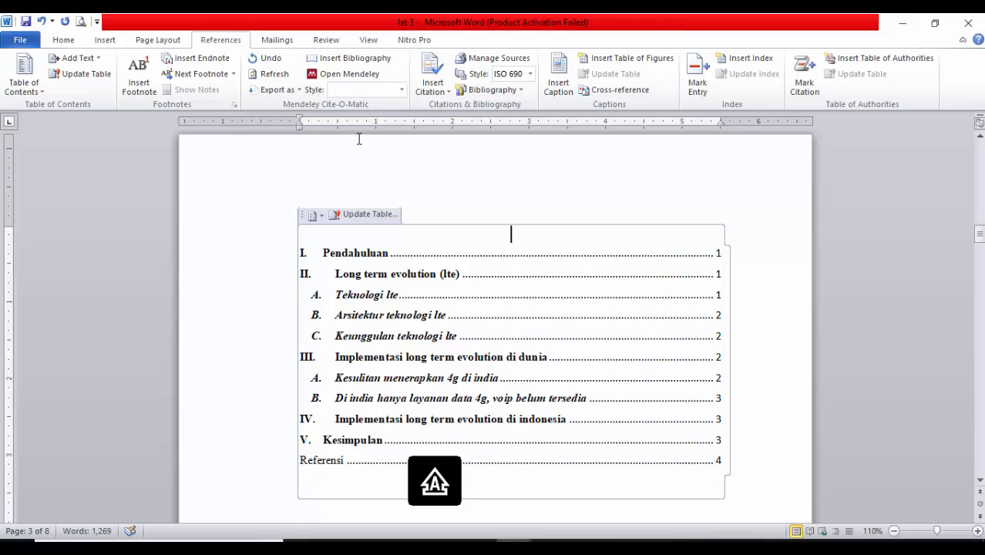
type("DAFTAR ISI")
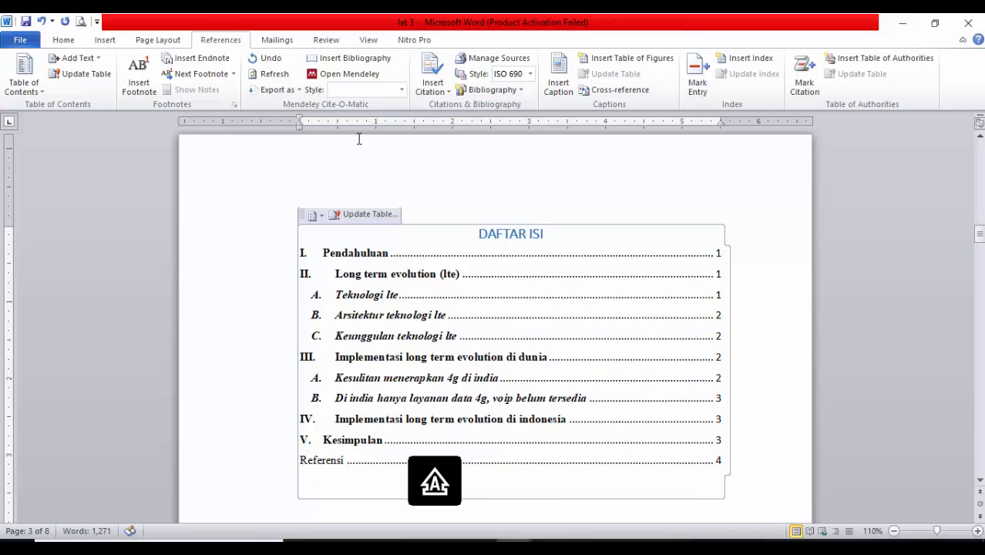
key("Return")
key("Return")
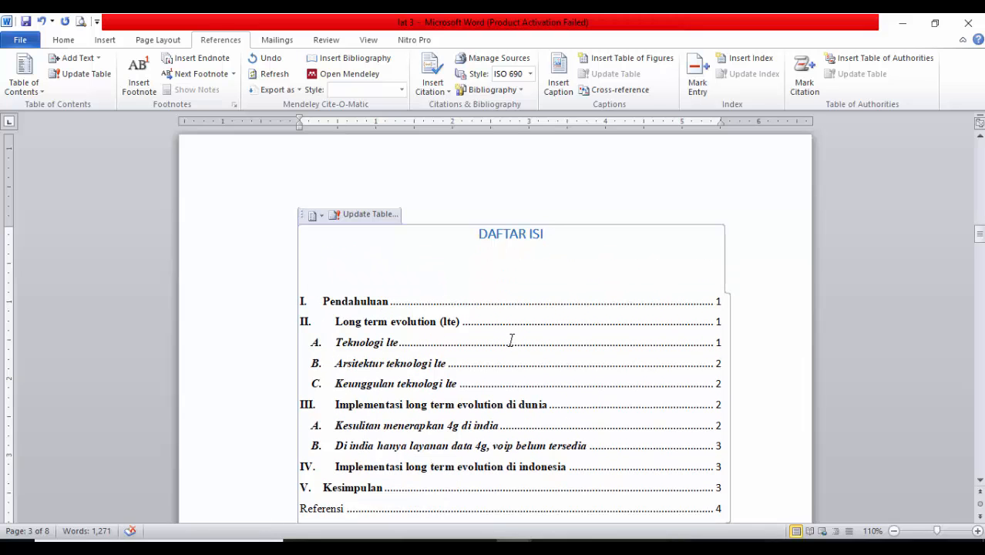
Try to remove the blank page iv between the table of contents and the article's first page
scroll(510, 338, "down", 10)
scroll(533, 372, "down", 5)
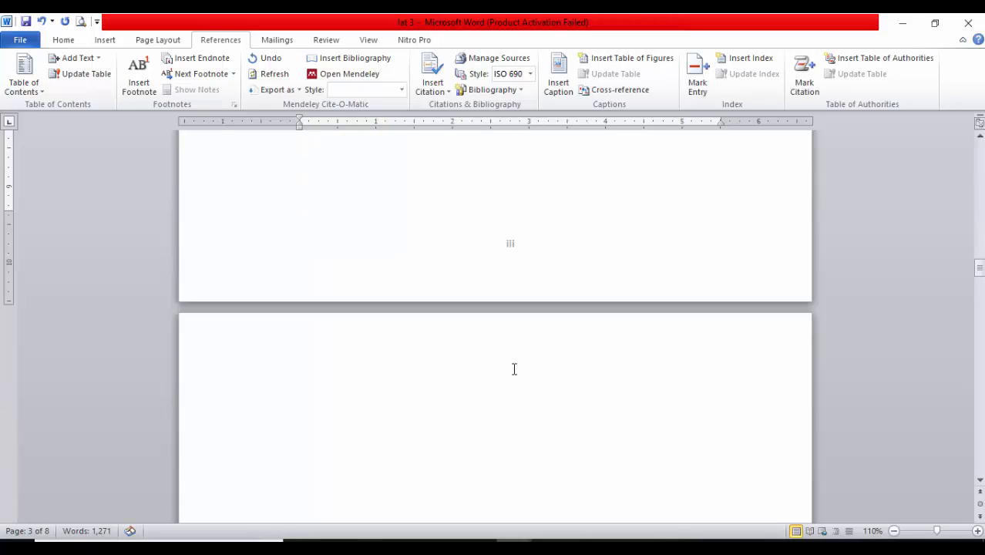
scroll(514, 369, "up", 8)
scroll(514, 369, "up", 5)
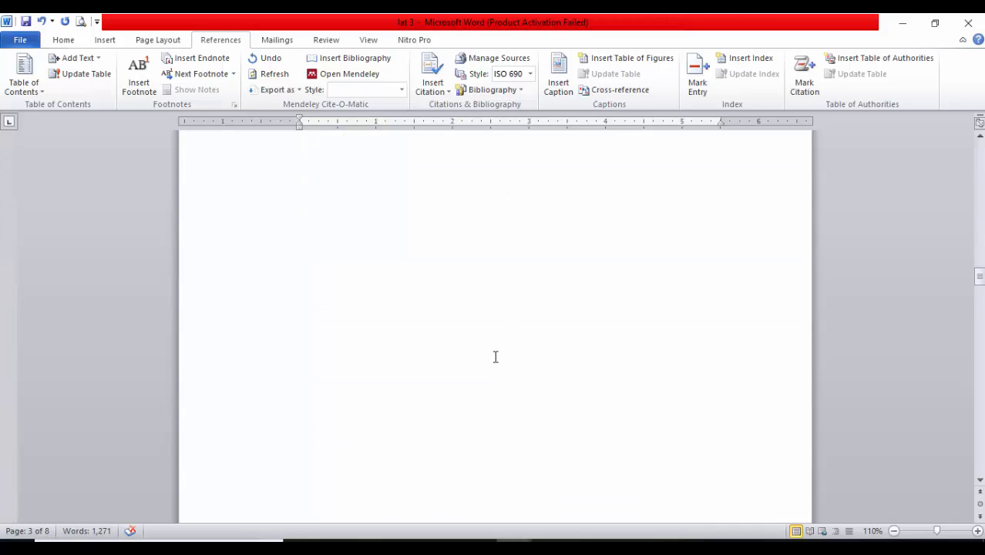
scroll(468, 363, "down", 15)
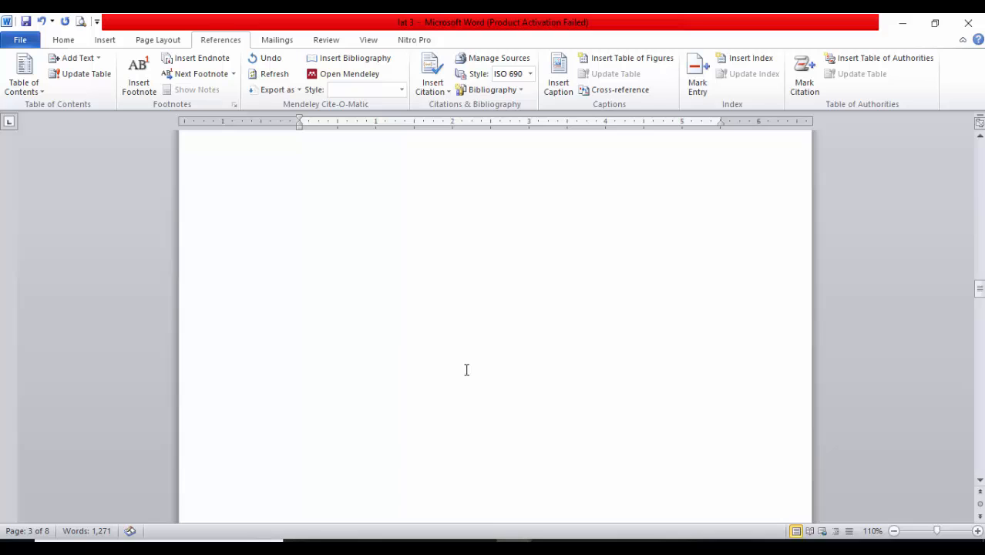
left_click(397, 411)
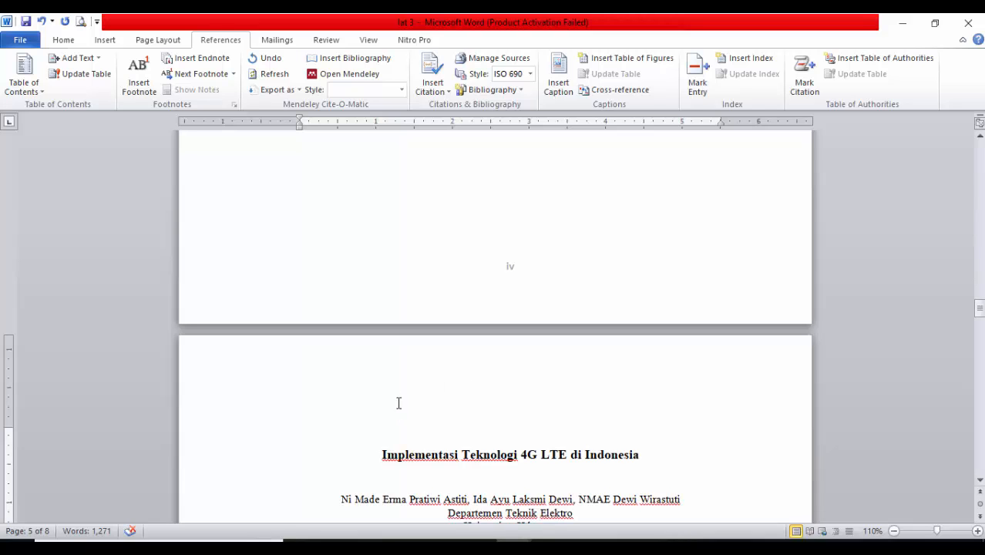
scroll(398, 403, "up", 6)
left_click(398, 403)
scroll(409, 398, "up", 4)
scroll(413, 398, "down", 7)
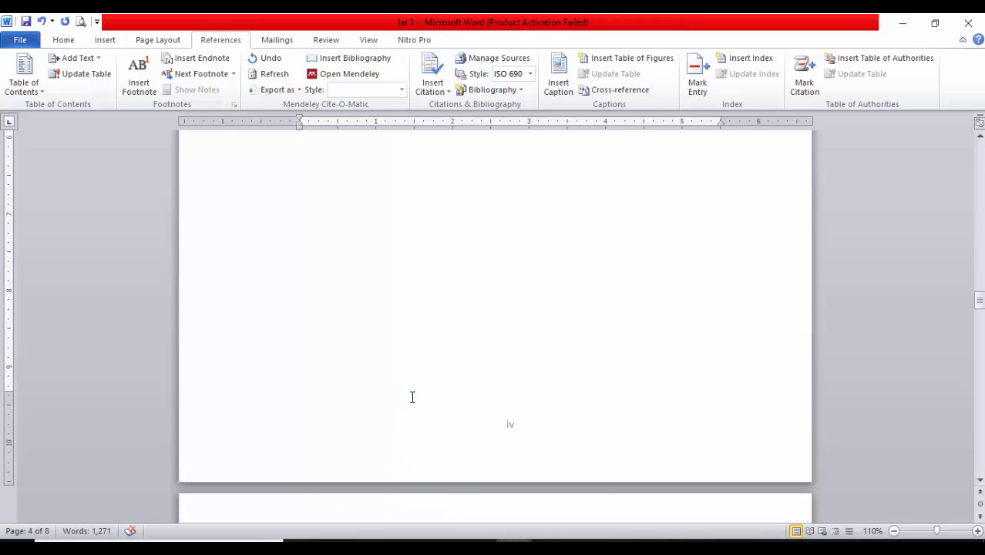
scroll(412, 396, "down", 6)
scroll(425, 377, "up", 3)
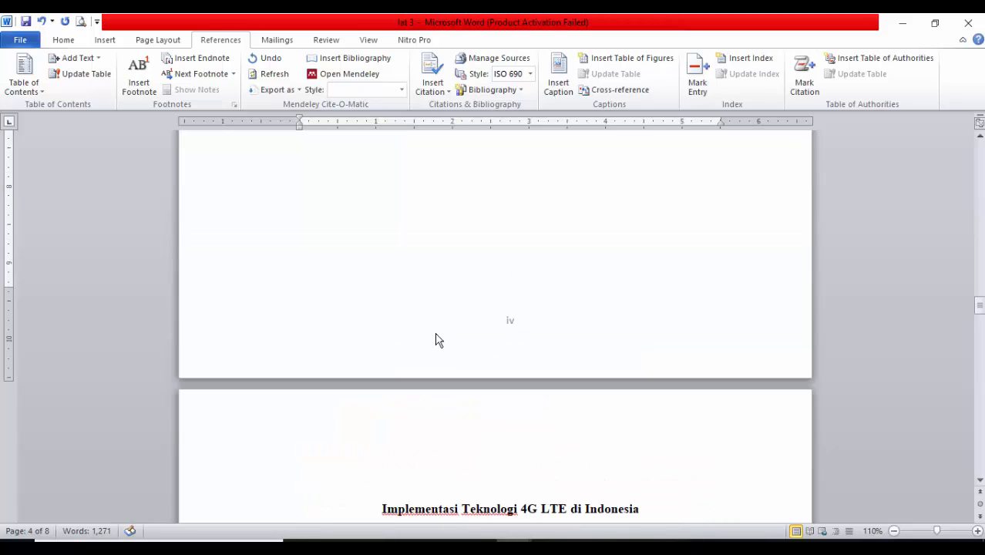
left_click(367, 509)
key("Page_Up")
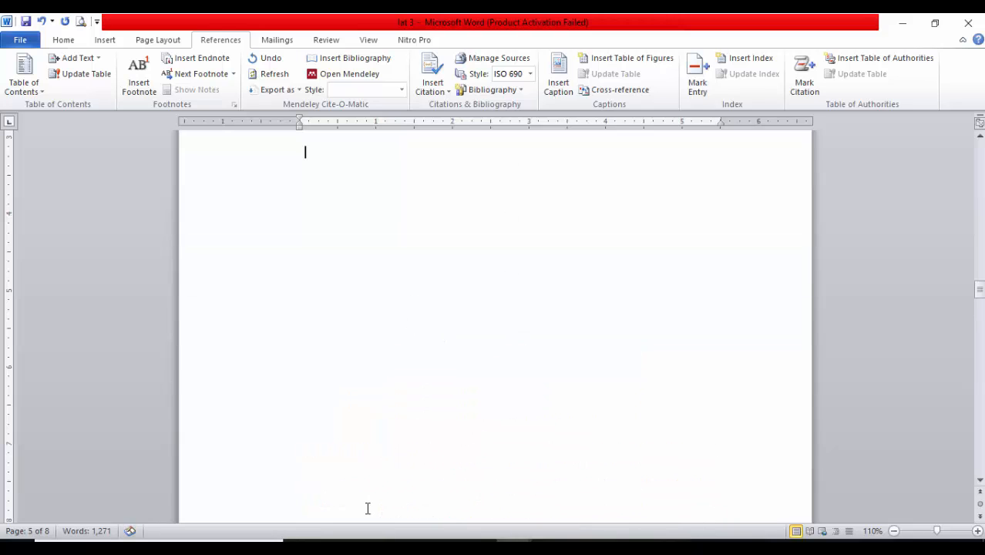
key("BackSpace")
key("BackSpace")
key("BackSpace")
key("BackSpace")
key("BackSpace")
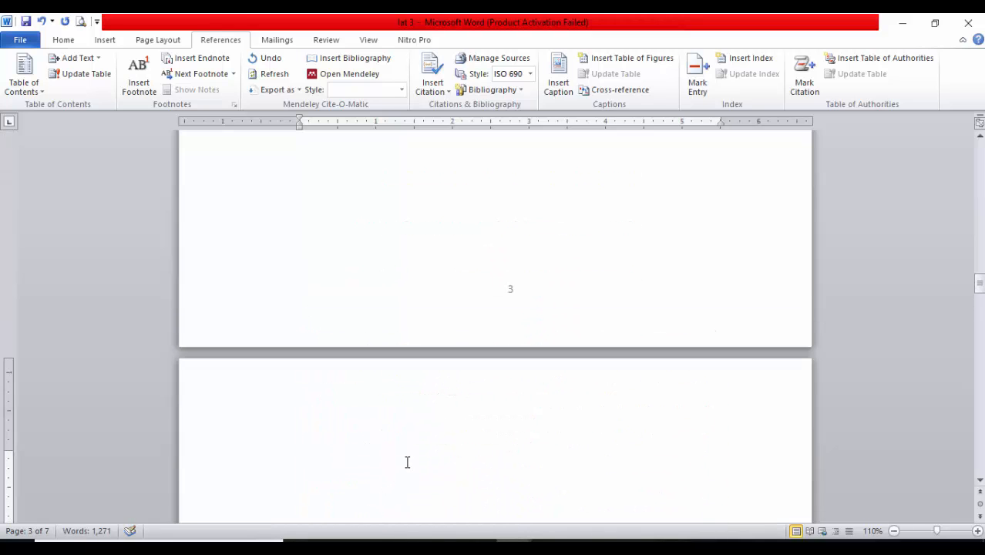
key("BackSpace")
key("BackSpace")
key("BackSpace")
key("BackSpace")
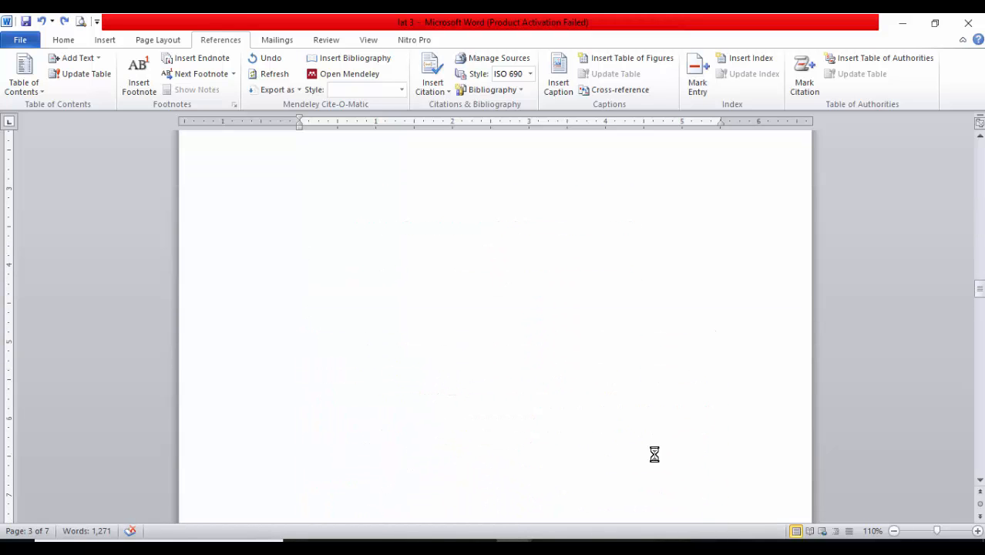
scroll(608, 447, "down", 1)
scroll(592, 428, "up", 20)
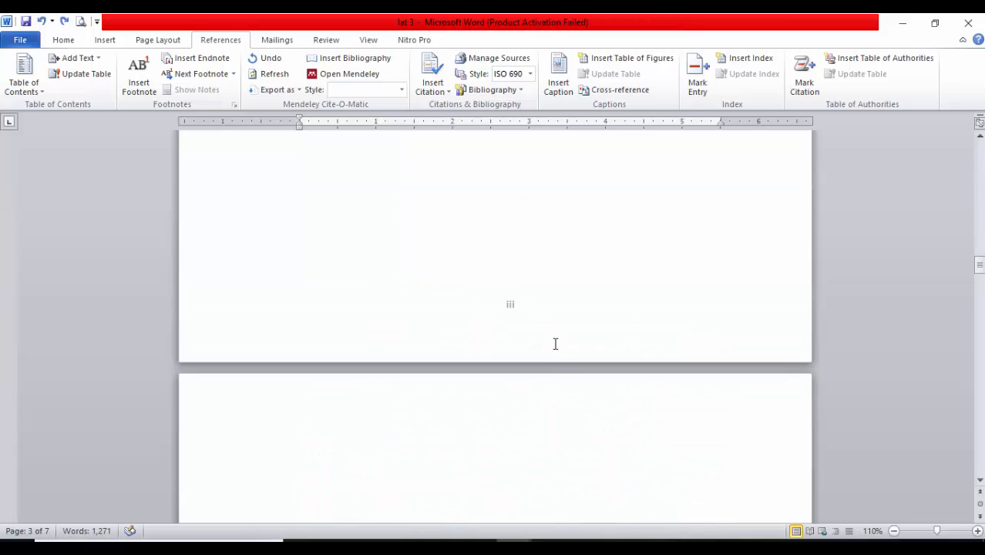
Add the centred heading "KATA PENGANTAR" on the blank page 2 after the cover
scroll(563, 357, "up", 5)
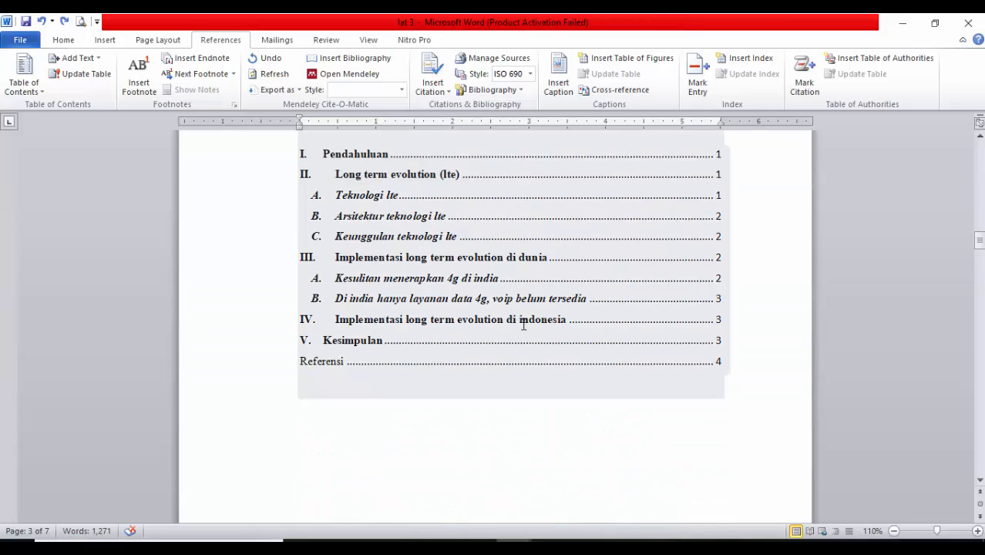
scroll(685, 395, "up", 1)
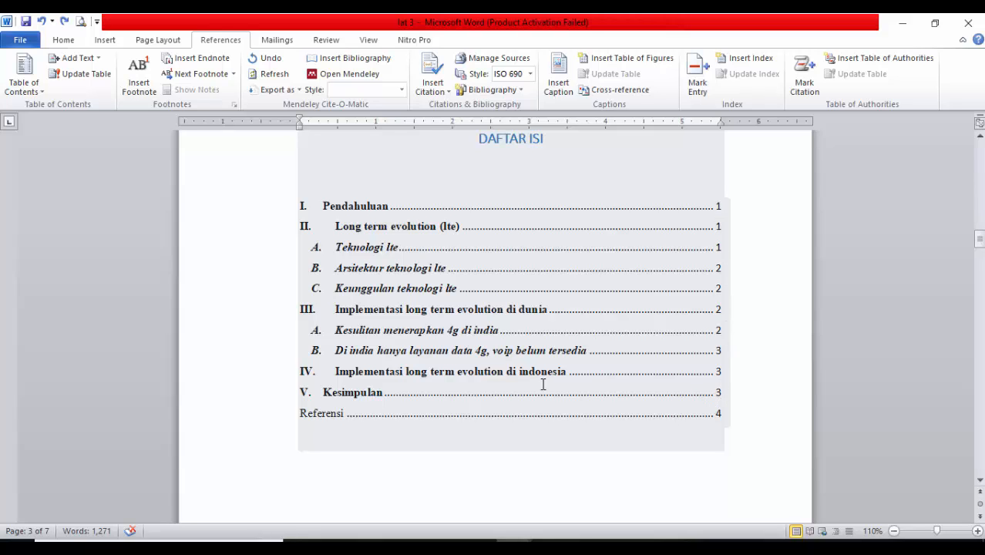
scroll(901, 240, "up", 13)
left_click_drag(981, 205, 983, 141)
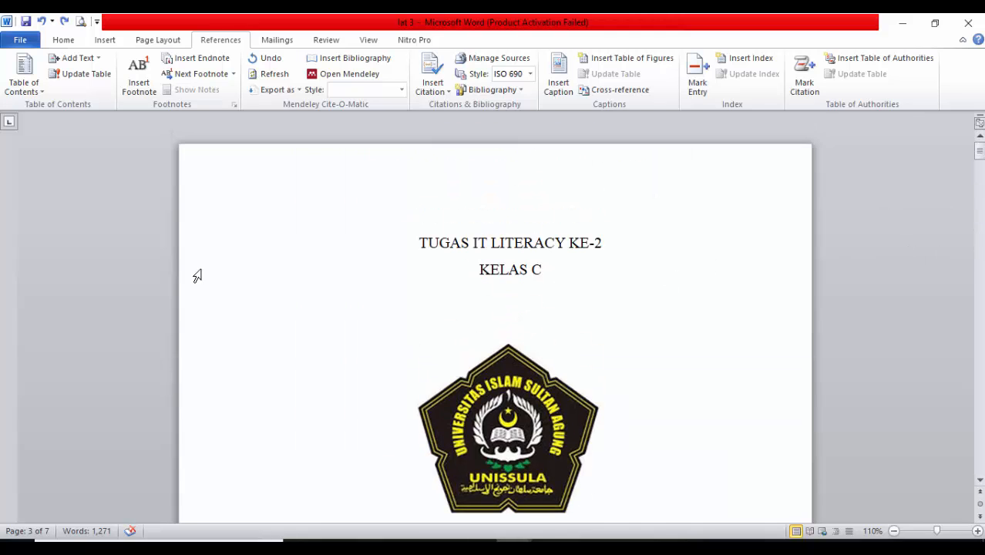
left_click(212, 245)
scroll(309, 386, "down", 10)
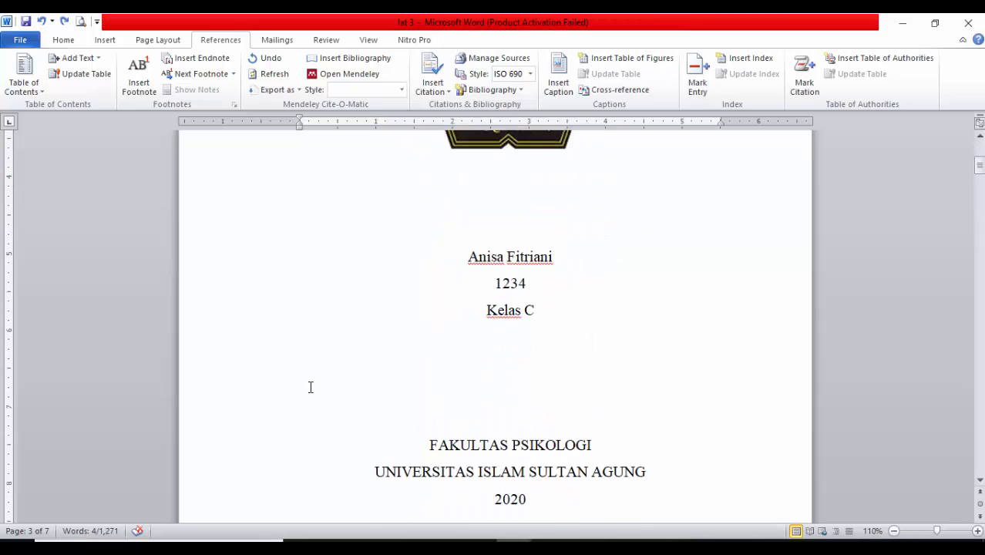
scroll(310, 384, "down", 2)
scroll(310, 384, "up", 1)
left_click(481, 461)
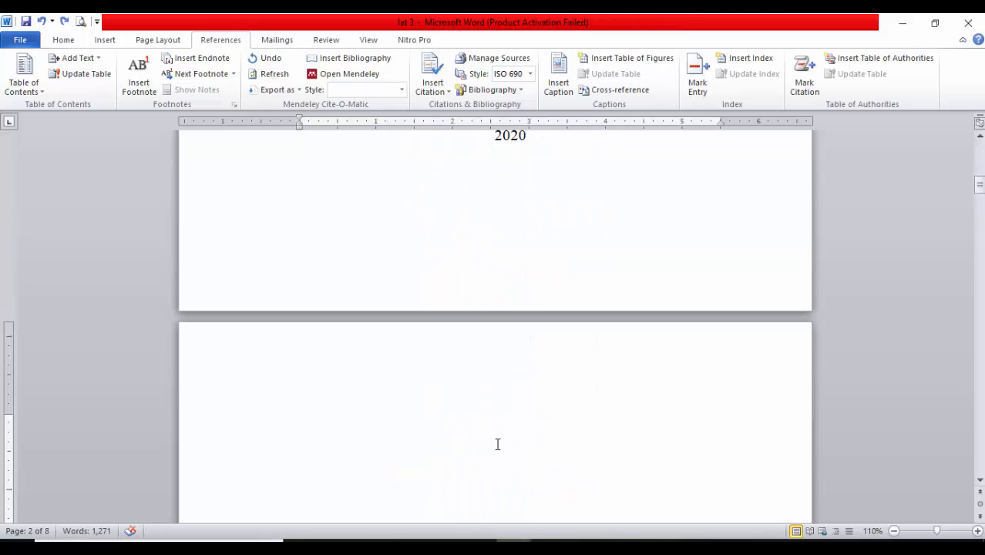
type("KATA PENGANTAR")
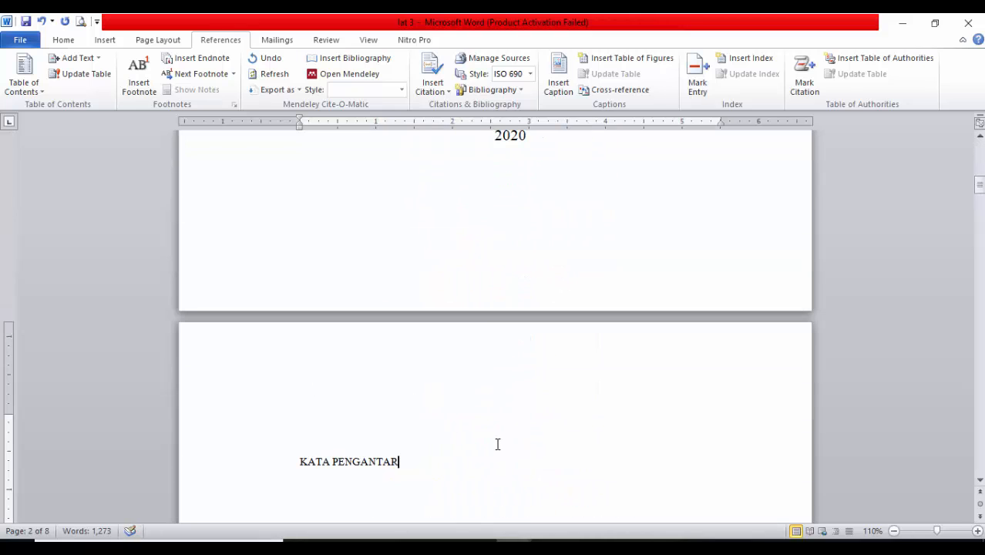
key("ctrl+e")
Mark the cover line "TUGAS IT LITERACY KE-2" as a Level 1 entry for the table of contents and centre it
scroll(462, 410, "up", 15)
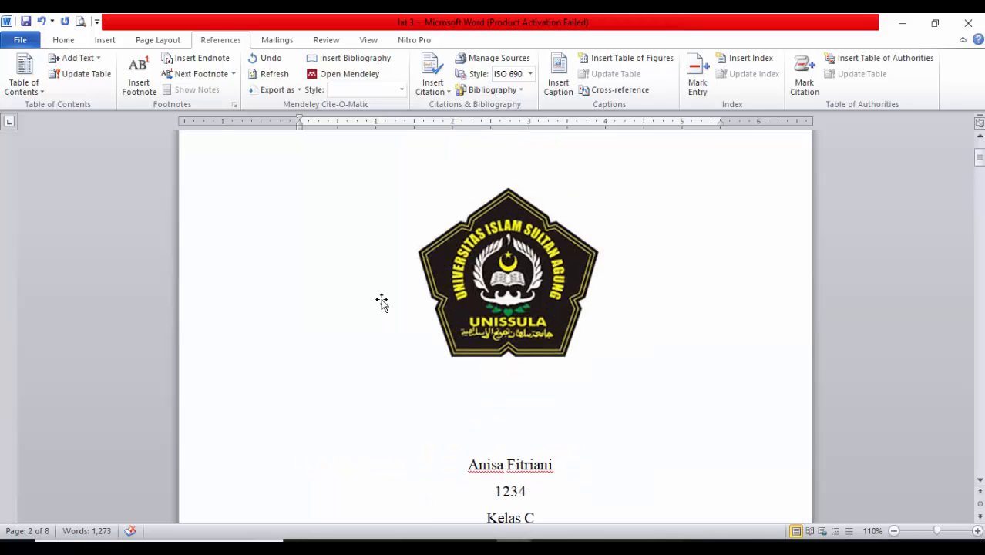
left_click(203, 239)
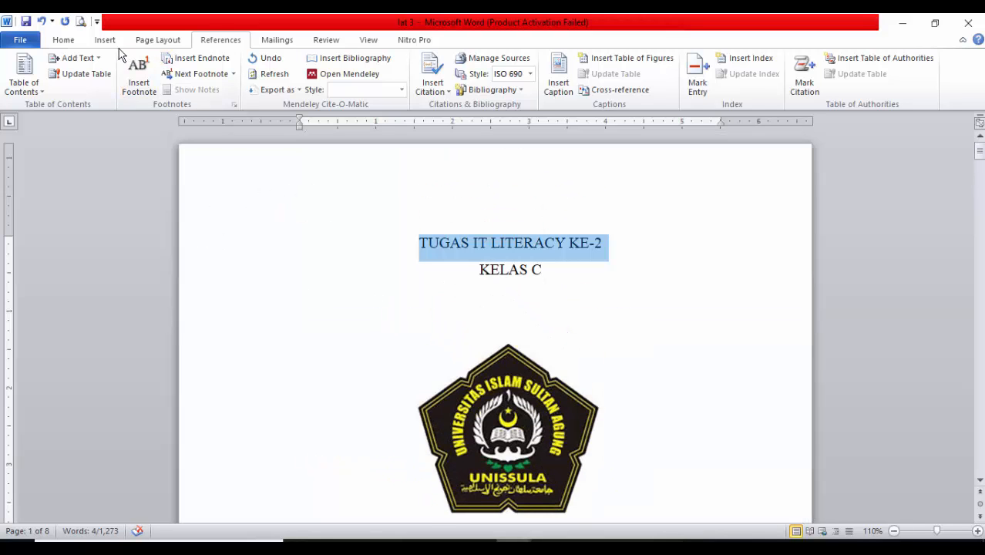
left_click(83, 58)
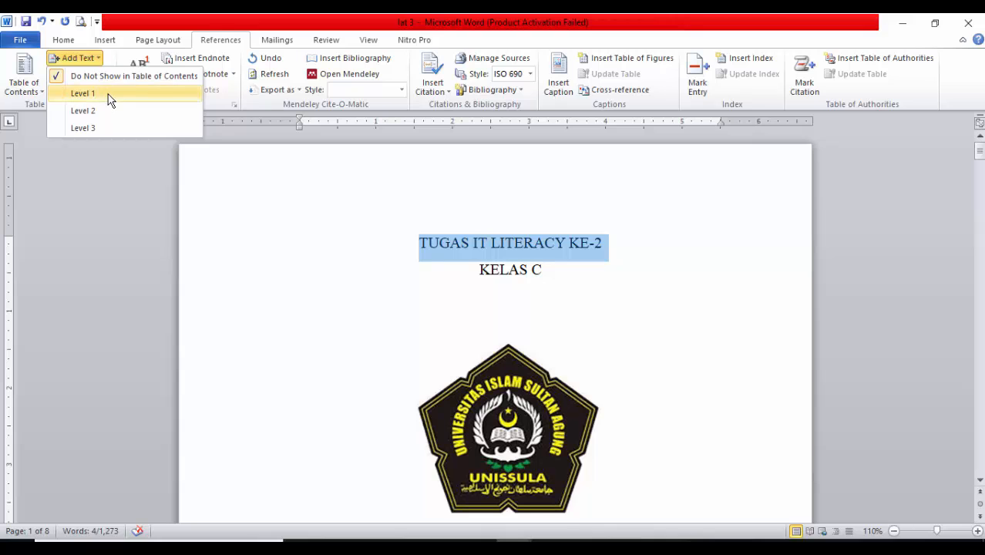
left_click(108, 96)
key("ctrl+e")
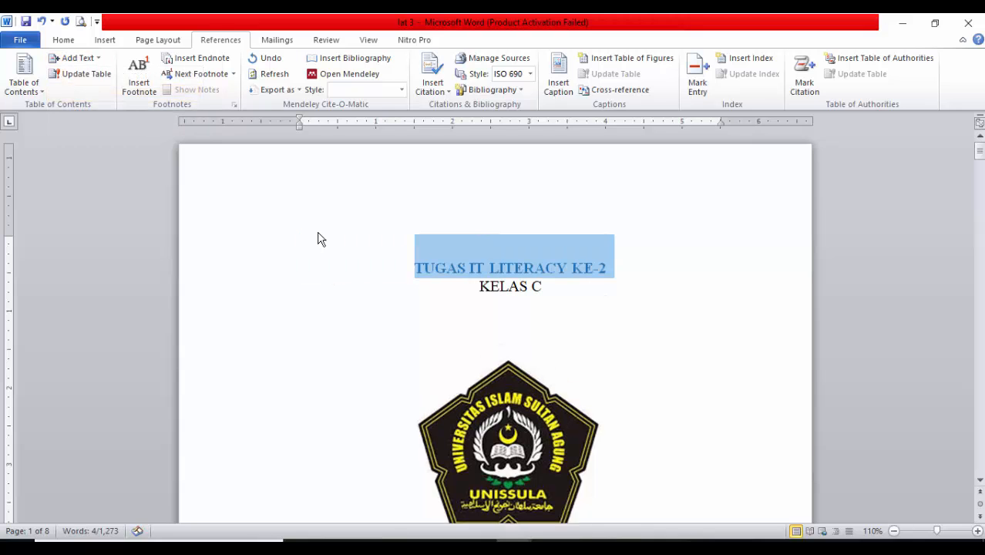
Set the font colour of the cover line "TUGAS IT LITERACY KE-2" to black
left_click(63, 39)
left_click(296, 85)
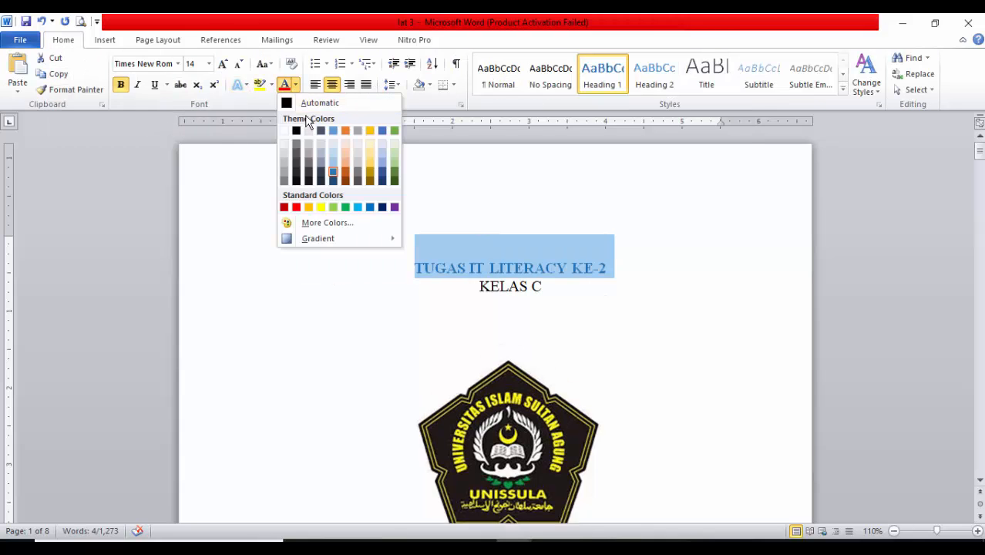
left_click(296, 127)
Mark the heading "KATA PENGANTAR" on the foreword page as a Level 1 entry for the table of contents
scroll(470, 316, "down", 8)
scroll(389, 330, "down", 8)
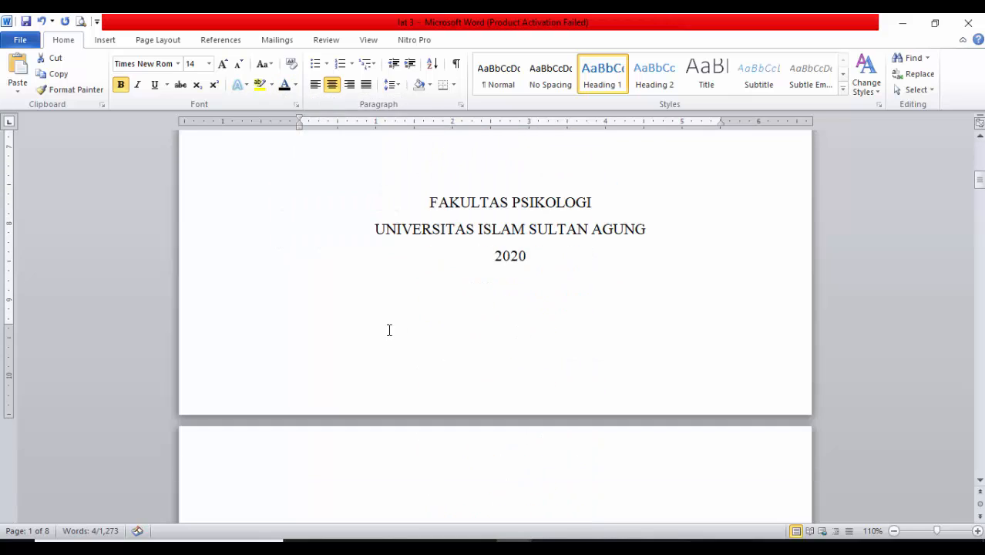
left_click(220, 331)
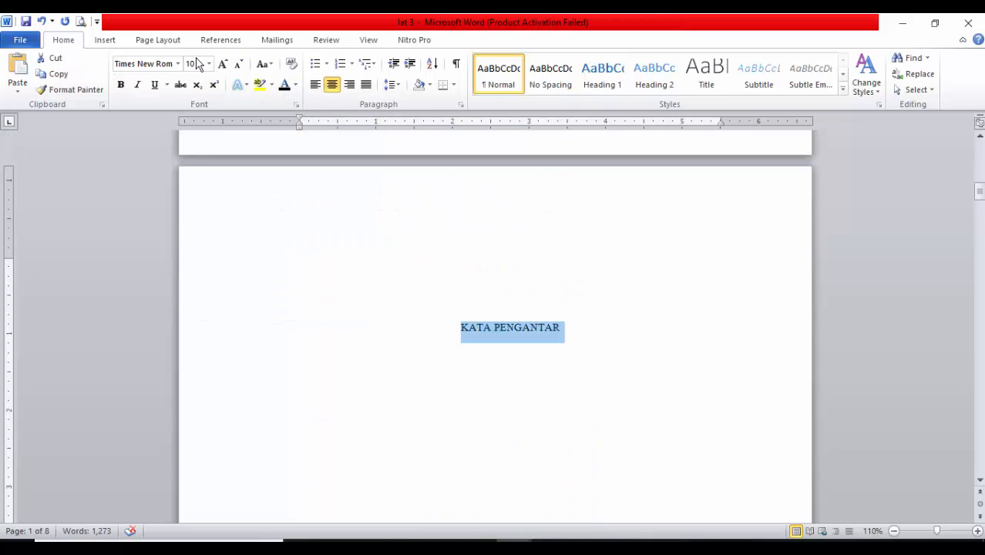
left_click(220, 40)
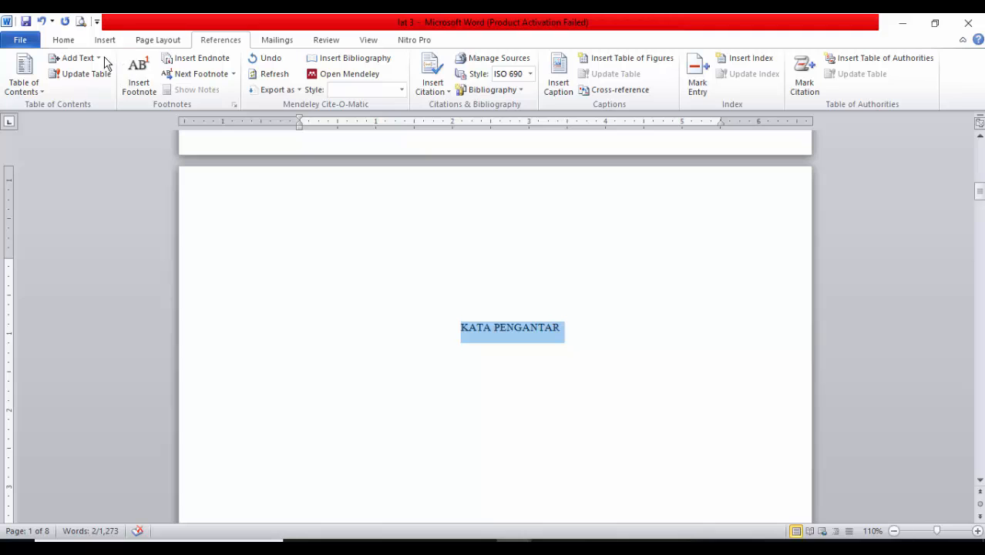
left_click(77, 58)
left_click(90, 89)
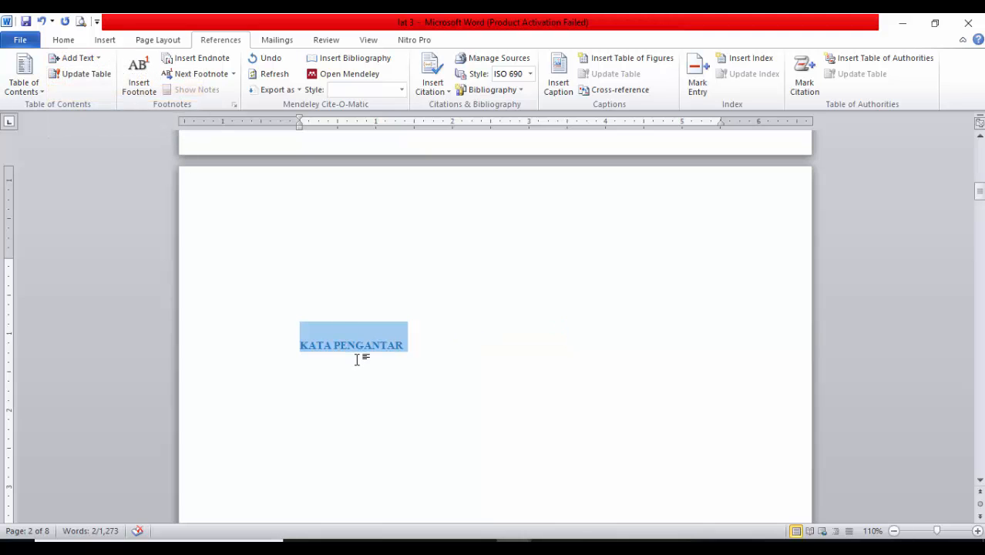
Mark the "DAFTAR ISI" title as a Level 1 contents entry and delete the blank line above it
scroll(383, 370, "down", 20)
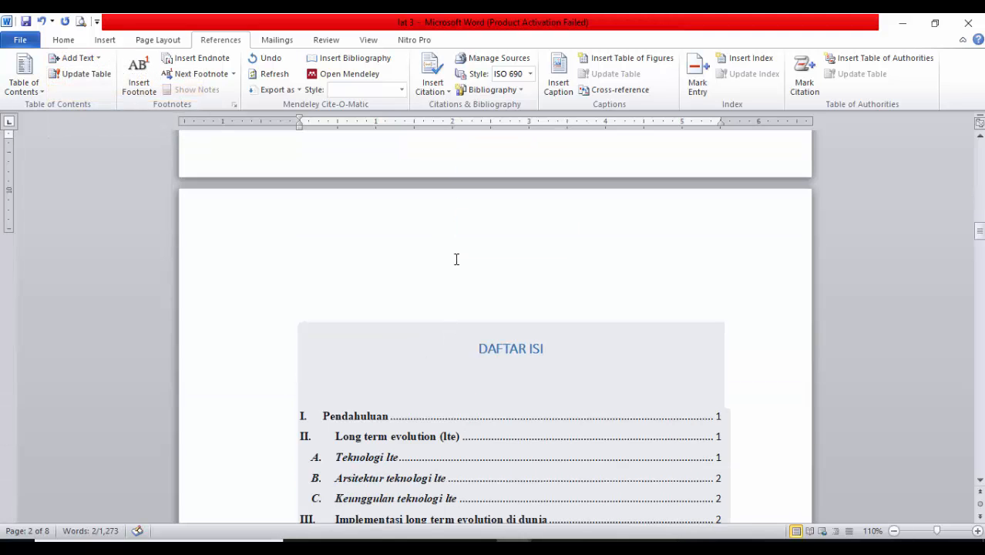
left_click(457, 260)
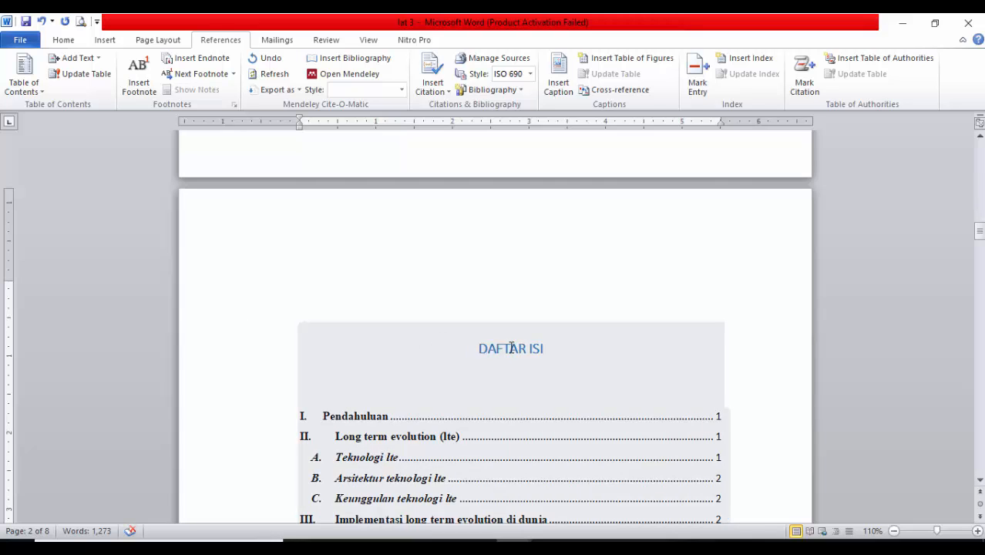
left_click_drag(511, 348, 551, 348)
left_click(77, 58)
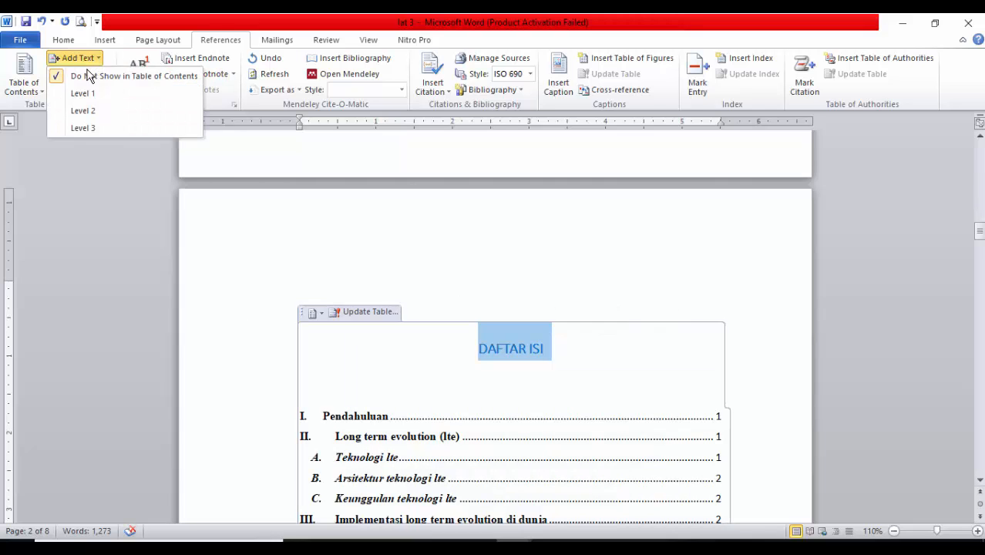
left_click(95, 97)
scroll(510, 214, "down", 2)
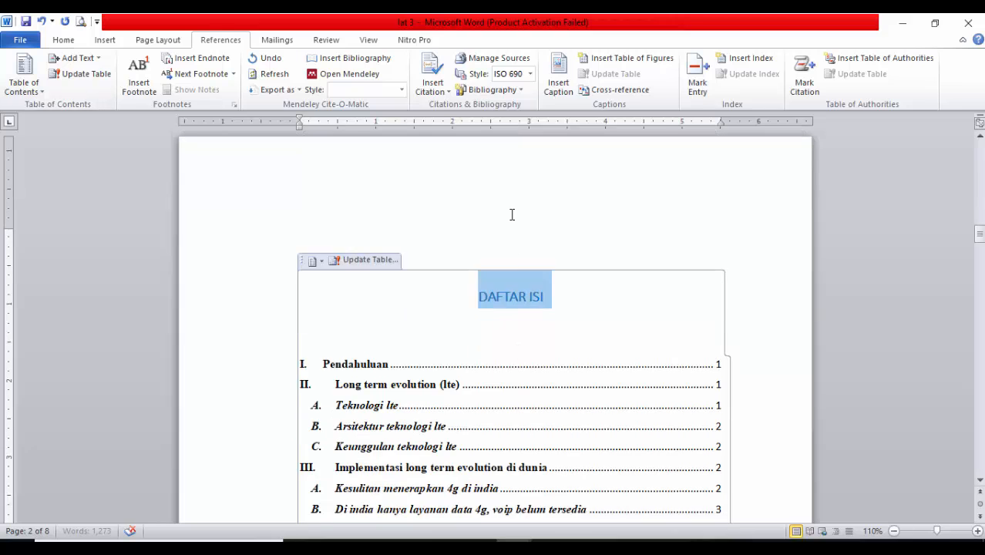
left_click(511, 208)
key("Delete")
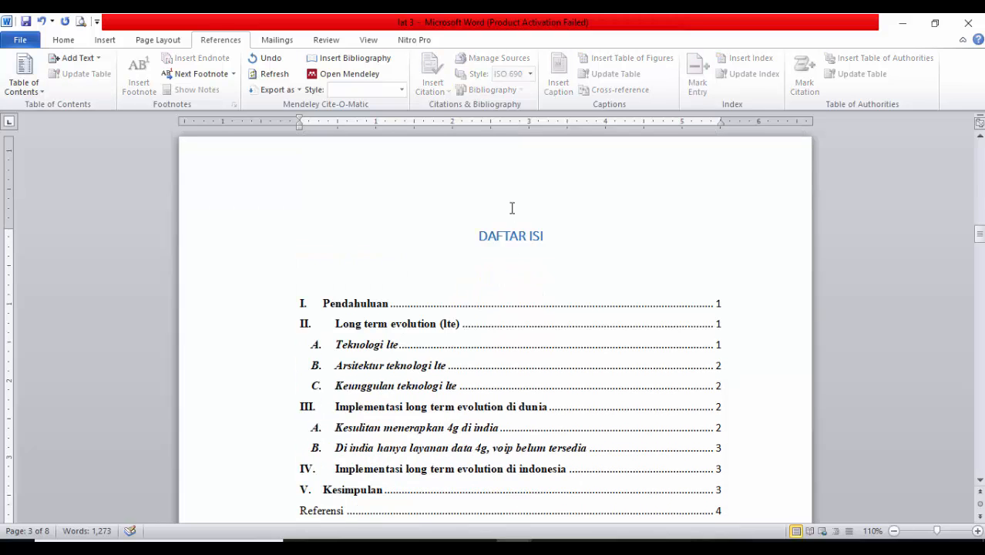
Update the entire table of contents so it includes the newly marked headings
left_click(339, 289)
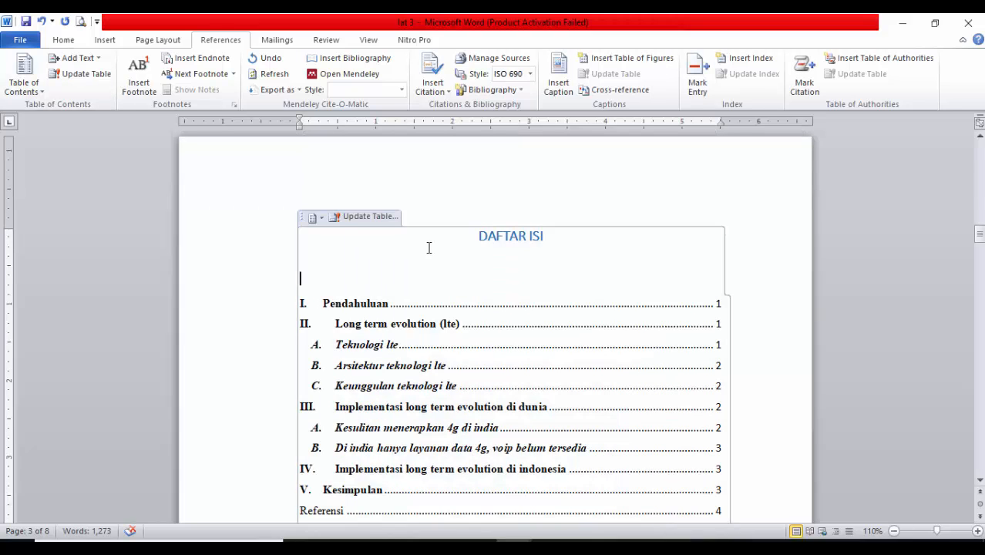
left_click(377, 215)
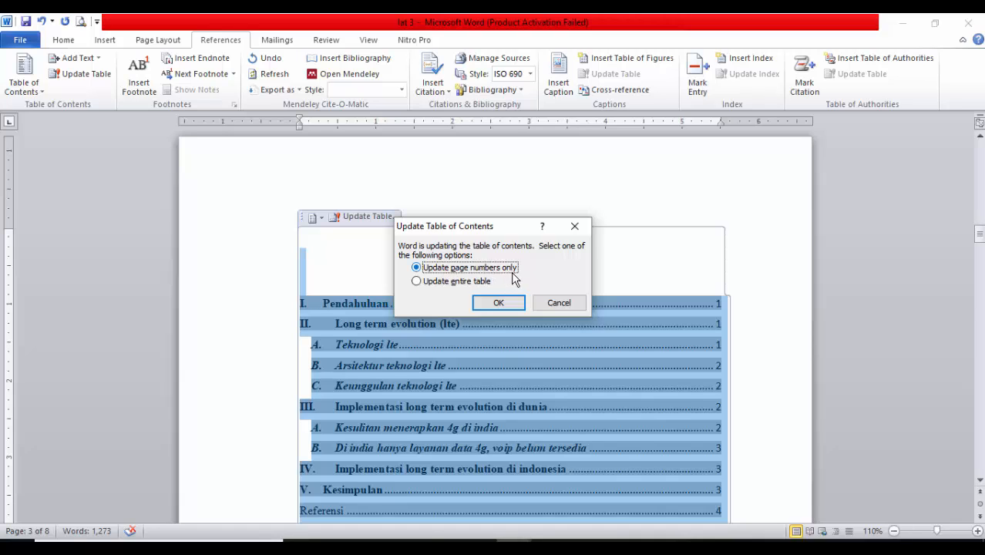
left_click(443, 282)
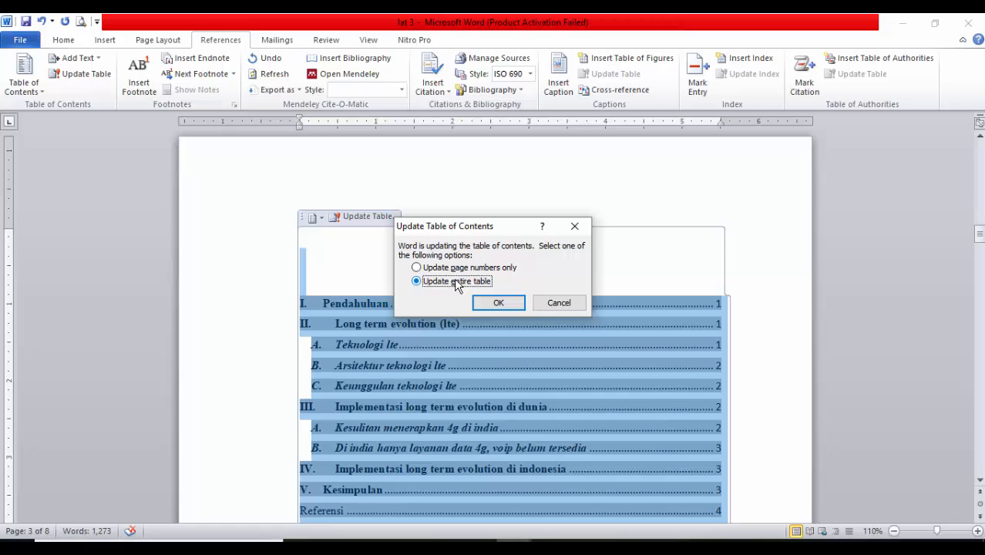
left_click(500, 303)
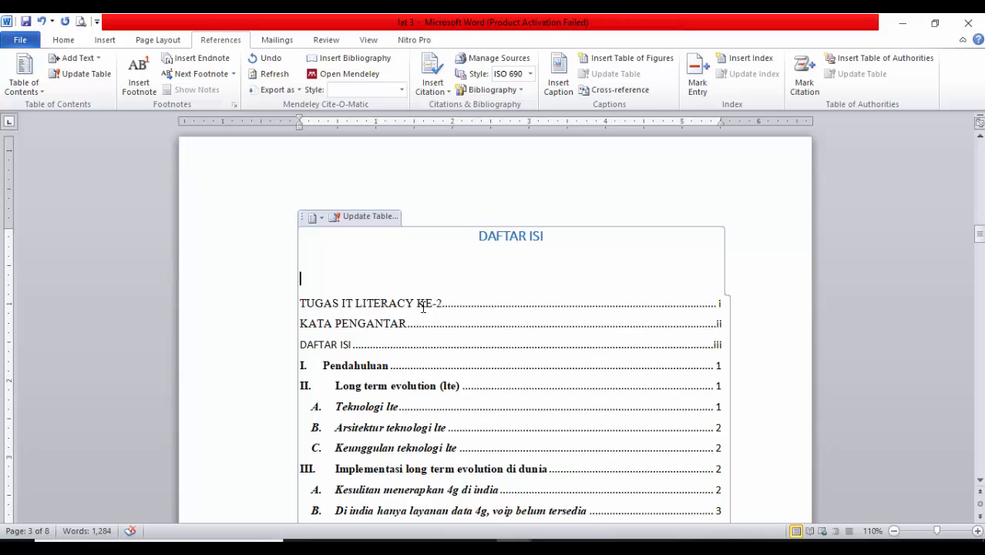
Replace the contents entry text "TUGAS IT LITERACY KE-2" with "Halaman Judul"
left_click_drag(441, 303, 304, 301)
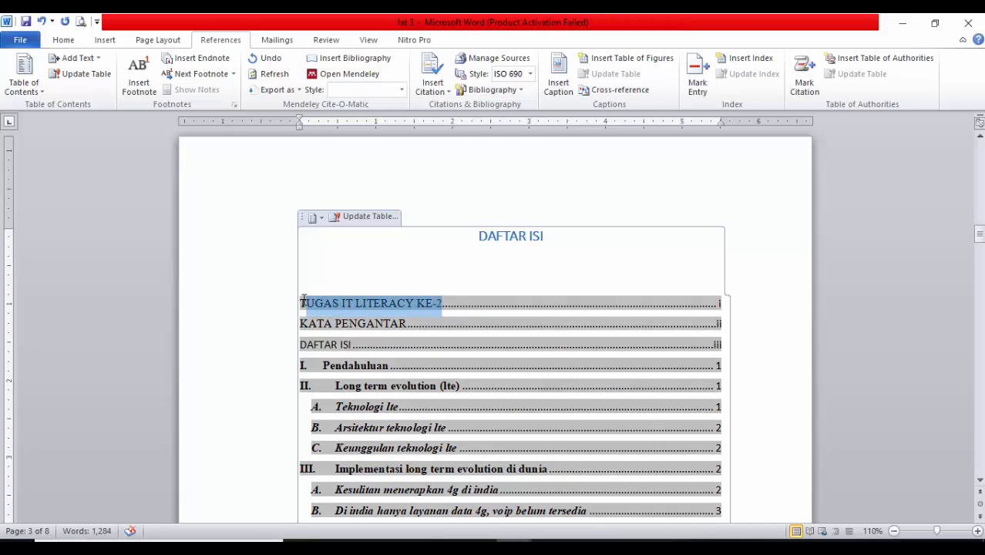
type("Na")
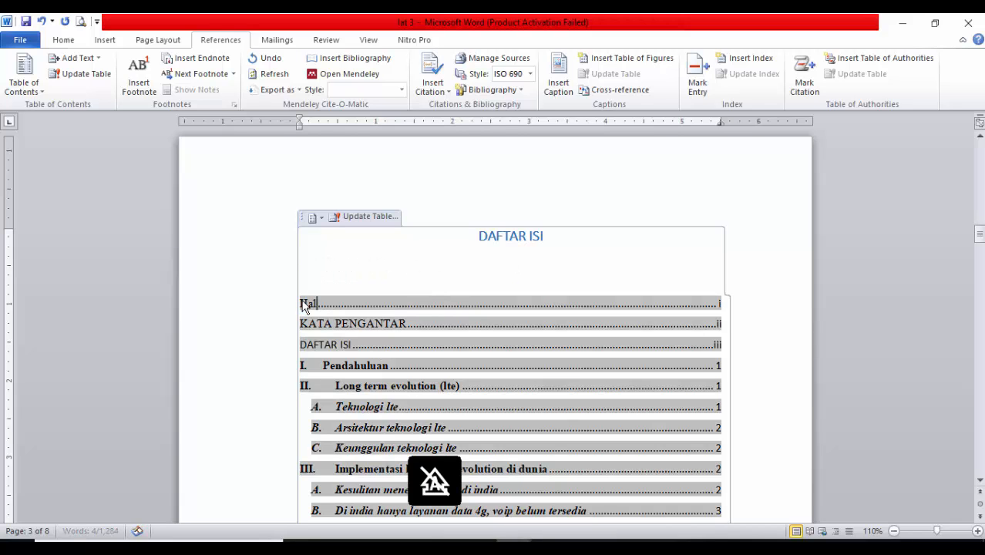
type("laman Judul")
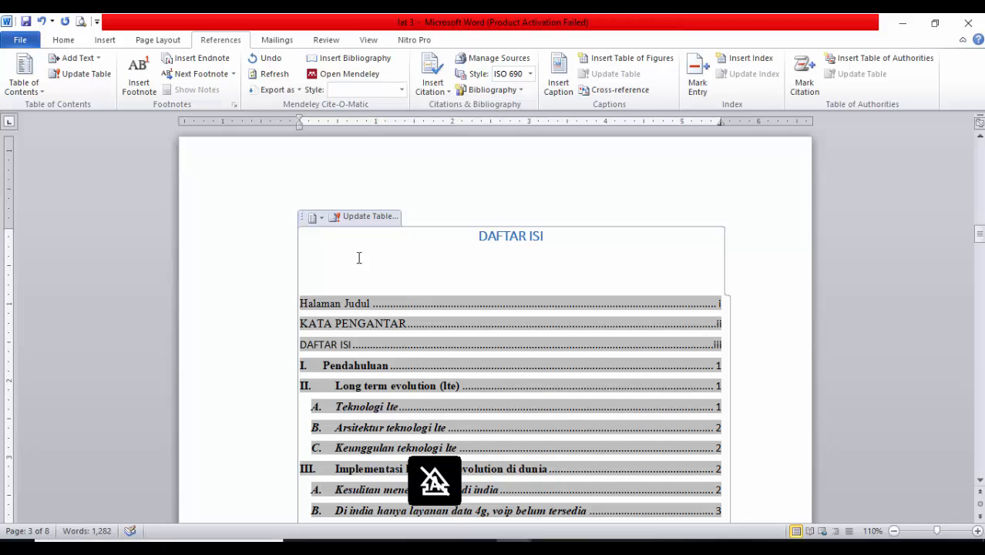
Change the contents entries "KATA PENGANTAR" and "DAFTAR ISI" from uppercase to Capitalize Each Word
left_click_drag(405, 323, 304, 322)
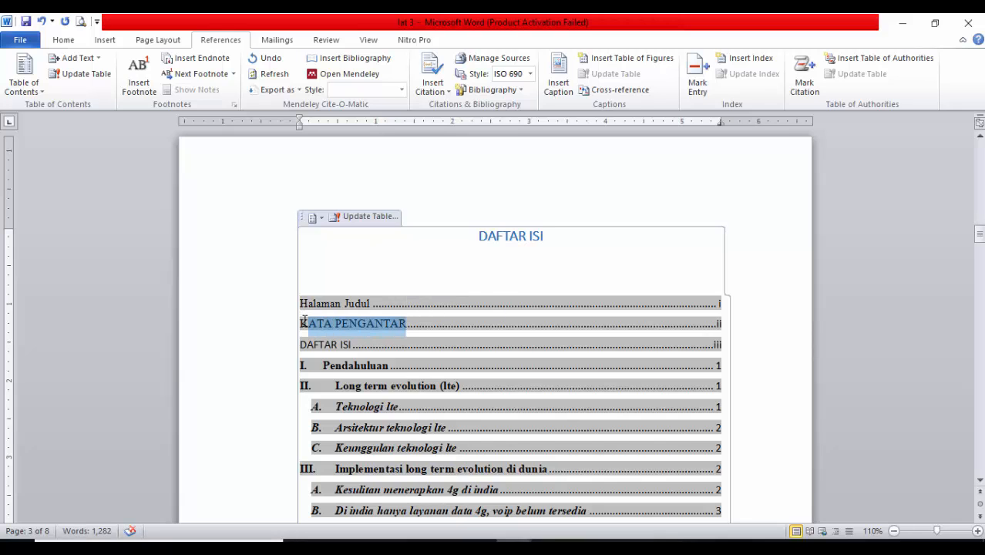
left_click(64, 40)
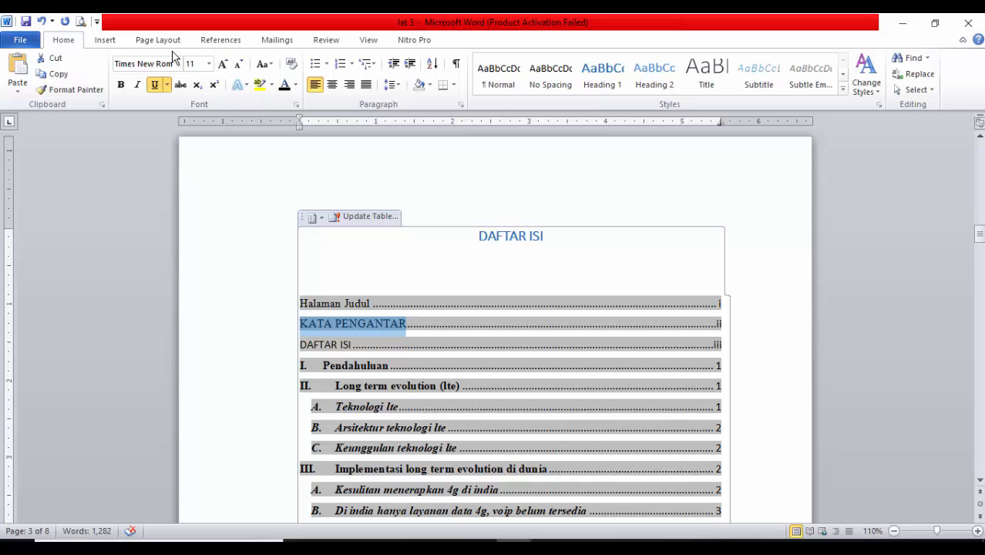
left_click(263, 65)
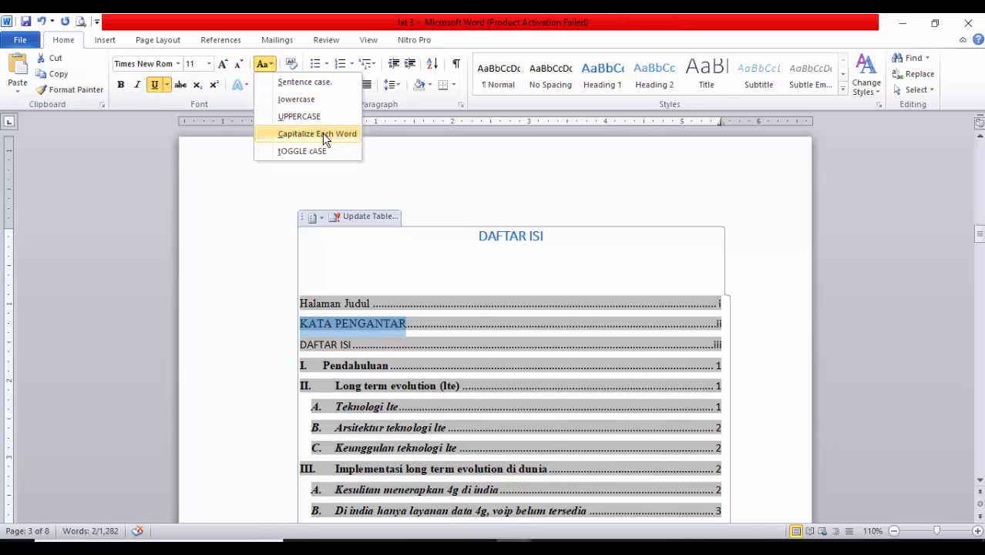
left_click(341, 134)
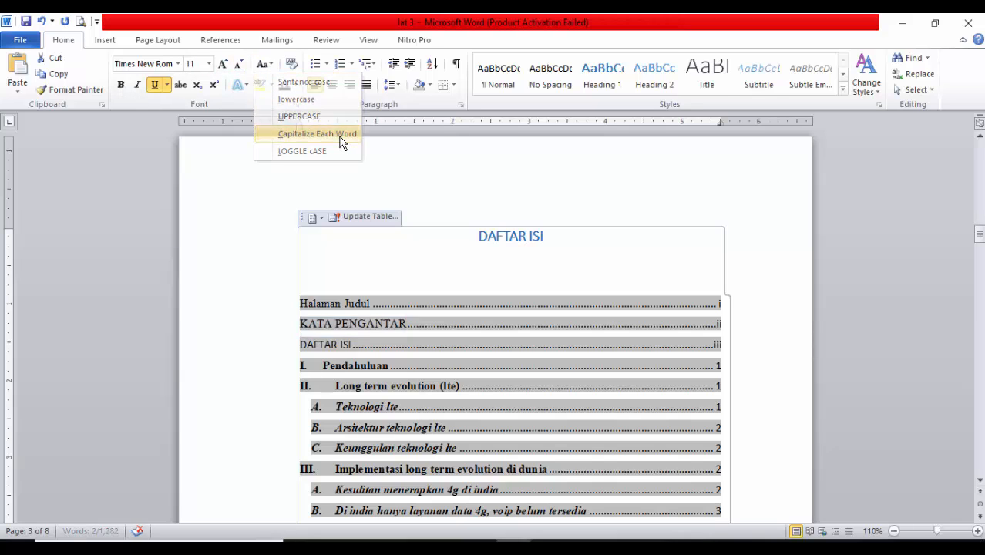
left_click(349, 345)
left_click_drag(349, 345, 300, 345)
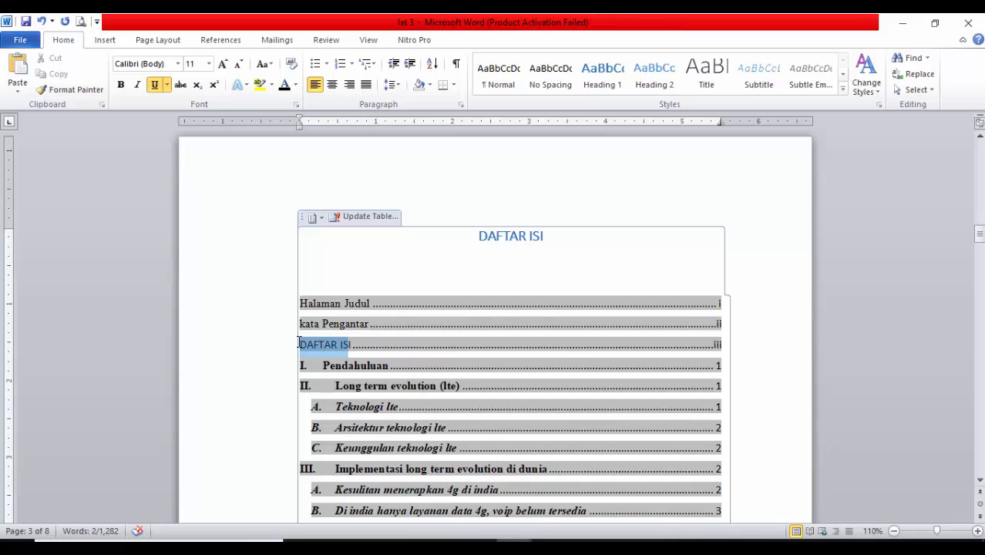
left_click(260, 65)
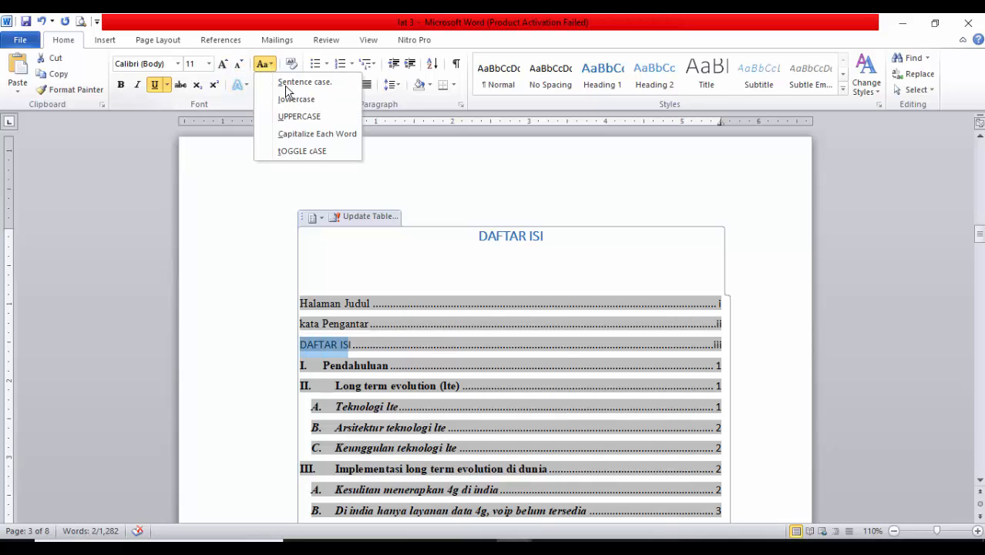
left_click(308, 132)
left_click(347, 345)
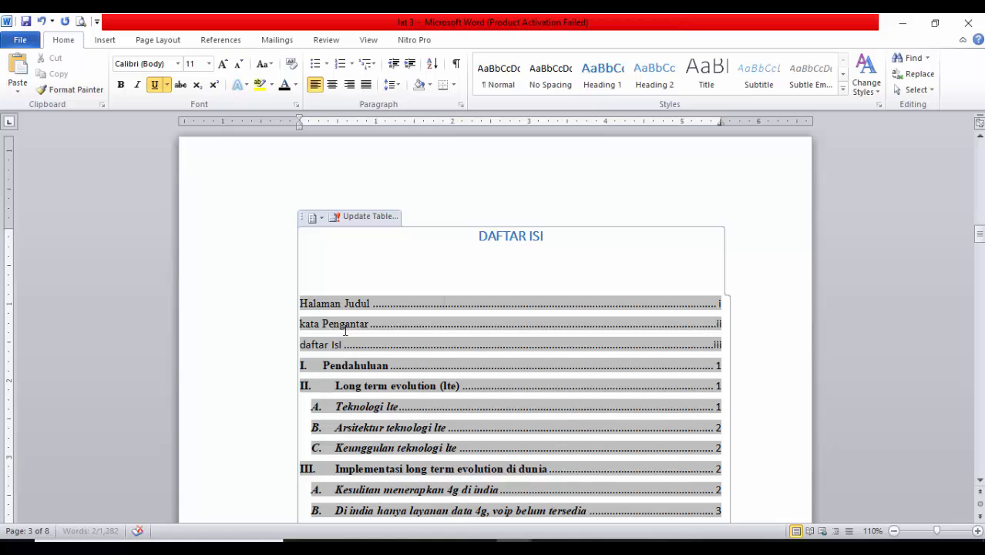
Set all entries of the table of contents, from "Halaman Judul" to "Referensi", to Times New Roman, size 12
scroll(344, 337, "down", 1)
left_click_drag(302, 232, 475, 473)
scroll(187, 154, "down", 2)
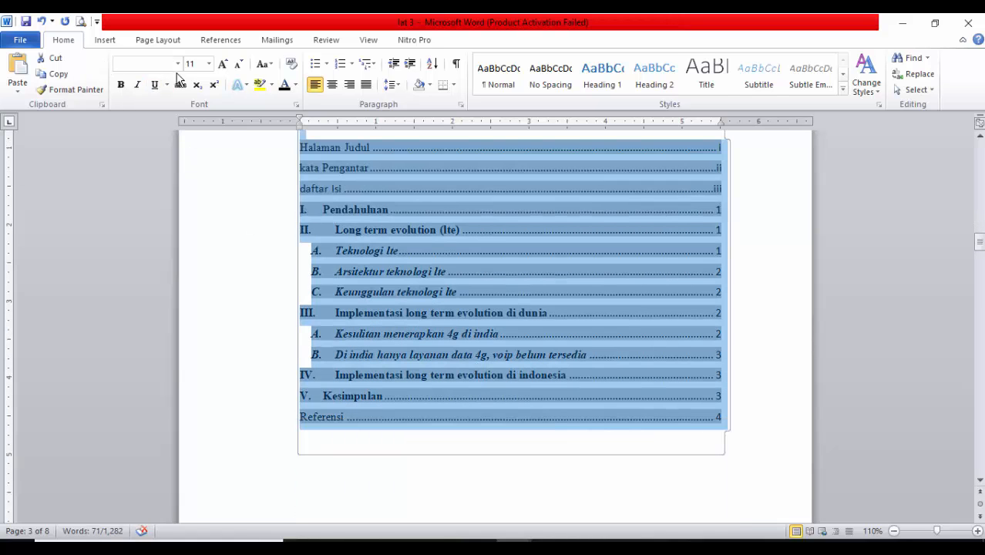
type("Time")
key("Return")
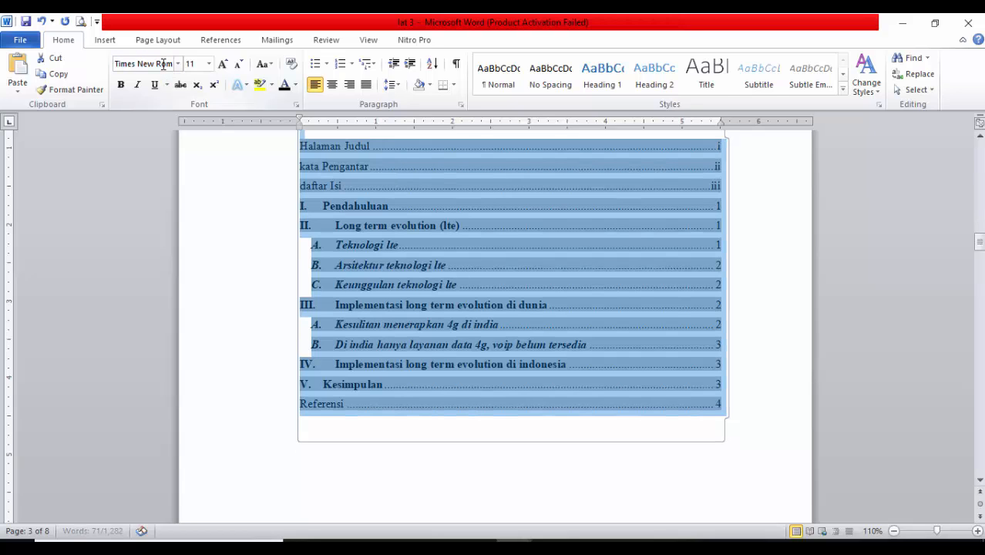
left_click(189, 63)
key("Return")
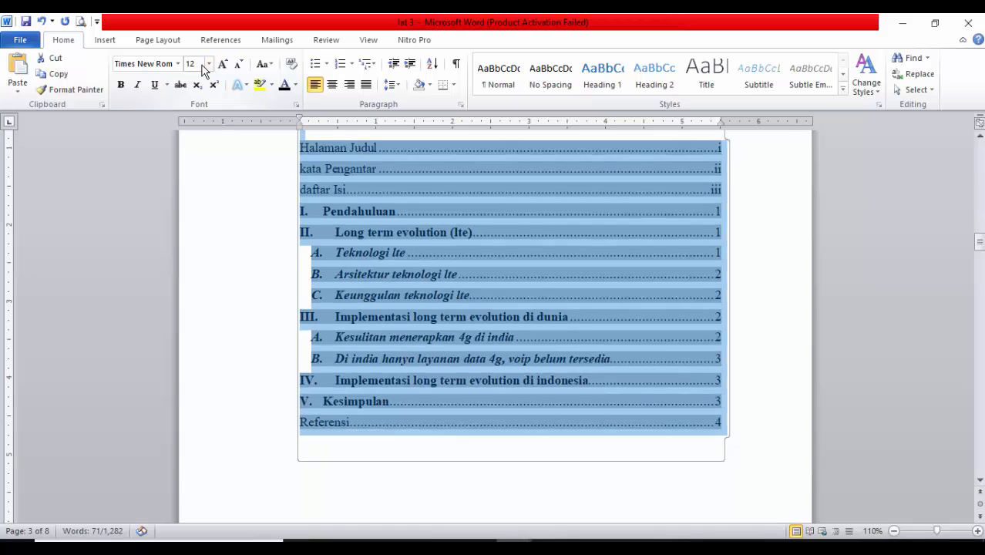
Remove the bold formatting from all entries of the table of contents
left_click(121, 85)
left_click(121, 85)
left_click(433, 230)
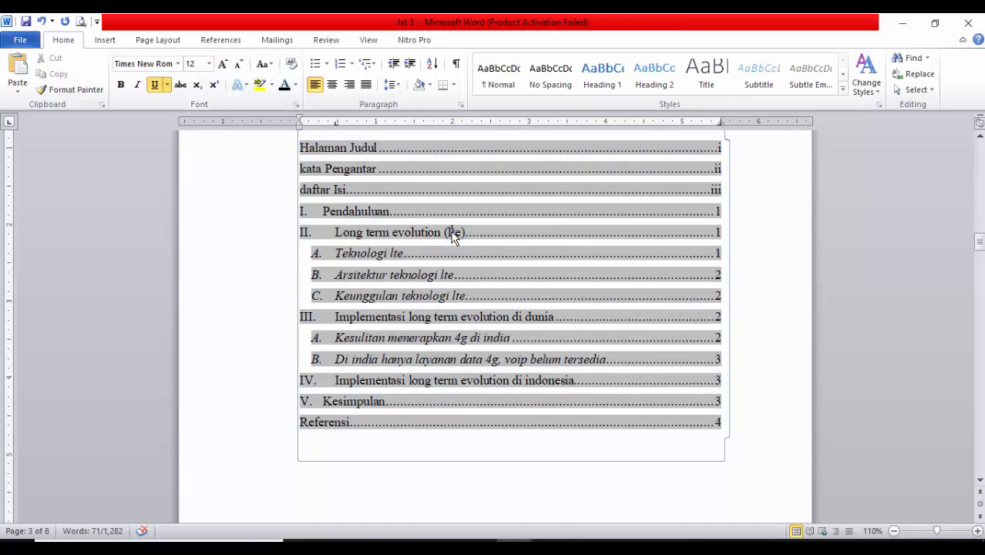
Check the table of contents against the headings and page numbers on the article's pages
scroll(534, 409, "down", 2)
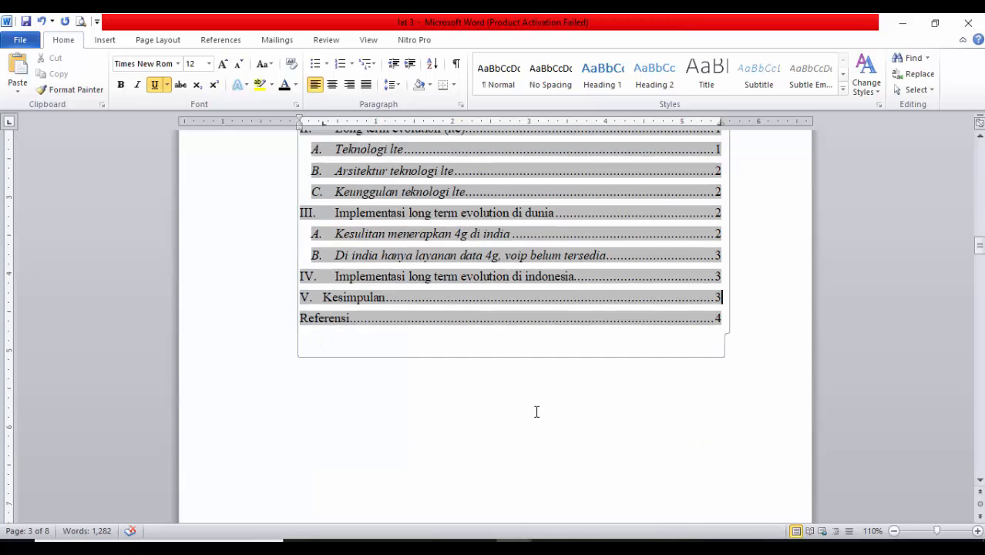
left_click(531, 411)
scroll(743, 443, "up", 5)
left_click(666, 348)
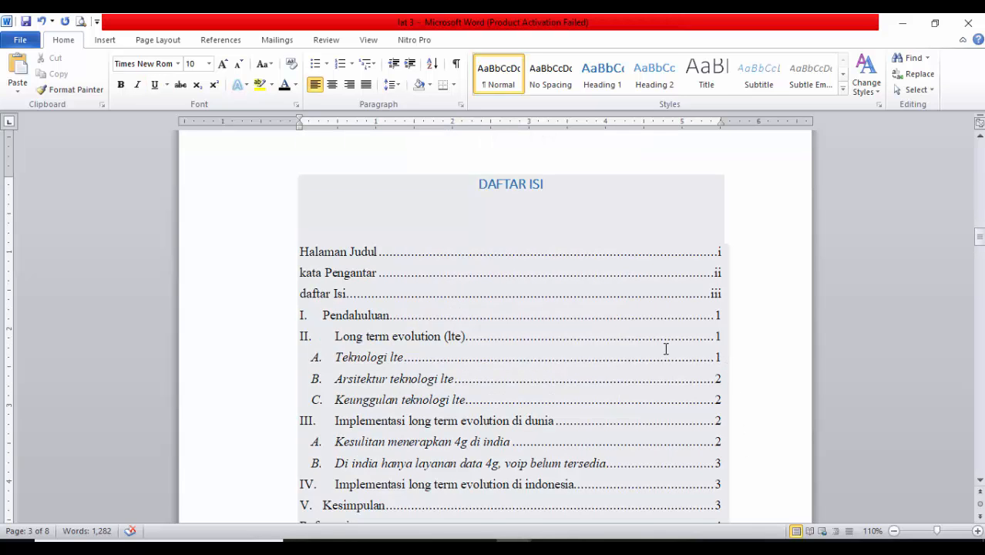
scroll(318, 323, "down", 1)
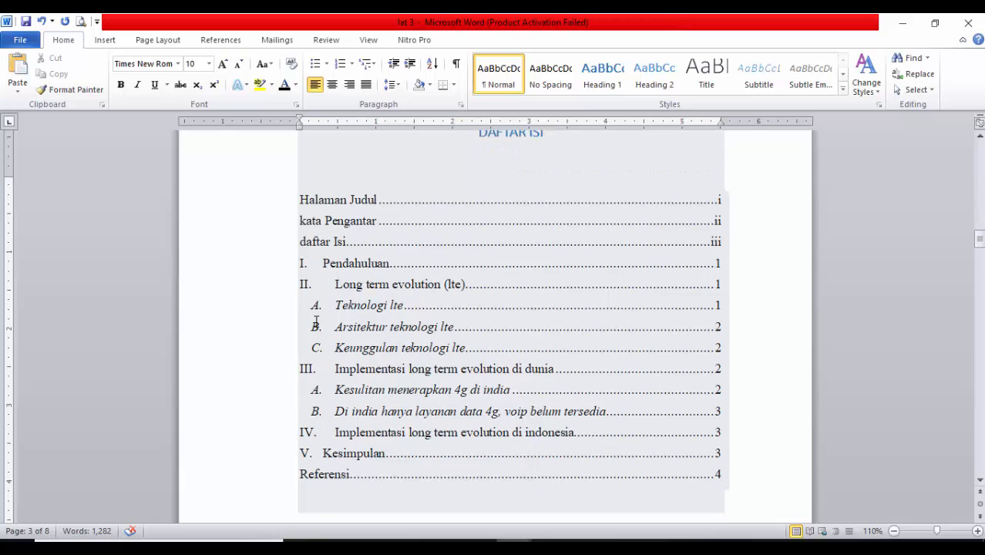
scroll(360, 401, "down", 20)
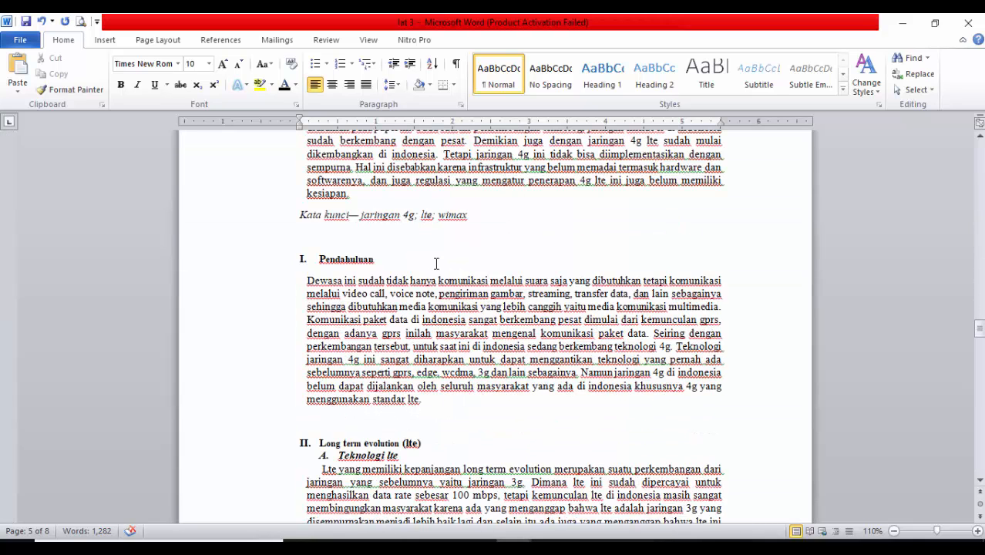
scroll(268, 267, "up", 5)
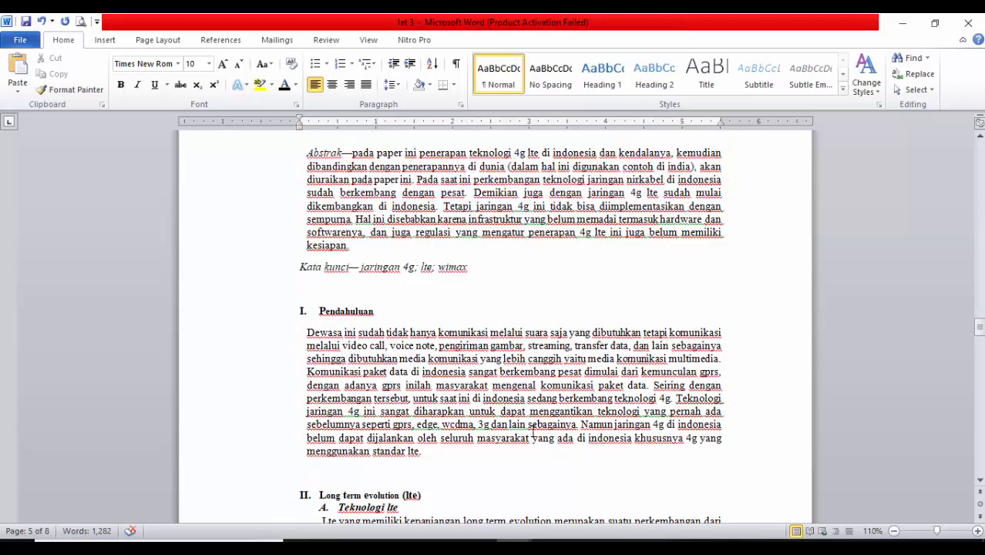
scroll(439, 395, "down", 12)
scroll(443, 403, "up", 2)
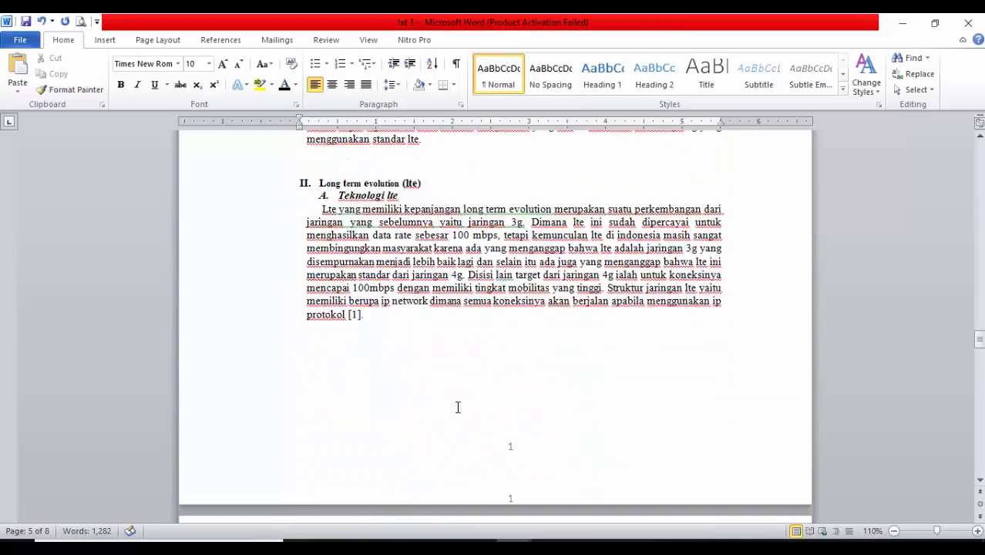
scroll(598, 363, "down", 15)
scroll(597, 361, "up", 20)
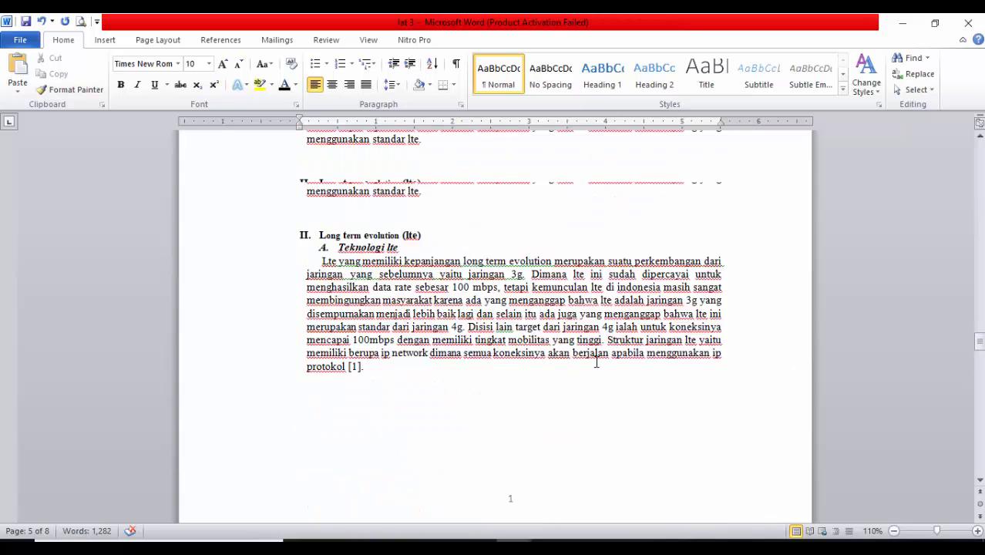
scroll(596, 361, "up", 6)
left_click(599, 293)
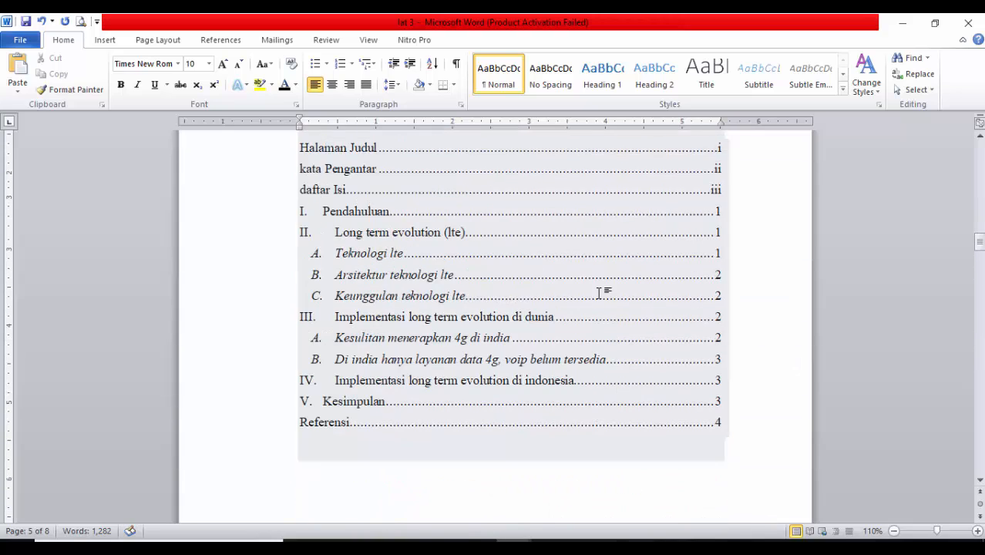
Capitalize the first letter of the "kata Pengantar" entry in the table of contents so it reads "Kata Pengantar"
scroll(750, 324, "up", 3)
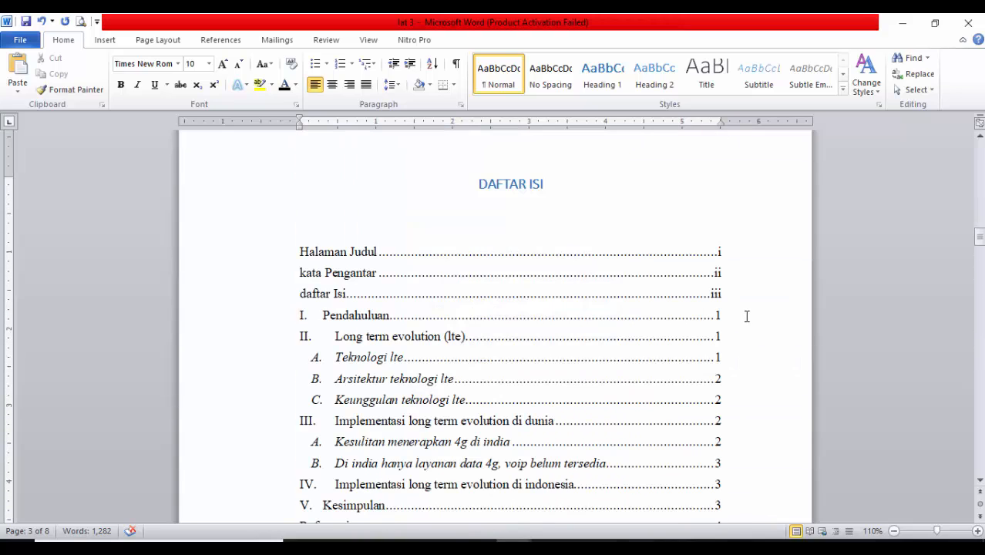
scroll(747, 316, "down", 1)
left_click(342, 201)
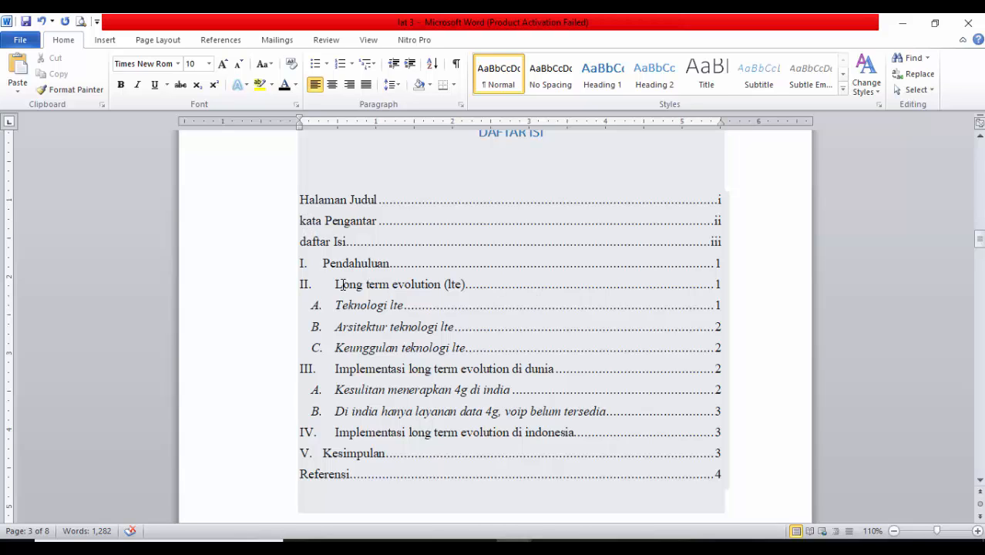
left_click(306, 221)
key("BackSpace")
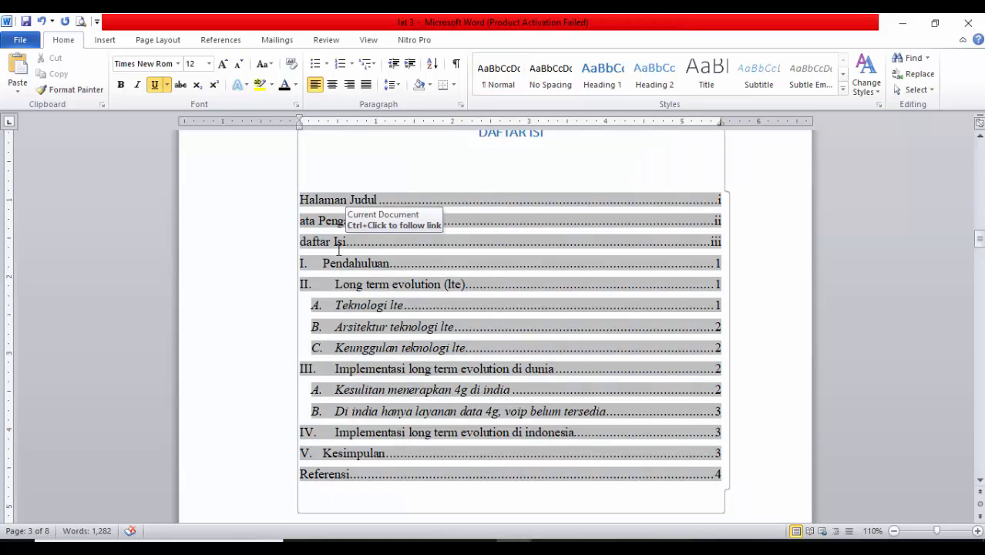
type("K")
key("BackSpace")
key("BackSpace")
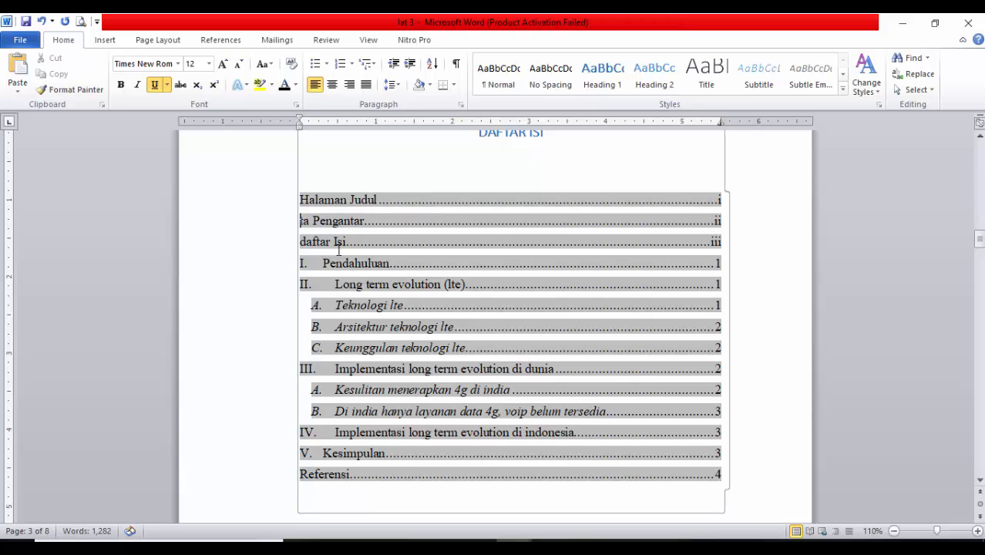
type("Ka")
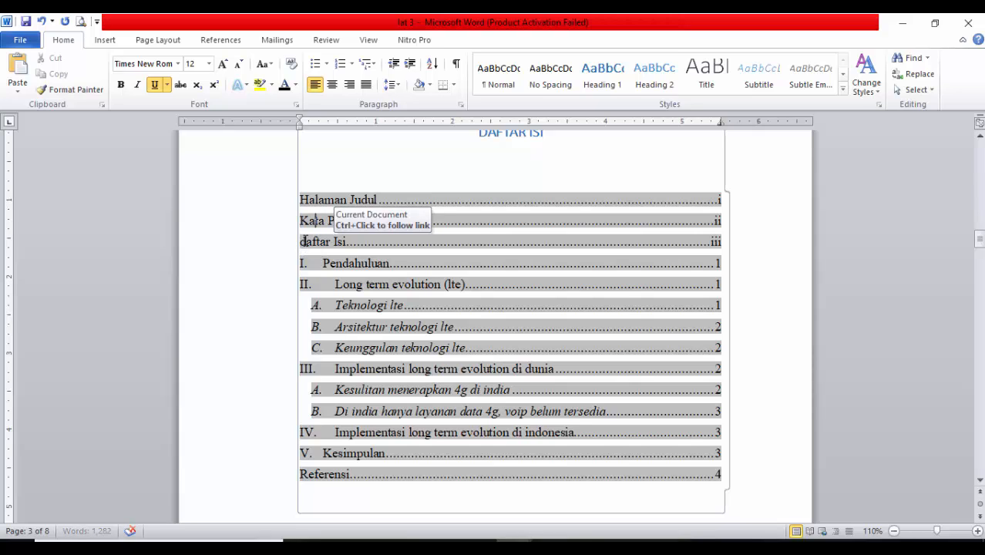
Correct the "daftar Isi" entry in the table of contents to "Daftar Isi"
left_click(304, 241)
key("BackSpace")
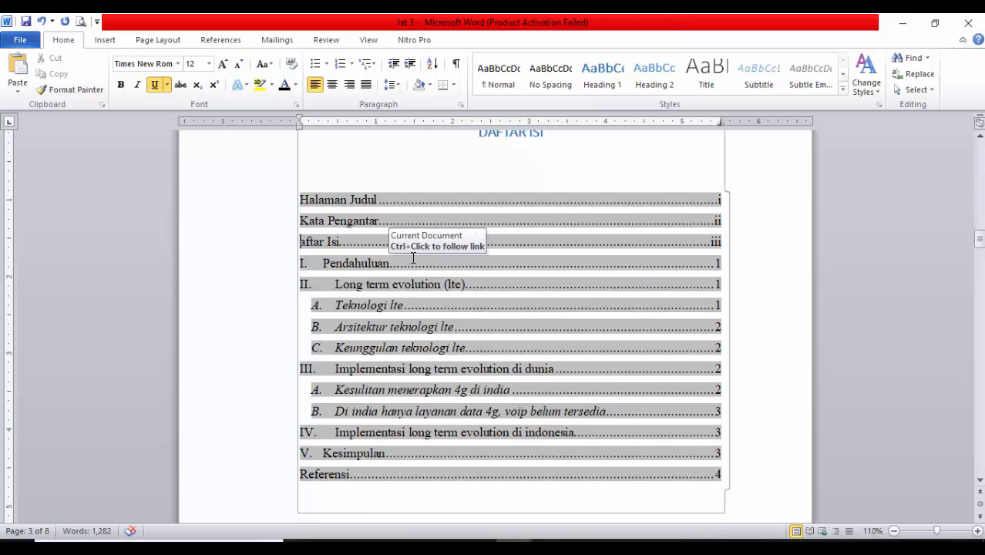
type("D")
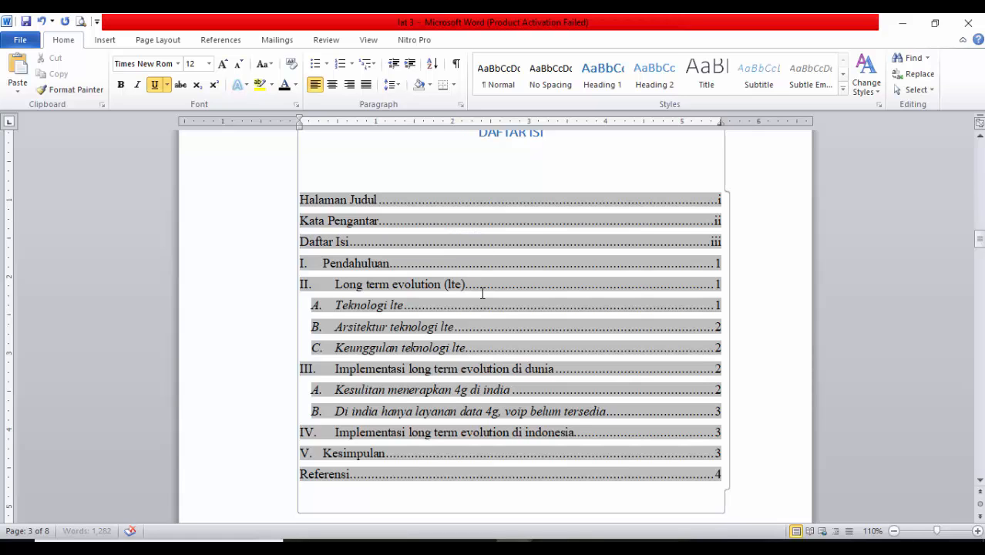
Review the whole document from cover to references, checking the page layout, the contents page and the page numbers of each section
scroll(497, 335, "down", 15)
scroll(491, 342, "down", 20)
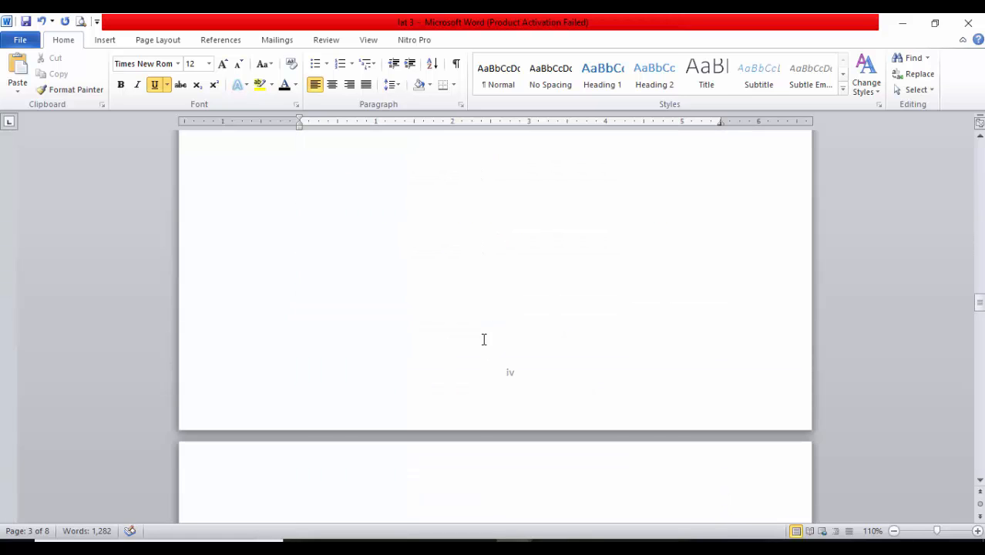
scroll(509, 416, "down", 20)
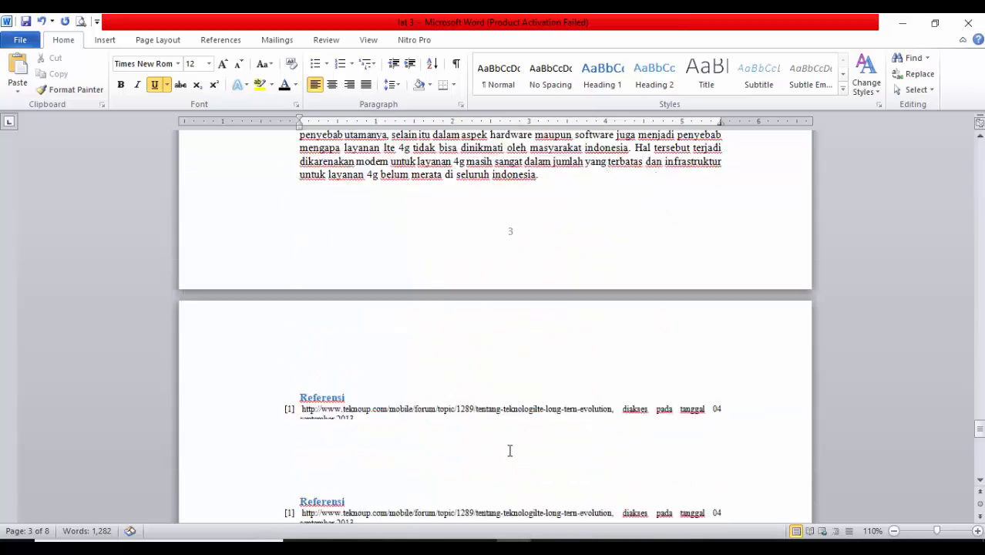
scroll(510, 447, "up", 20)
scroll(510, 444, "up", 20)
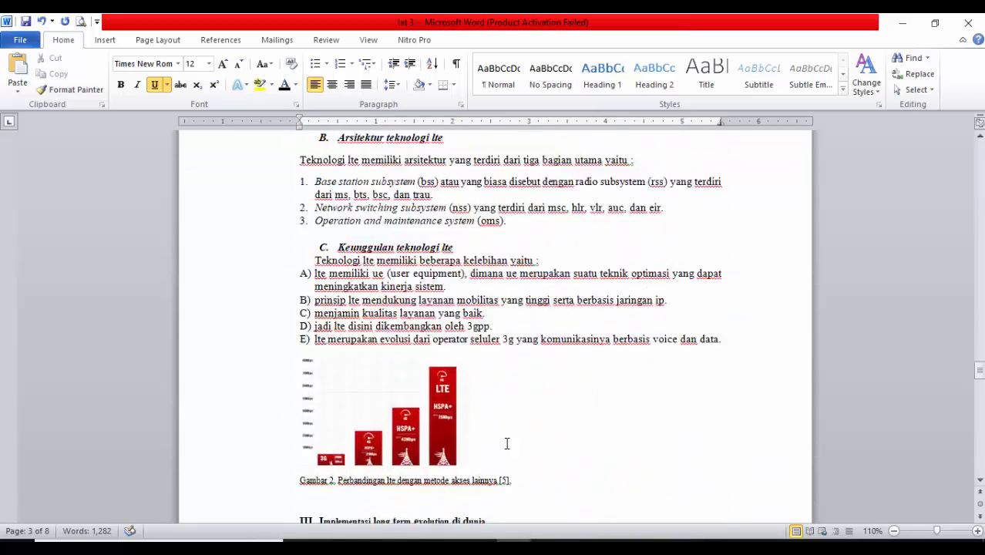
scroll(497, 453, "up", 20)
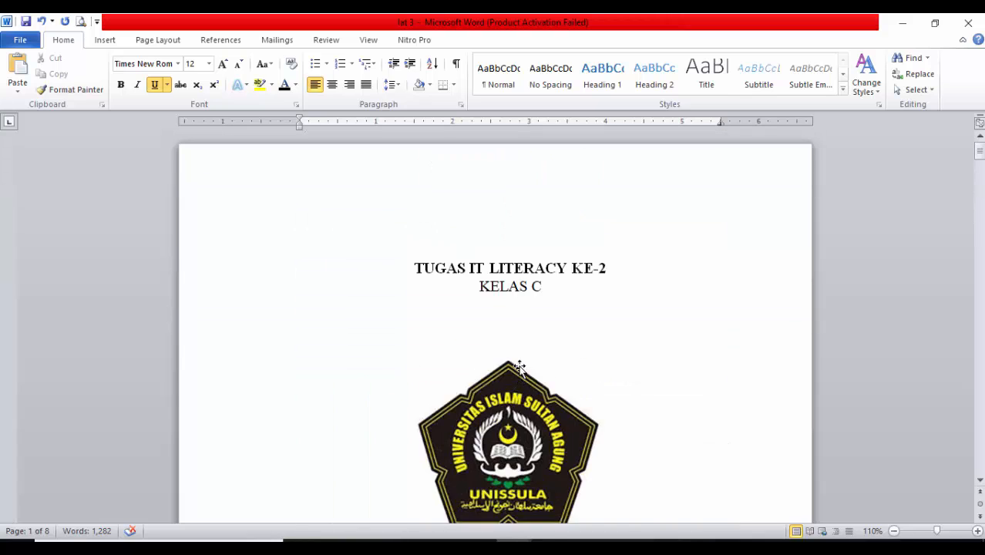
scroll(571, 385, "down", 20)
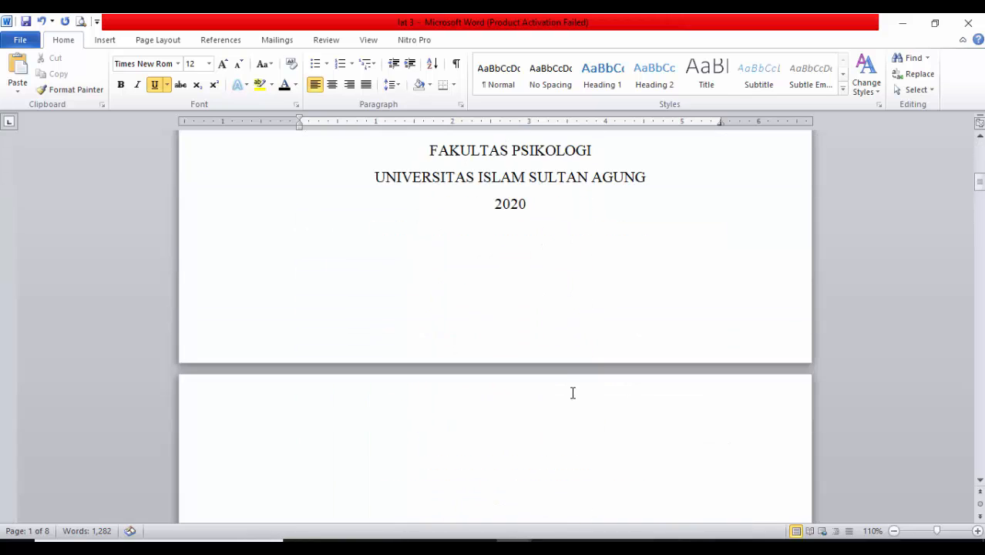
scroll(570, 392, "down", 15)
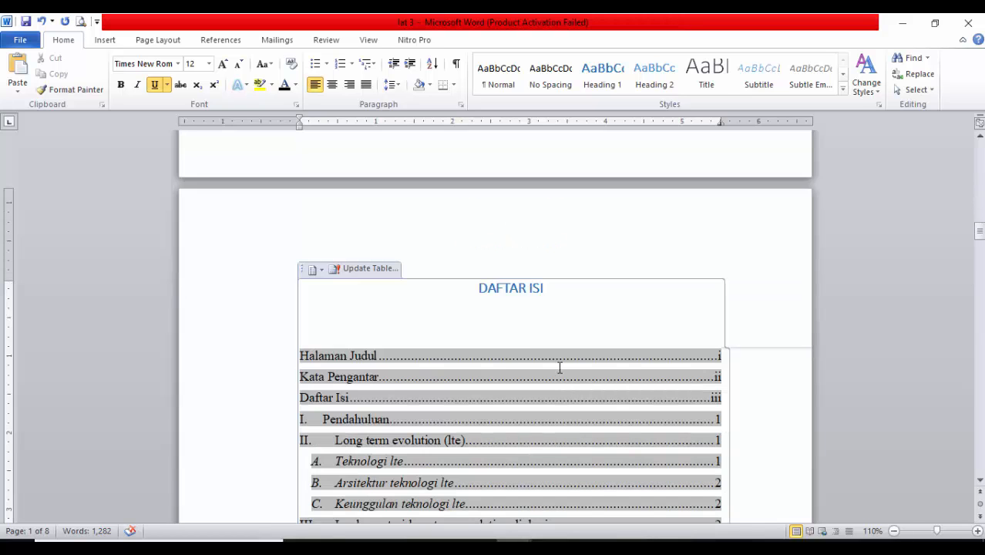
scroll(522, 340, "down", 5)
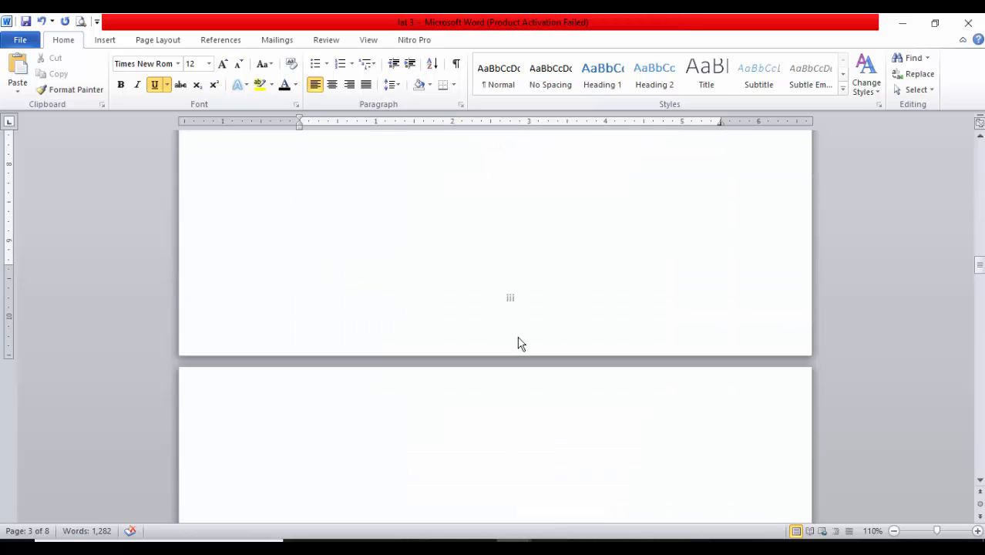
scroll(517, 350, "down", 5)
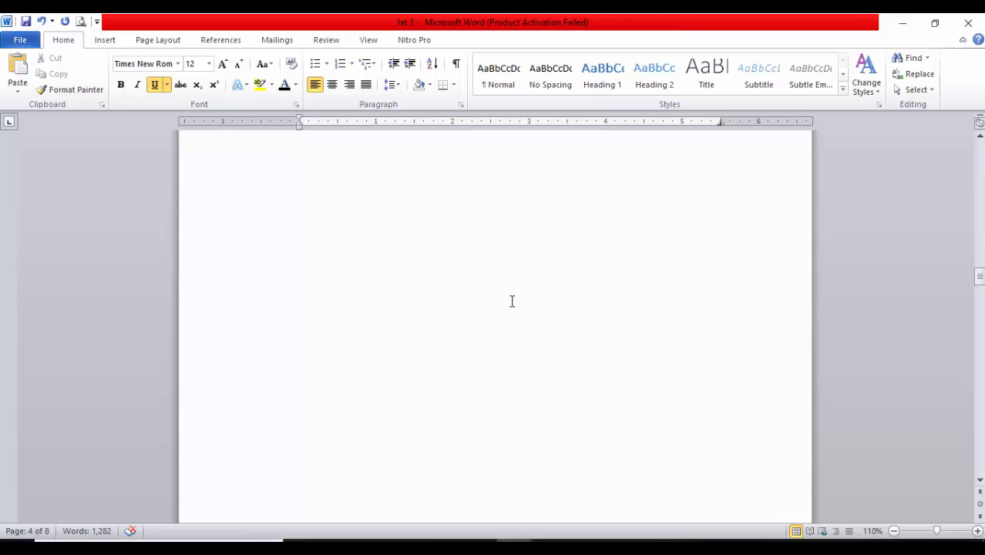
scroll(520, 296, "up", 6)
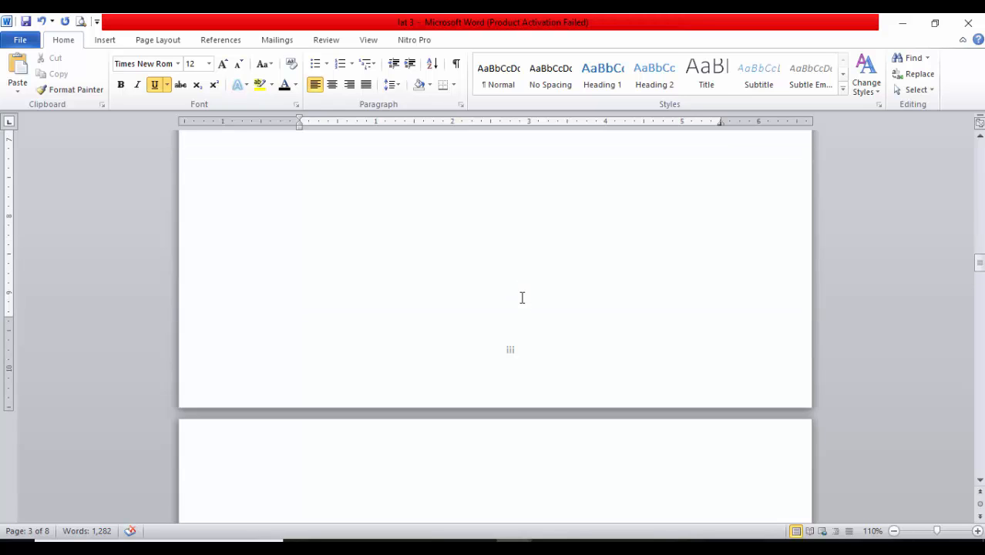
scroll(521, 298, "up", 10)
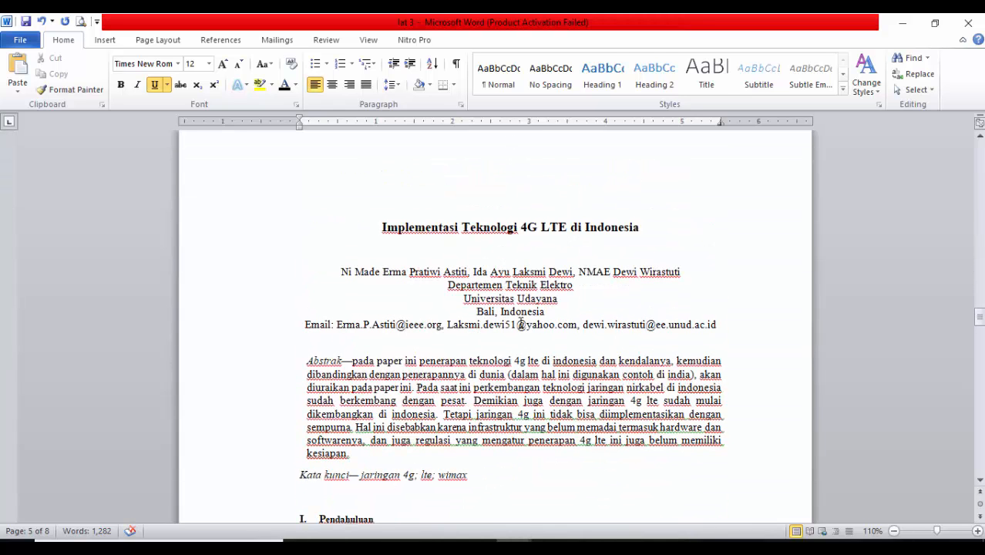